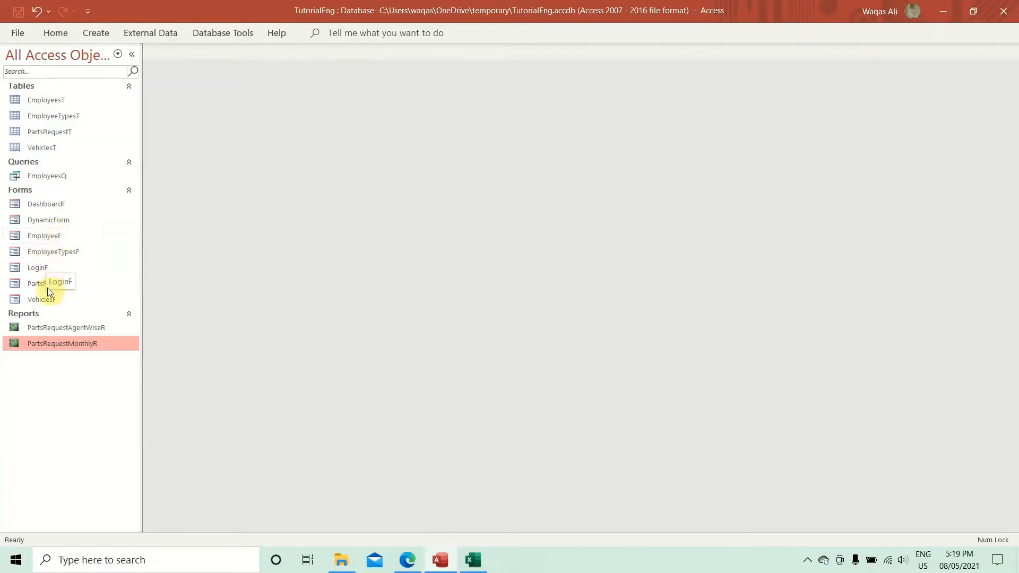
Step: Open the DashboardF form and switch it to Design View
{"action": "right_click", "coordinate": [57, 207]}
{"action": "left_click", "coordinate": [68, 216]}
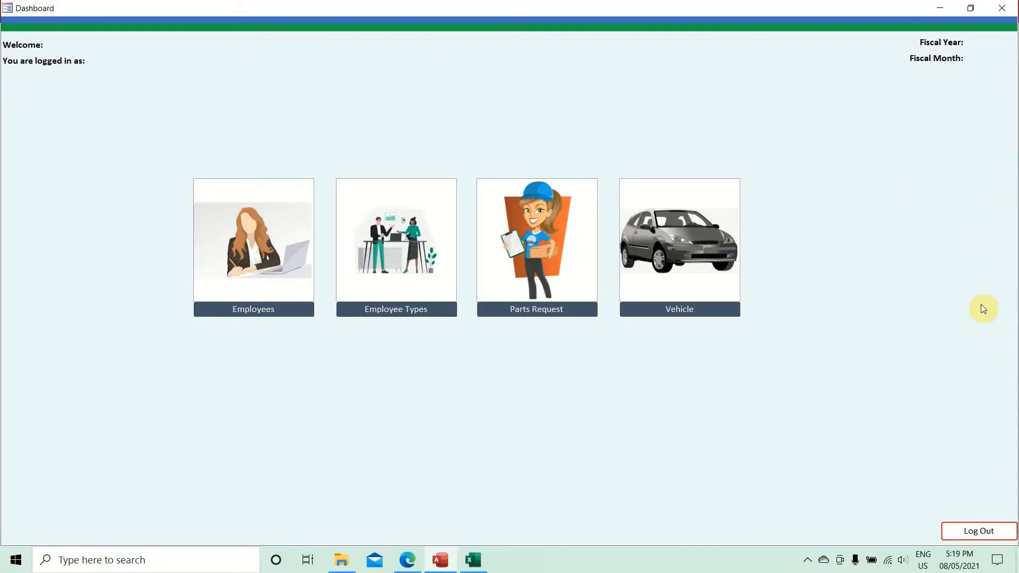
{"action": "right_click", "coordinate": [609, 71]}
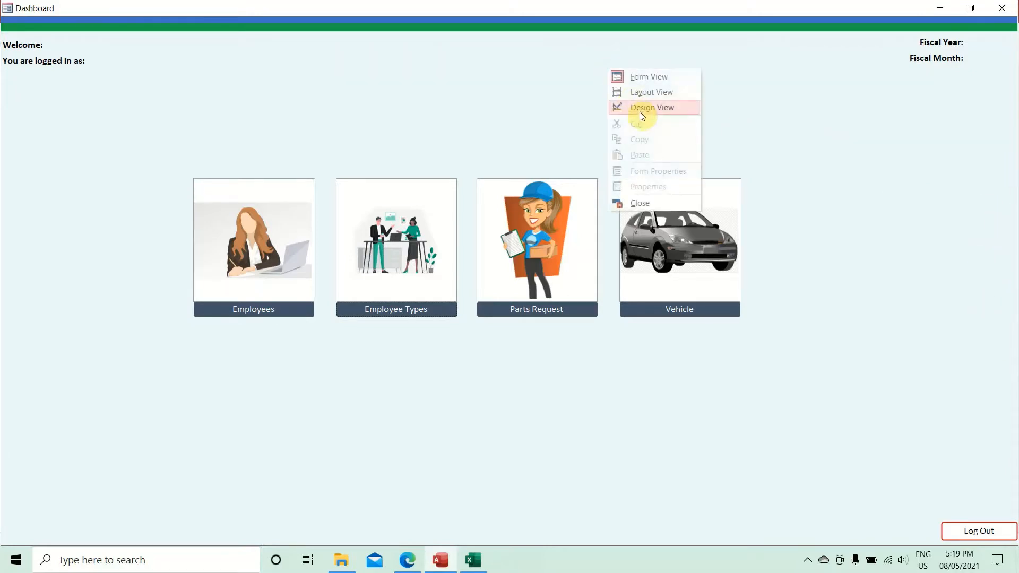
{"action": "left_click", "coordinate": [641, 109]}
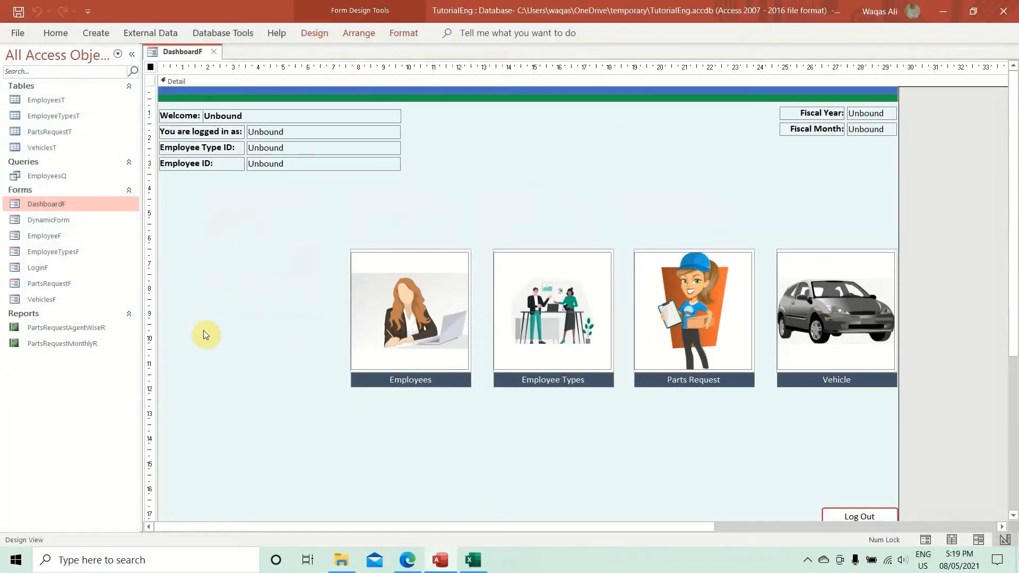
Step: Insert an unbound combo box in the empty area beside the Employees picture, dismissing the wizard
{"action": "left_click", "coordinate": [313, 34]}
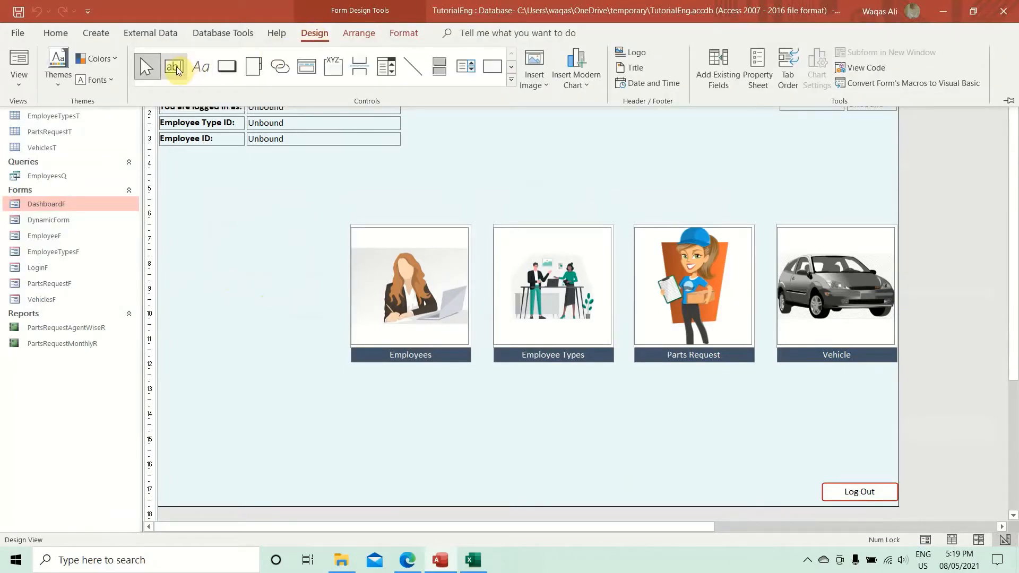
{"action": "left_click", "coordinate": [393, 71]}
{"action": "left_click_drag", "start_coordinate": [238, 246], "coordinate": [165, 233]}
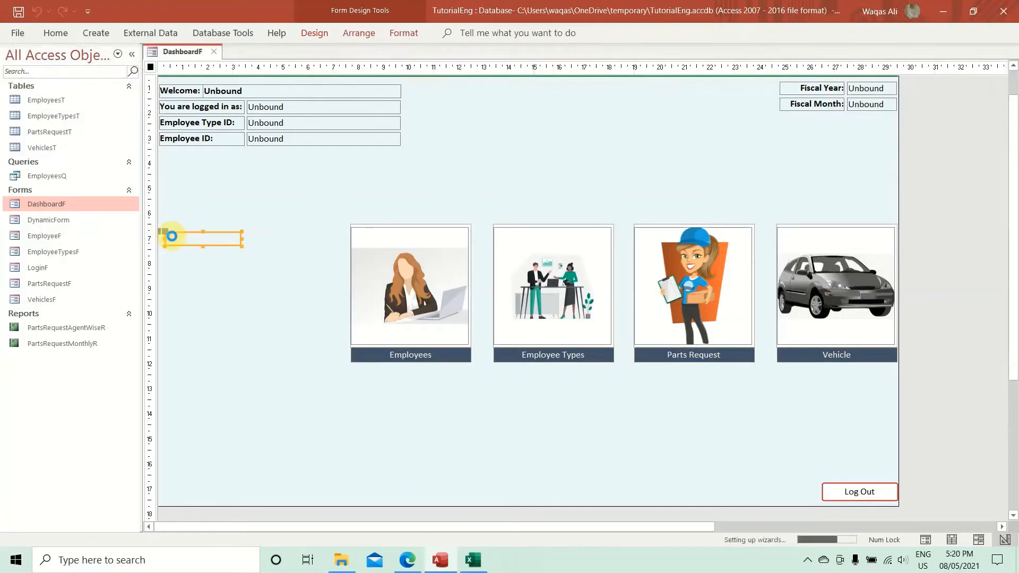
{"action": "left_click", "coordinate": [461, 314]}
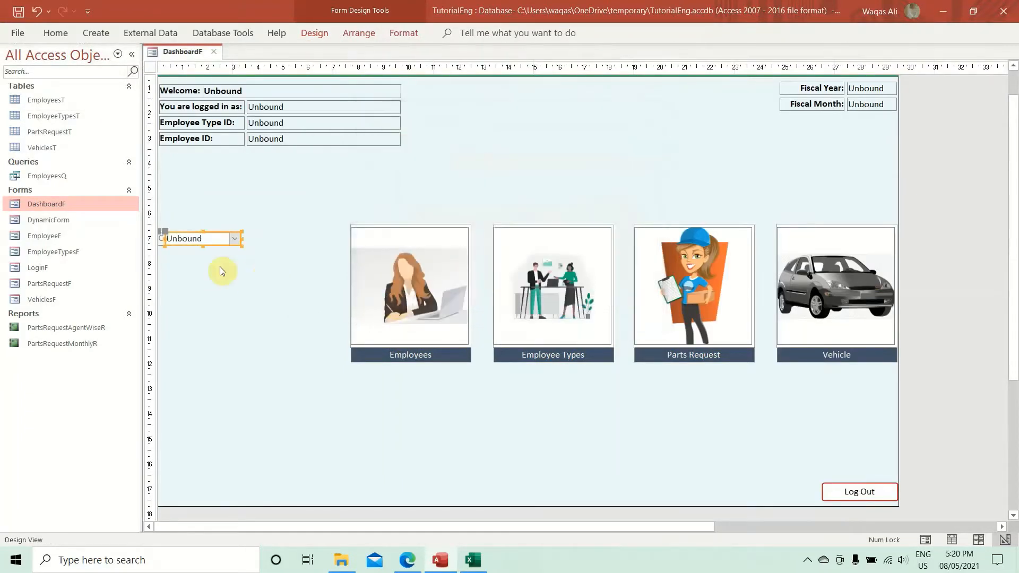
Step: Caption the new combo box's label "Fiscal Year:" and move the combo box clear of the label text
{"action": "left_click_drag", "start_coordinate": [168, 232], "coordinate": [202, 232]}
{"action": "left_click", "coordinate": [170, 237]}
{"action": "double_click", "coordinate": [170, 238]}
{"action": "type", "text": "Fiscal Yea"}
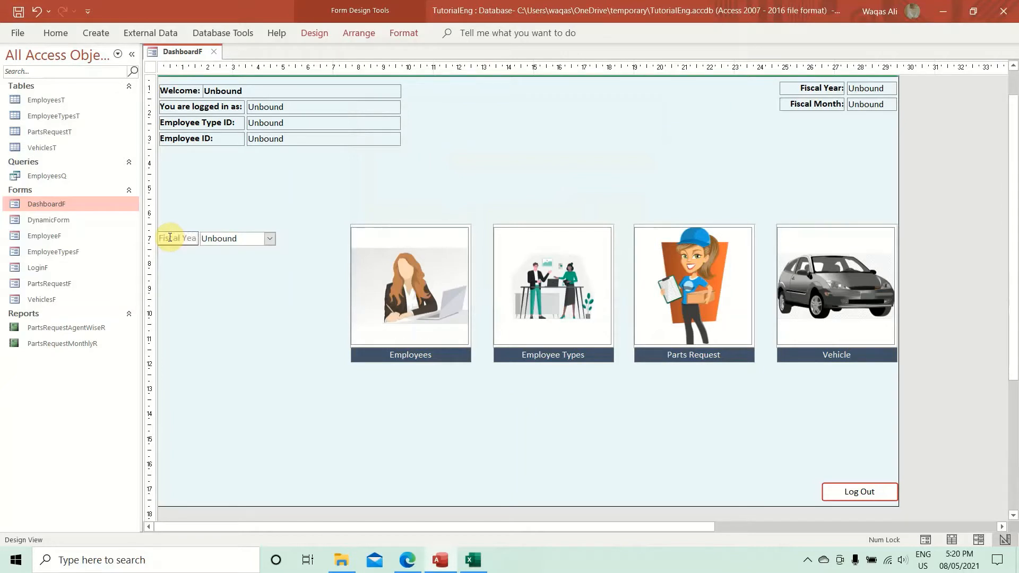
{"action": "type", "text": "r:"}
{"action": "key", "text": "Return"}
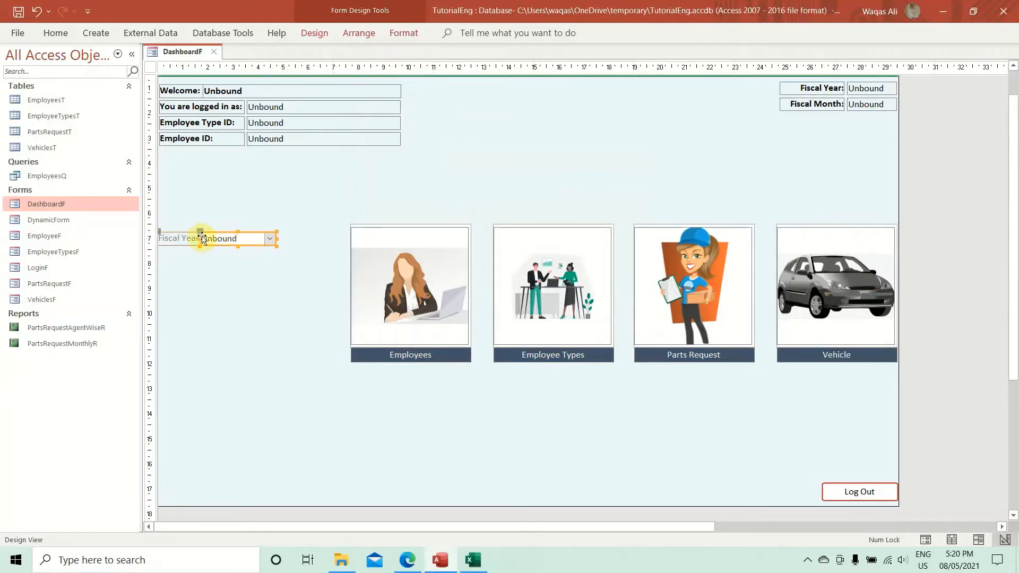
{"action": "left_click", "coordinate": [206, 237]}
{"action": "left_click_drag", "start_coordinate": [206, 238], "coordinate": [208, 232]}
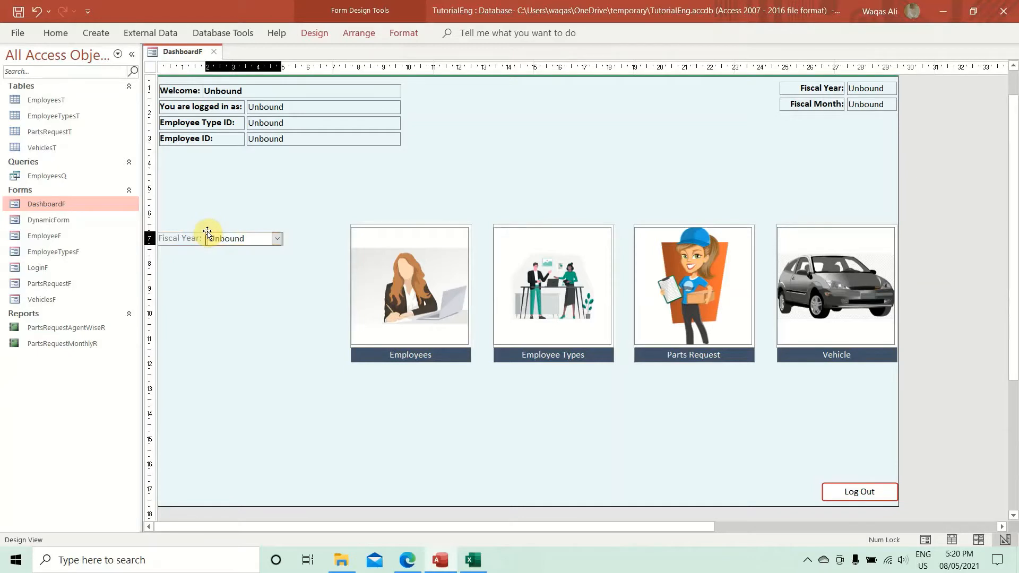
{"action": "left_click", "coordinate": [207, 228]}
Step: Duplicate the Fiscal Year combo box directly below it and change the copy's label to "Fiscal Month:"
{"action": "left_click_drag", "start_coordinate": [231, 217], "coordinate": [183, 251]}
{"action": "key", "text": "ctrl+d"}
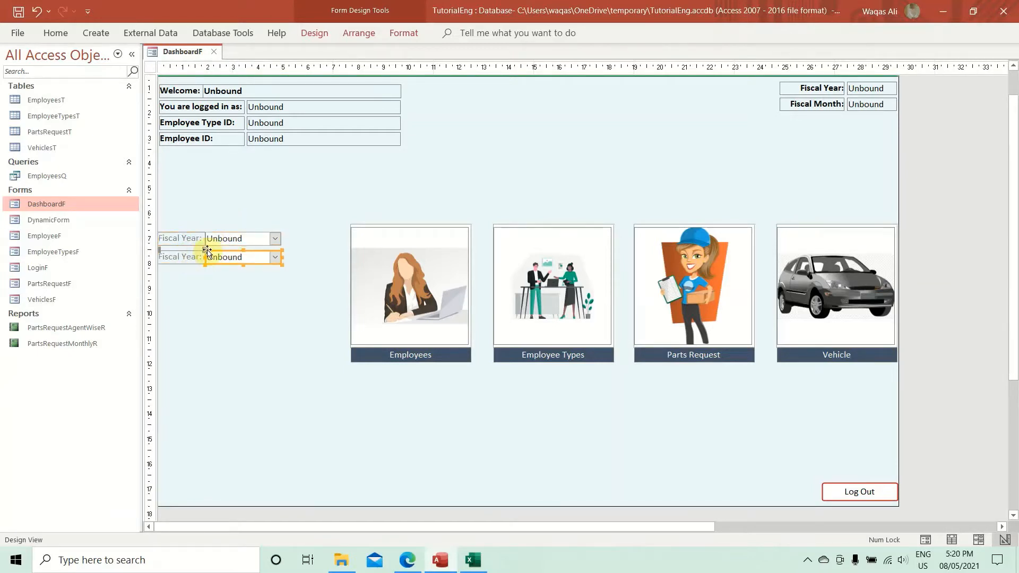
{"action": "left_click", "coordinate": [192, 257]}
{"action": "left_click", "coordinate": [190, 257]}
{"action": "double_click", "coordinate": [188, 257]}
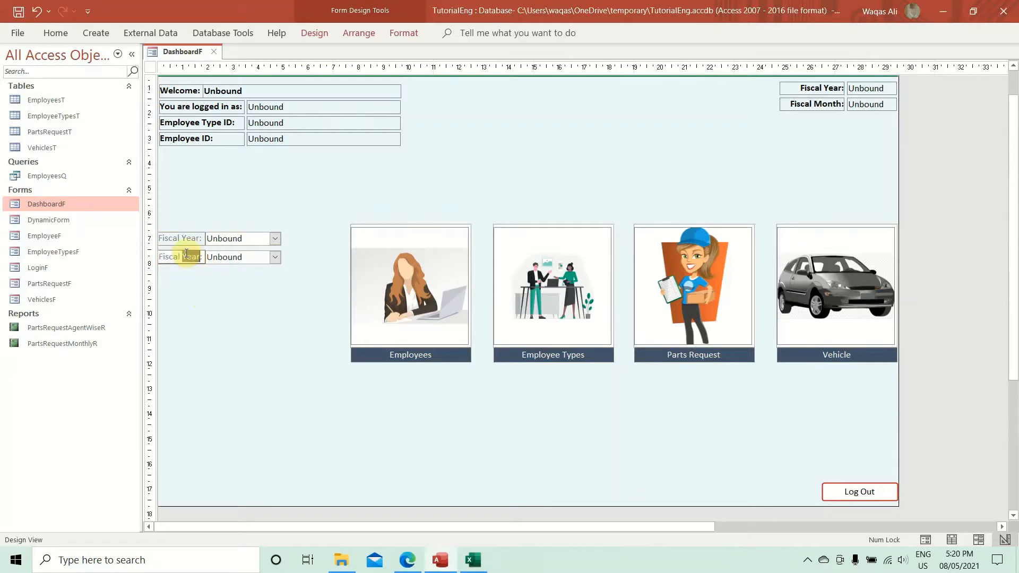
{"action": "type", "text": "Month"}
{"action": "key", "text": "Return"}
{"action": "left_click_drag", "start_coordinate": [211, 253], "coordinate": [216, 252]}
{"action": "left_click", "coordinate": [227, 288]}
{"action": "left_click", "coordinate": [243, 275]}
{"action": "key", "text": "ctrl+z"}
{"action": "key", "text": "ctrl+z"}
Step: Copy the Fiscal Month combo box with its label and paste it directly below the original
{"action": "left_click", "coordinate": [207, 254]}
{"action": "left_click_drag", "start_coordinate": [228, 287], "coordinate": [205, 261]}
{"action": "key", "text": "ctrl+c"}
{"action": "key", "text": "ctrl+v"}
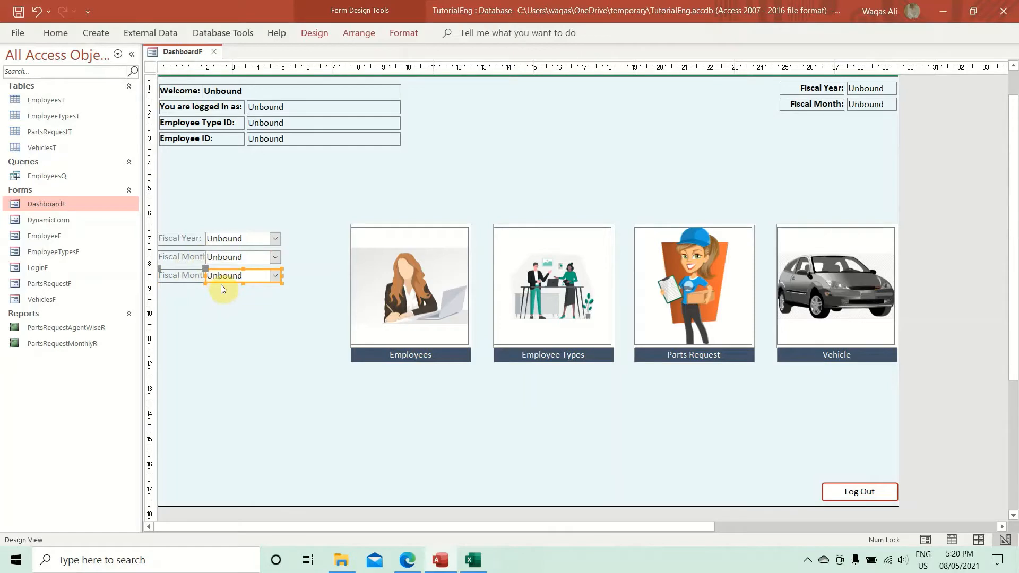
Step: Examine the header fields of the PartsRequestAgentWiseR and PartsRequestMonthlyR reports, closing each after viewing
{"action": "double_click", "coordinate": [36, 330]}
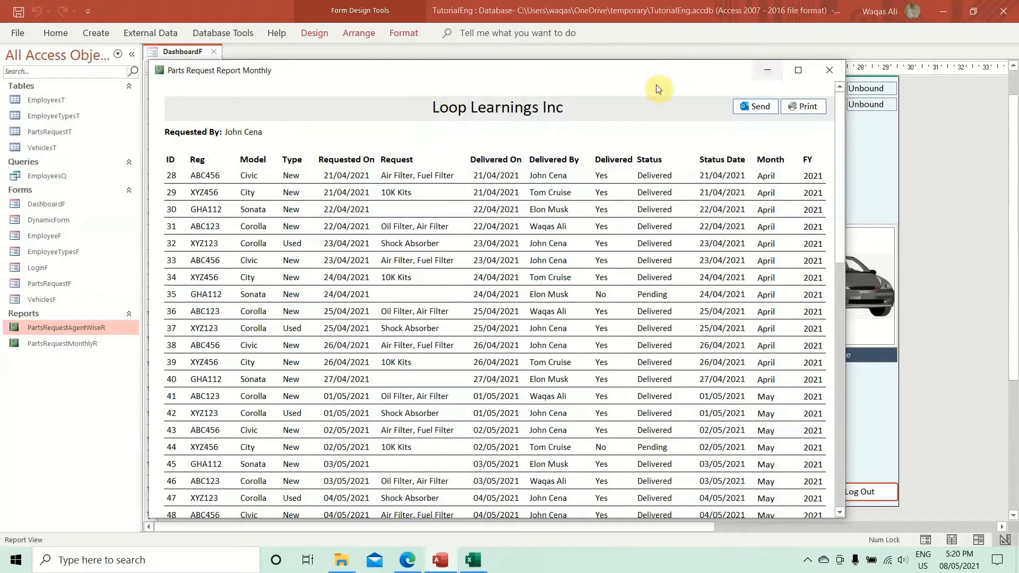
{"action": "left_click", "coordinate": [834, 68]}
{"action": "double_click", "coordinate": [56, 343]}
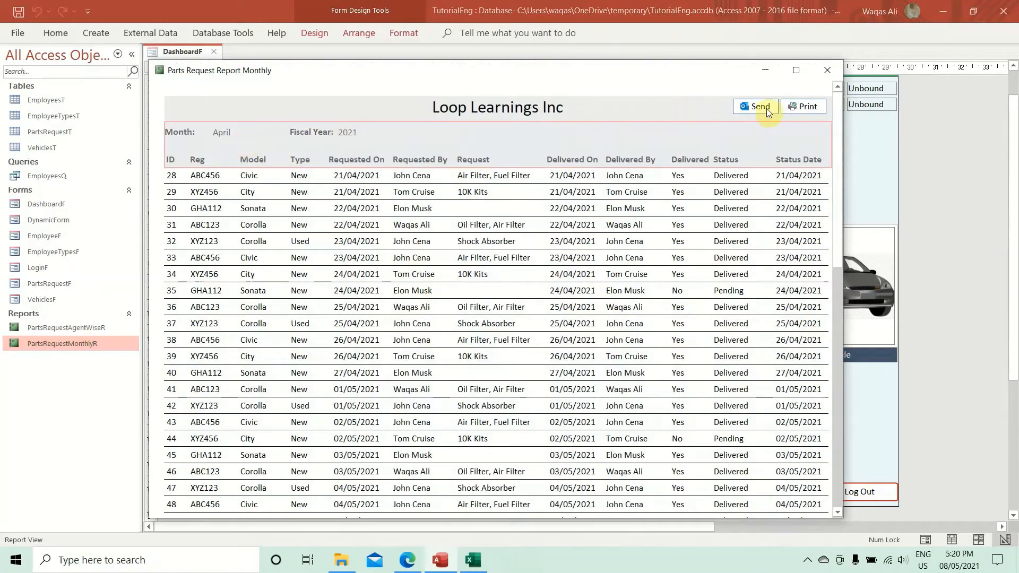
{"action": "left_click", "coordinate": [827, 70]}
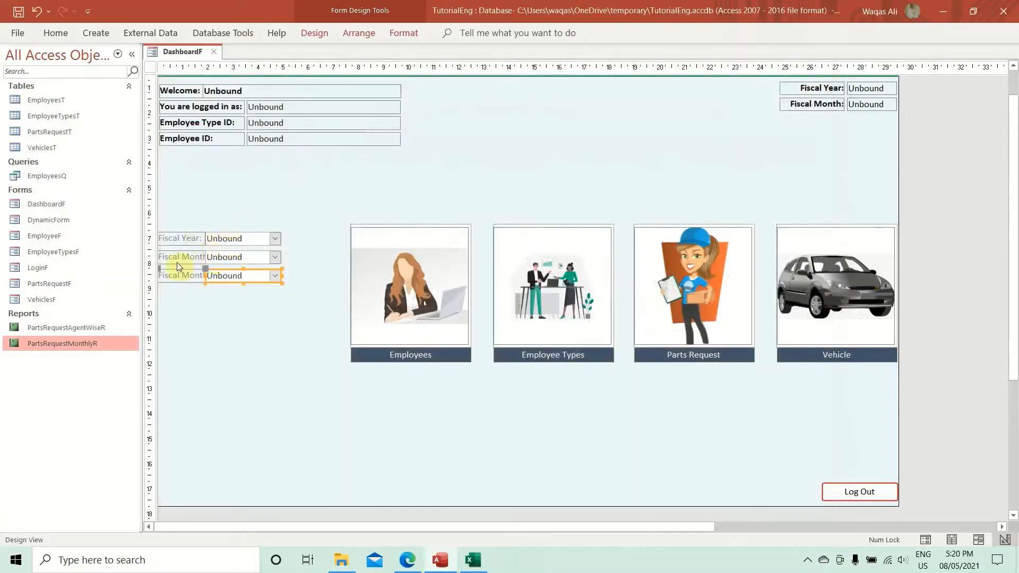
{"action": "left_click", "coordinate": [68, 329]}
{"action": "double_click", "coordinate": [66, 328]}
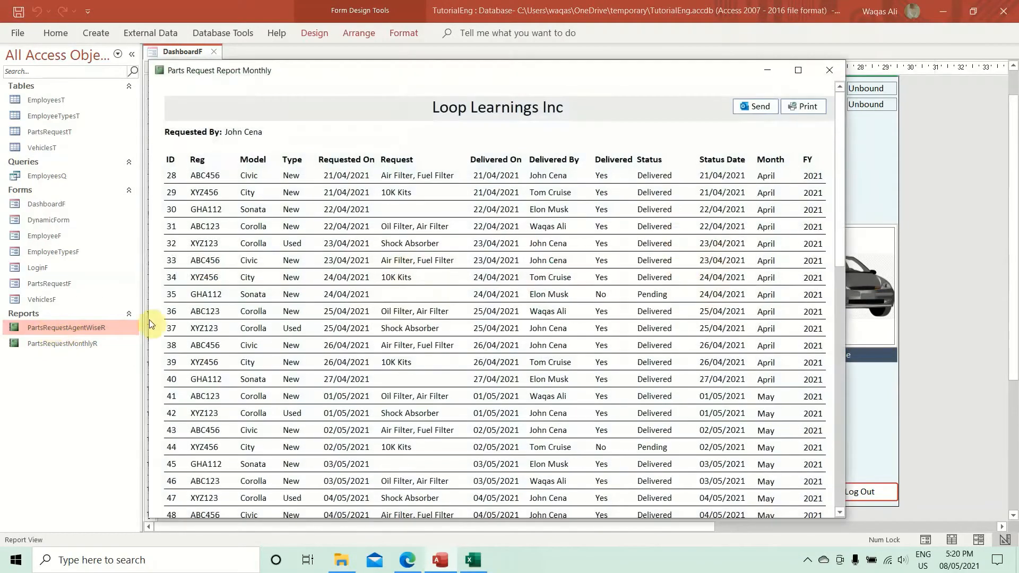
{"action": "left_click", "coordinate": [842, 75]}
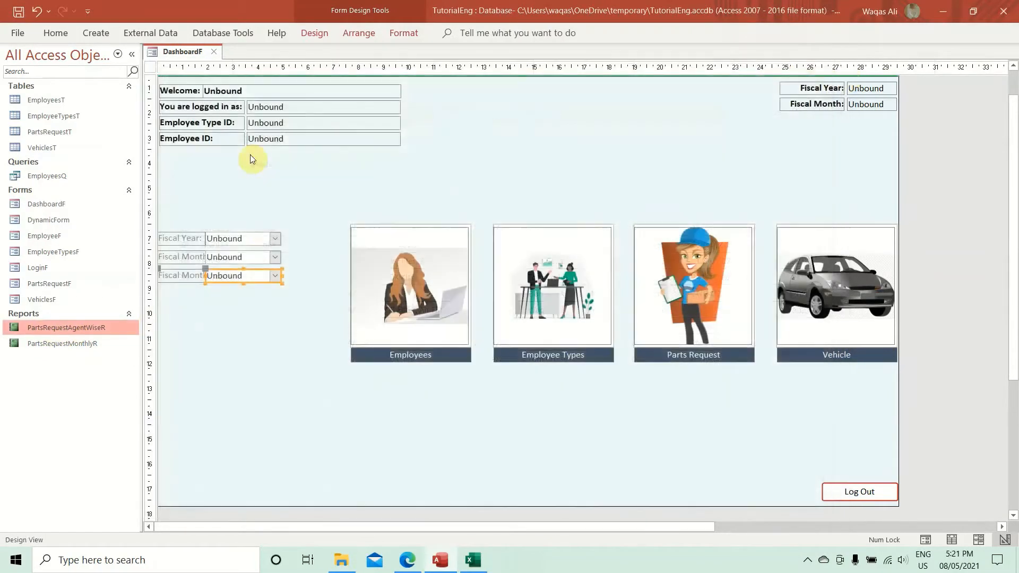
Step: Change the label of the third combo box to "Choose Agent:"
{"action": "left_click", "coordinate": [175, 277]}
{"action": "left_click", "coordinate": [177, 276]}
{"action": "left_click_drag", "start_coordinate": [200, 275], "coordinate": [159, 274]}
{"action": "type", "text": "C"}
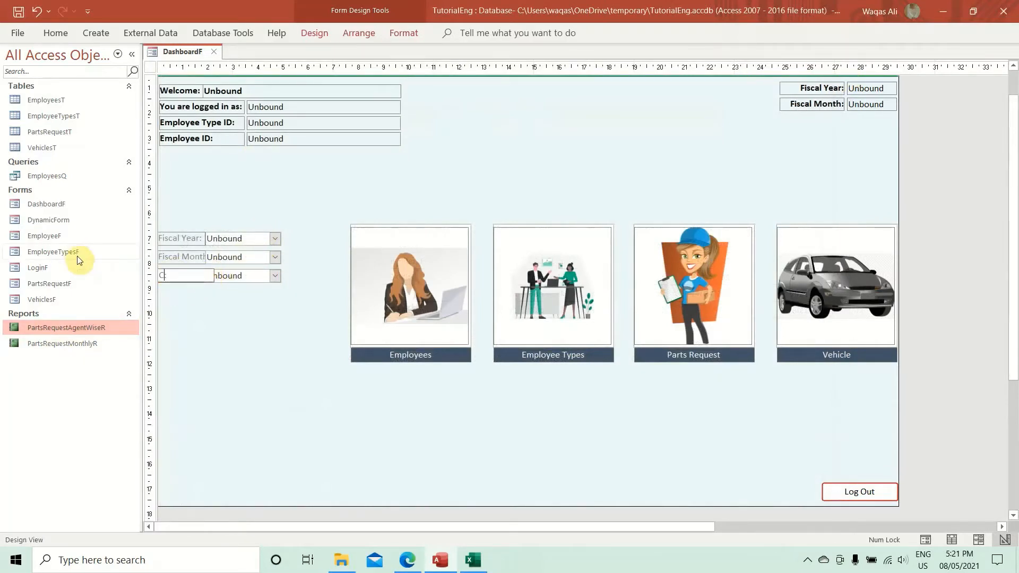
{"action": "type", "text": "hoose Agent:"}
{"action": "key", "text": "Return"}
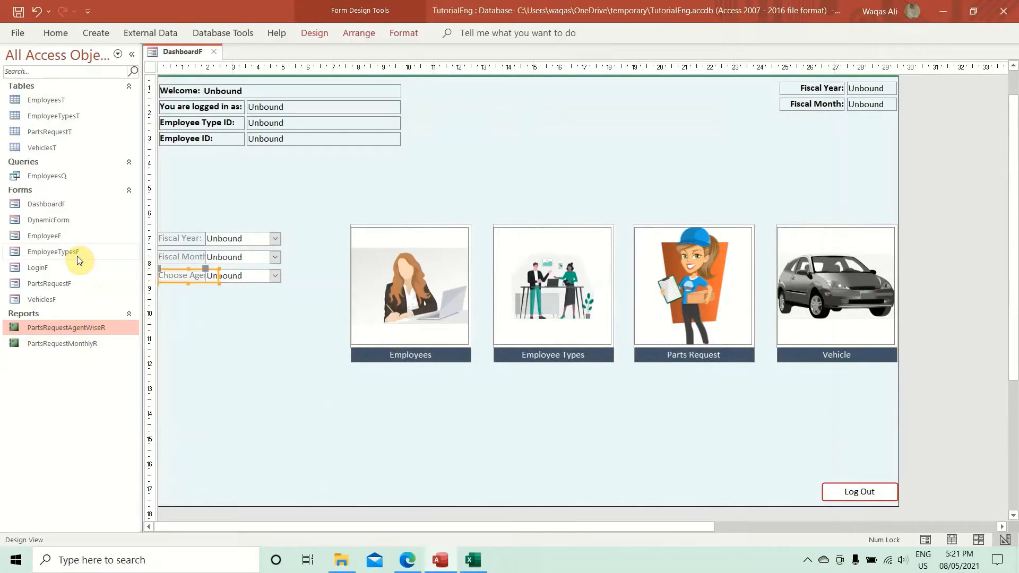
Step: Set the font color of all three combo boxes and their labels to black
{"action": "left_click_drag", "start_coordinate": [269, 299], "coordinate": [181, 224]}
{"action": "left_click", "coordinate": [57, 33]}
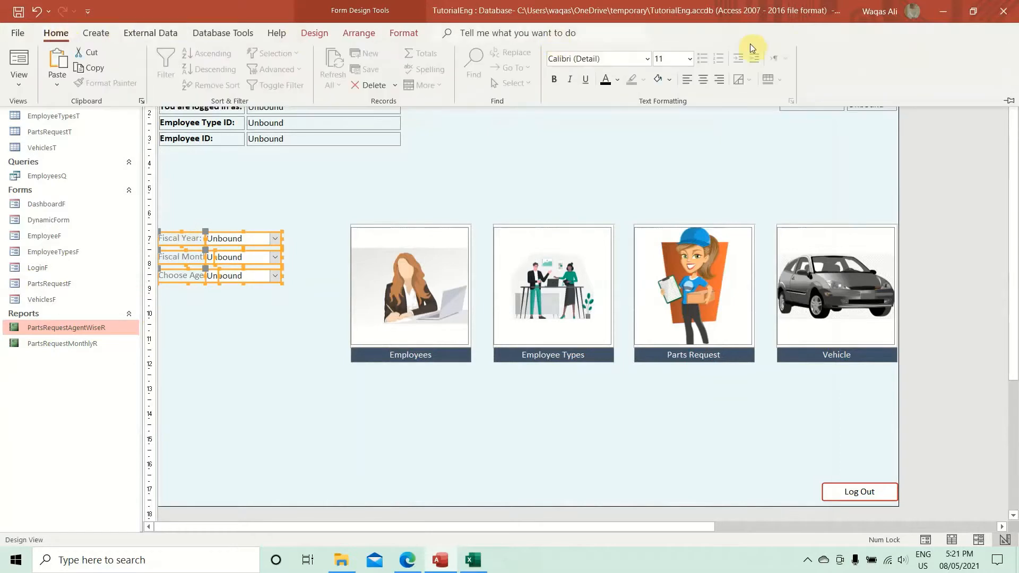
{"action": "left_click", "coordinate": [617, 80]}
{"action": "left_click", "coordinate": [614, 136]}
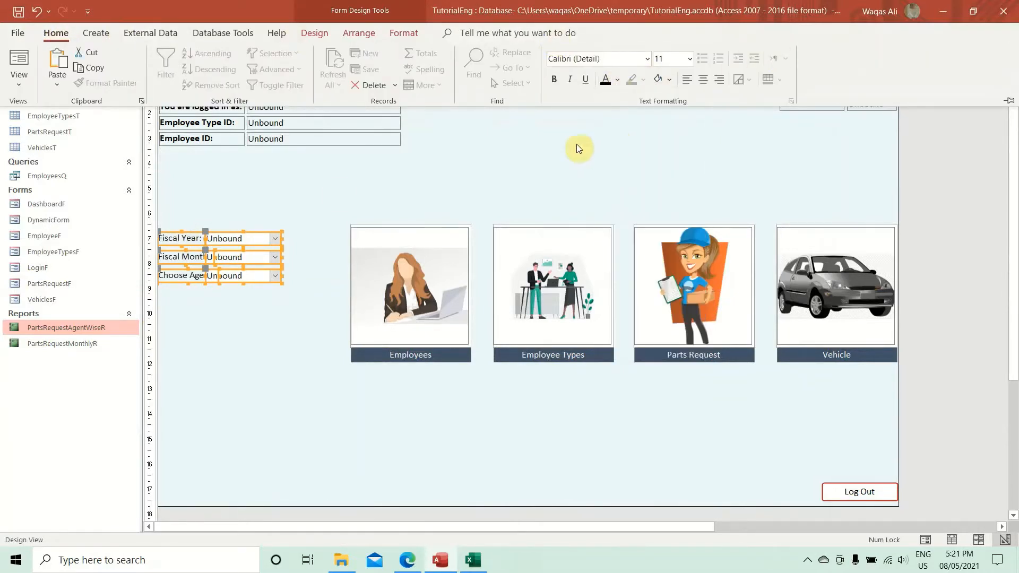
Step: Arrange the three combo boxes and their labels in a stacked layout
{"action": "left_click", "coordinate": [225, 243]}
{"action": "right_click", "coordinate": [225, 243]}
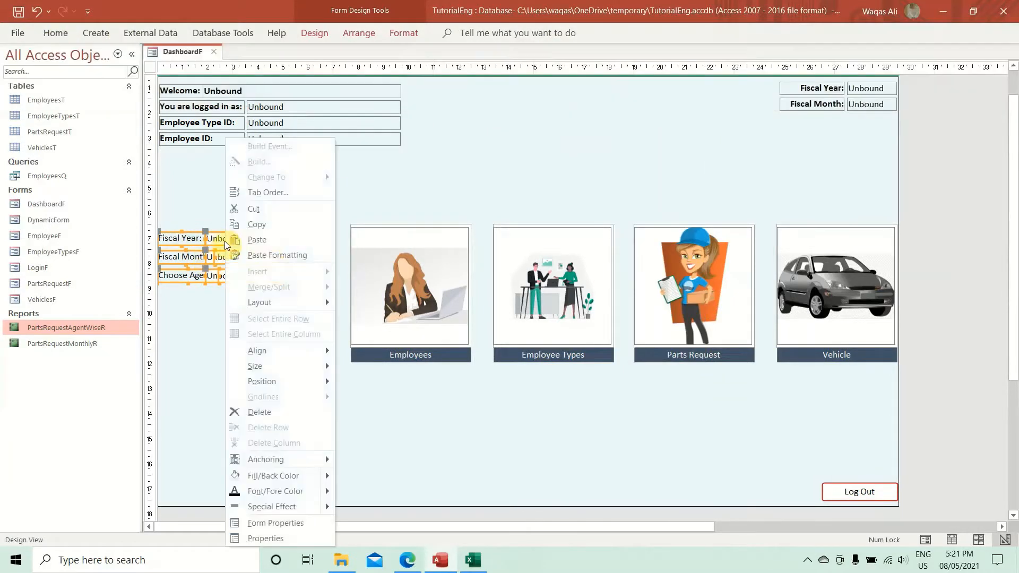
{"action": "mouse_move", "coordinate": [253, 301]}
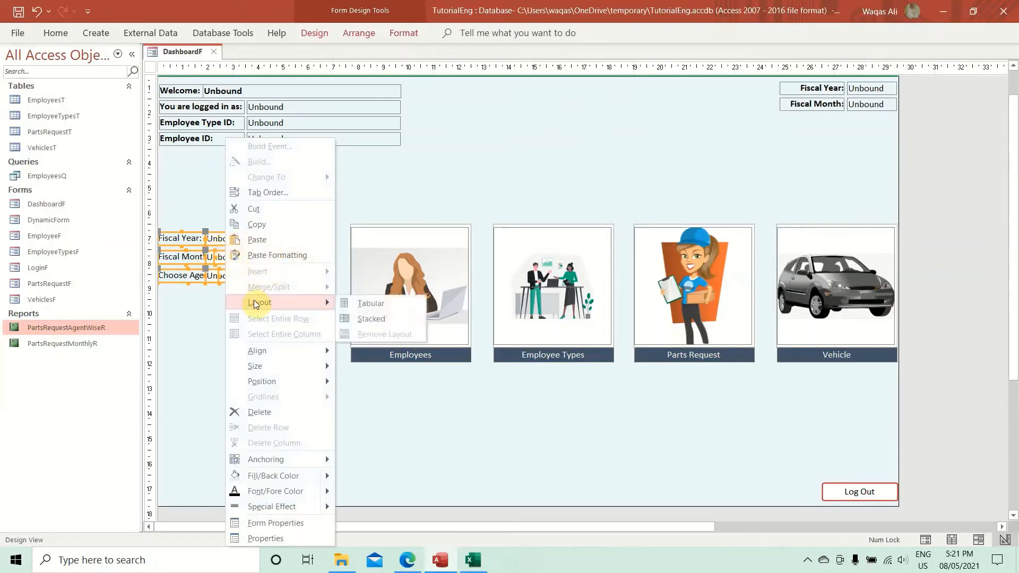
{"action": "left_click", "coordinate": [391, 318]}
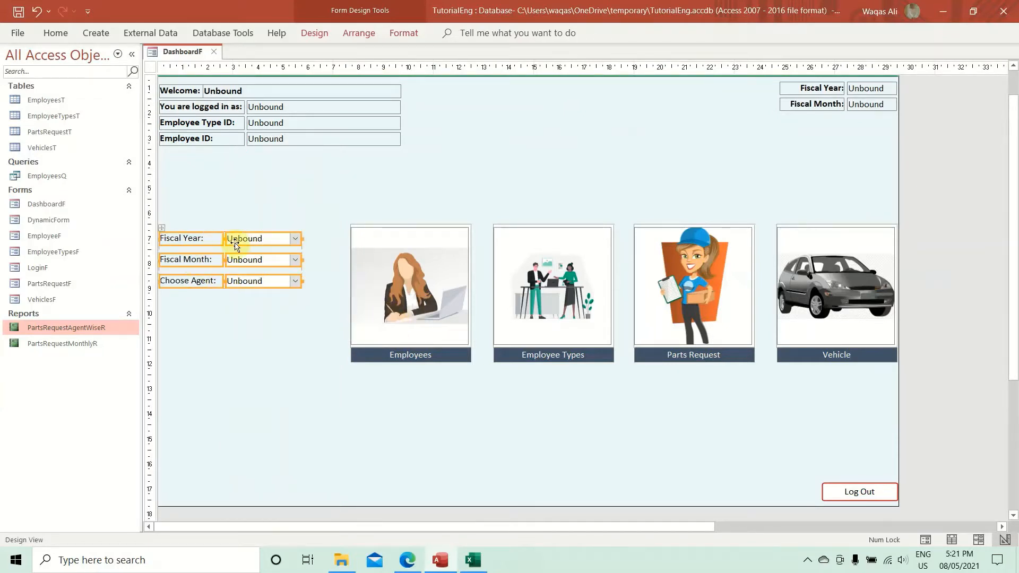
Step: Set the control padding of the stacked combo boxes and labels to Narrow
{"action": "left_click", "coordinate": [330, 34]}
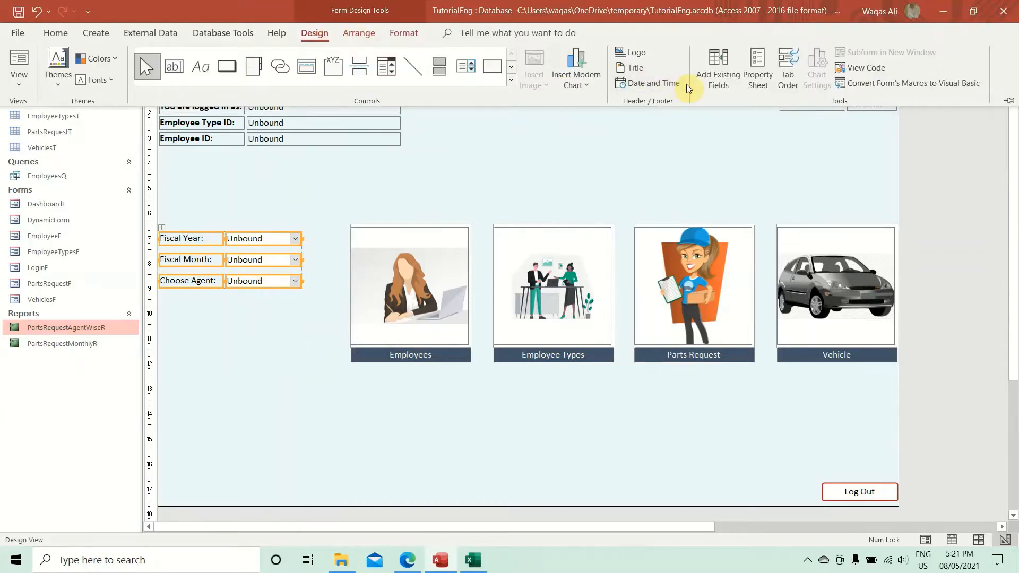
{"action": "left_click", "coordinate": [370, 32]}
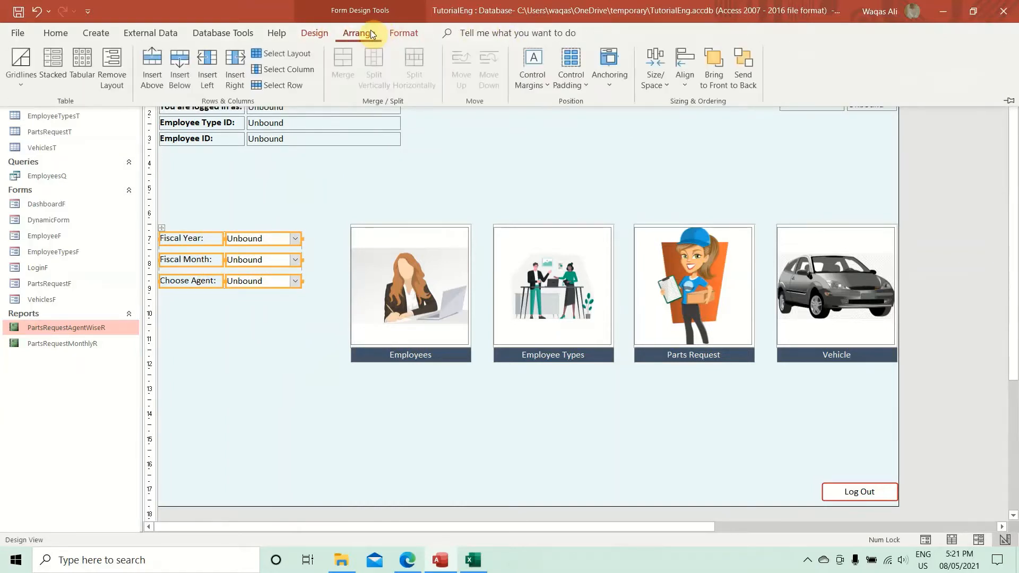
{"action": "left_click", "coordinate": [575, 79]}
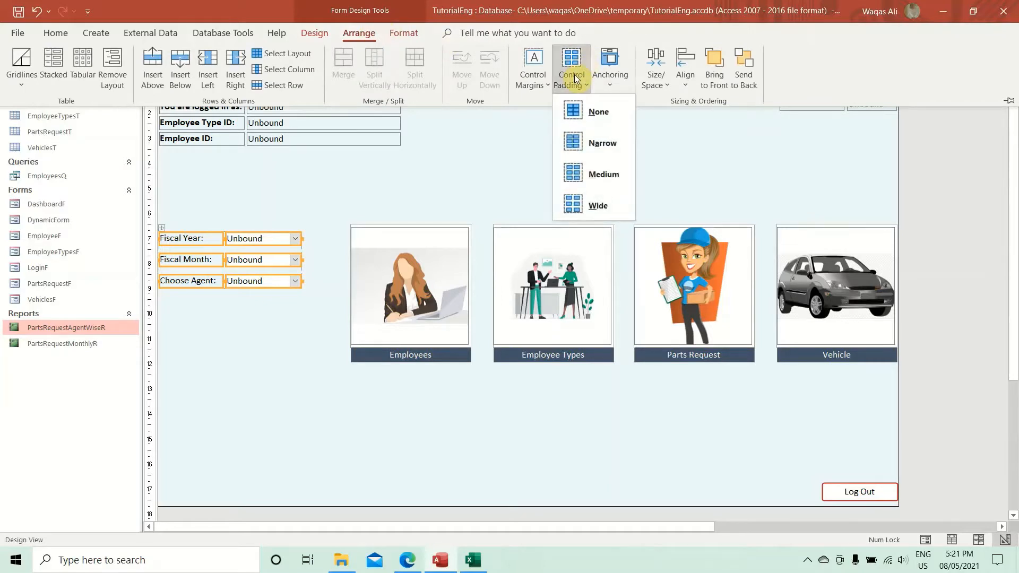
{"action": "left_click", "coordinate": [618, 142]}
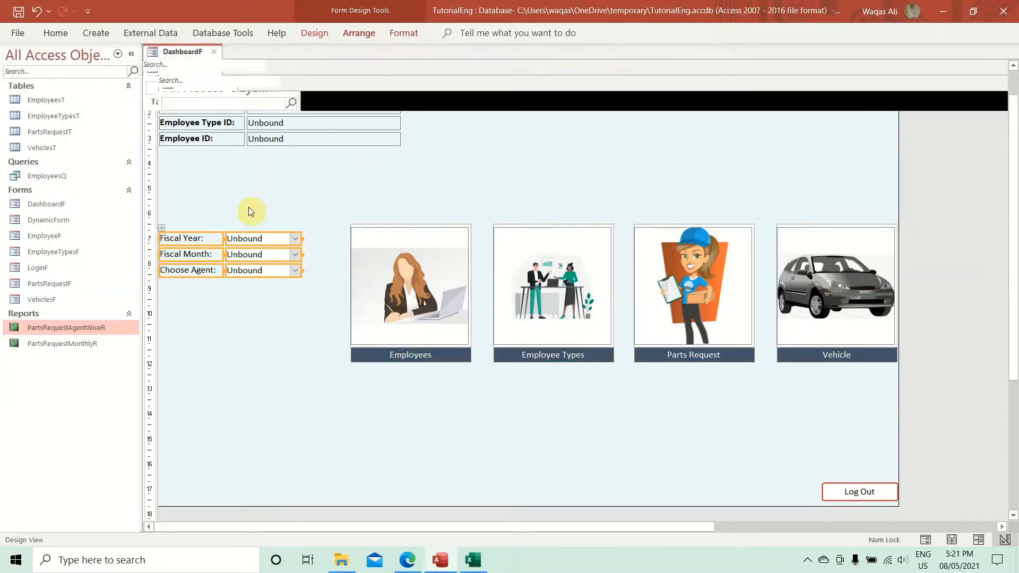
Step: Make the three combo box labels bold and slightly widen the three combo boxes
{"action": "left_click", "coordinate": [198, 309]}
{"action": "key", "text": "ctrl+b"}
{"action": "left_click_drag", "start_coordinate": [257, 191], "coordinate": [263, 291]}
{"action": "left_click_drag", "start_coordinate": [308, 239], "coordinate": [311, 238]}
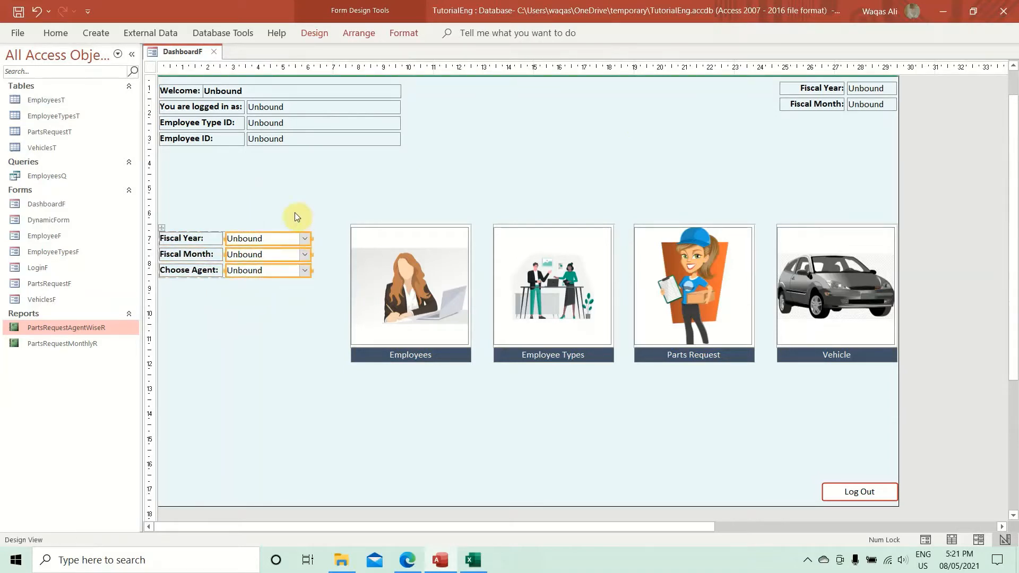
Step: Show the dashboard in Form View and check the drop-down lists of the Fiscal Year, Fiscal Month and Choose Agent boxes
{"action": "right_click", "coordinate": [175, 49]}
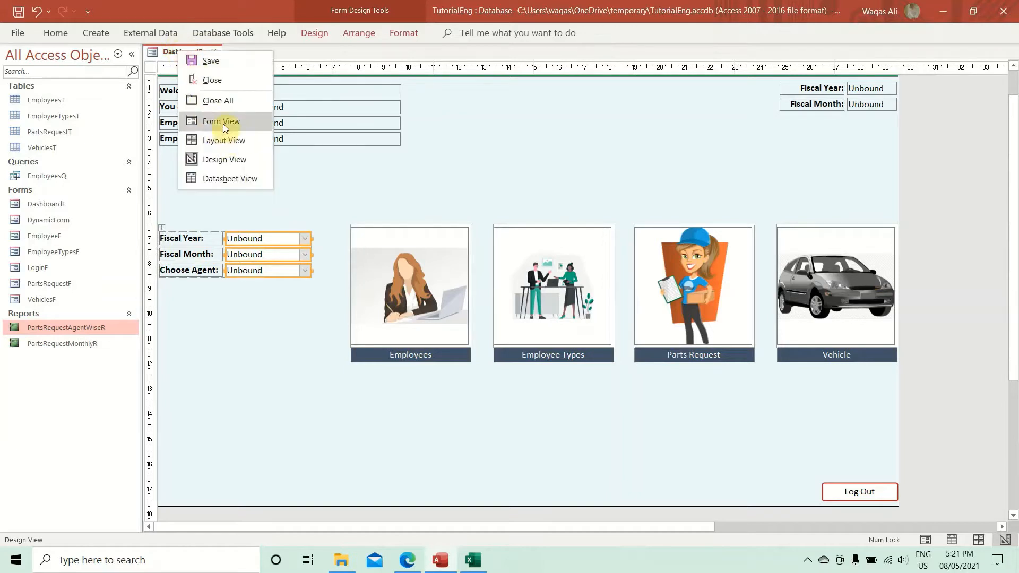
{"action": "left_click", "coordinate": [223, 122]}
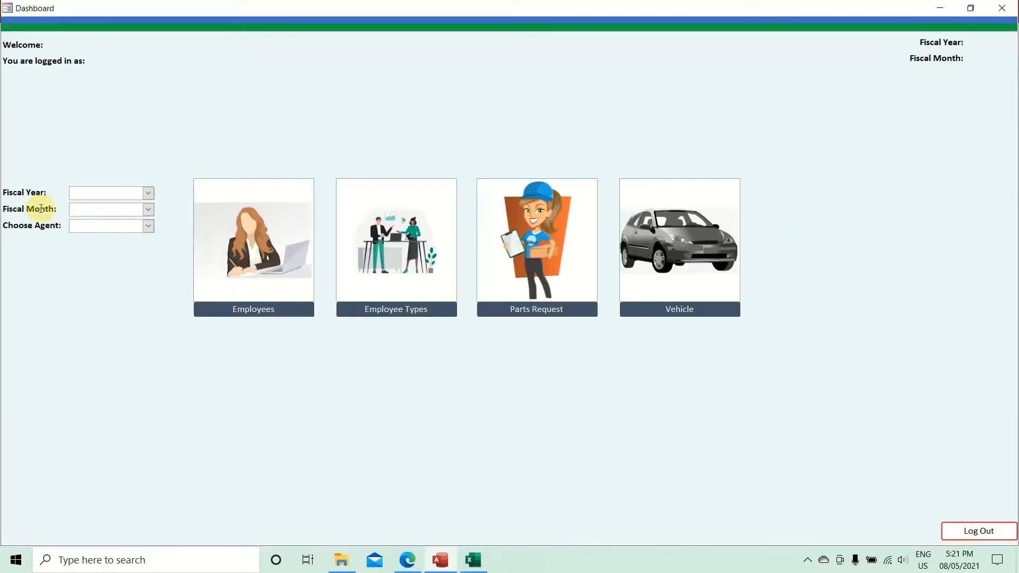
{"action": "left_click", "coordinate": [148, 194]}
{"action": "left_click", "coordinate": [150, 226]}
{"action": "left_click", "coordinate": [149, 211]}
{"action": "left_click", "coordinate": [139, 251]}
{"action": "left_click", "coordinate": [151, 228]}
{"action": "left_click", "coordinate": [208, 150]}
Step: Return the dashboard form to Design View
{"action": "right_click", "coordinate": [486, 3]}
{"action": "left_click", "coordinate": [502, 9]}
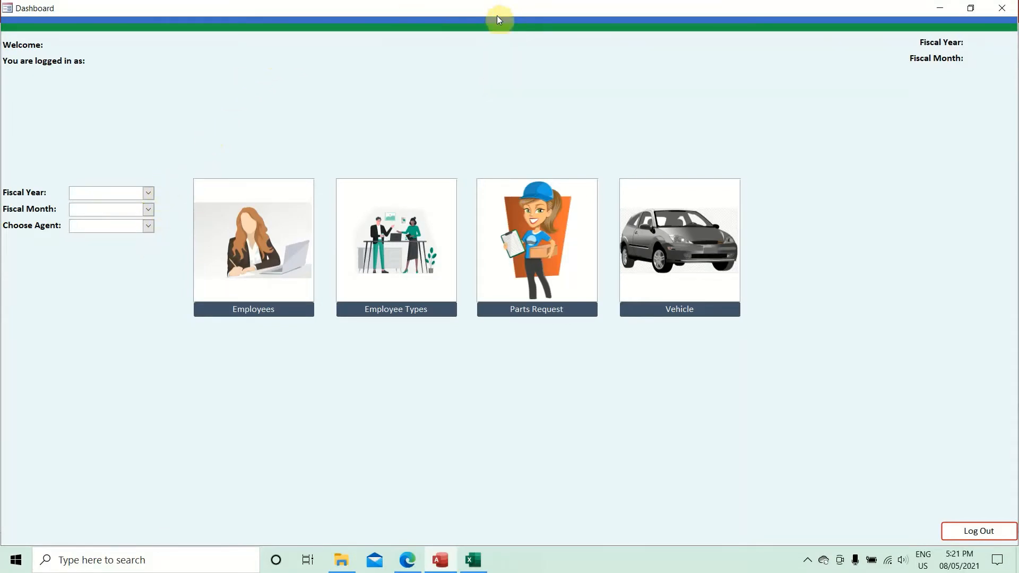
{"action": "right_click", "coordinate": [409, 77]}
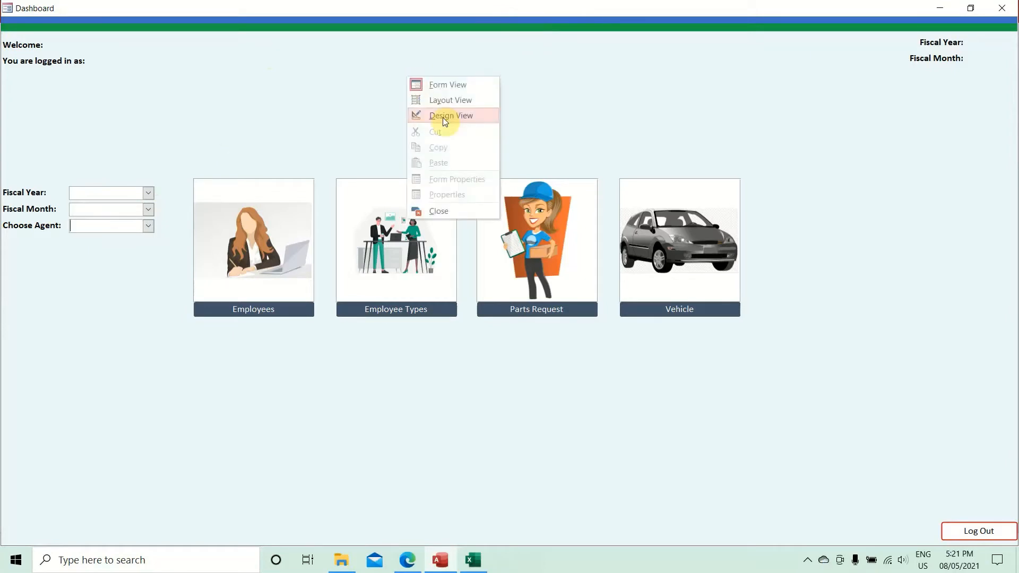
{"action": "left_click", "coordinate": [443, 118]}
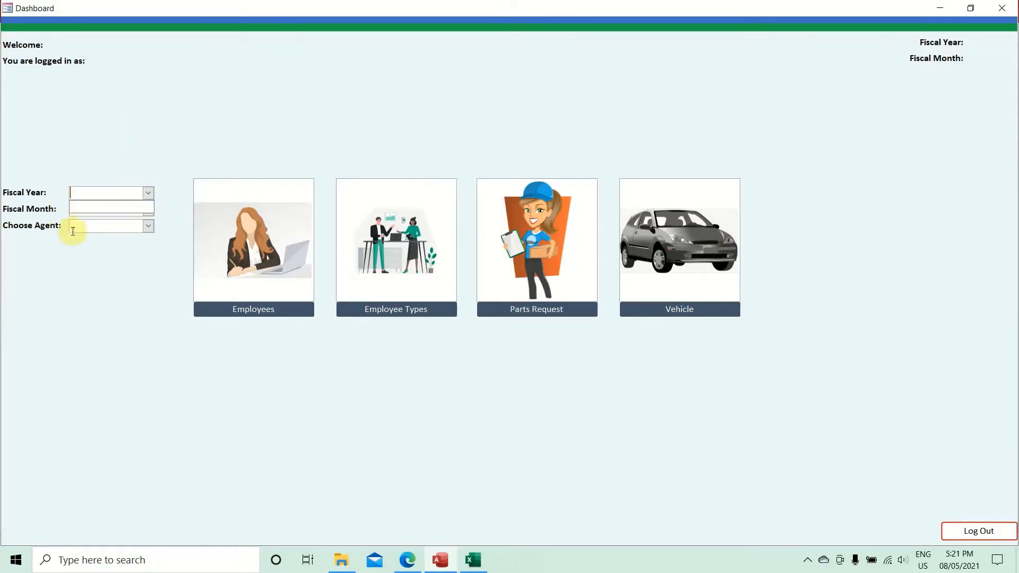
{"action": "left_click", "coordinate": [113, 225]}
{"action": "right_click", "coordinate": [297, 55]}
{"action": "left_click", "coordinate": [318, 89]}
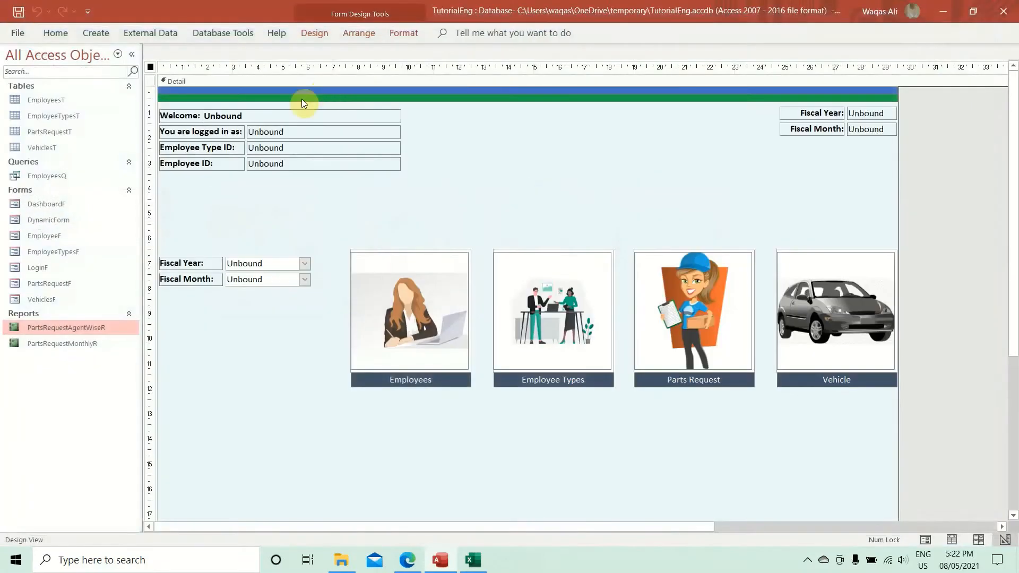
Step: Set the Row Source Type of the Fiscal Year combo box to Value List
{"action": "left_click", "coordinate": [242, 265]}
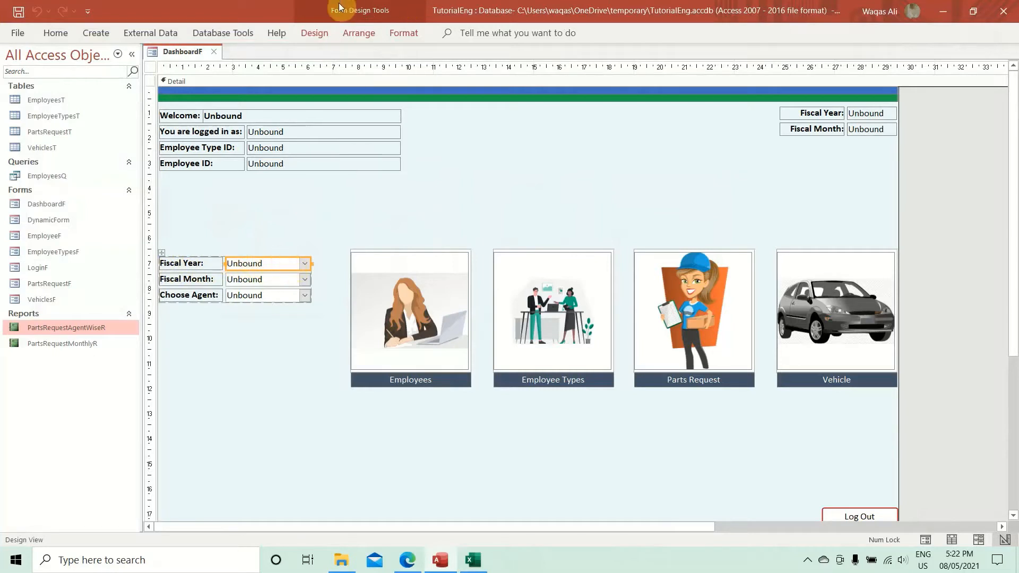
{"action": "left_click", "coordinate": [316, 33]}
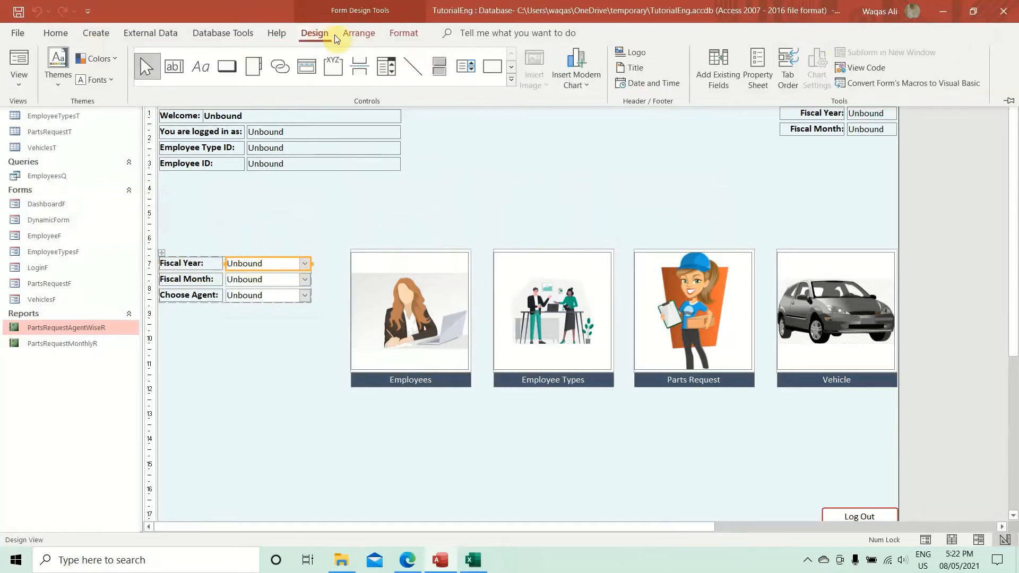
{"action": "left_click", "coordinate": [753, 66]}
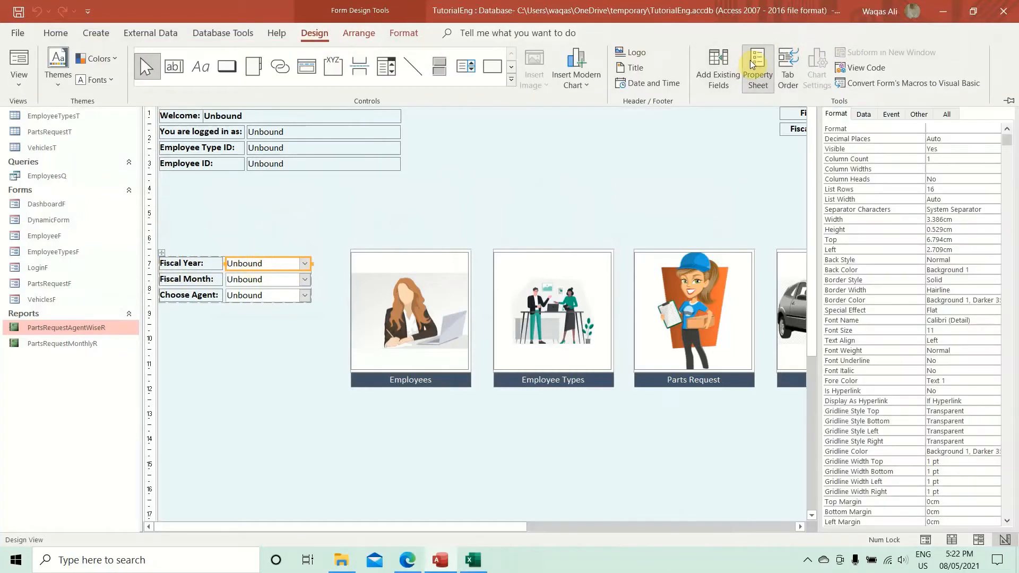
{"action": "left_click", "coordinate": [864, 114]}
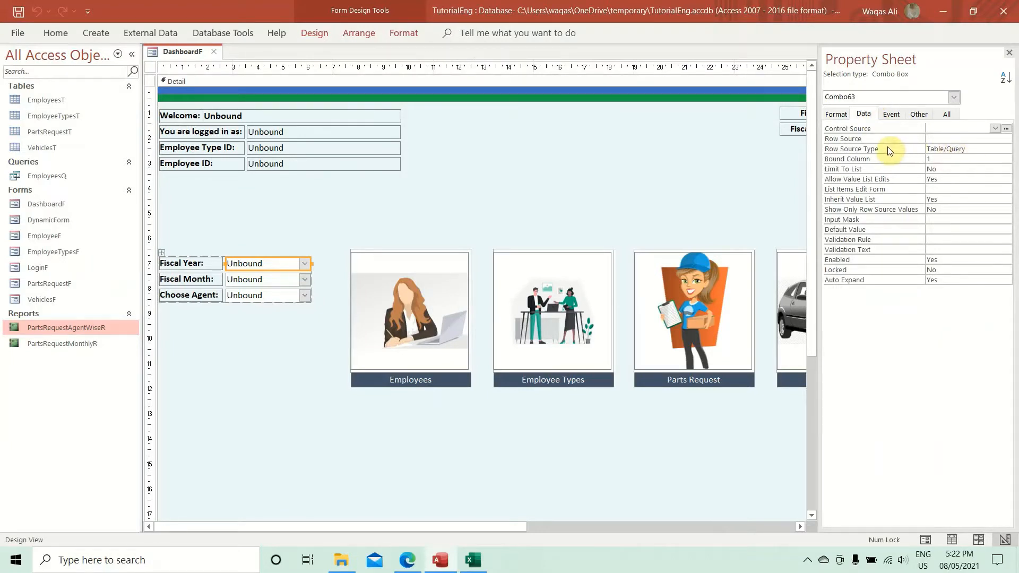
{"action": "left_click", "coordinate": [969, 148]}
{"action": "left_click", "coordinate": [1007, 149]}
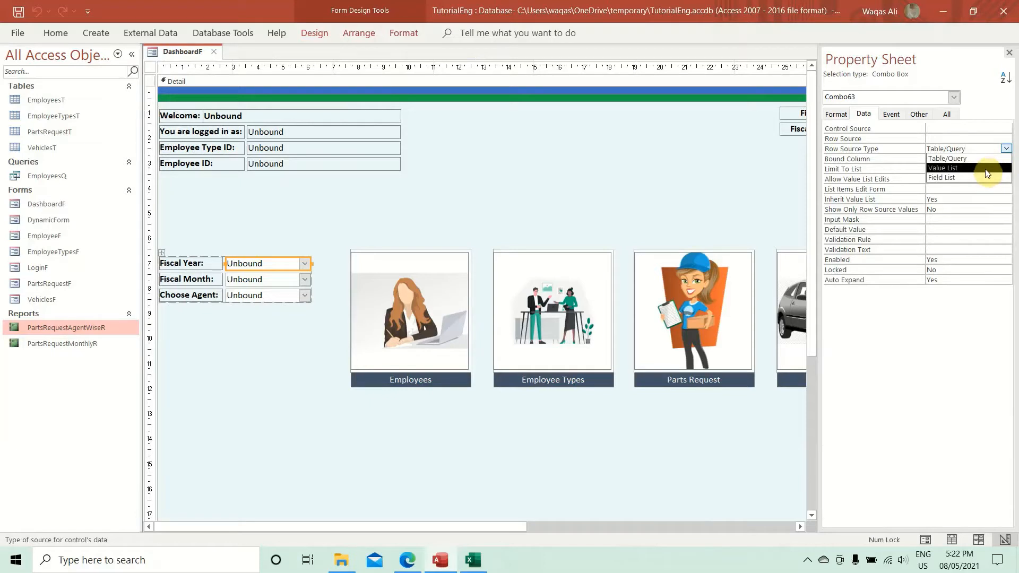
{"action": "left_click", "coordinate": [984, 177]}
{"action": "left_click", "coordinate": [1003, 140]}
{"action": "left_click", "coordinate": [1005, 148]}
{"action": "left_click", "coordinate": [1002, 149]}
{"action": "left_click", "coordinate": [977, 164]}
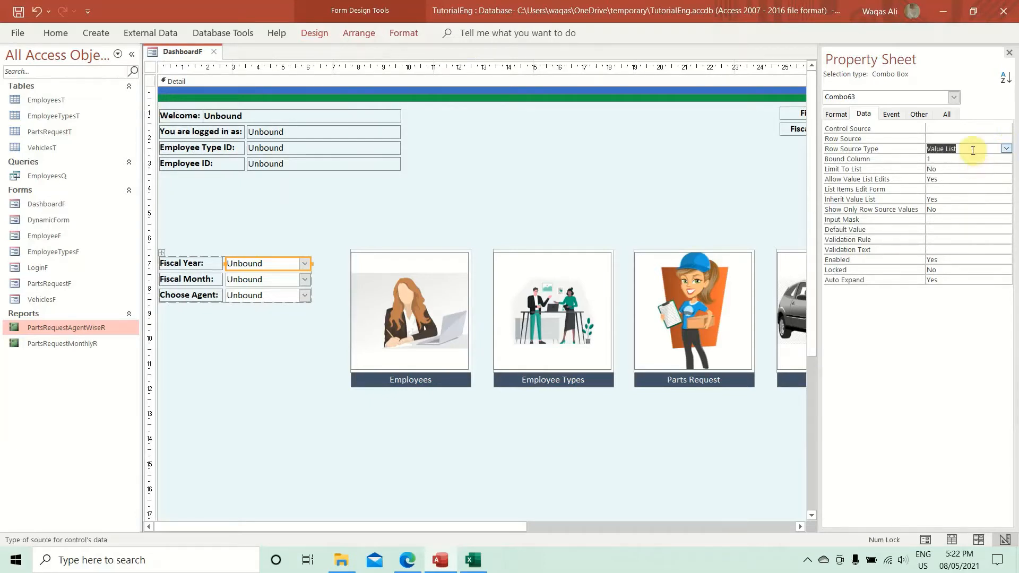
Step: Enter the years 2021, 2022, 2023, 2024 and 2025 as the Fiscal Year combo box's list items
{"action": "left_click", "coordinate": [972, 138]}
{"action": "left_click", "coordinate": [1003, 139]}
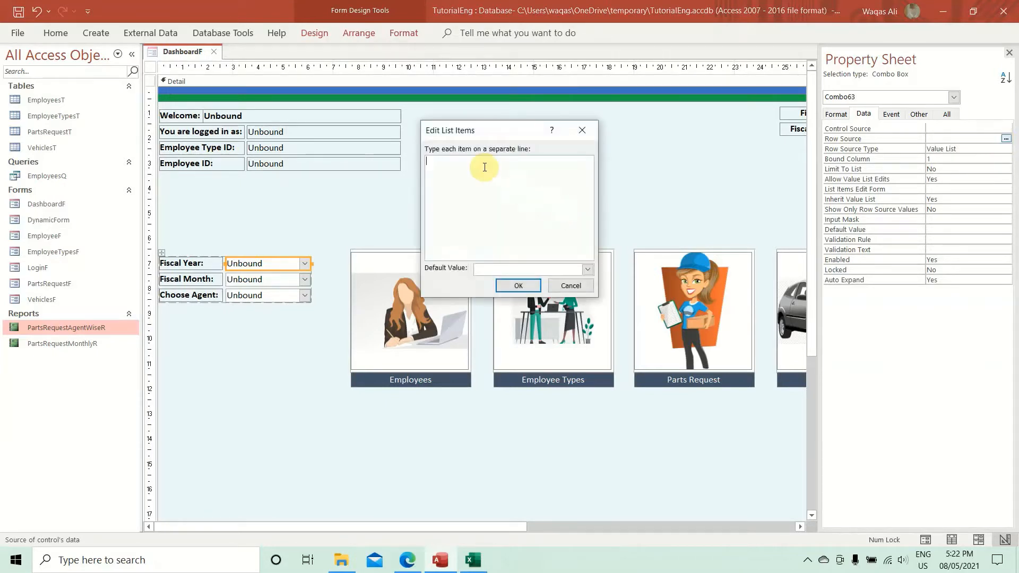
{"action": "type", "text": "2021"}
{"action": "key", "text": "Return"}
{"action": "type", "text": "2 "}
{"action": "type", "text": "2023 2024"}
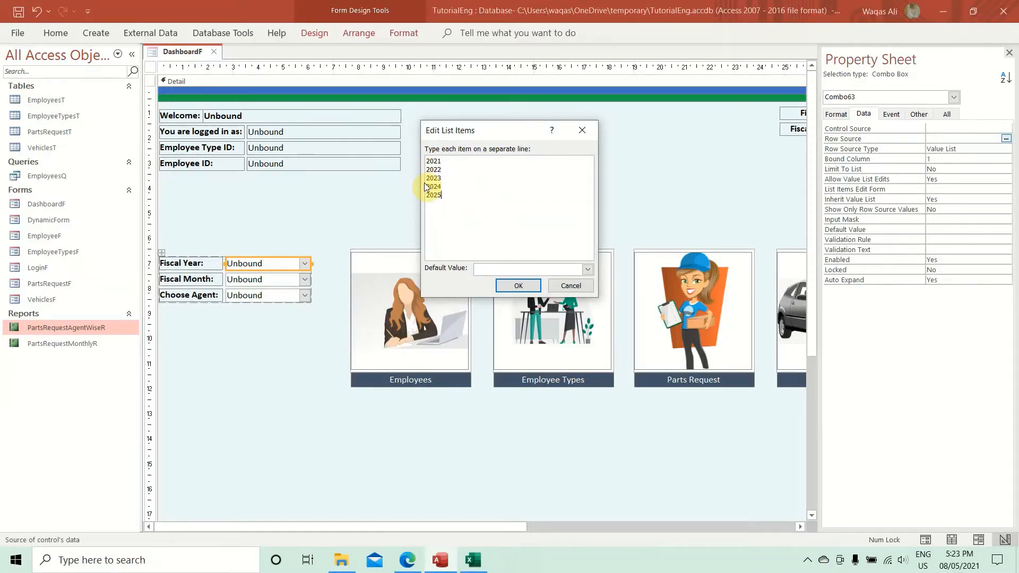
{"action": "left_click", "coordinate": [519, 285]}
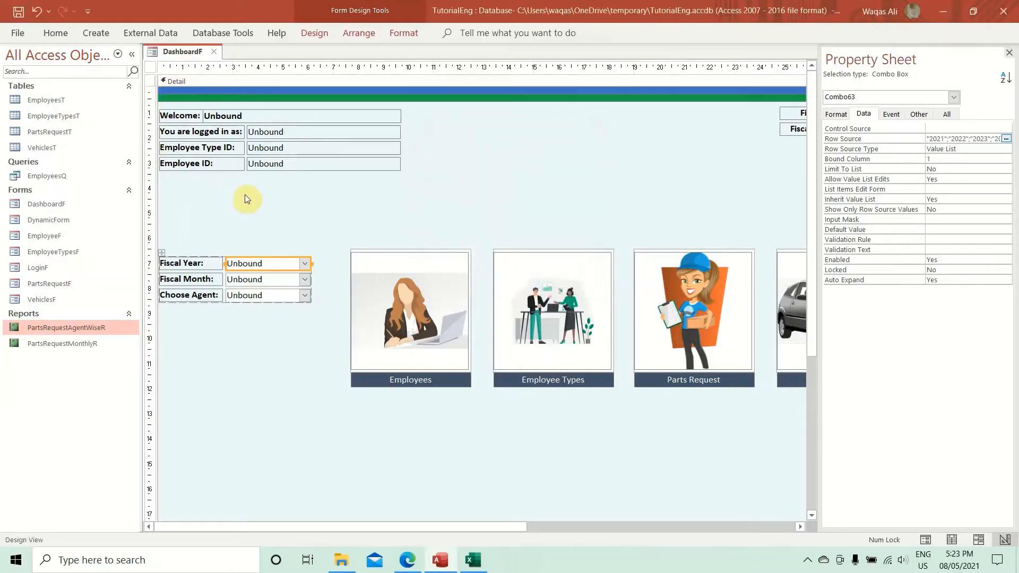
Step: Set the Row Source Type of the Fiscal Month combo box to Value List
{"action": "left_click", "coordinate": [256, 282]}
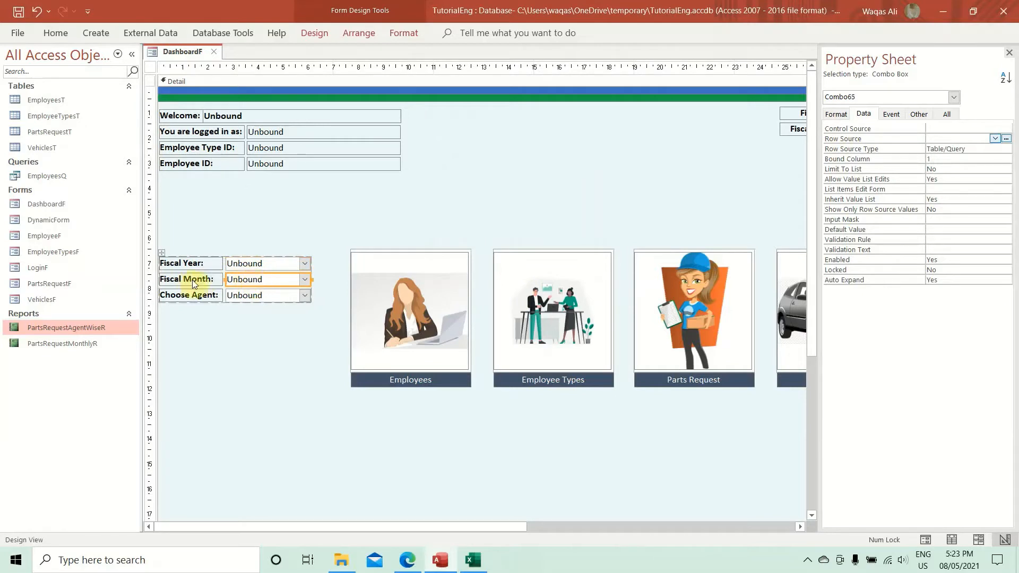
{"action": "left_click", "coordinate": [991, 148]}
{"action": "left_click", "coordinate": [1005, 148]}
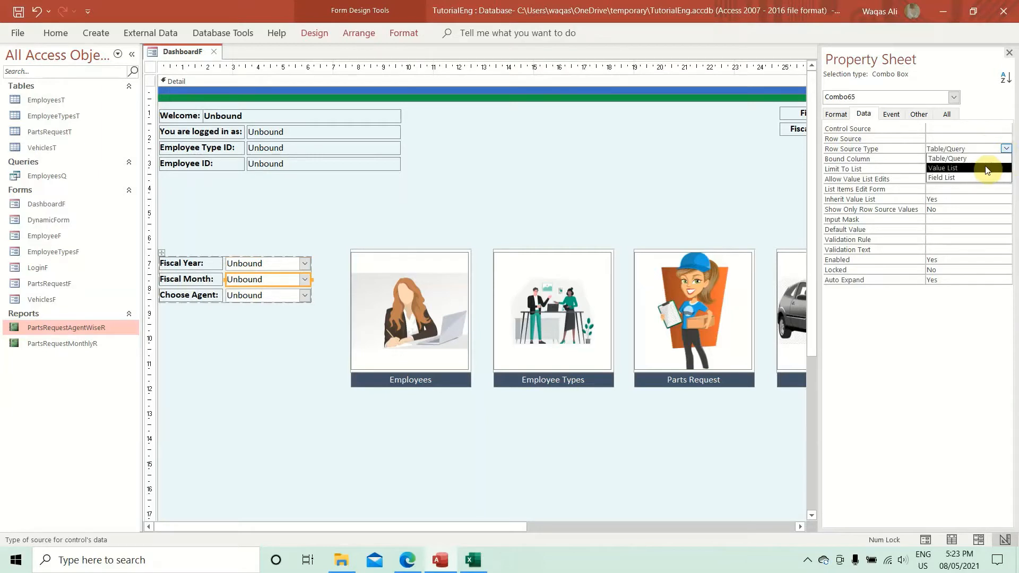
{"action": "left_click", "coordinate": [986, 168]}
Step: Fill the Fiscal Month combo box's list items with two-digit month numbers starting at 01, one per line
{"action": "left_click", "coordinate": [984, 139]}
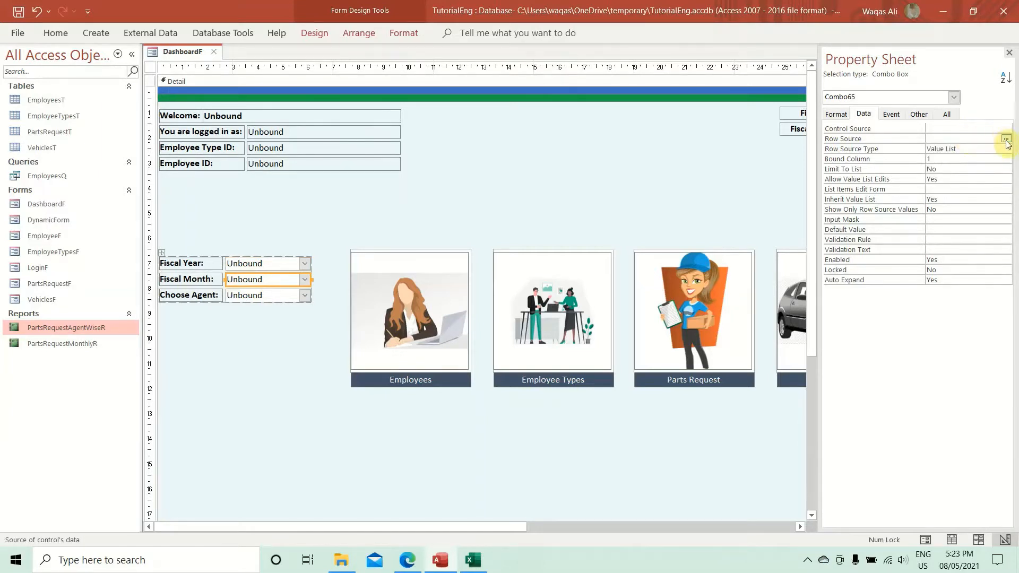
{"action": "left_click", "coordinate": [1006, 139]}
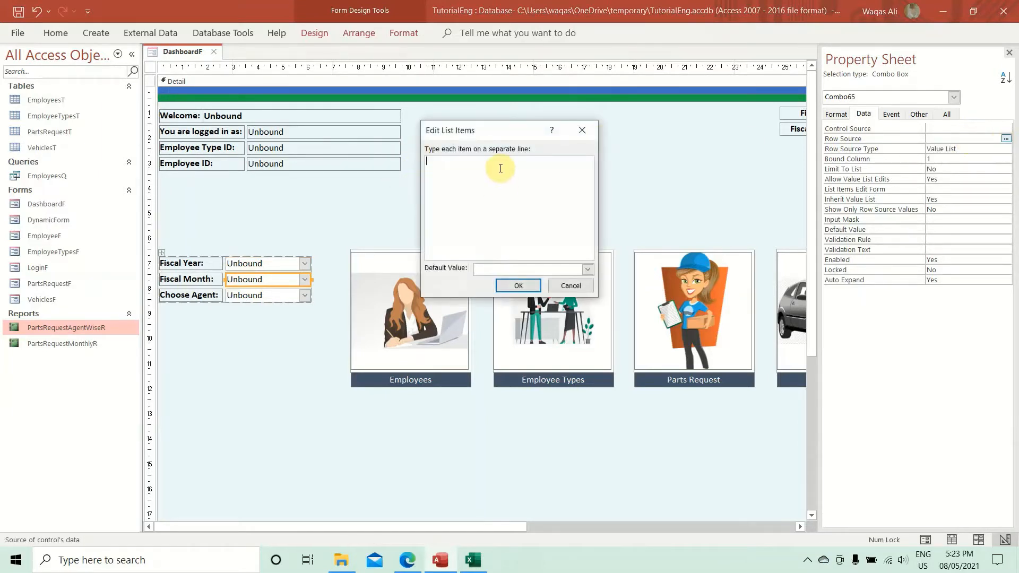
{"action": "type", "text": "01"}
{"action": "key", "text": "Return"}
{"action": "type", "text": "3 04"}
{"action": "key", "text": "Return"}
{"action": "type", "text": "05 06"}
{"action": "key", "text": "Return"}
{"action": "type", "text": "07"}
{"action": "key", "text": "Return"}
{"action": "type", "text": "08"}
{"action": "key", "text": "Return"}
{"action": "type", "text": "09 10"}
{"action": "key", "text": "Return"}
{"action": "type", "text": "11"}
{"action": "key", "text": "Return"}
{"action": "left_click", "coordinate": [518, 286]}
Step: Build and save the Choose Agent combo box's row source query with the EmpID and EmpName fields of the EmployeesT table
{"action": "left_click", "coordinate": [264, 298]}
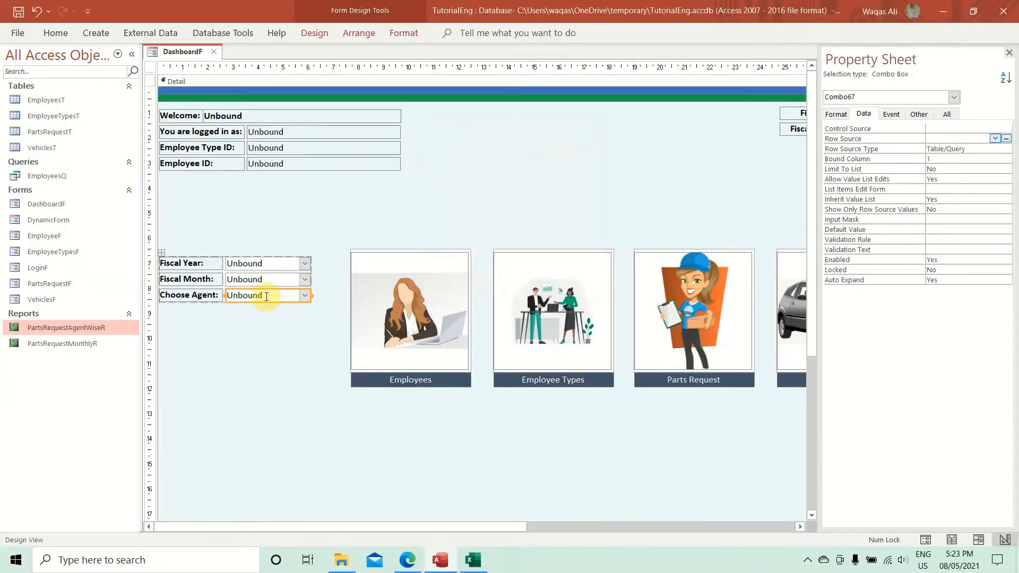
{"action": "double_click", "coordinate": [47, 100]}
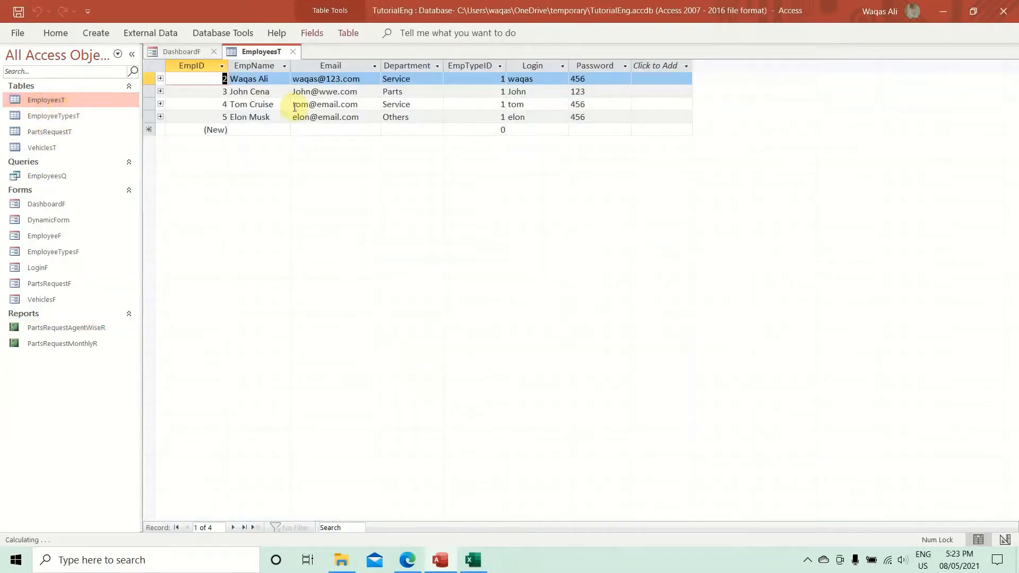
{"action": "left_click", "coordinate": [293, 52]}
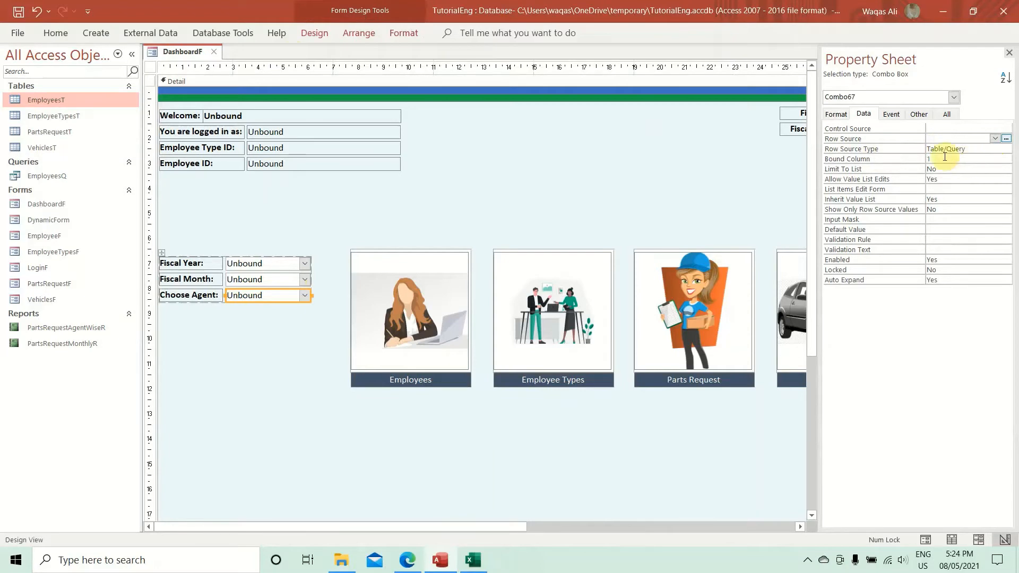
{"action": "left_click", "coordinate": [1006, 139]}
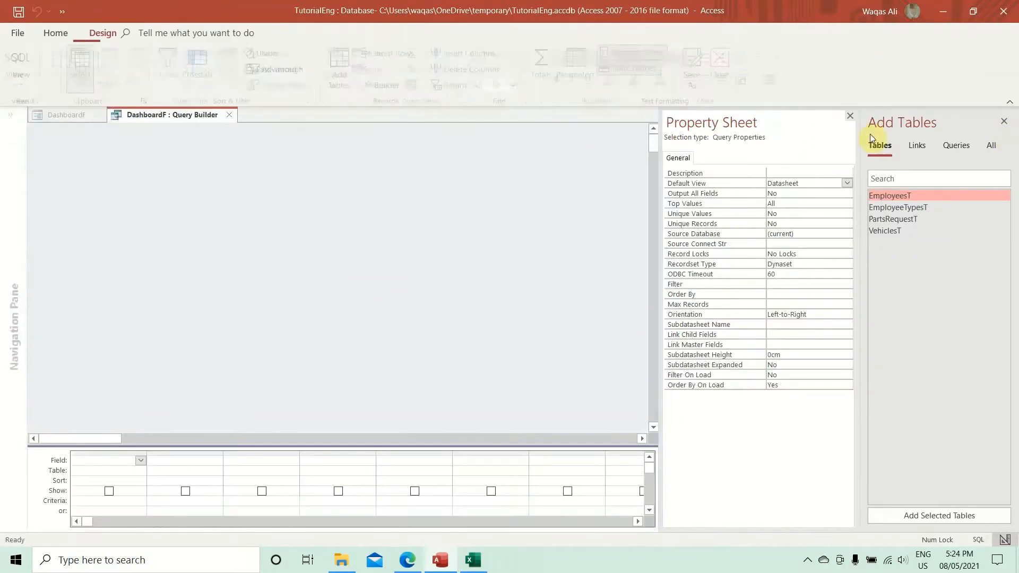
{"action": "left_click", "coordinate": [849, 116]}
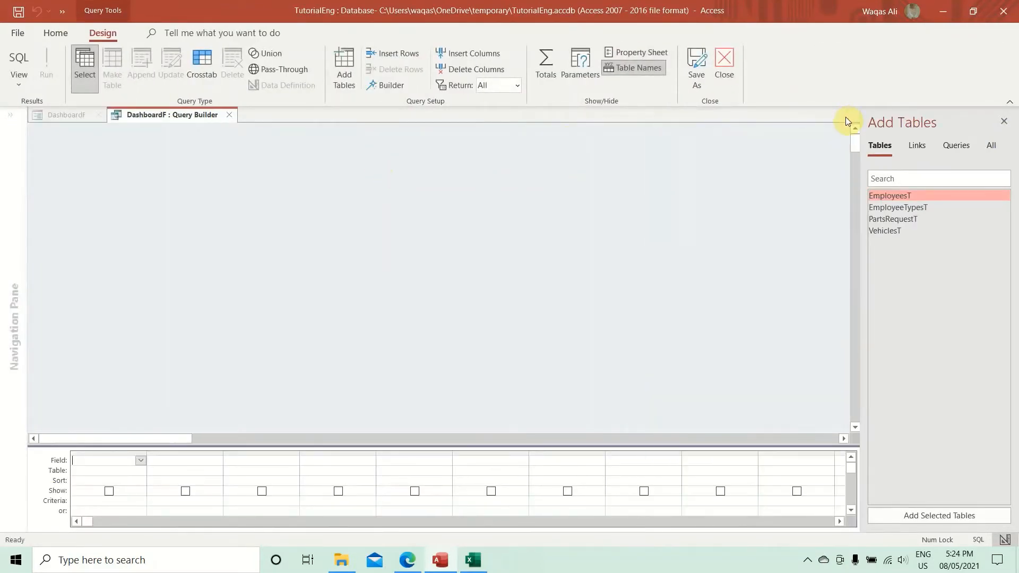
{"action": "double_click", "coordinate": [898, 200]}
{"action": "left_click_drag", "start_coordinate": [123, 228], "coordinate": [123, 261]}
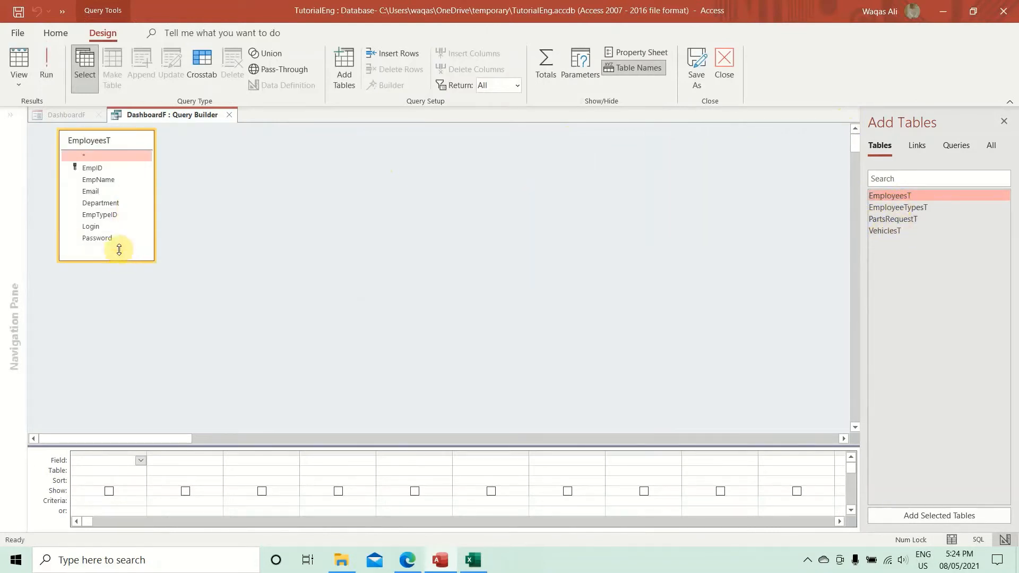
{"action": "double_click", "coordinate": [90, 170]}
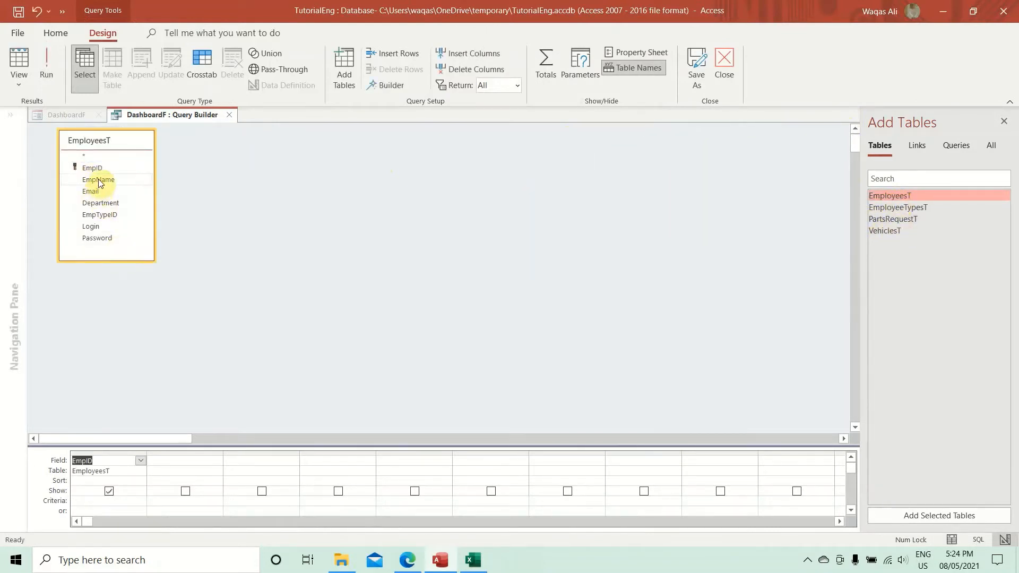
{"action": "double_click", "coordinate": [98, 180]}
{"action": "left_click", "coordinate": [44, 81]}
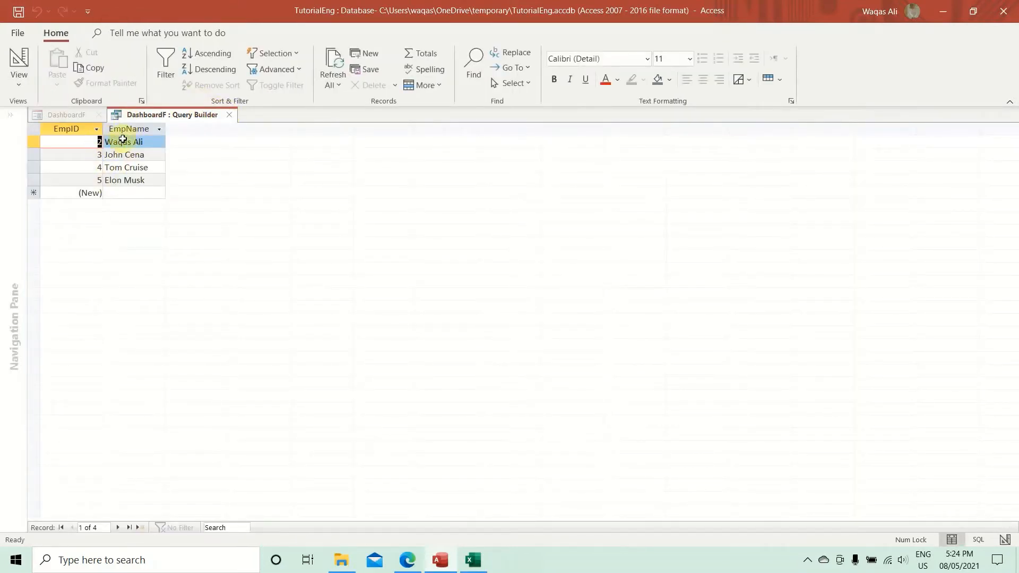
{"action": "left_click", "coordinate": [229, 114]}
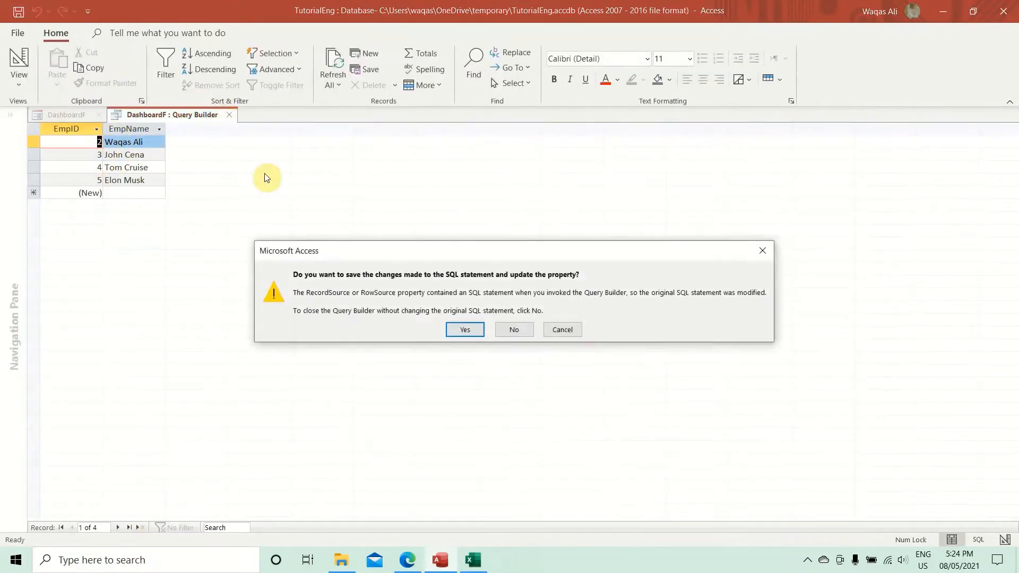
{"action": "left_click", "coordinate": [459, 329]}
Step: Set the Choose Agent combo box's Column Count to 2 and its Column Widths to 0cm;1cm
{"action": "right_click", "coordinate": [175, 57]}
{"action": "left_click", "coordinate": [213, 160]}
{"action": "left_click", "coordinate": [322, 40]}
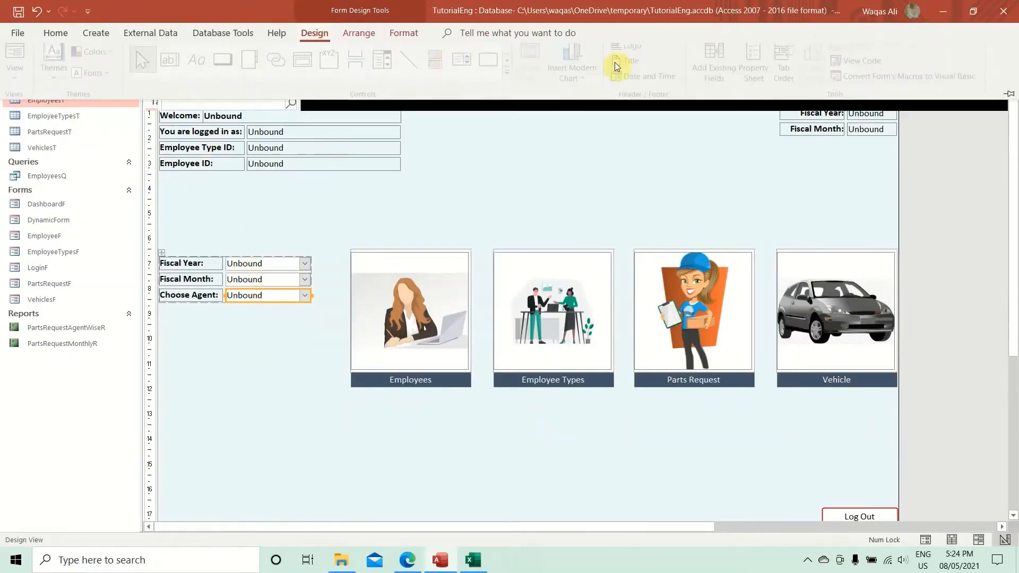
{"action": "left_click", "coordinate": [757, 75]}
{"action": "left_click", "coordinate": [833, 116]}
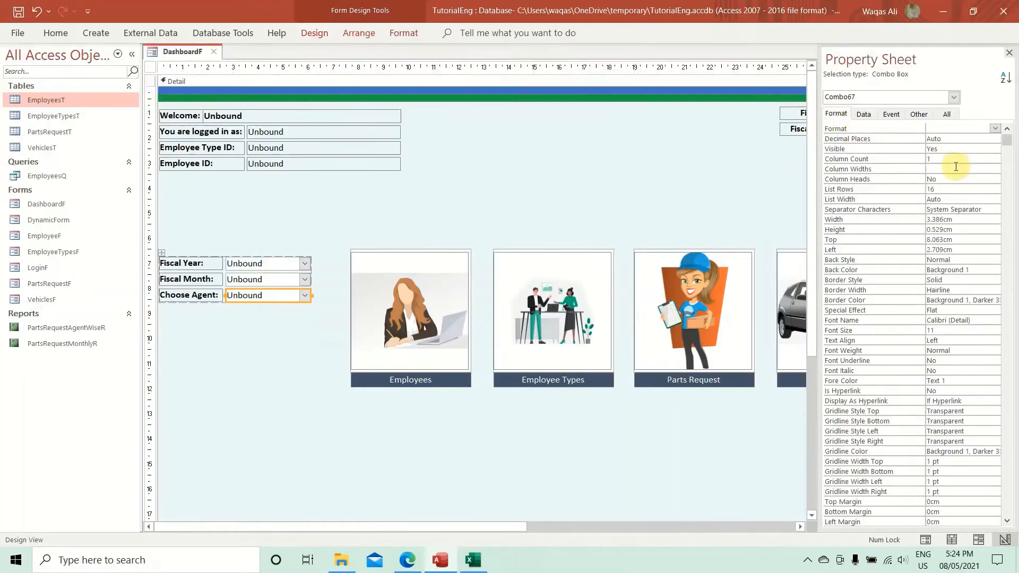
{"action": "double_click", "coordinate": [935, 159]}
{"action": "type", "text": "2"}
{"action": "key", "text": "Return"}
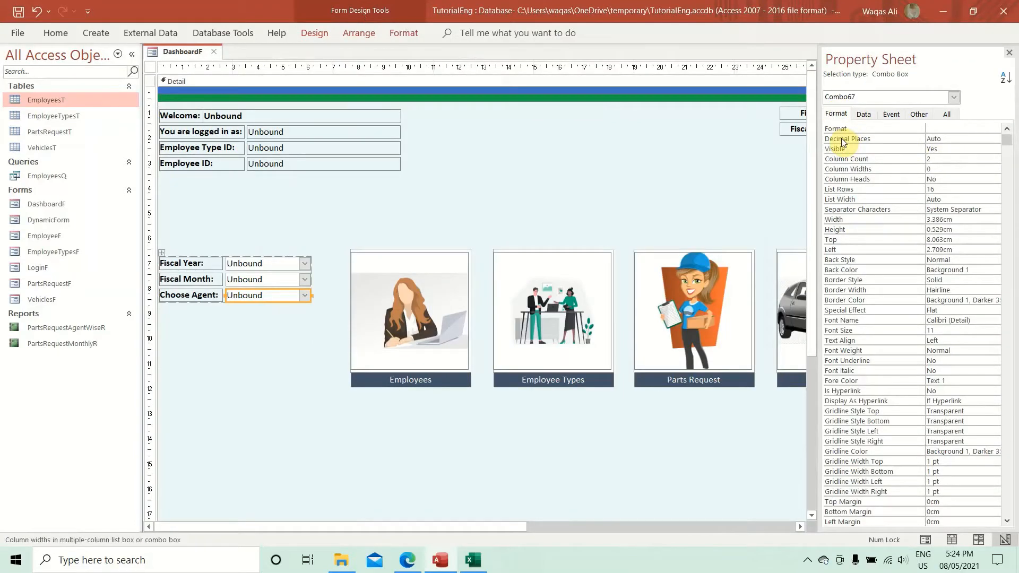
{"action": "type", "text": "0cm;1"}
{"action": "key", "text": "Return"}
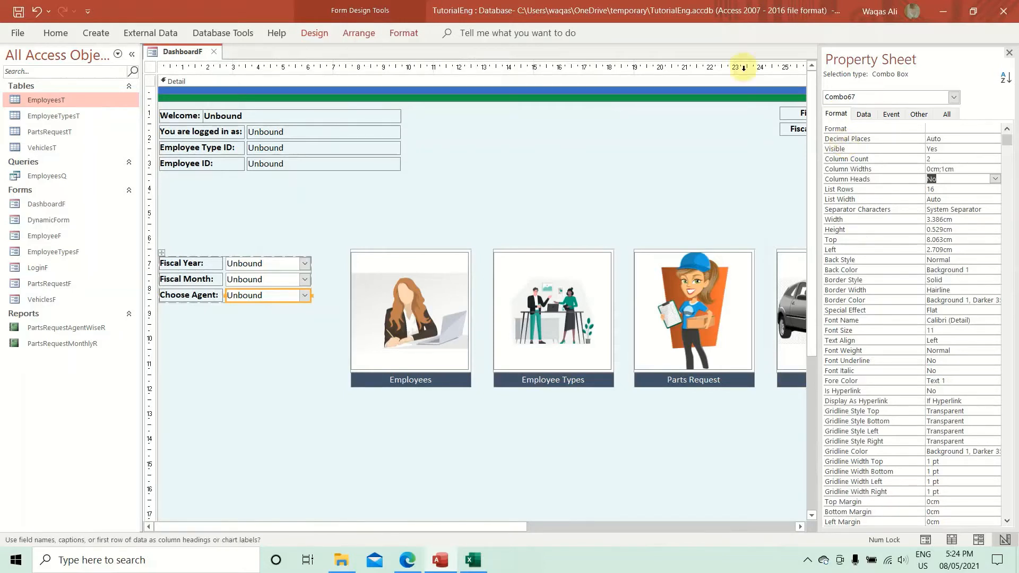
{"action": "right_click", "coordinate": [187, 58]}
{"action": "left_click", "coordinate": [187, 59]}
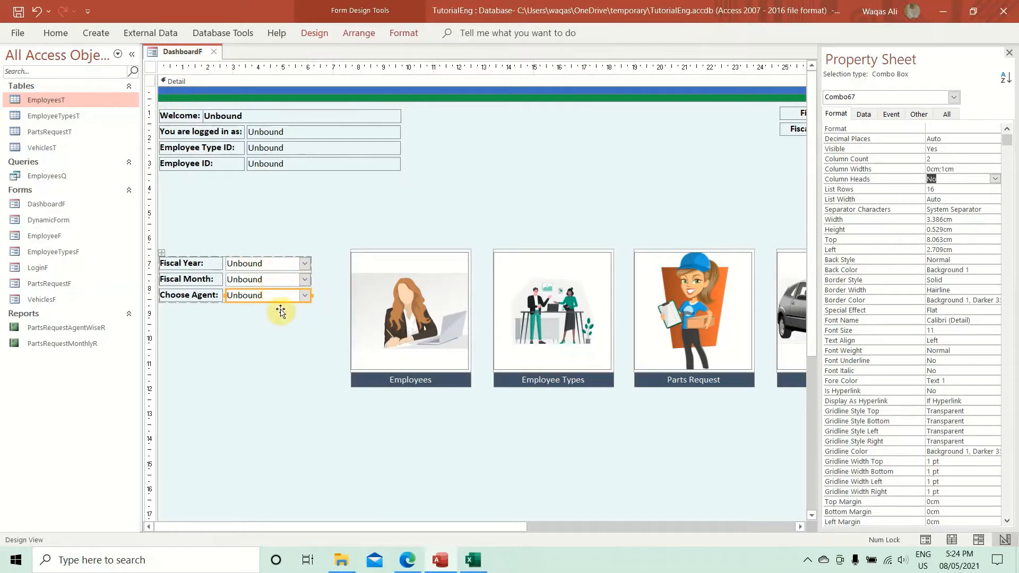
Step: Name the Choose Agent combo box cboAgent
{"action": "left_click", "coordinate": [919, 114]}
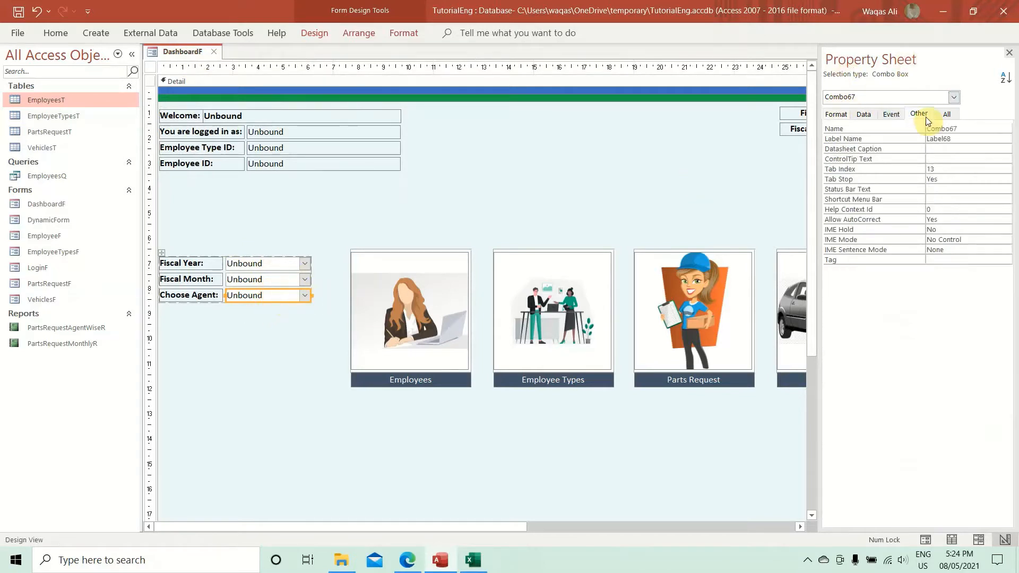
{"action": "type", "text": "cboAgent"}
{"action": "key", "text": "Return"}
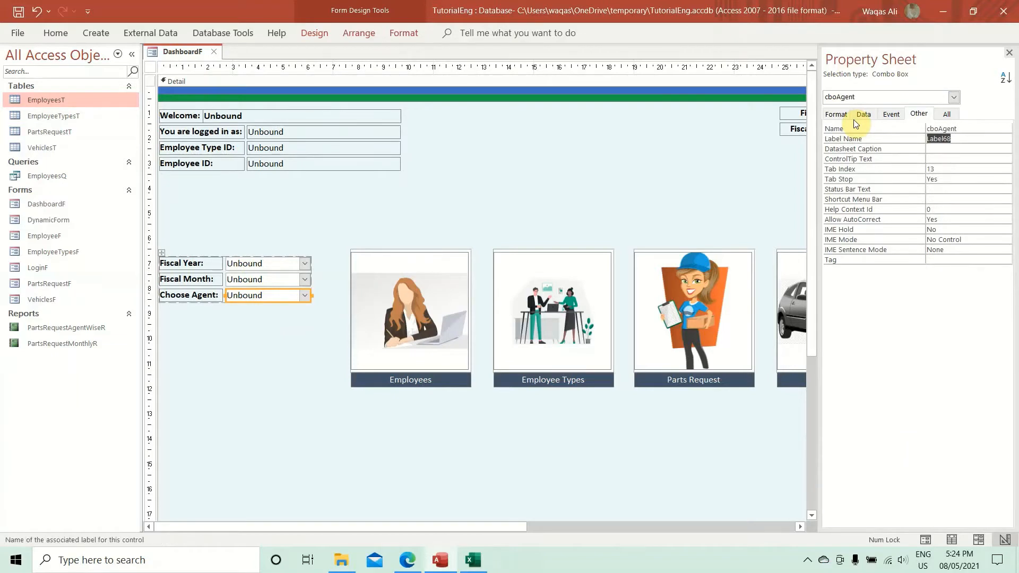
Step: Name the Fiscal Month combo box cboMonth
{"action": "left_click", "coordinate": [273, 281]}
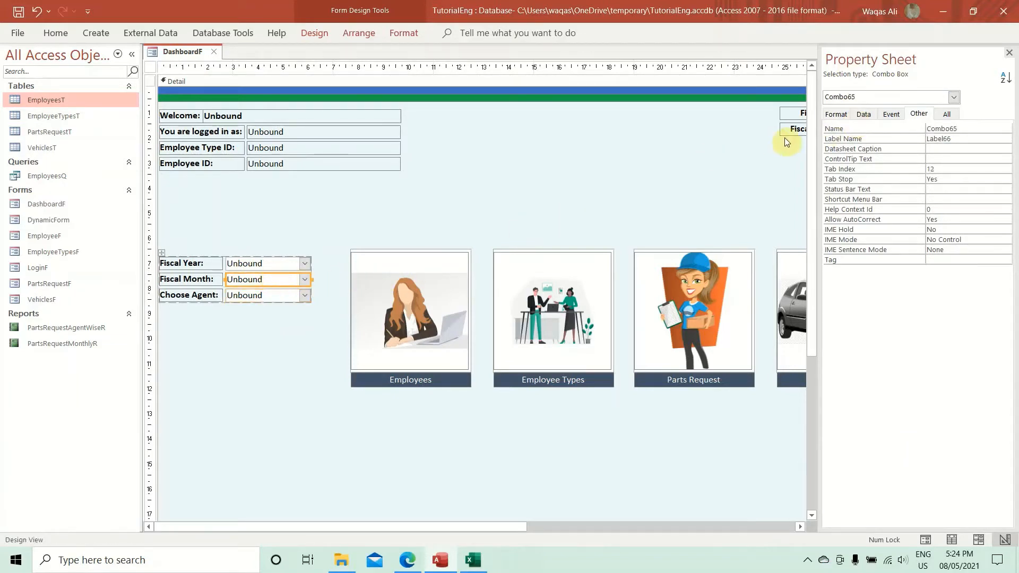
{"action": "left_click", "coordinate": [912, 129]}
{"action": "type", "text": "cboMonth"}
{"action": "key", "text": "Return"}
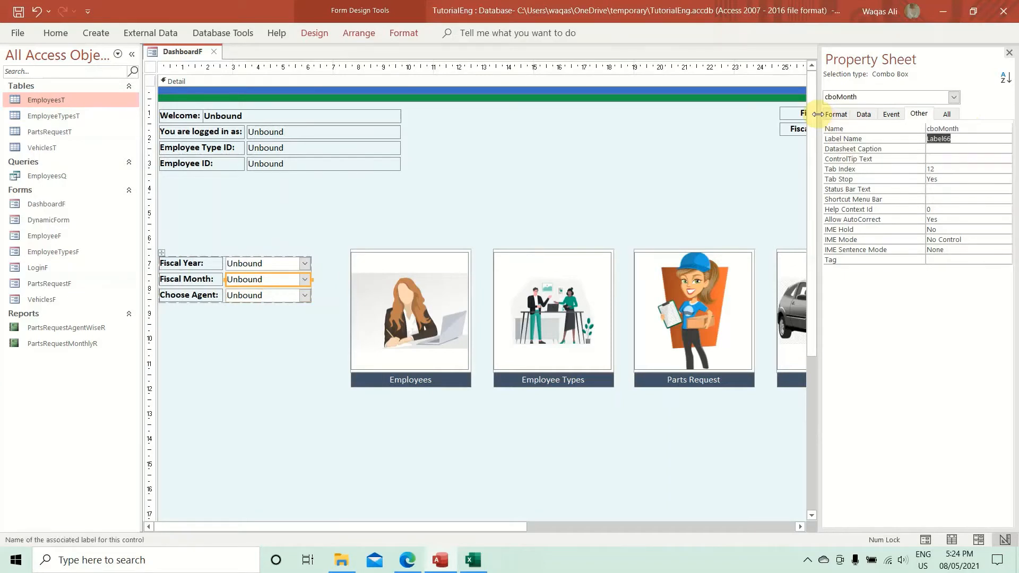
Step: Name the Fiscal Year combo box cboYear
{"action": "left_click", "coordinate": [297, 266]}
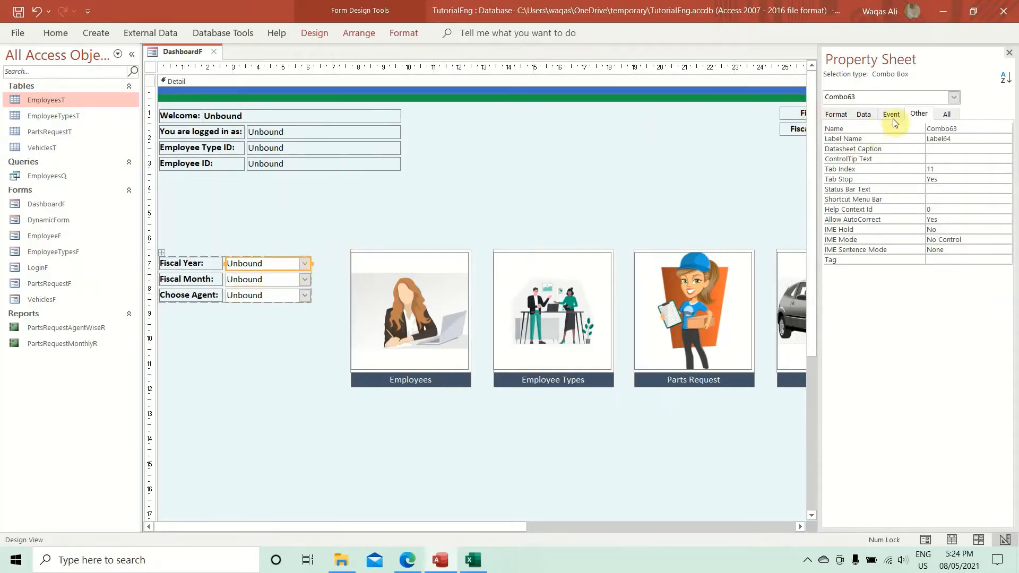
{"action": "left_click", "coordinate": [947, 129]}
{"action": "type", "text": "cboYear"}
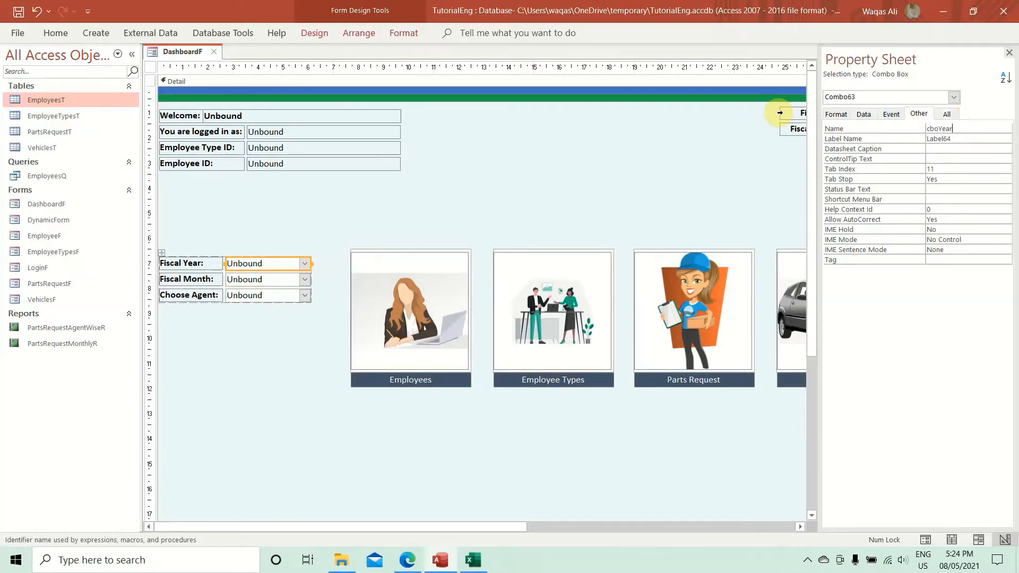
{"action": "key", "text": "Return"}
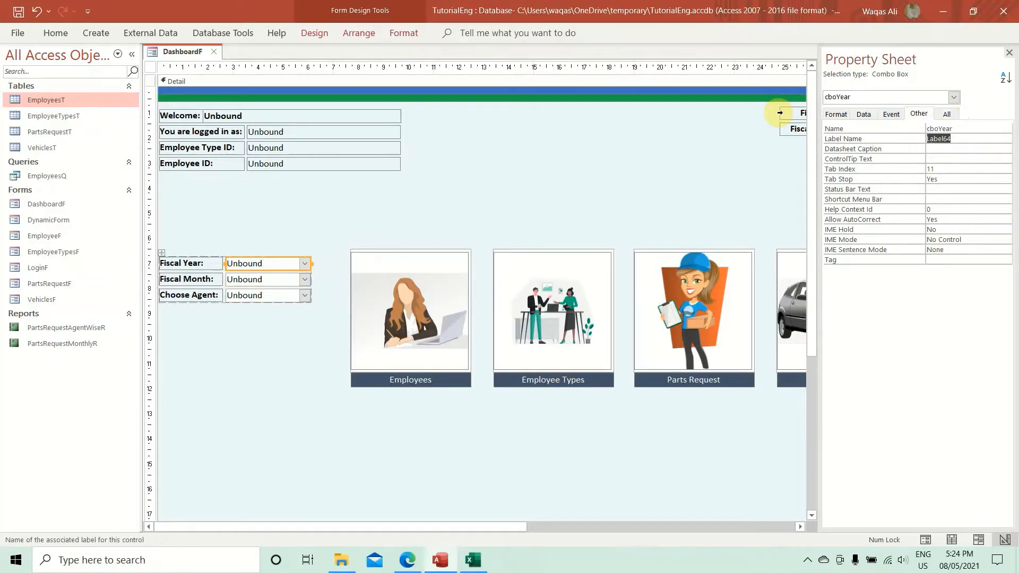
Step: Preview the dashboard form, check the Fiscal Year, Fiscal Month and Choose Agent lists, and return to Design View
{"action": "right_click", "coordinate": [181, 52]}
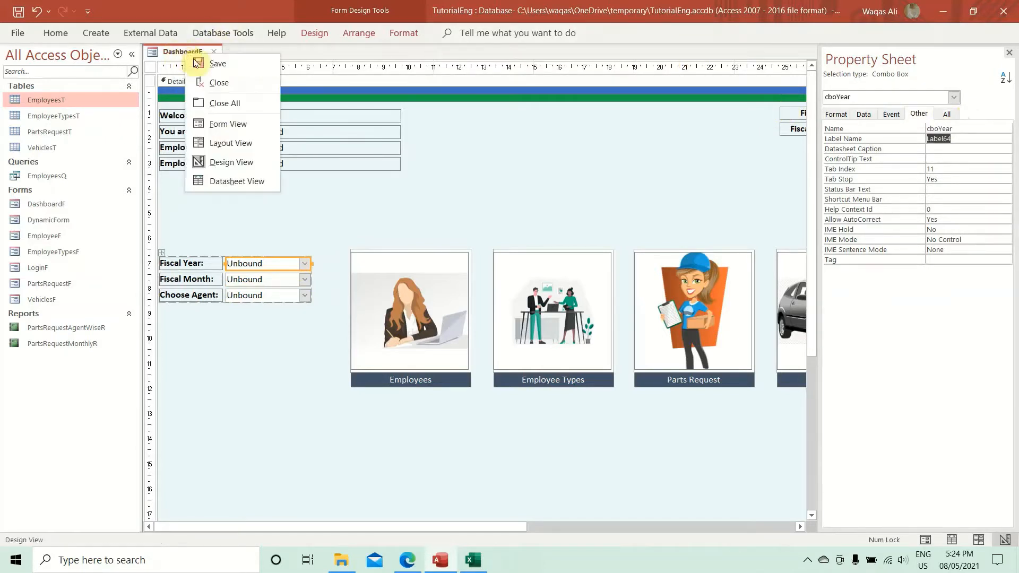
{"action": "left_click", "coordinate": [227, 138]}
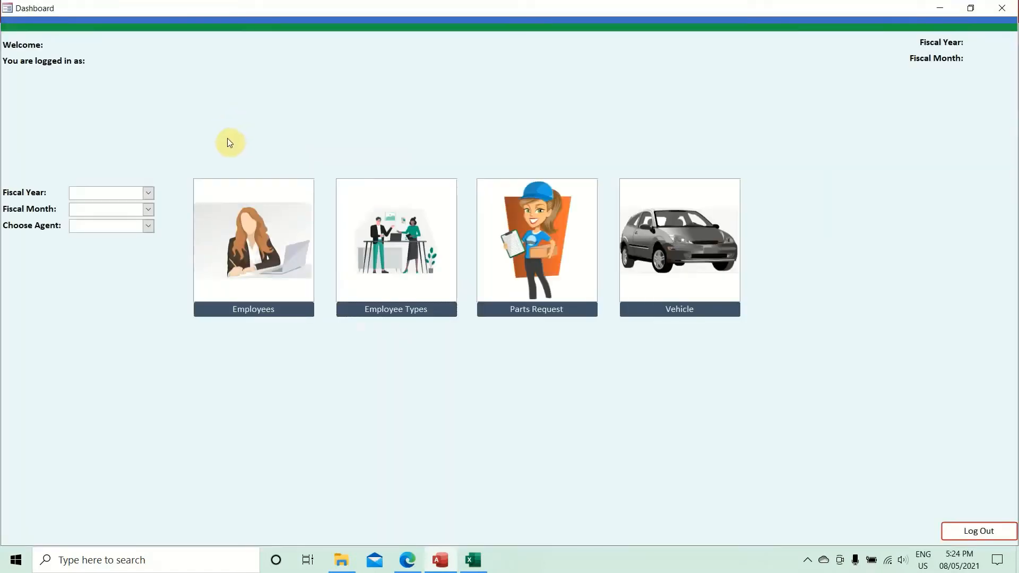
{"action": "left_click", "coordinate": [148, 193]}
{"action": "left_click", "coordinate": [134, 219]}
{"action": "left_click", "coordinate": [148, 209]}
{"action": "left_click", "coordinate": [156, 248]}
{"action": "left_click", "coordinate": [148, 225]}
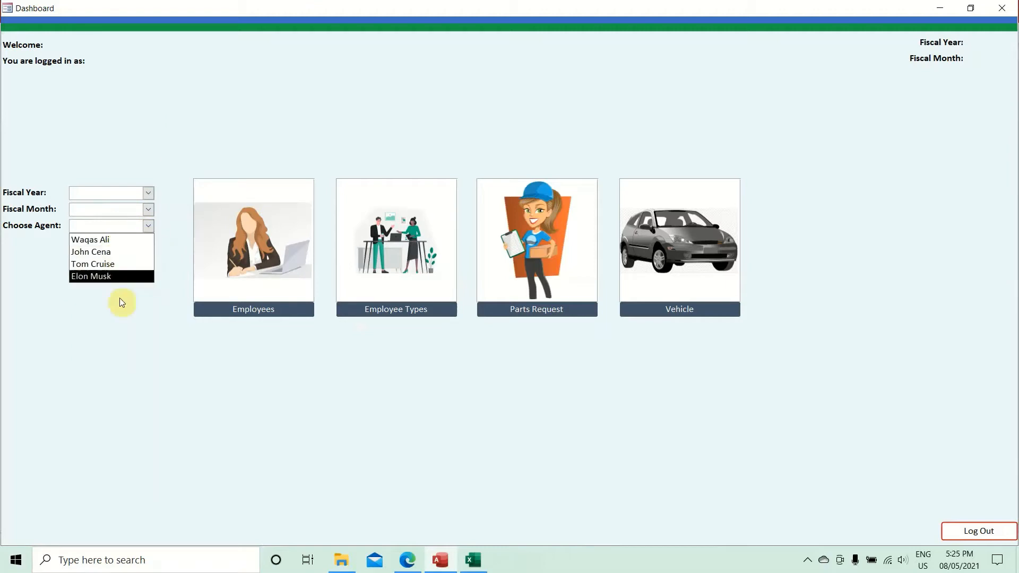
{"action": "left_click", "coordinate": [268, 108]}
{"action": "right_click", "coordinate": [391, 10]}
{"action": "key", "text": "Escape"}
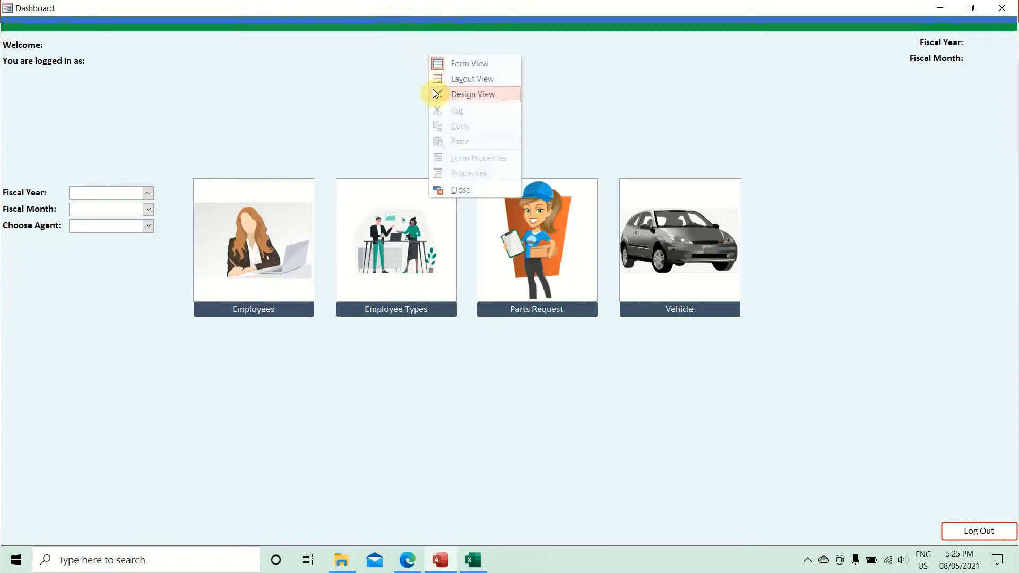
{"action": "left_click", "coordinate": [432, 91]}
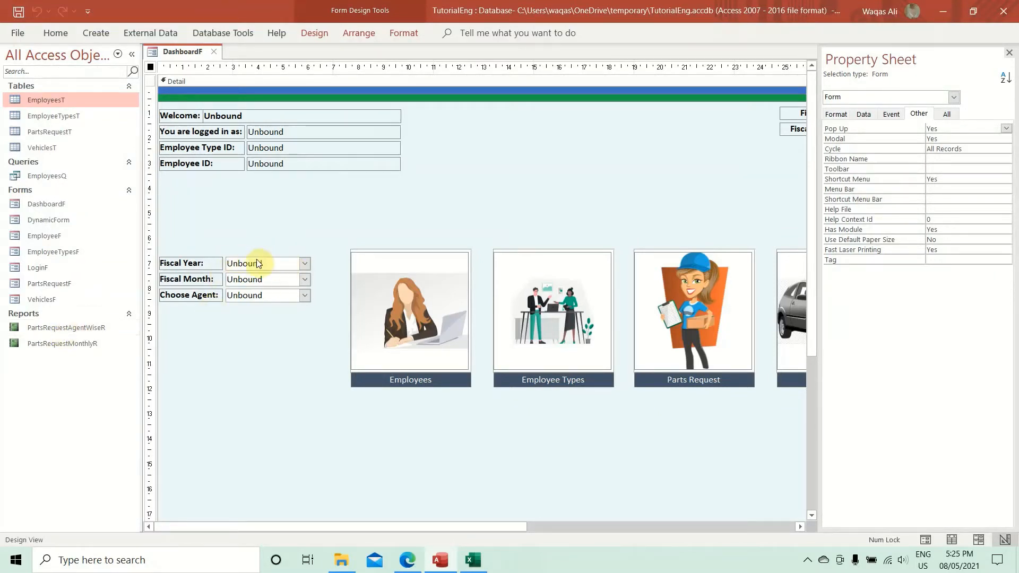
Step: Open the PartsRequestAgentWiseR report in Design View and set its Caption to Parts Request Agnet Wise
{"action": "left_click", "coordinate": [51, 326]}
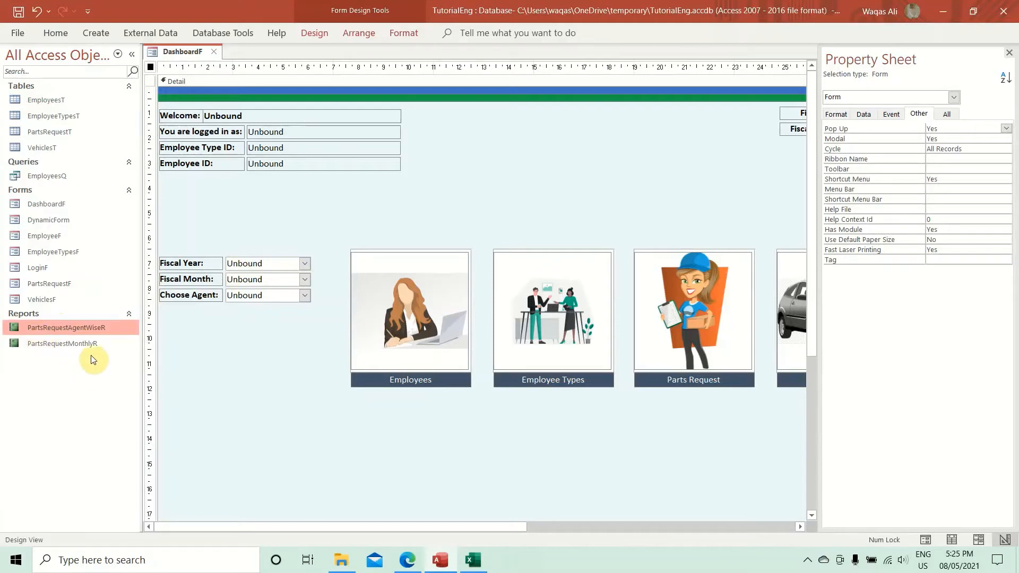
{"action": "right_click", "coordinate": [83, 327]}
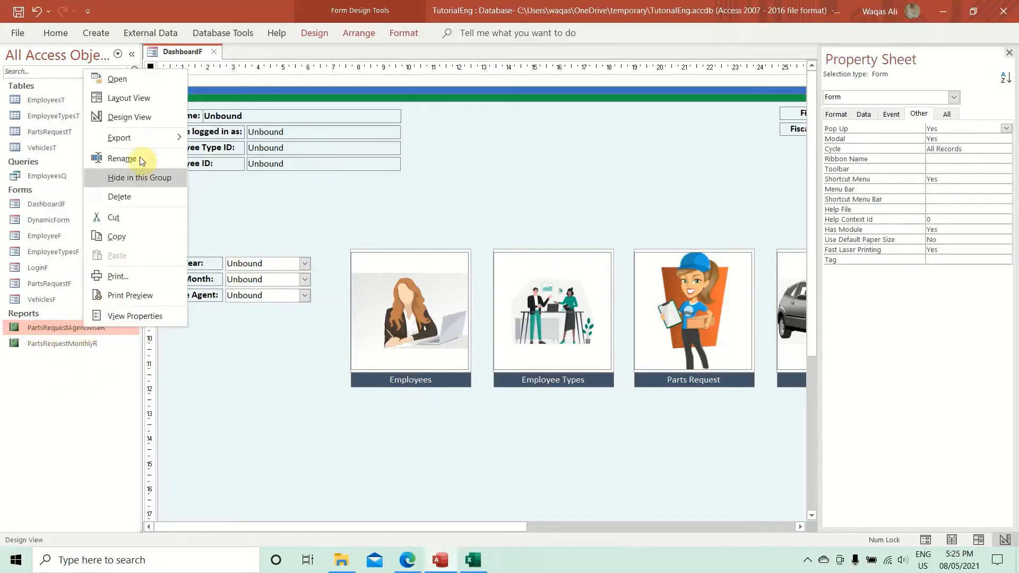
{"action": "left_click", "coordinate": [153, 109]}
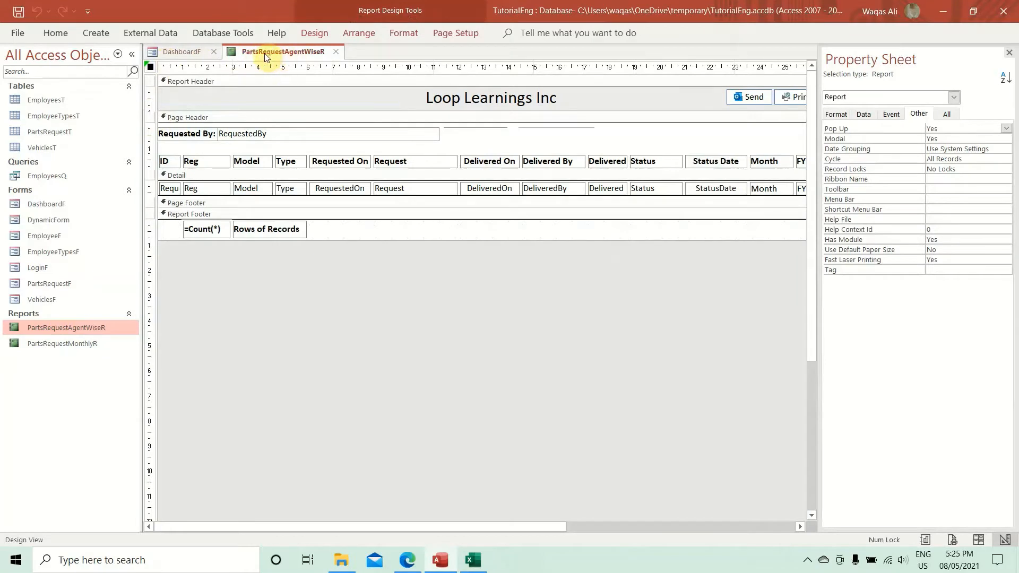
{"action": "left_click", "coordinate": [836, 114]}
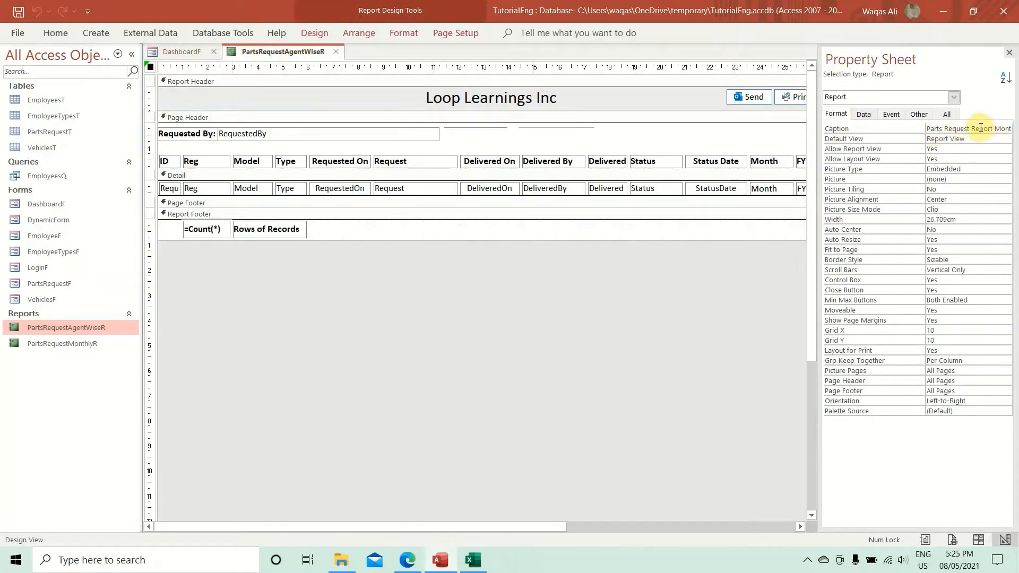
{"action": "left_click_drag", "start_coordinate": [963, 128], "coordinate": [1014, 132]}
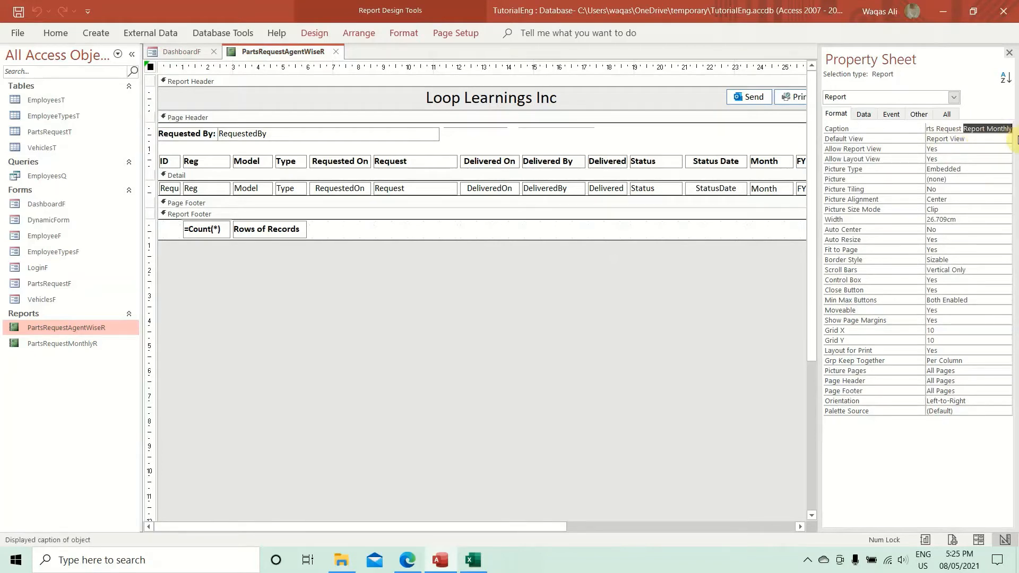
{"action": "type", "text": "Agn"}
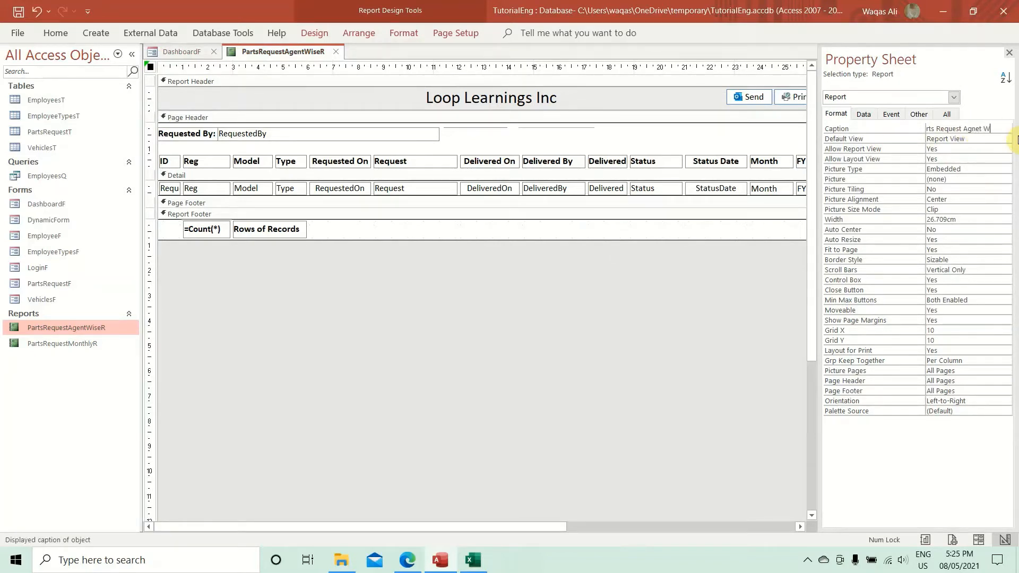
{"action": "key", "text": "Return"}
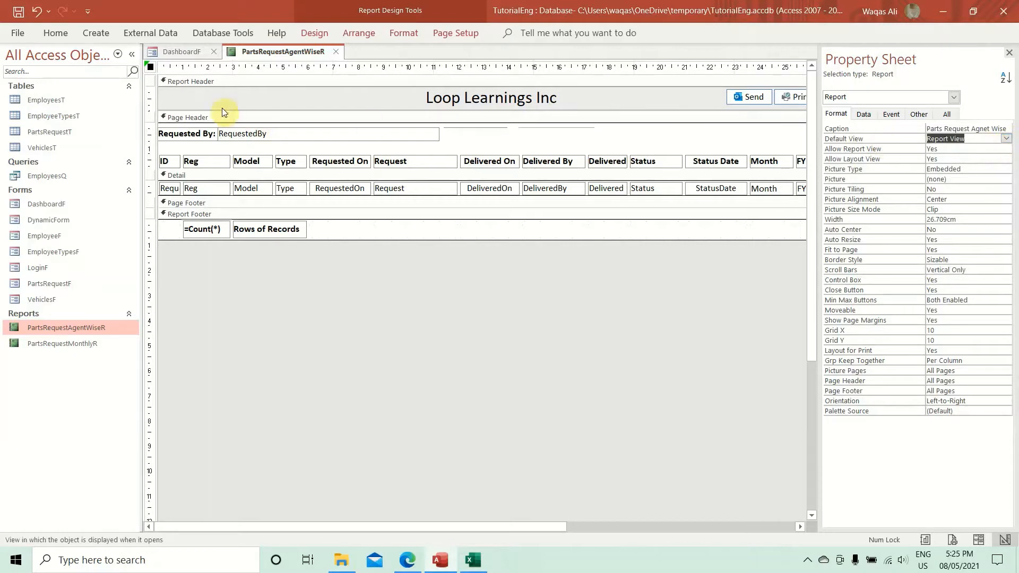
Step: Open the report's Record Source in the Query Builder, clear away the side panes and enlarge the design grid
{"action": "left_click", "coordinate": [873, 115]}
{"action": "left_click", "coordinate": [1005, 131]}
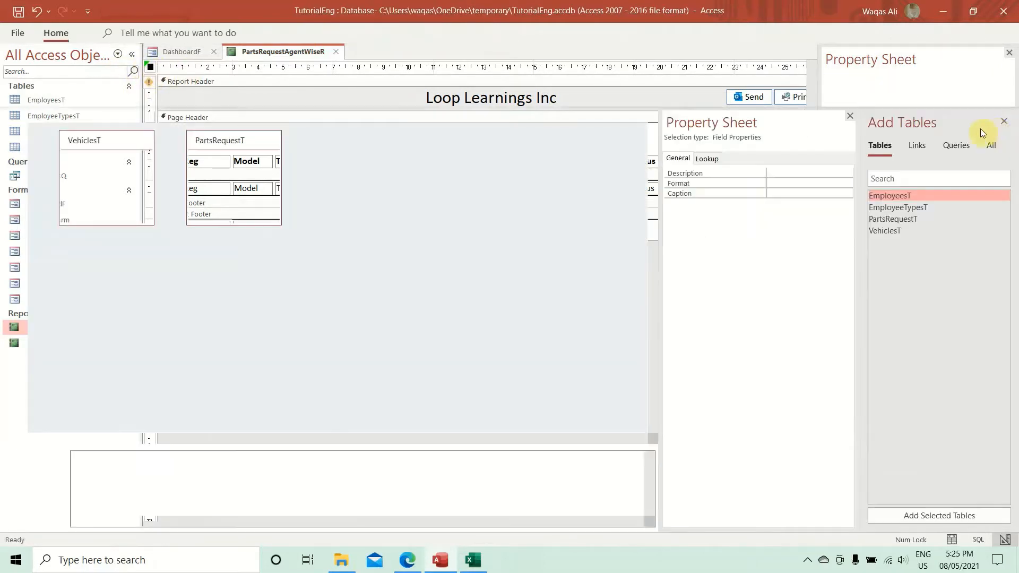
{"action": "left_click", "coordinate": [850, 116]}
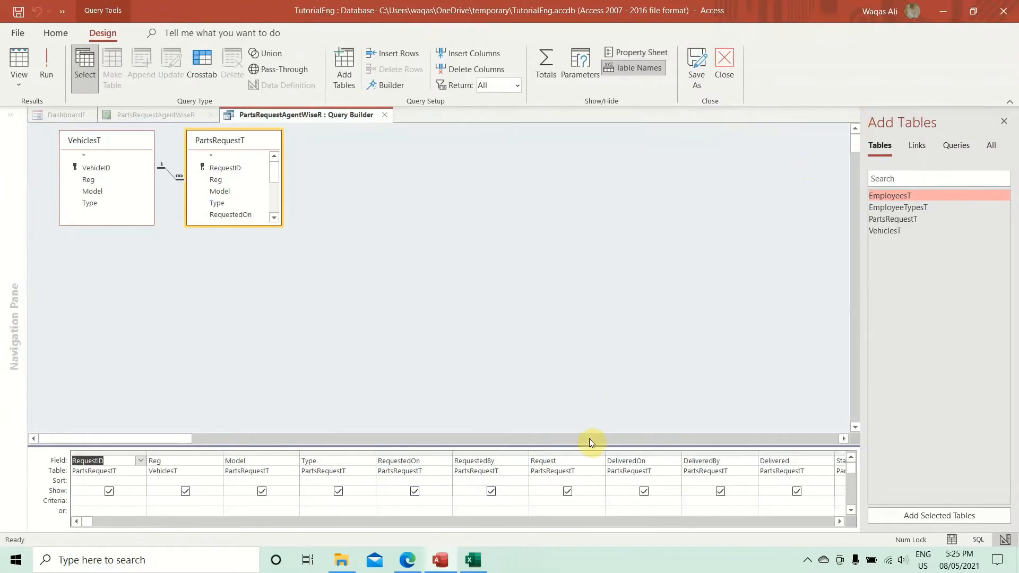
{"action": "left_click_drag", "start_coordinate": [592, 450], "coordinate": [573, 371]}
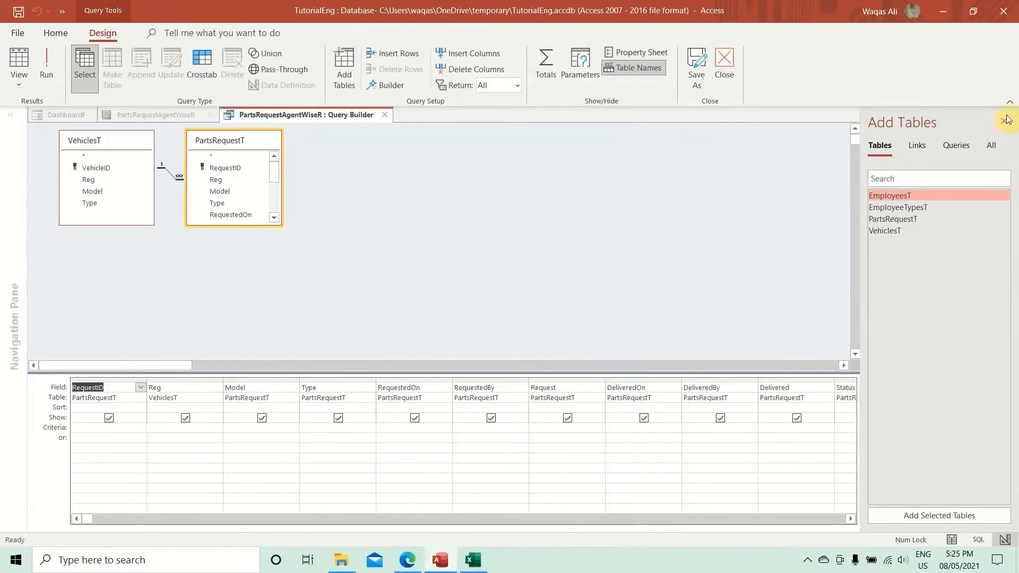
{"action": "left_click", "coordinate": [1004, 121]}
Step: Run the record source query, examine its month, fiscal year and RequestedByID data, and return to Design View
{"action": "left_click", "coordinate": [1011, 519]}
{"action": "left_click", "coordinate": [1010, 519]}
{"action": "left_click", "coordinate": [1011, 519]}
{"action": "left_click", "coordinate": [1010, 519]}
{"action": "left_click", "coordinate": [1011, 519]}
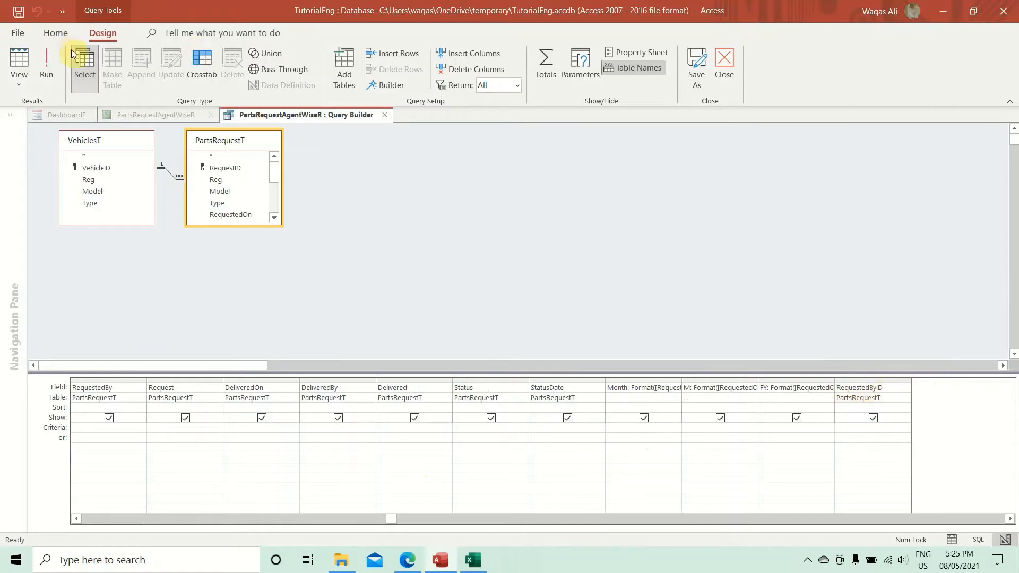
{"action": "left_click", "coordinate": [45, 64]}
{"action": "left_click_drag", "start_coordinate": [618, 527], "coordinate": [773, 518]}
{"action": "scroll", "coordinate": [644, 232], "scroll_direction": "down", "scroll_amount": 10}
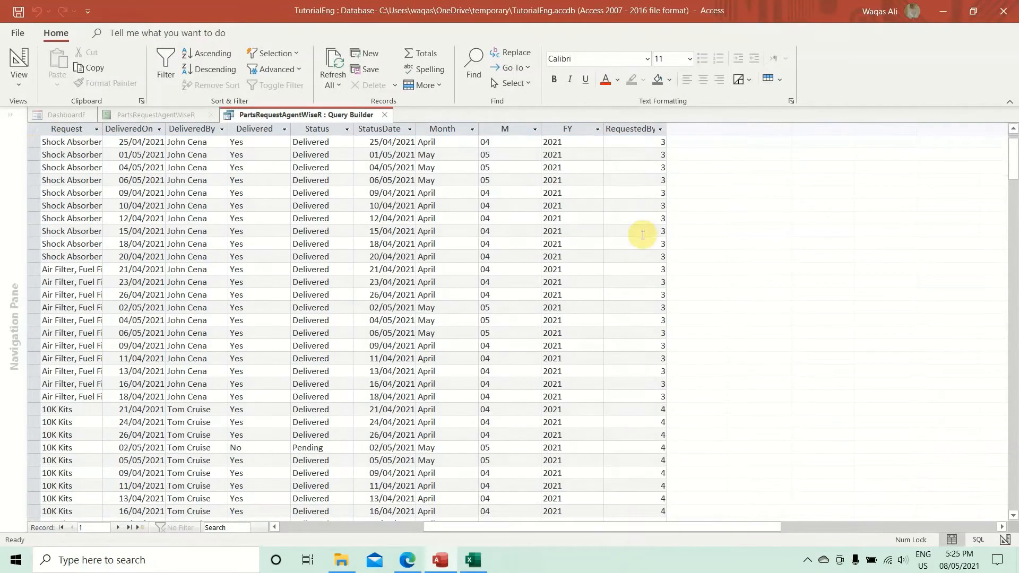
{"action": "scroll", "coordinate": [645, 295], "scroll_direction": "down", "scroll_amount": 4}
{"action": "scroll", "coordinate": [646, 301], "scroll_direction": "up", "scroll_amount": 15}
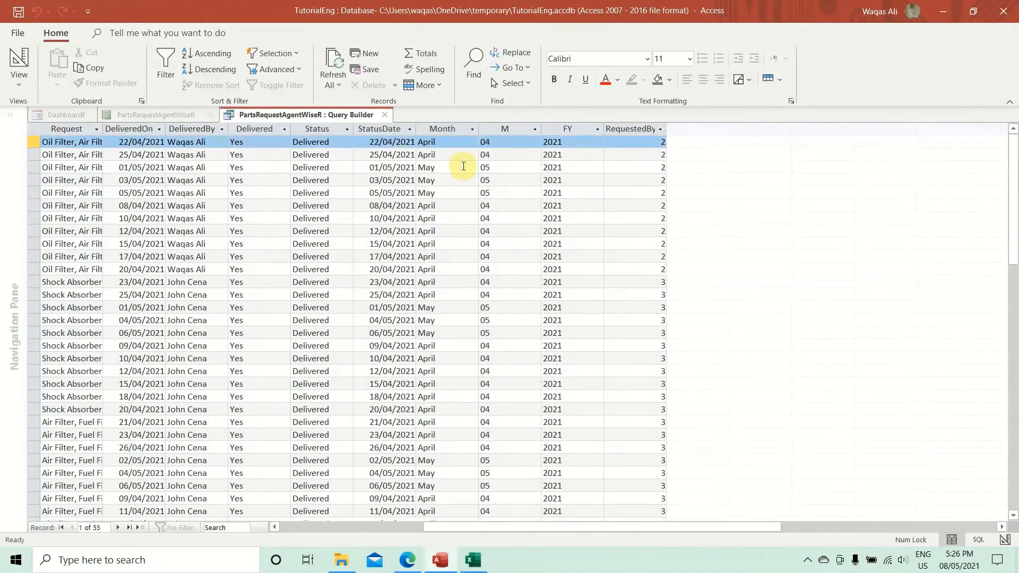
{"action": "right_click", "coordinate": [358, 113]}
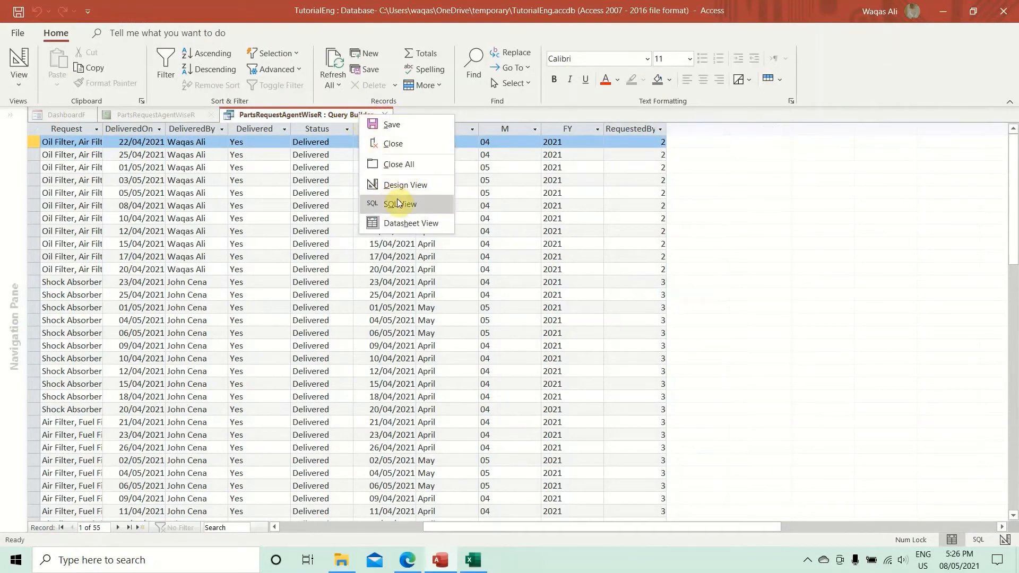
{"action": "left_click", "coordinate": [395, 185]}
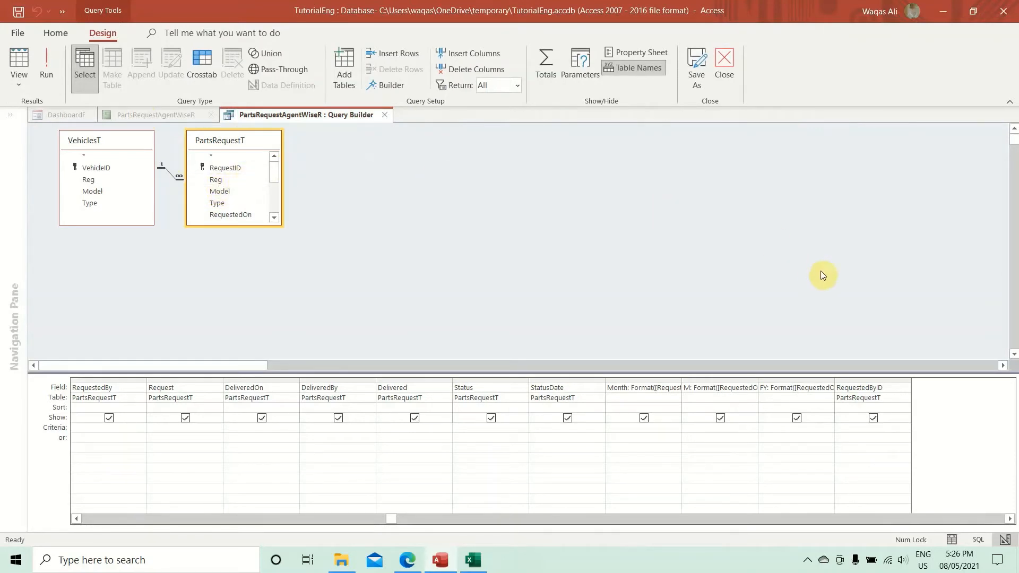
Step: Set the RequestedByID criteria to [Forms]![DashboardF]![cboAgent] and save the query
{"action": "left_click", "coordinate": [903, 428]}
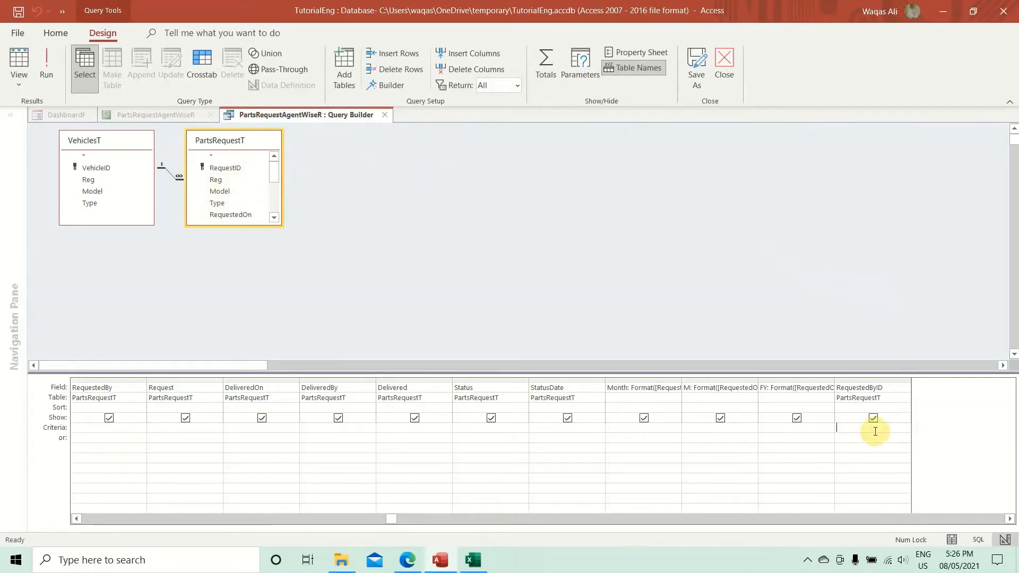
{"action": "type", "text": "[Forms]"}
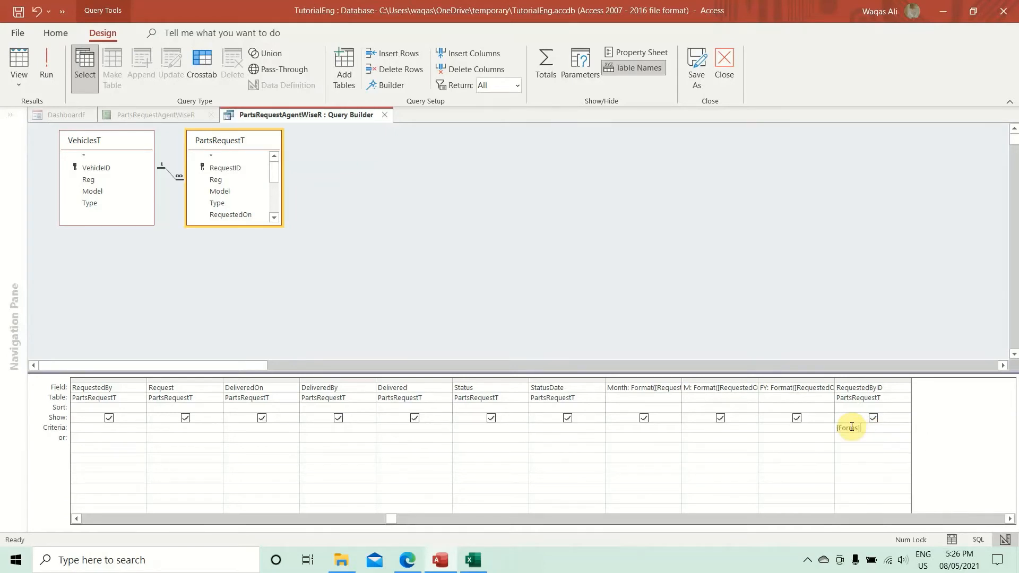
{"action": "type", "text": "!"}
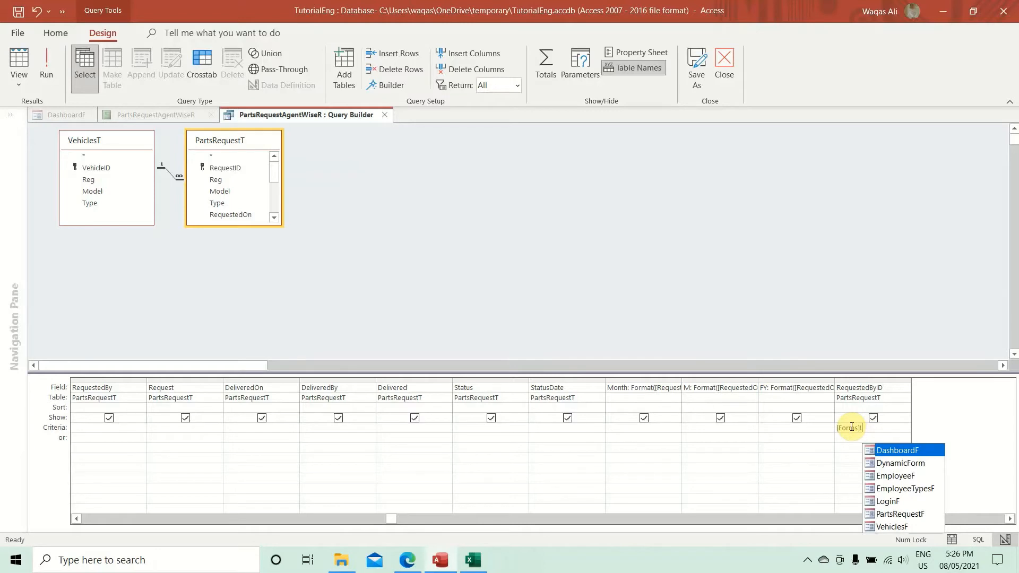
{"action": "key", "text": "Tab"}
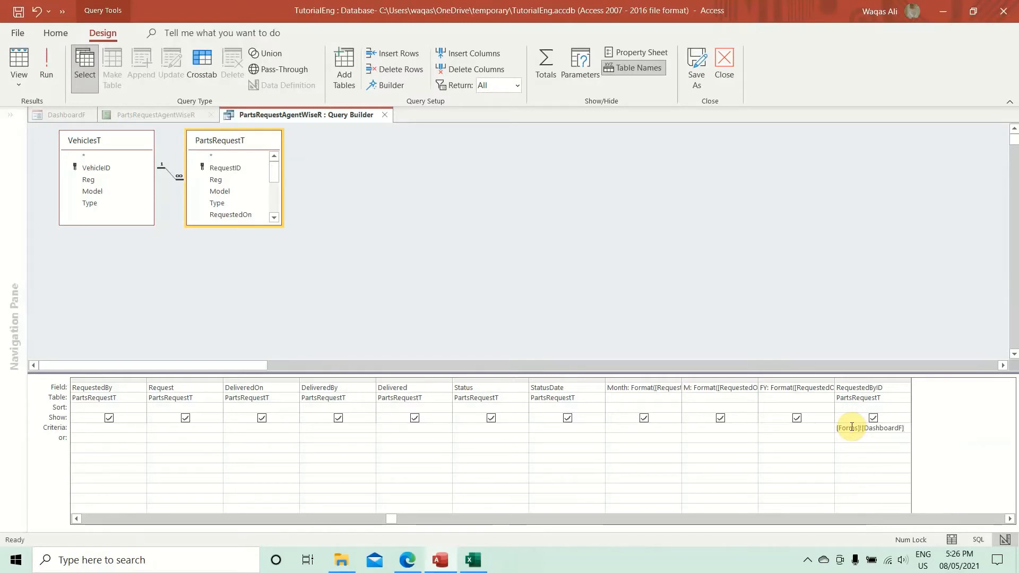
{"action": "type", "text": "!"}
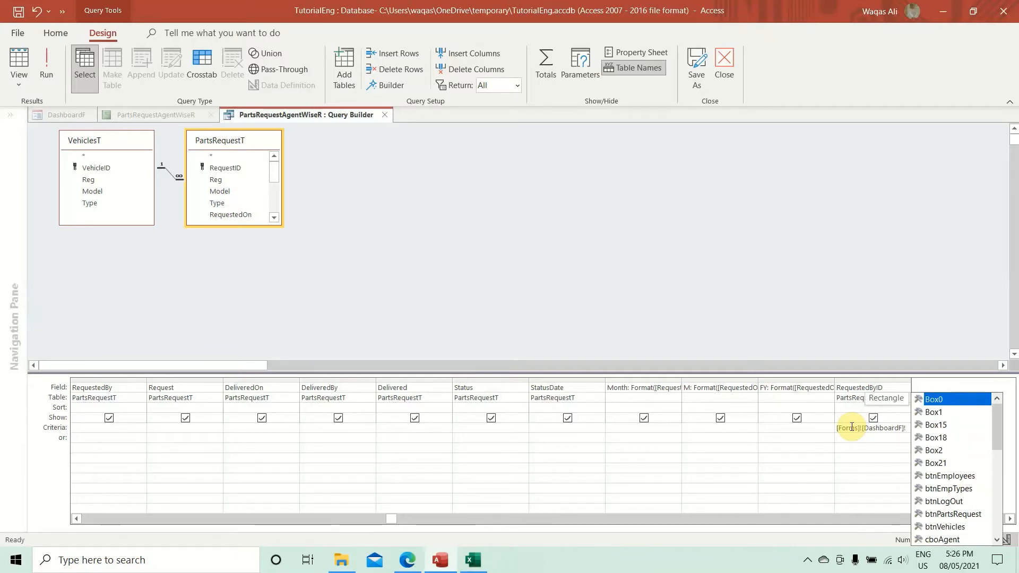
{"action": "left_click", "coordinate": [943, 539]}
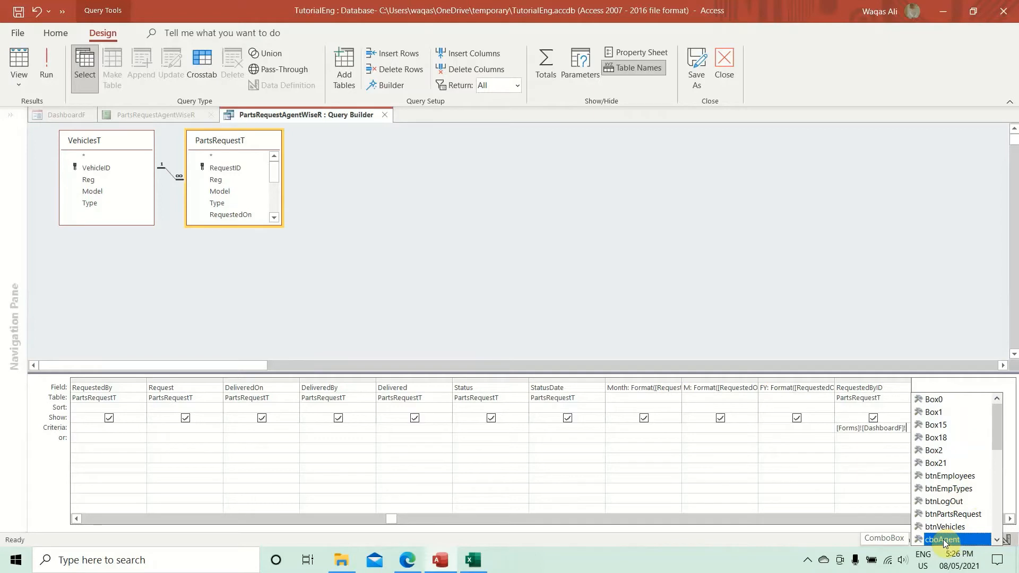
{"action": "double_click", "coordinate": [943, 539]}
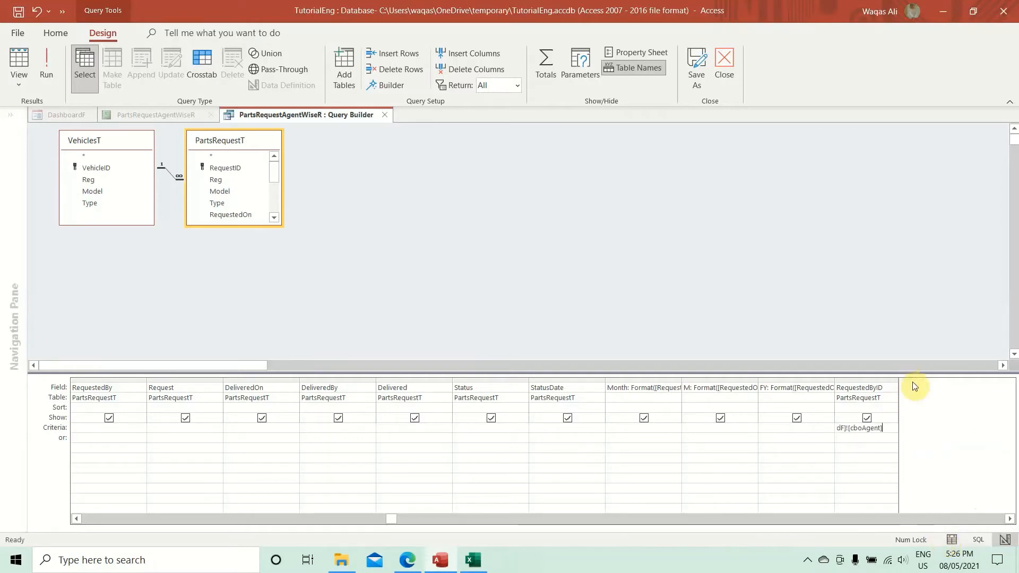
{"action": "right_click", "coordinate": [256, 115]}
{"action": "left_click", "coordinate": [276, 126]}
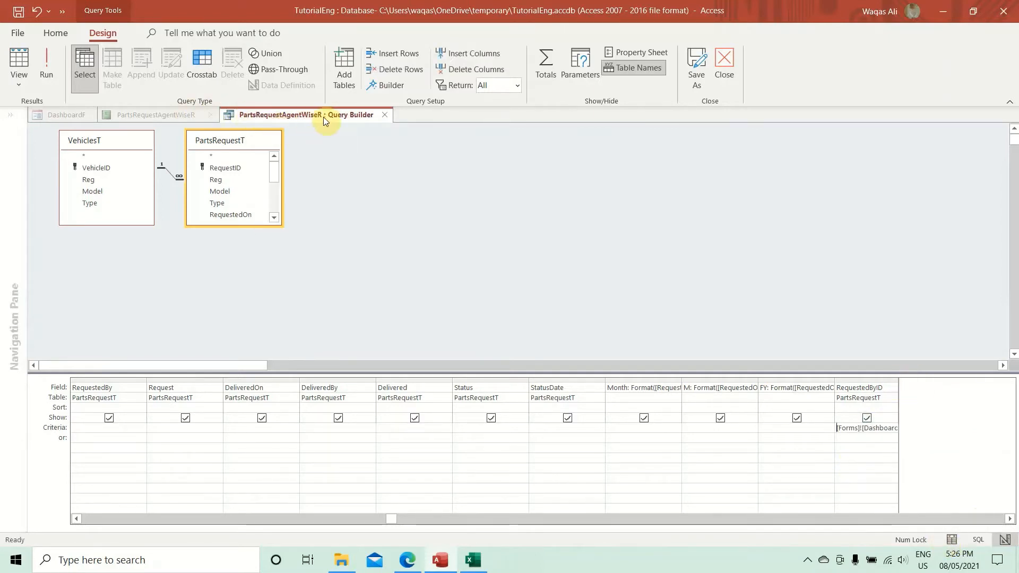
Step: Test-run the filtered record source query, and save and close it together with the PartsRequestAgentWiseR report
{"action": "left_click", "coordinate": [53, 78]}
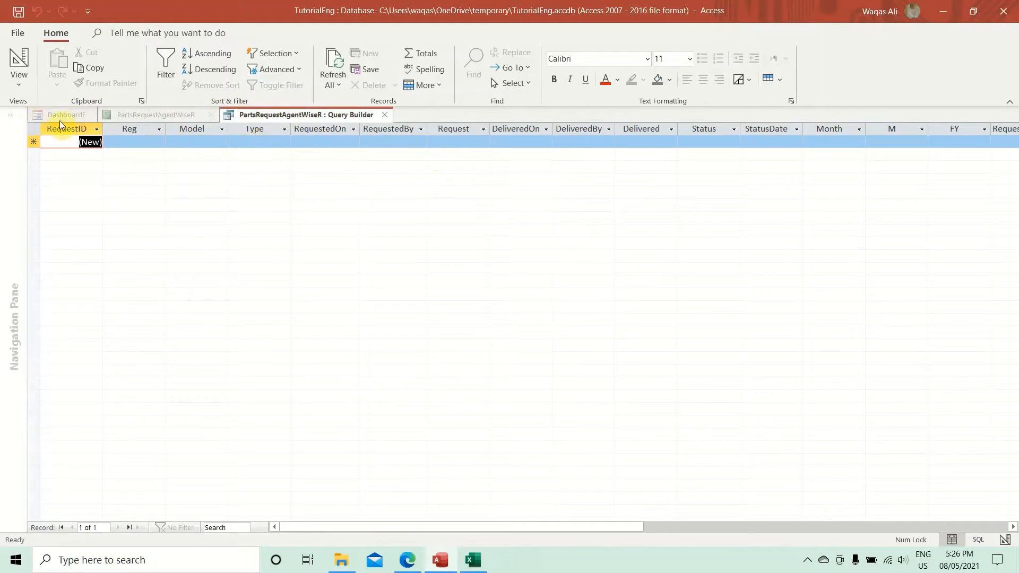
{"action": "left_click", "coordinate": [384, 114]}
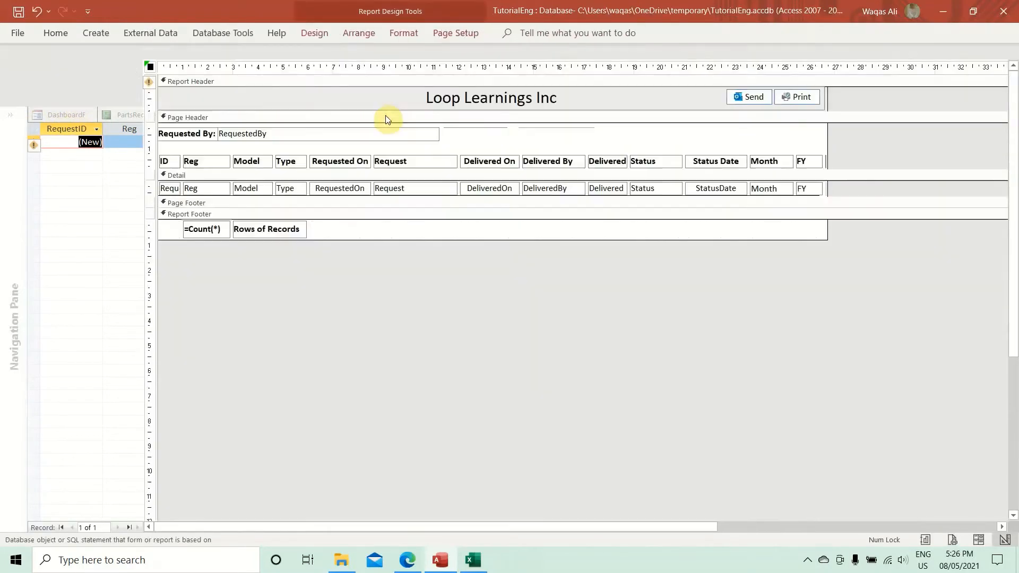
{"action": "right_click", "coordinate": [281, 52]}
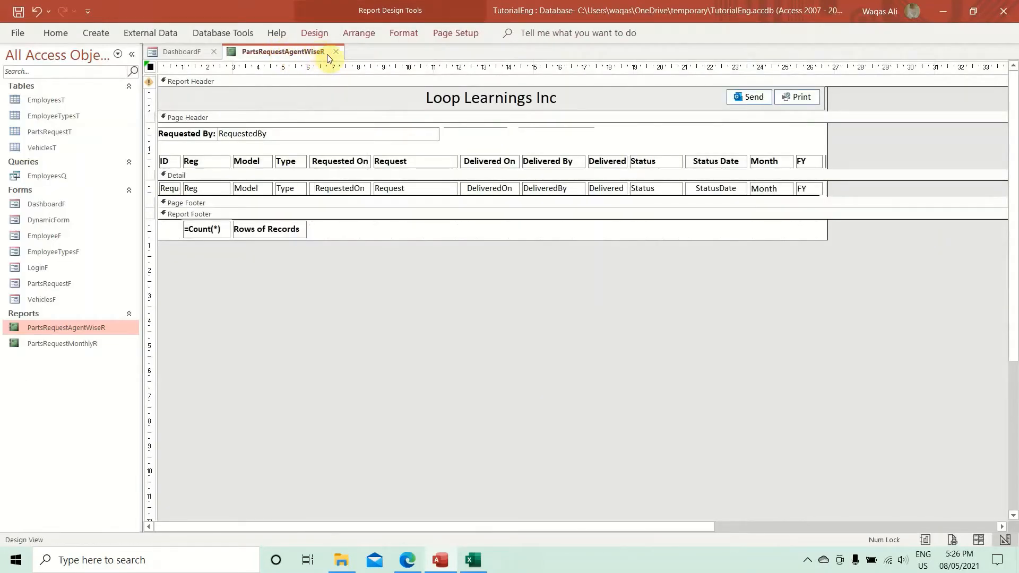
{"action": "left_click", "coordinate": [335, 51]}
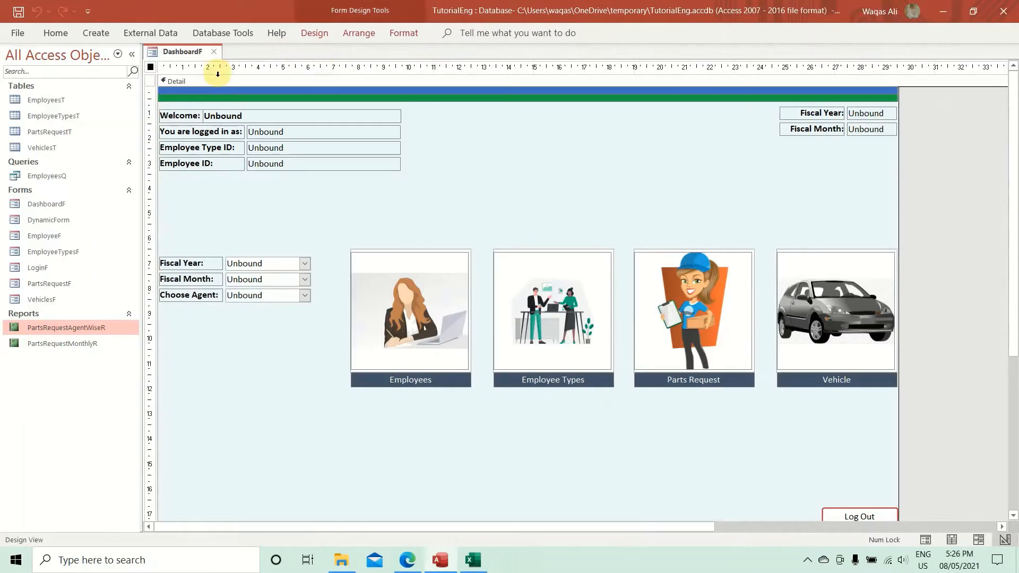
Step: Draw a command button about 3 cm wide under the Choose Agent combo box on the dashboard, skipping the wizard
{"action": "left_click", "coordinate": [237, 300]}
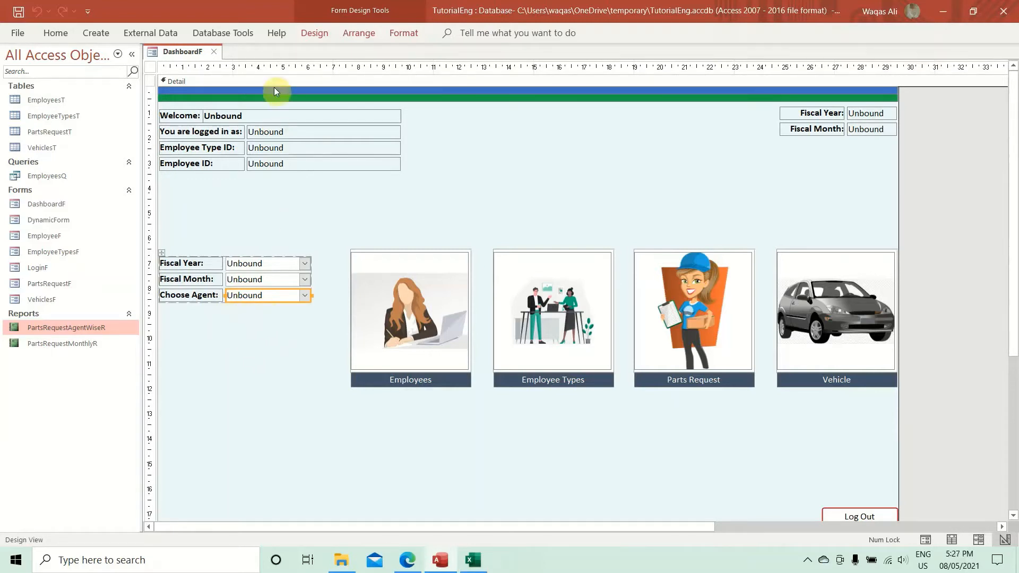
{"action": "left_click", "coordinate": [324, 35]}
{"action": "left_click", "coordinate": [225, 69]}
{"action": "left_click_drag", "start_coordinate": [234, 311], "coordinate": [311, 322]}
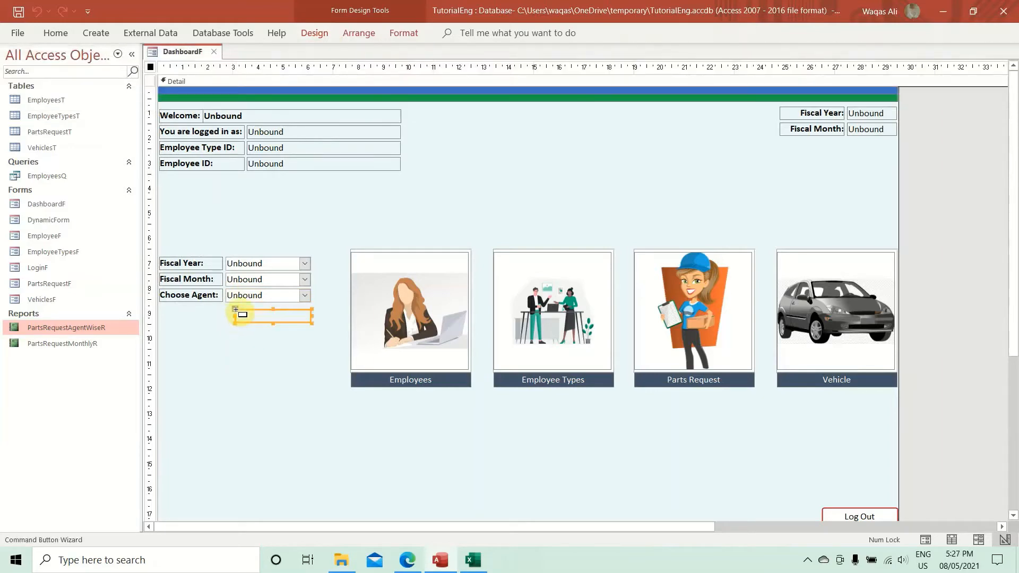
{"action": "left_click", "coordinate": [450, 307]}
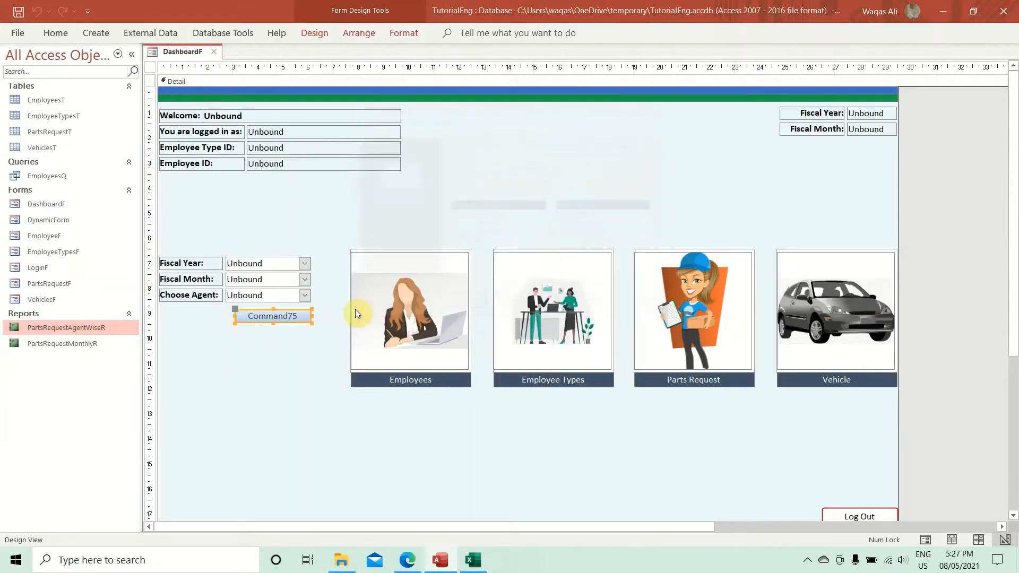
Step: Change the new command button's caption to Run Report
{"action": "left_click", "coordinate": [258, 313]}
{"action": "type", "text": "Ru"}
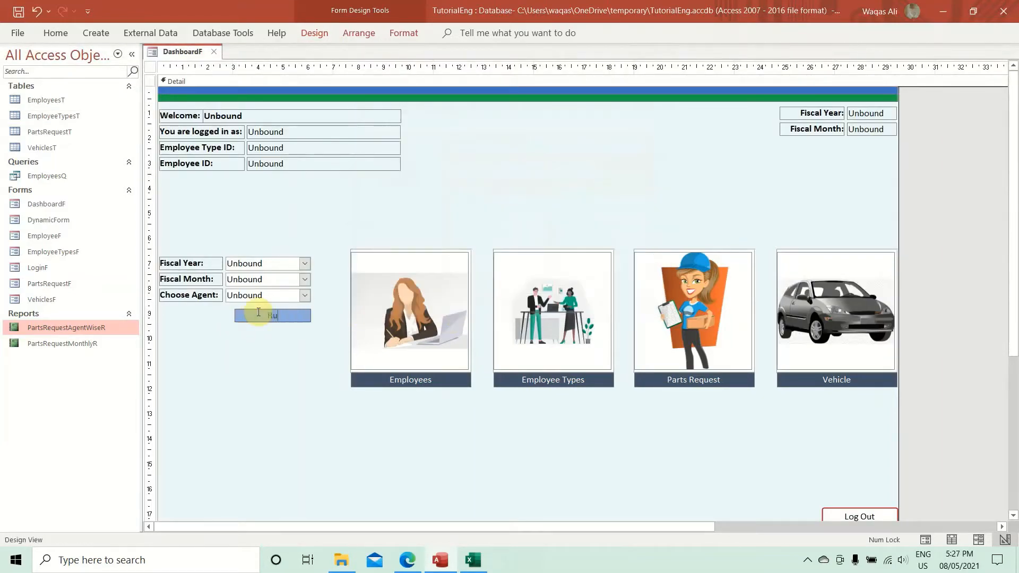
{"action": "type", "text": "n Report"}
{"action": "key", "text": "Return"}
Step: Apply a white-filled, black-outlined quick style to the Run Report button and make it about 0.6 cm high
{"action": "left_click", "coordinate": [314, 35]}
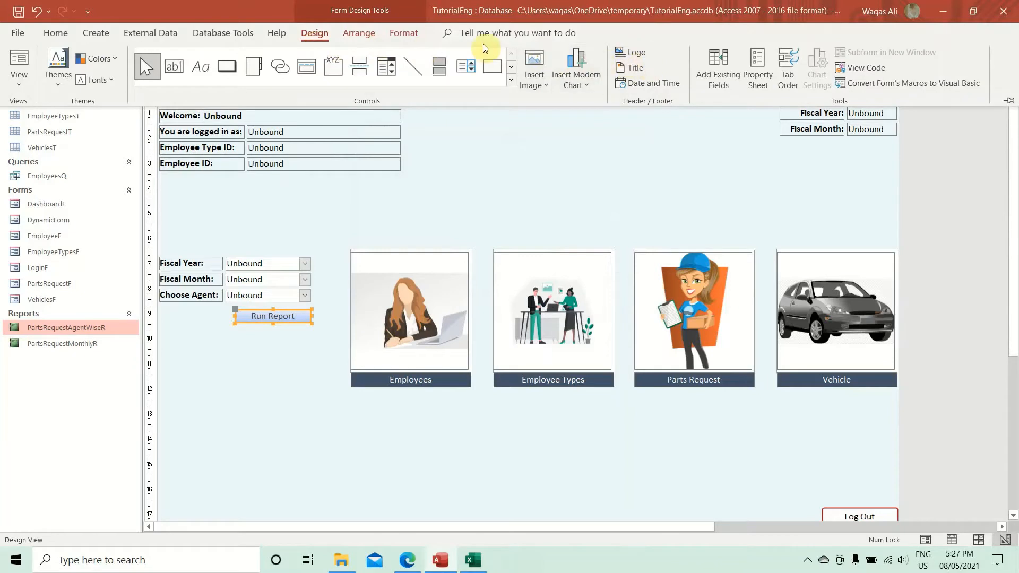
{"action": "left_click", "coordinate": [400, 32]}
{"action": "left_click", "coordinate": [516, 74]}
{"action": "left_click", "coordinate": [516, 74]}
{"action": "left_click", "coordinate": [486, 74]}
{"action": "left_click", "coordinate": [490, 131]}
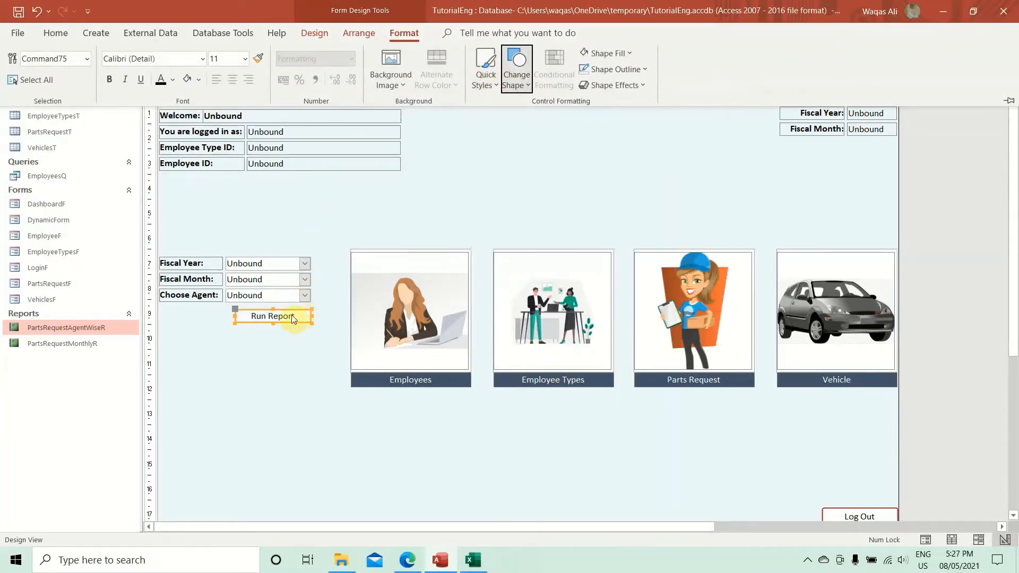
{"action": "left_click", "coordinate": [272, 325]}
{"action": "left_click", "coordinate": [268, 318]}
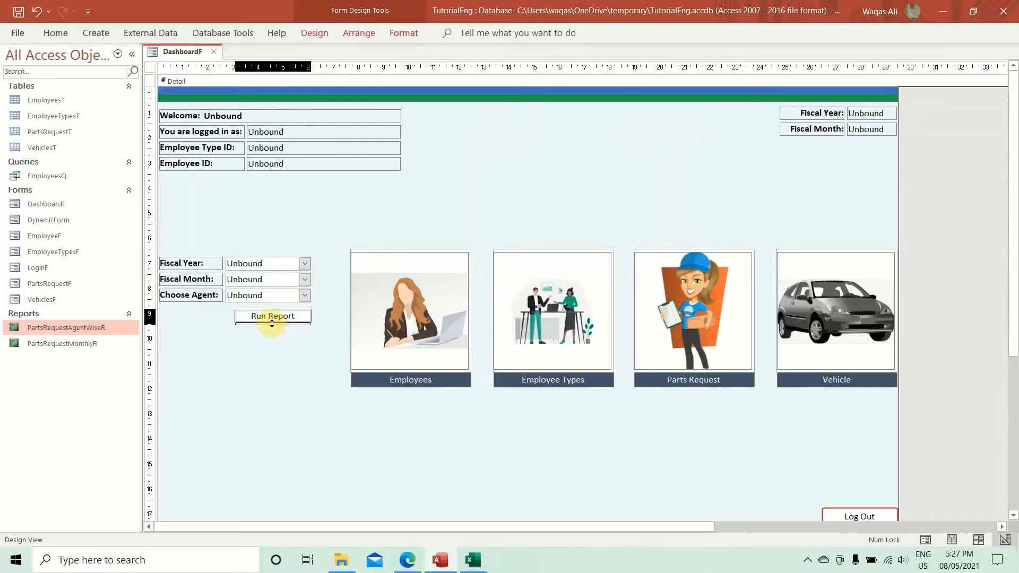
Step: Give the Run Report button the built-in Open Folder picture
{"action": "left_click", "coordinate": [313, 33]}
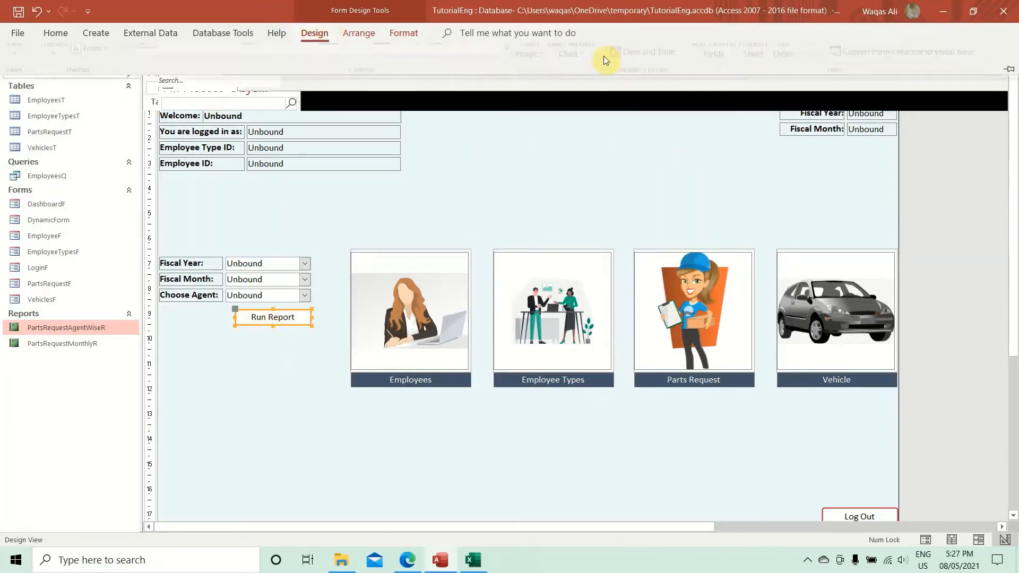
{"action": "left_click", "coordinate": [752, 65]}
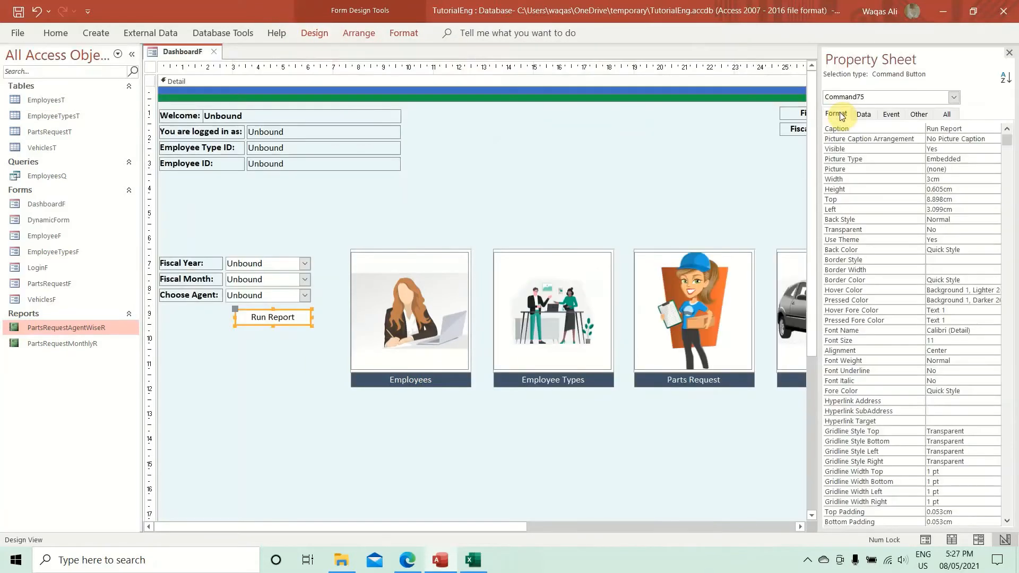
{"action": "left_click", "coordinate": [966, 170]}
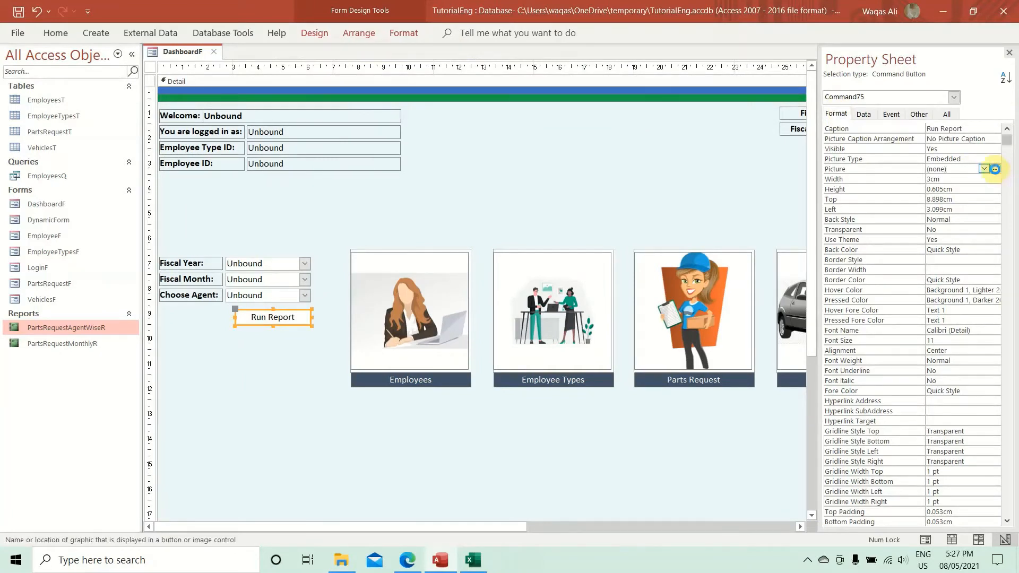
{"action": "left_click", "coordinate": [995, 169]}
{"action": "left_click", "coordinate": [483, 226]}
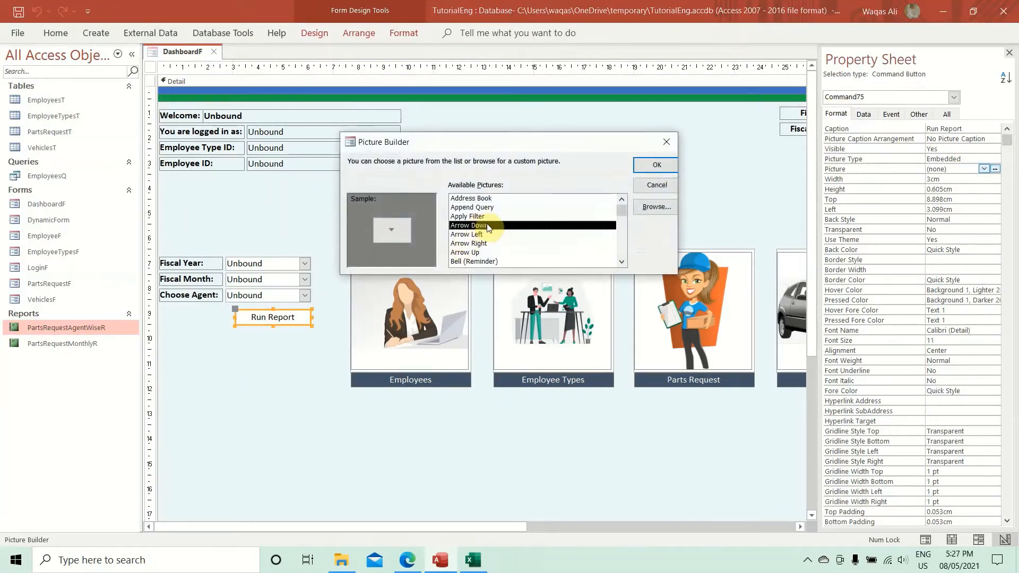
{"action": "key", "text": "r"}
{"action": "key", "text": "r"}
{"action": "key", "text": "r"}
{"action": "key", "text": "r"}
{"action": "key", "text": "r"}
{"action": "key", "text": "r"}
{"action": "key", "text": "r"}
{"action": "key", "text": "r"}
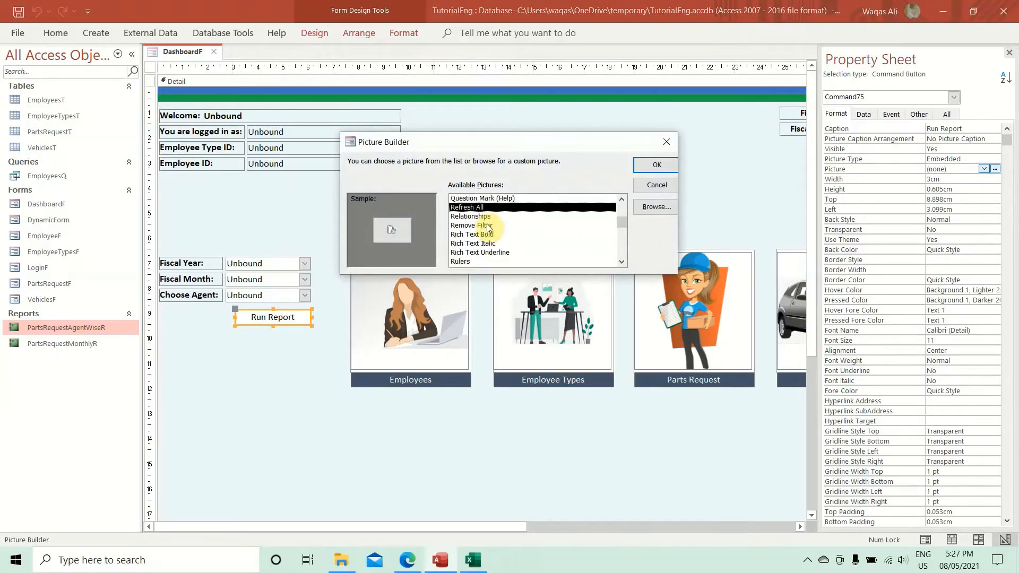
{"action": "key", "text": "r"}
{"action": "key", "text": "r"}
{"action": "key", "text": "r"}
{"action": "key", "text": "r"}
{"action": "key", "text": "r"}
{"action": "key", "text": "r"}
{"action": "key", "text": "r"}
{"action": "key", "text": "o"}
{"action": "key", "text": "o"}
{"action": "key", "text": "o"}
{"action": "key", "text": "o"}
{"action": "key", "text": "o"}
{"action": "key", "text": "Up"}
{"action": "key", "text": "Up"}
{"action": "key", "text": "Up"}
{"action": "key", "text": "Up"}
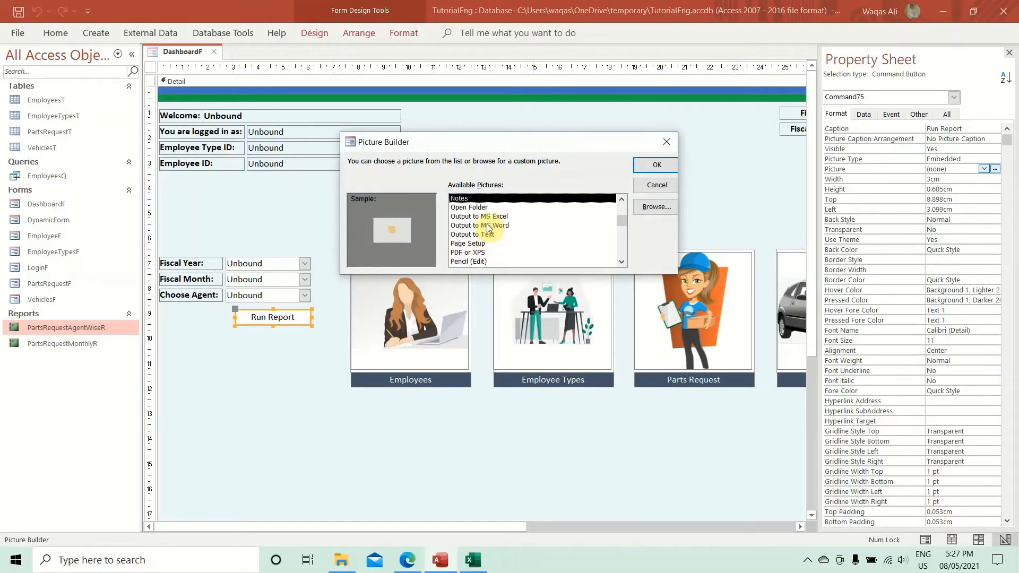
{"action": "key", "text": "Down"}
{"action": "key", "text": "Return"}
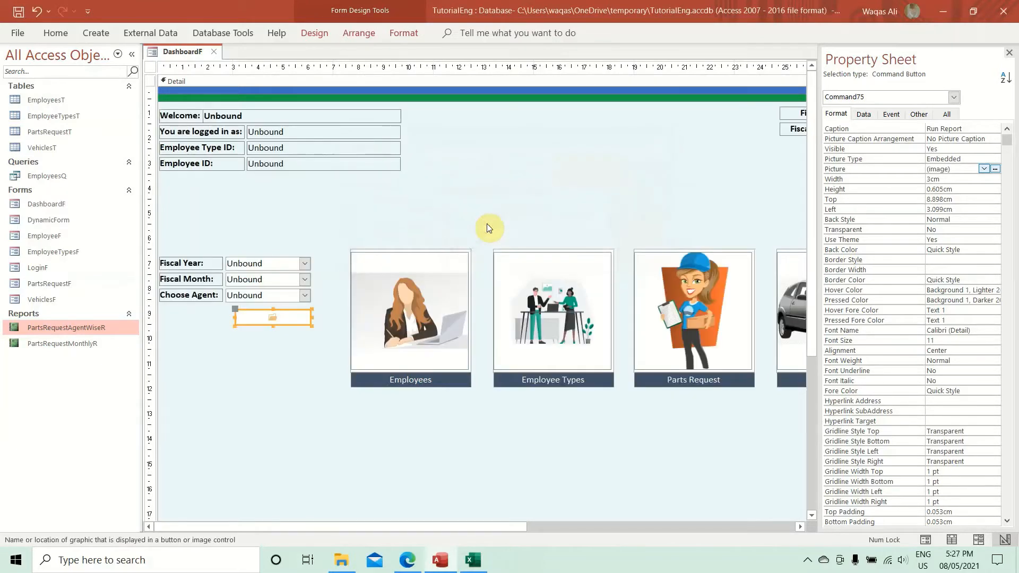
Step: Set the Run Report button's Picture Caption Arrangement to General and check the picture beside its caption
{"action": "left_click", "coordinate": [989, 138]}
{"action": "left_click", "coordinate": [994, 138]}
{"action": "left_click", "coordinate": [955, 158]}
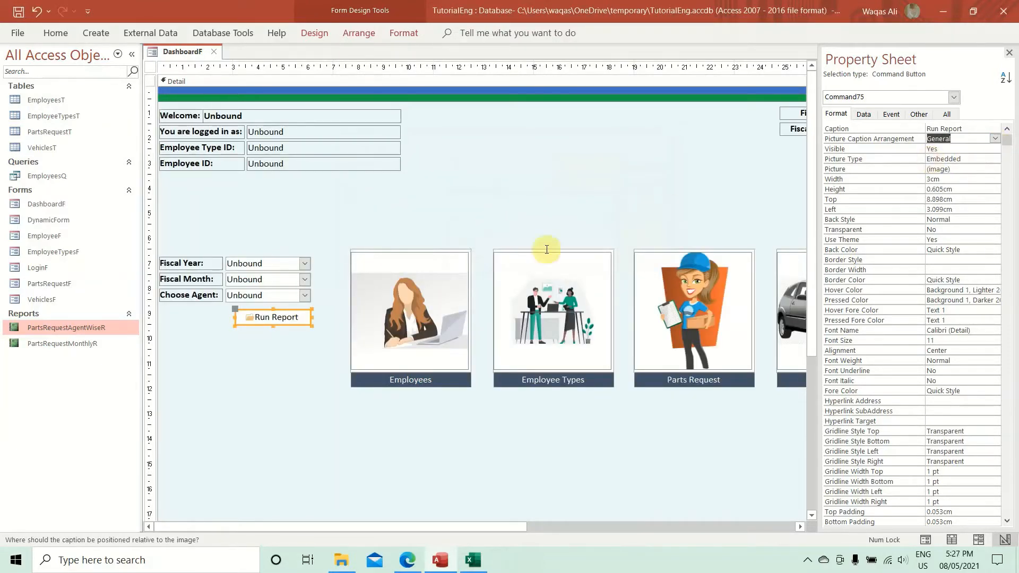
{"action": "left_click", "coordinate": [253, 317]}
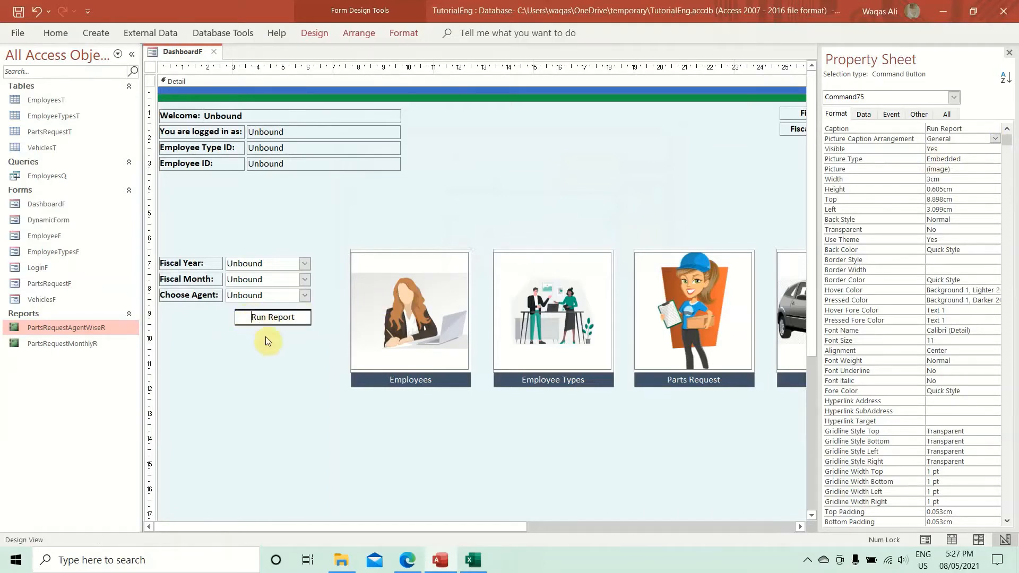
{"action": "left_click", "coordinate": [275, 350]}
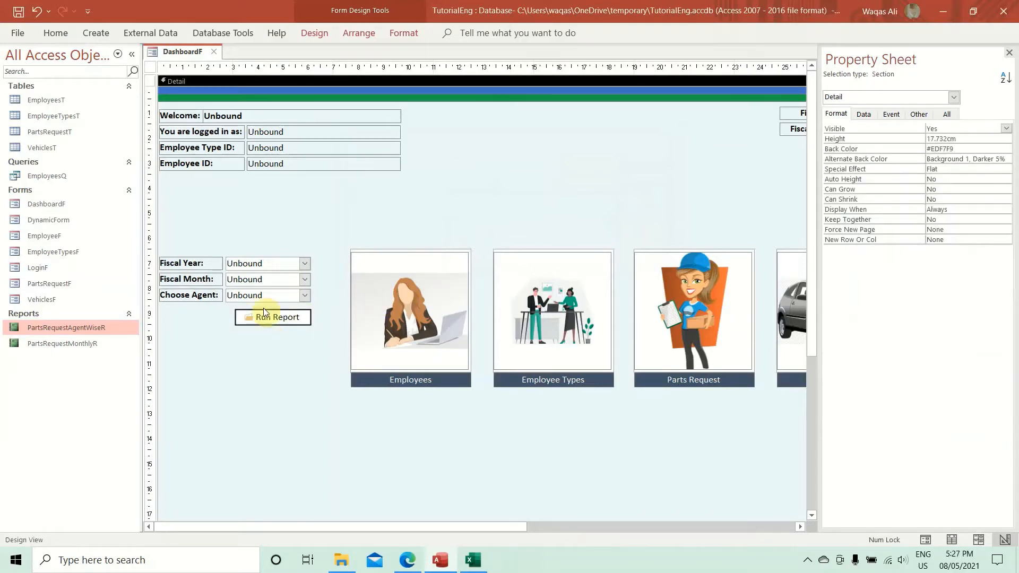
{"action": "right_click", "coordinate": [159, 48]}
{"action": "right_click", "coordinate": [169, 53]}
{"action": "right_click", "coordinate": [170, 53]}
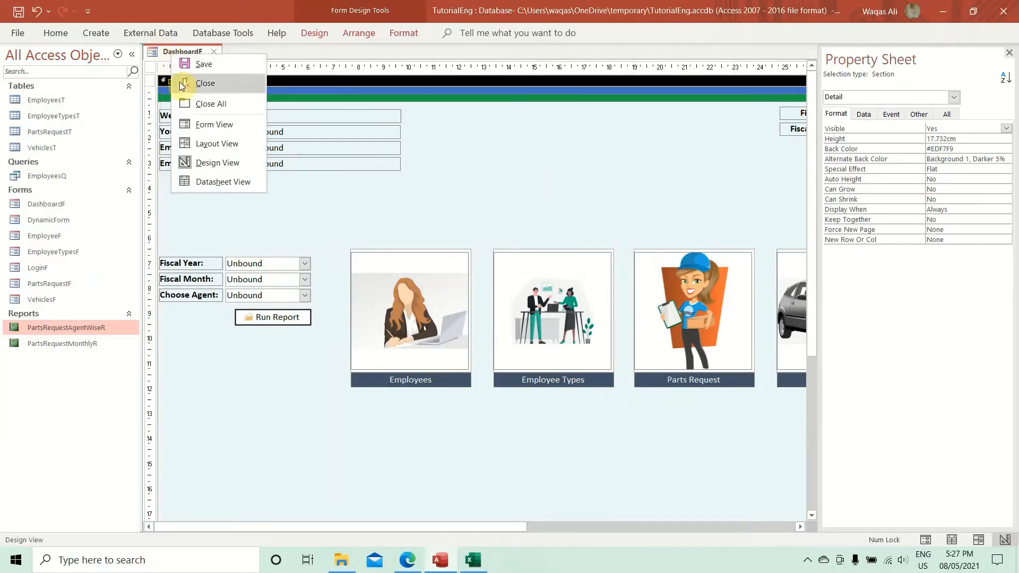
{"action": "left_click", "coordinate": [431, 171]}
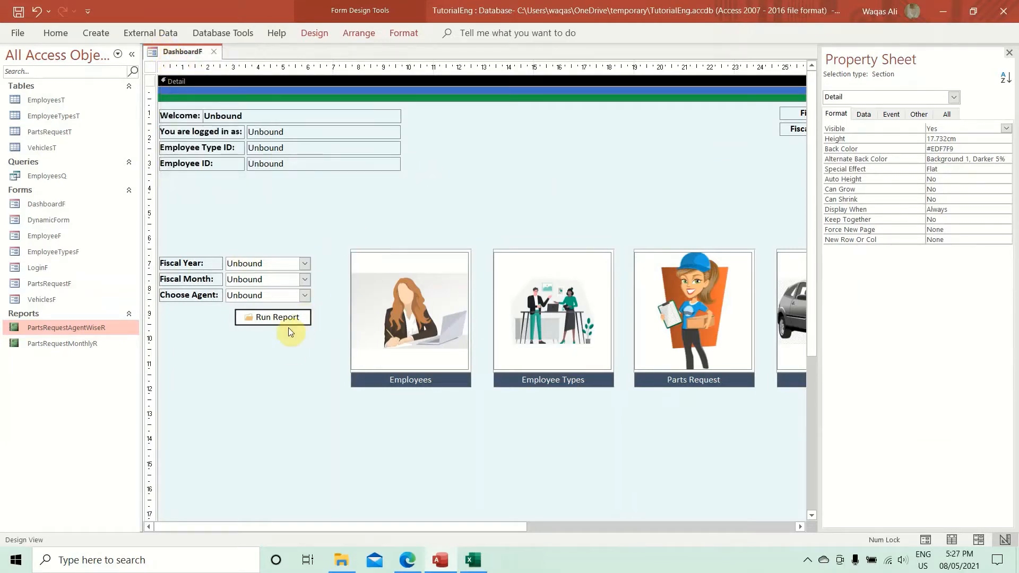
Step: Name the Run Report command button btnRunReport
{"action": "left_click", "coordinate": [287, 322]}
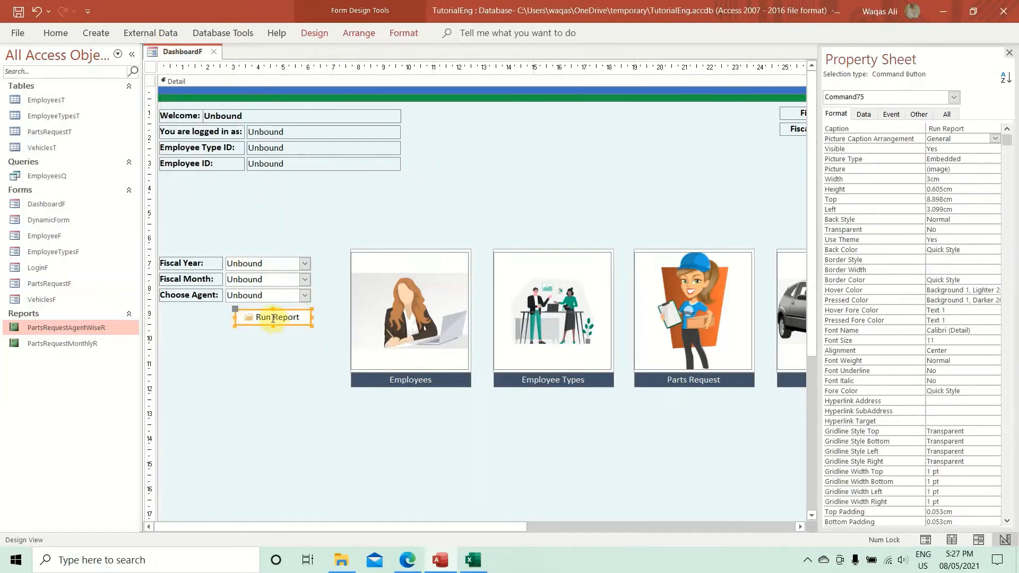
{"action": "left_click", "coordinate": [918, 114]}
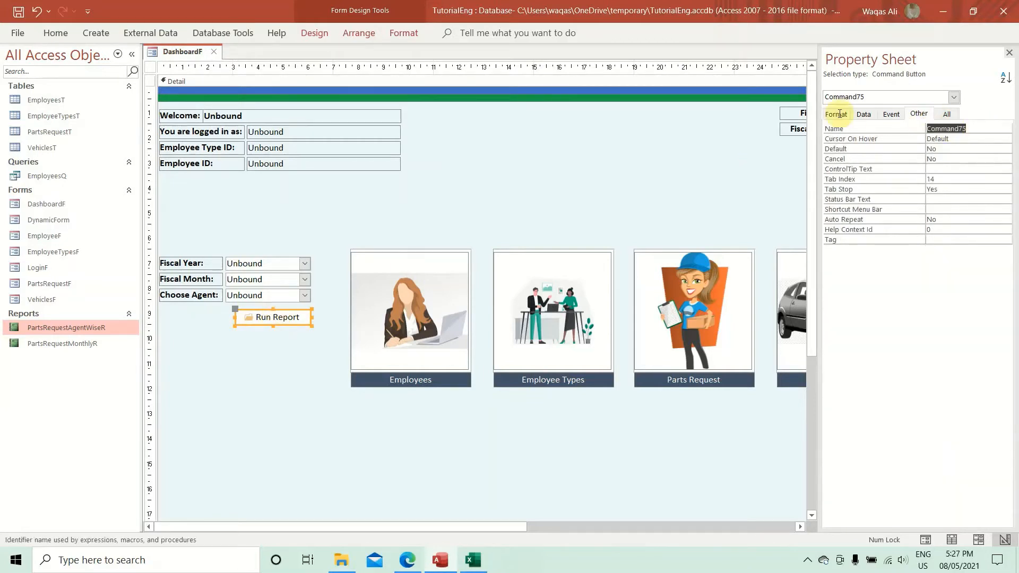
{"action": "type", "text": "btnRunRep"}
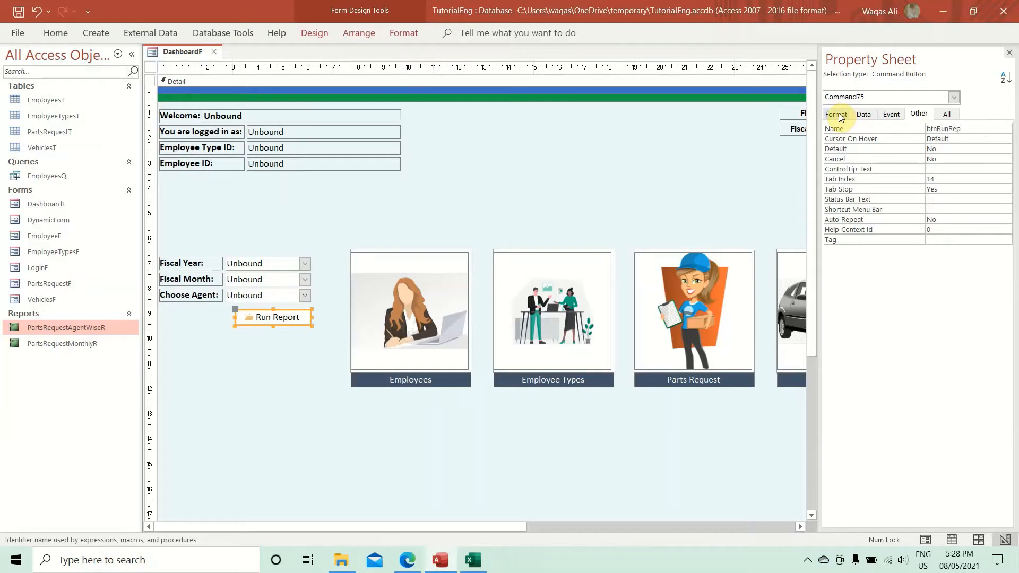
{"action": "type", "text": "ort"}
{"action": "key", "text": "Return"}
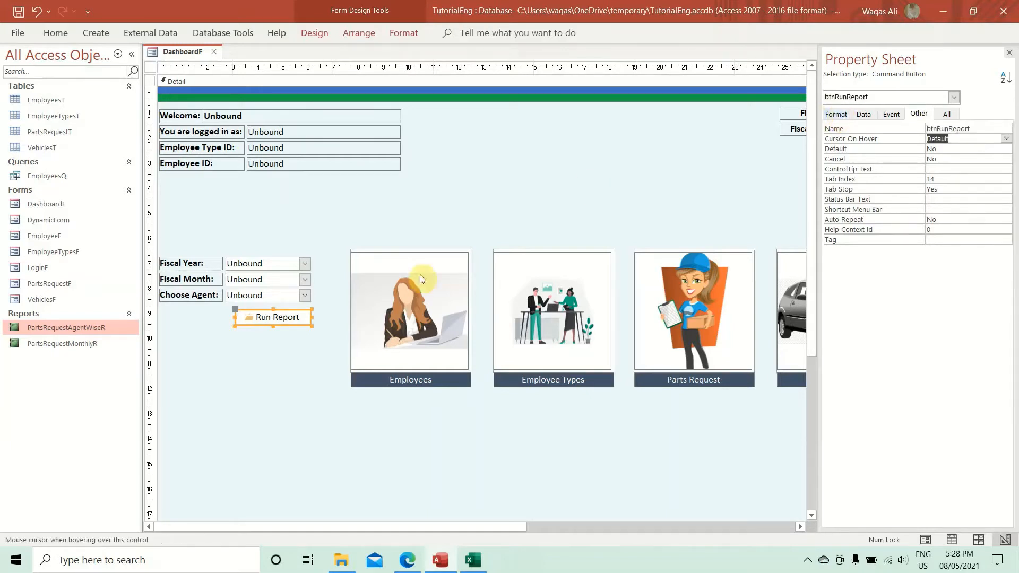
Step: Move the Run Report button lower and place a copy of the Choose Agent label and combo box above it
{"action": "left_click_drag", "start_coordinate": [296, 325], "coordinate": [294, 325]}
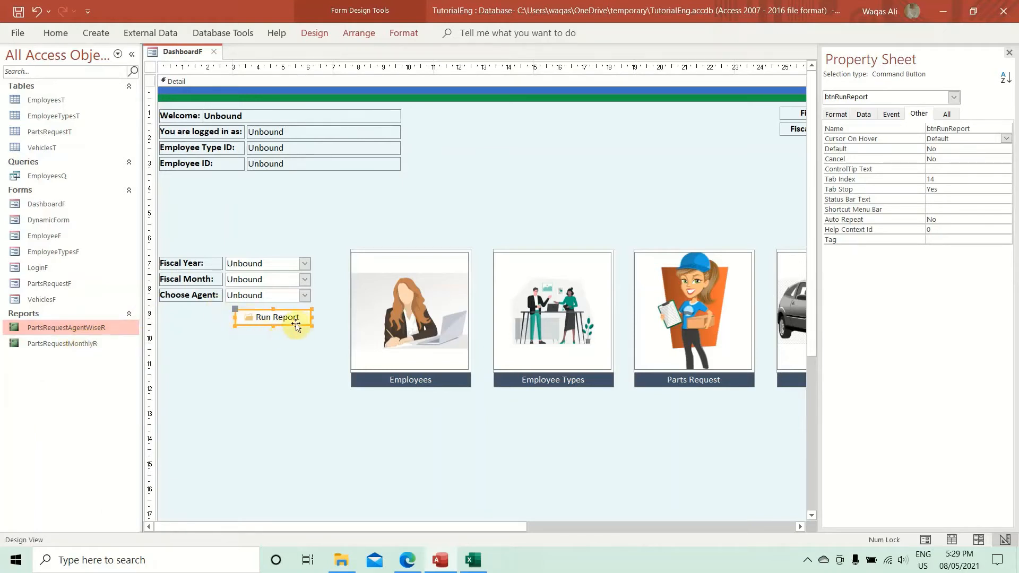
{"action": "left_click_drag", "start_coordinate": [292, 326], "coordinate": [292, 353]}
{"action": "left_click_drag", "start_coordinate": [262, 317], "coordinate": [187, 318]}
{"action": "key", "text": "ctrl+v"}
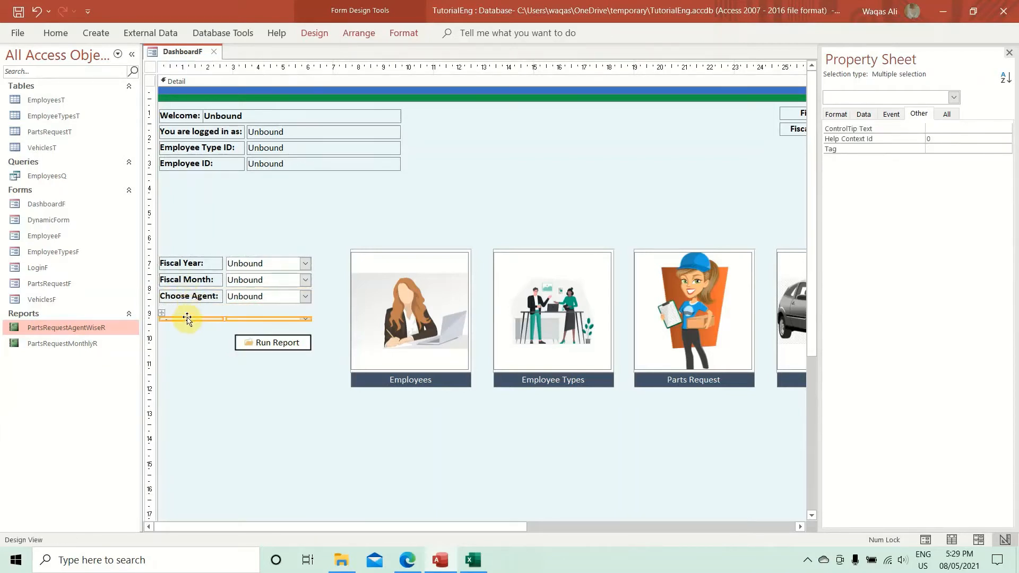
{"action": "key", "text": "ctrl+z"}
{"action": "right_click", "coordinate": [187, 314]}
{"action": "mouse_move", "coordinate": [233, 302]}
{"action": "left_click", "coordinate": [326, 340]}
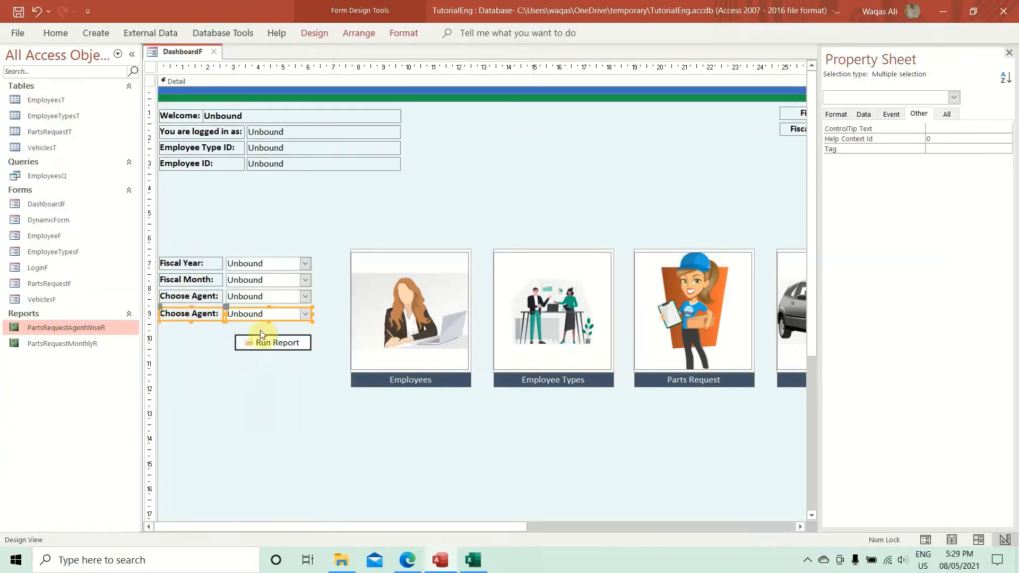
Step: Move the copied Choose Agent label and combo box to the top of the stack, above Fiscal Year
{"action": "left_click", "coordinate": [171, 334]}
{"action": "left_click", "coordinate": [191, 315]}
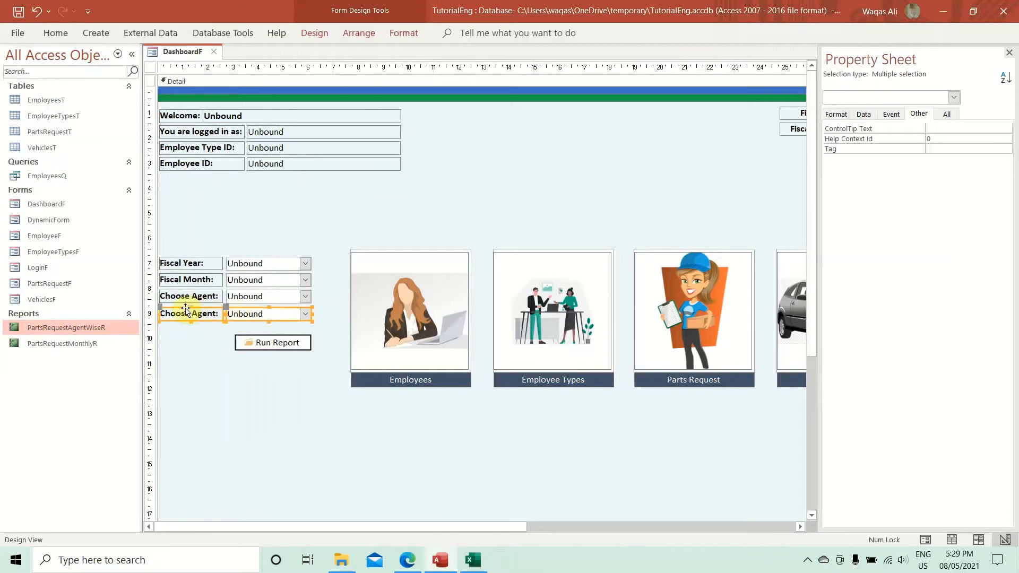
{"action": "left_click_drag", "start_coordinate": [179, 309], "coordinate": [178, 258]}
{"action": "left_click", "coordinate": [225, 226]}
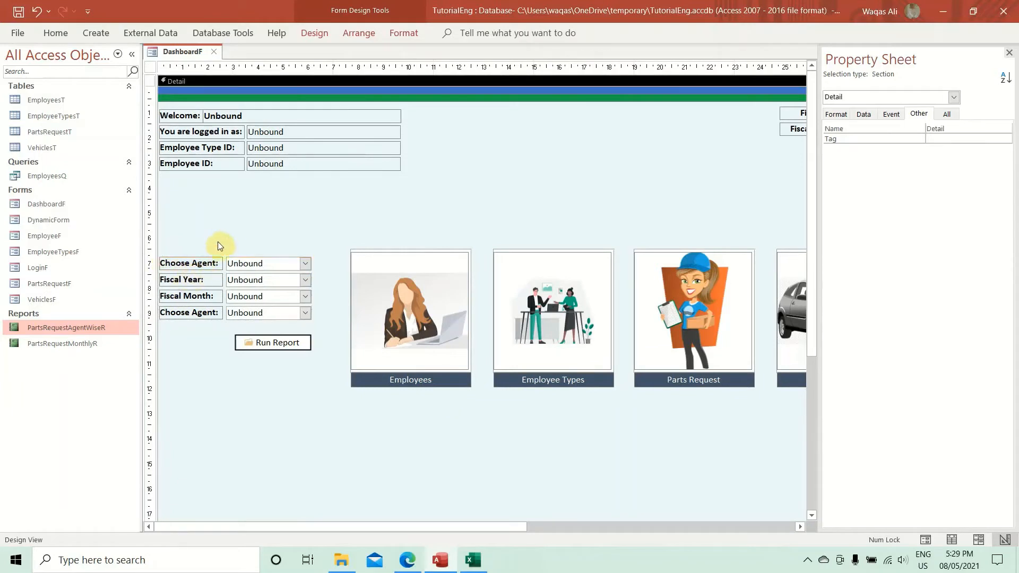
Step: Change the caption of the topmost combo box label to Choose Report:
{"action": "left_click", "coordinate": [201, 264]}
{"action": "double_click", "coordinate": [202, 264]}
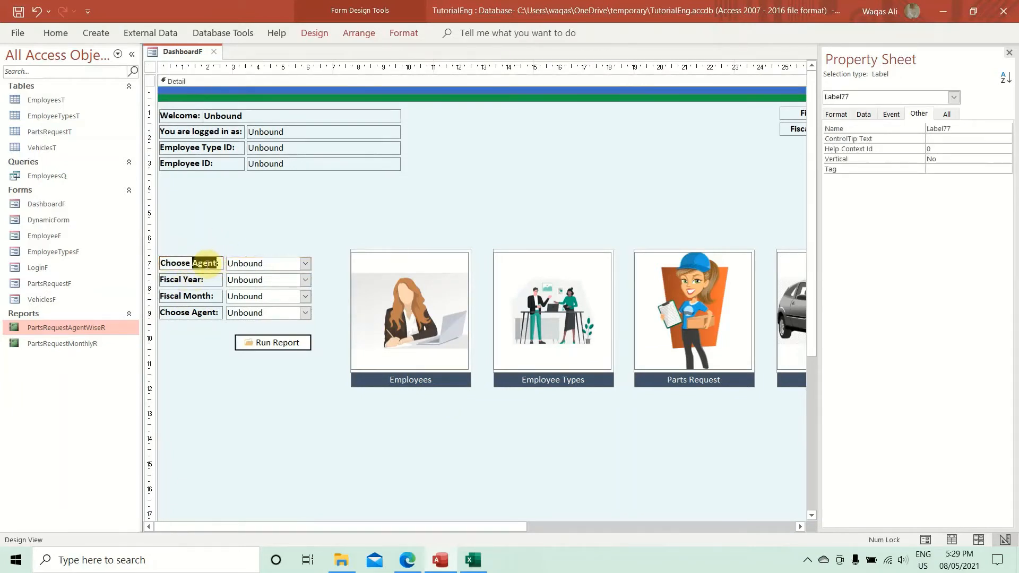
{"action": "type", "text": "Report"}
{"action": "key", "text": "Return"}
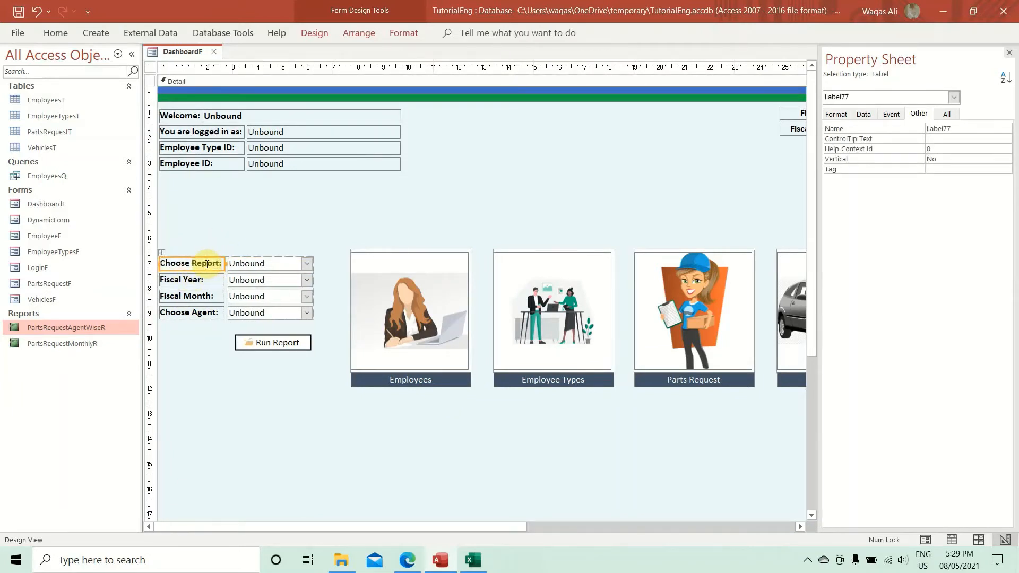
Step: Name the Choose Report combo box cboReportType
{"action": "left_click", "coordinate": [260, 263]}
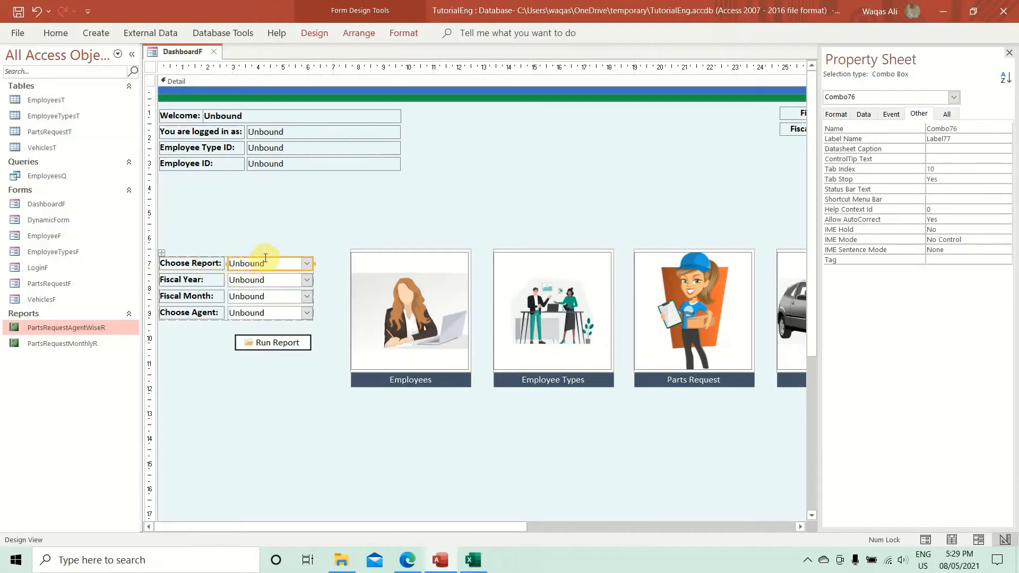
{"action": "double_click", "coordinate": [971, 129]}
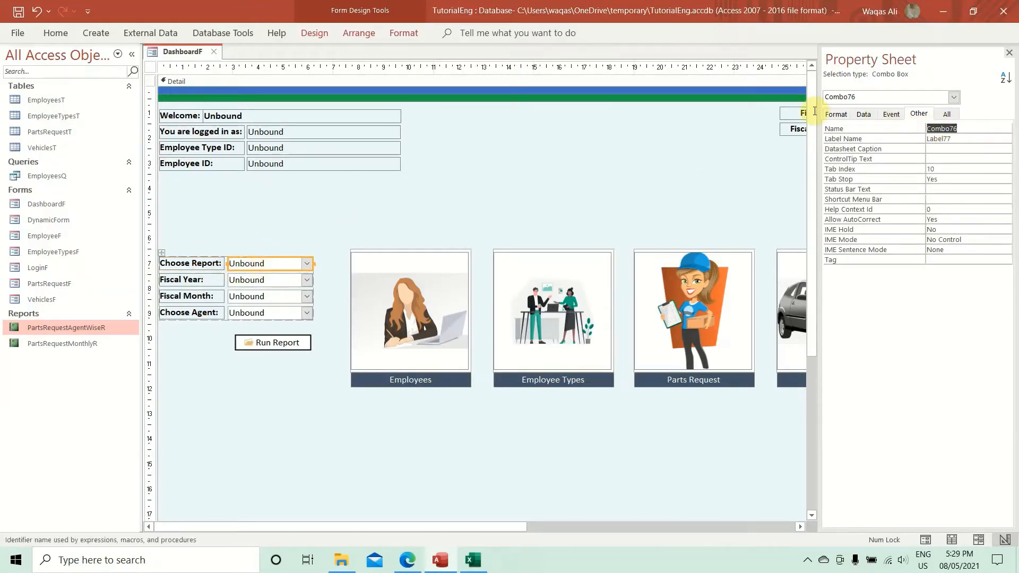
{"action": "type", "text": "cboRe"}
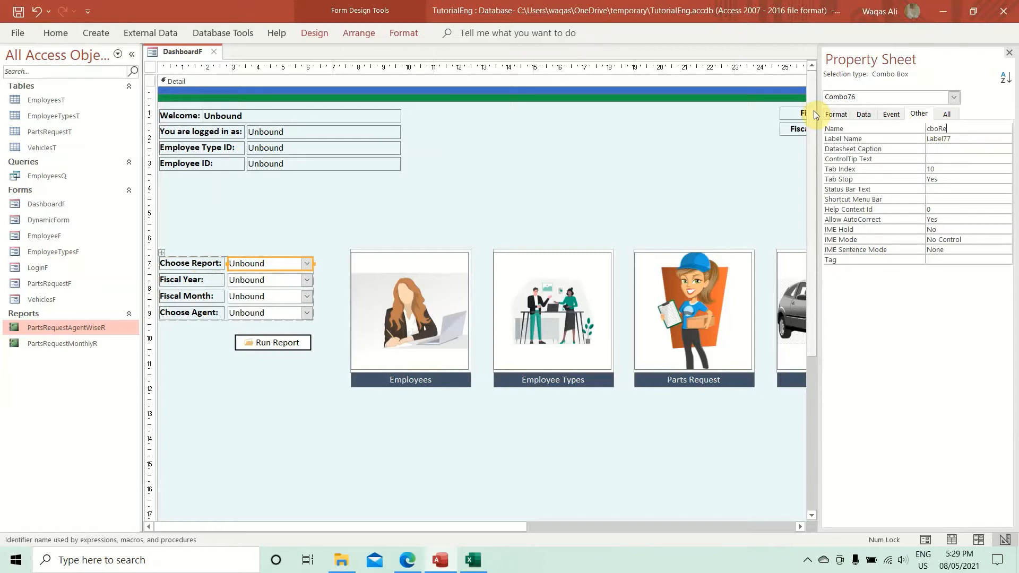
{"action": "type", "text": "portType"}
{"action": "key", "text": "Return"}
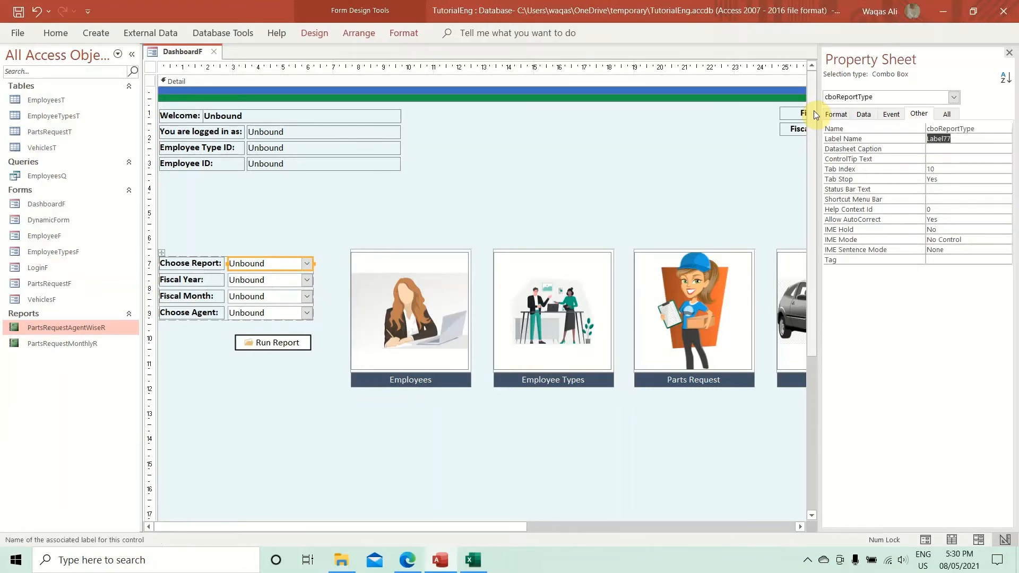
{"action": "right_click", "coordinate": [183, 53]}
{"action": "left_click", "coordinate": [218, 180]}
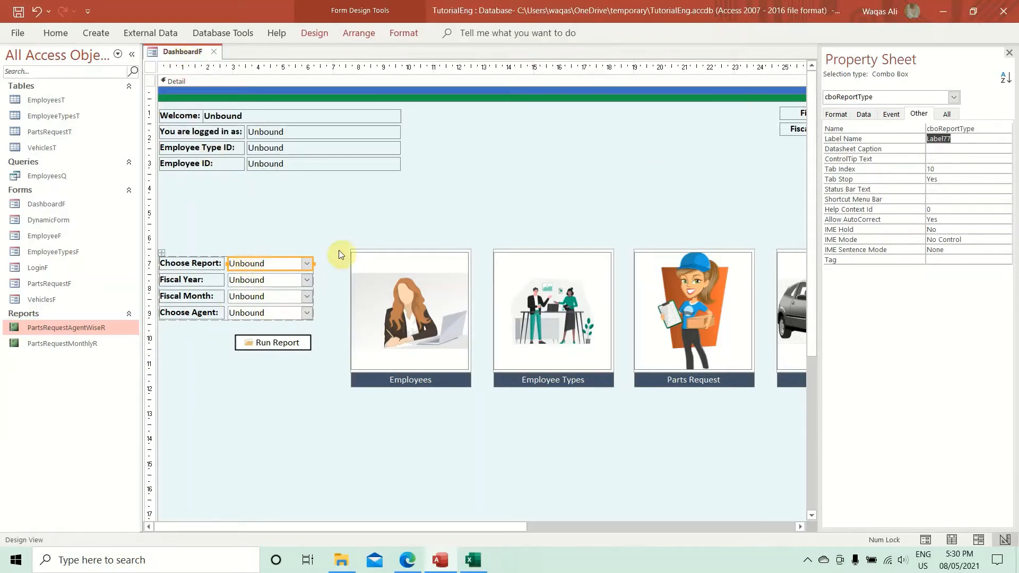
Step: Clear the row source query of the Choose Report combo box and set its Row Source Type to Value List
{"action": "left_click", "coordinate": [863, 114]}
{"action": "left_click", "coordinate": [978, 140]}
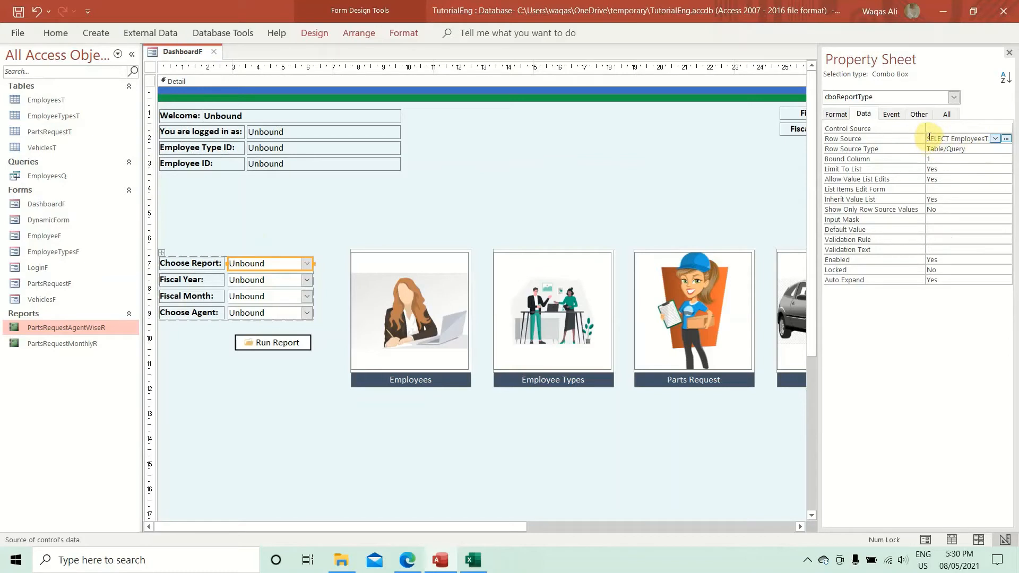
{"action": "left_click_drag", "start_coordinate": [928, 137], "coordinate": [1015, 138]}
{"action": "key", "text": "Delete"}
{"action": "left_click", "coordinate": [977, 149]}
{"action": "left_click", "coordinate": [1006, 149]}
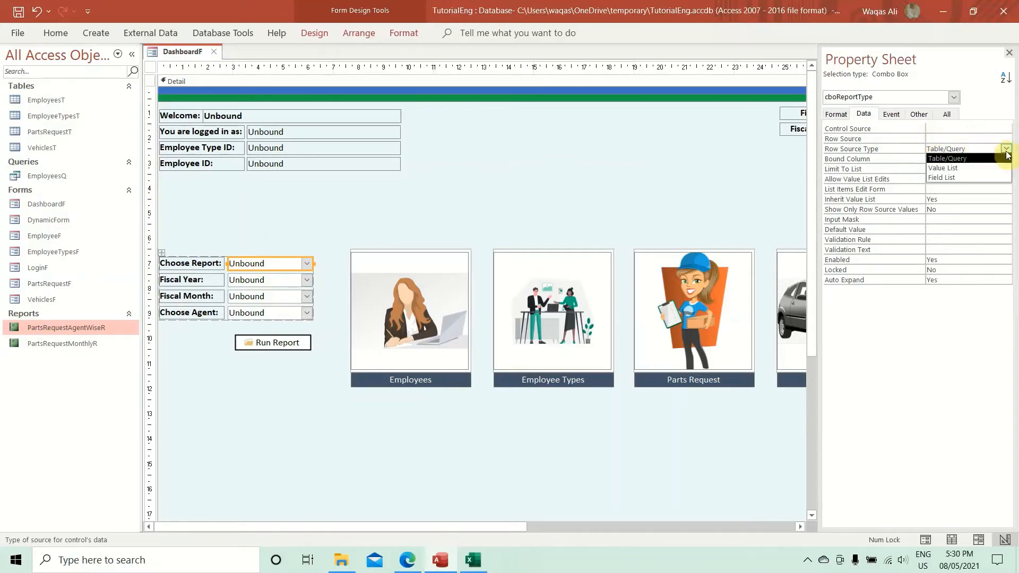
{"action": "left_click", "coordinate": [980, 165]}
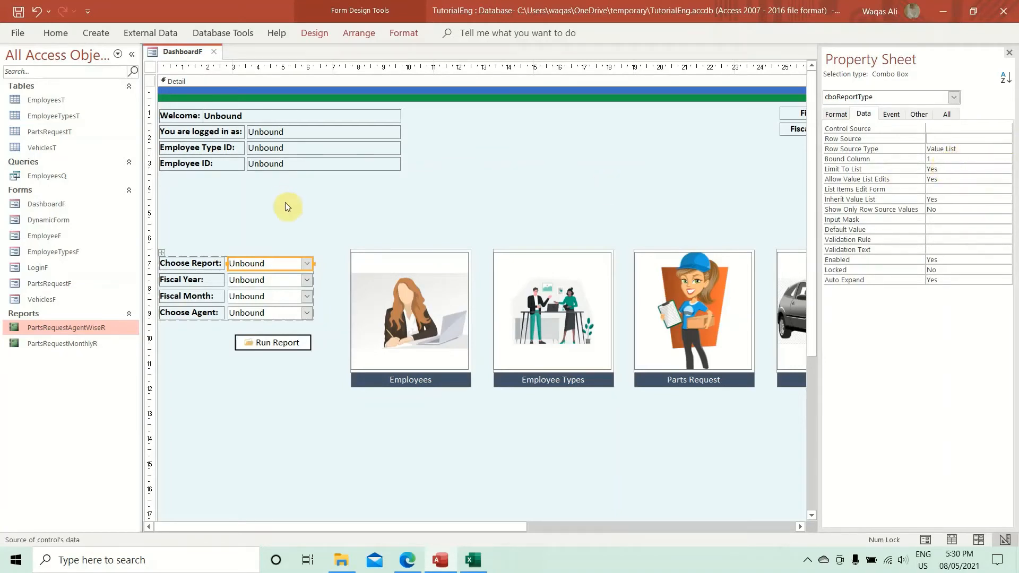
{"action": "left_click", "coordinate": [255, 227]}
{"action": "right_click", "coordinate": [171, 51]}
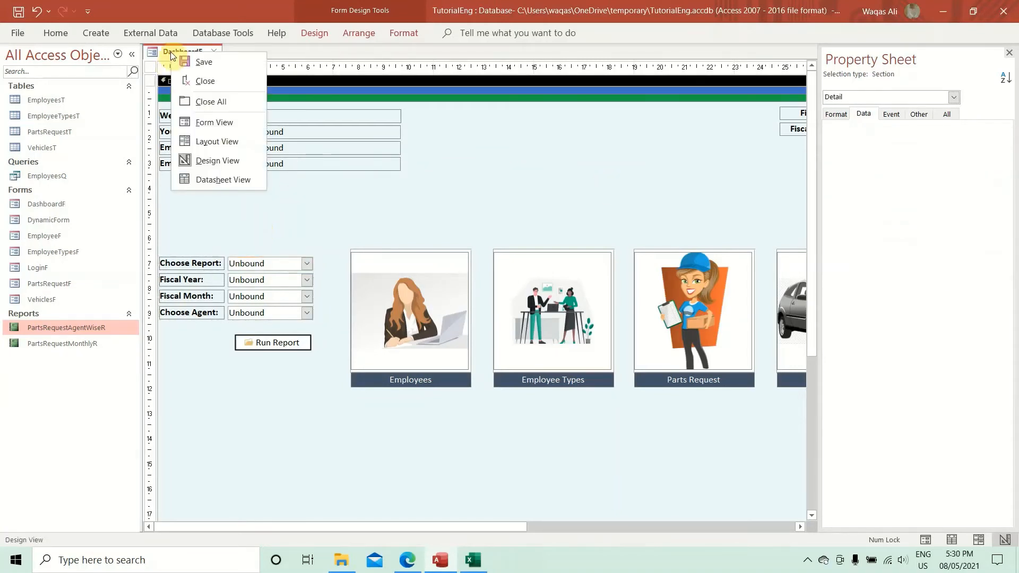
{"action": "left_click", "coordinate": [58, 391]}
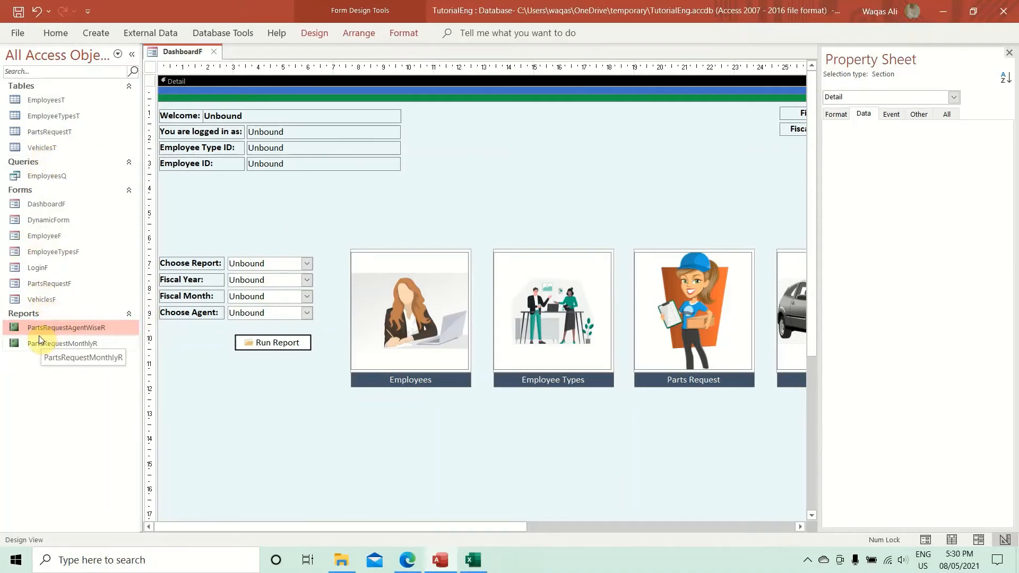
{"action": "left_click", "coordinate": [249, 263]}
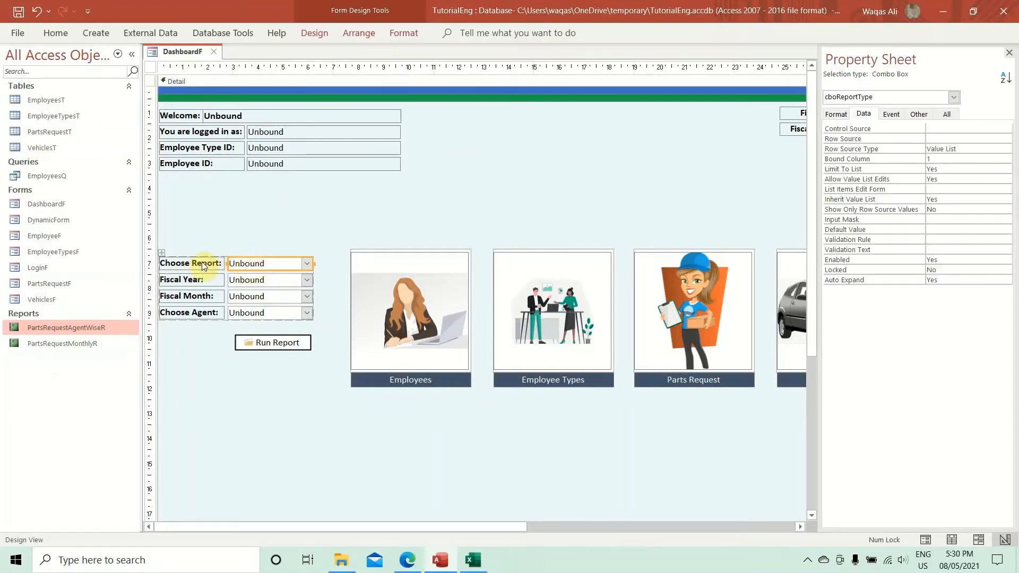
{"action": "left_click", "coordinate": [957, 148]}
{"action": "left_click", "coordinate": [970, 137]}
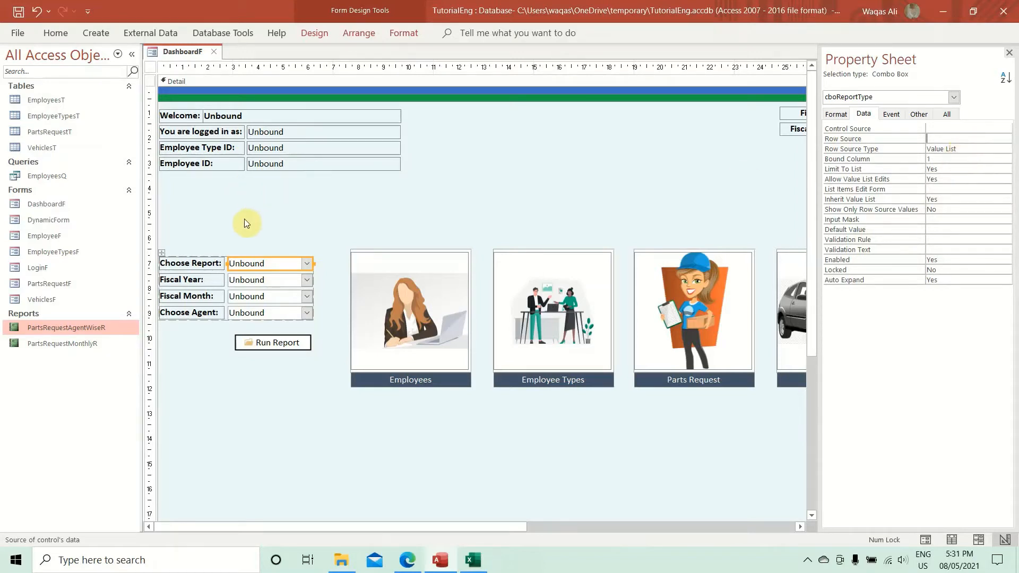
Step: Delete the Choose Report label and combo box, and insert a new combo box below Choose Agent without completing the wizard
{"action": "left_click_drag", "start_coordinate": [278, 244], "coordinate": [196, 264]}
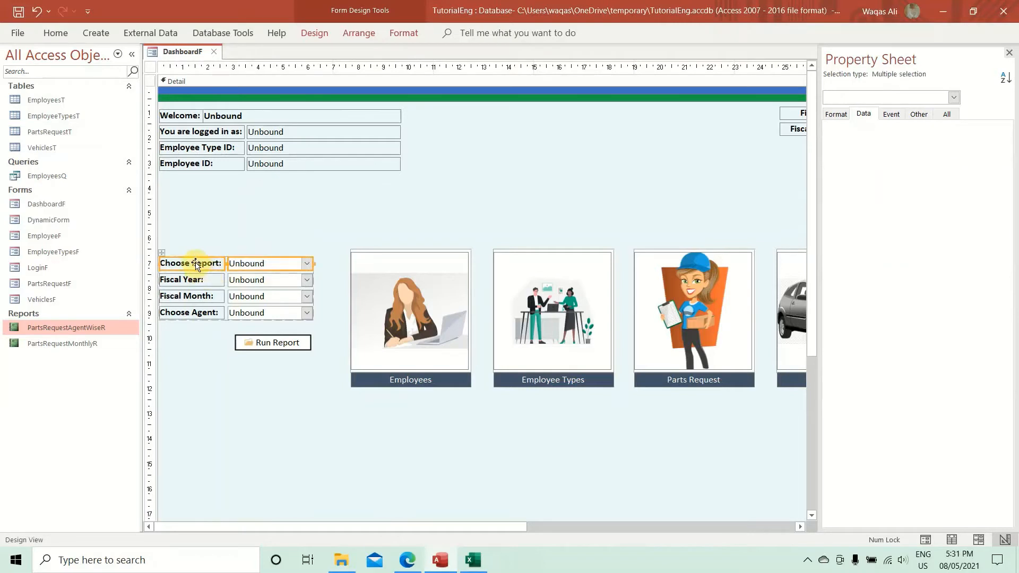
{"action": "key", "text": "Delete"}
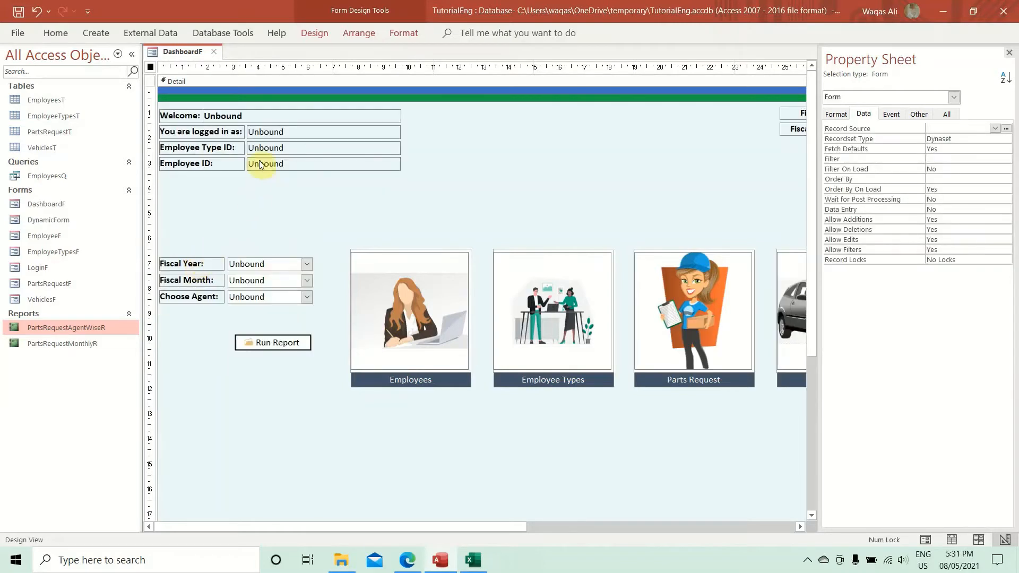
{"action": "left_click", "coordinate": [307, 33]}
{"action": "left_click", "coordinate": [386, 67]}
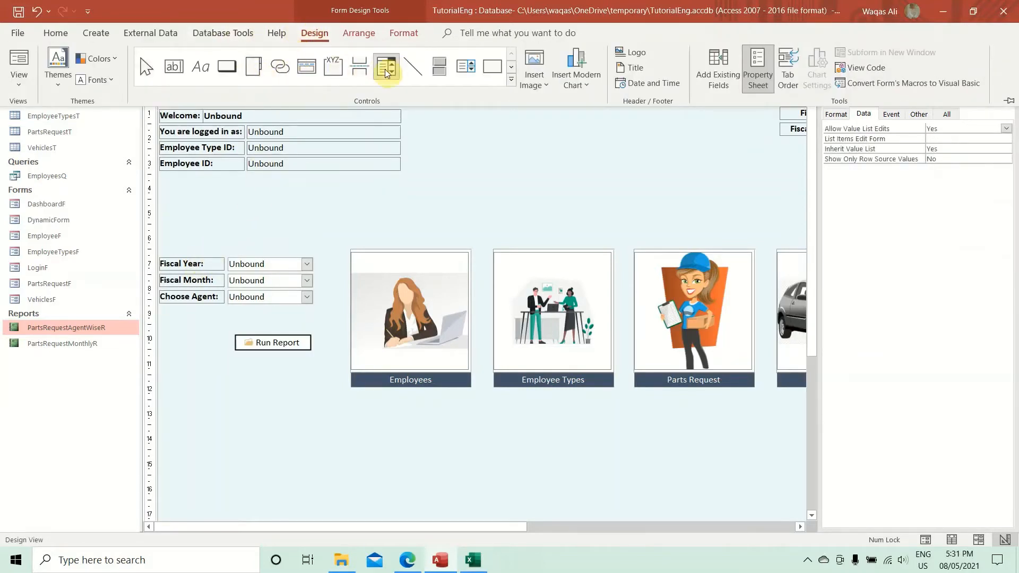
{"action": "left_click", "coordinate": [193, 308]}
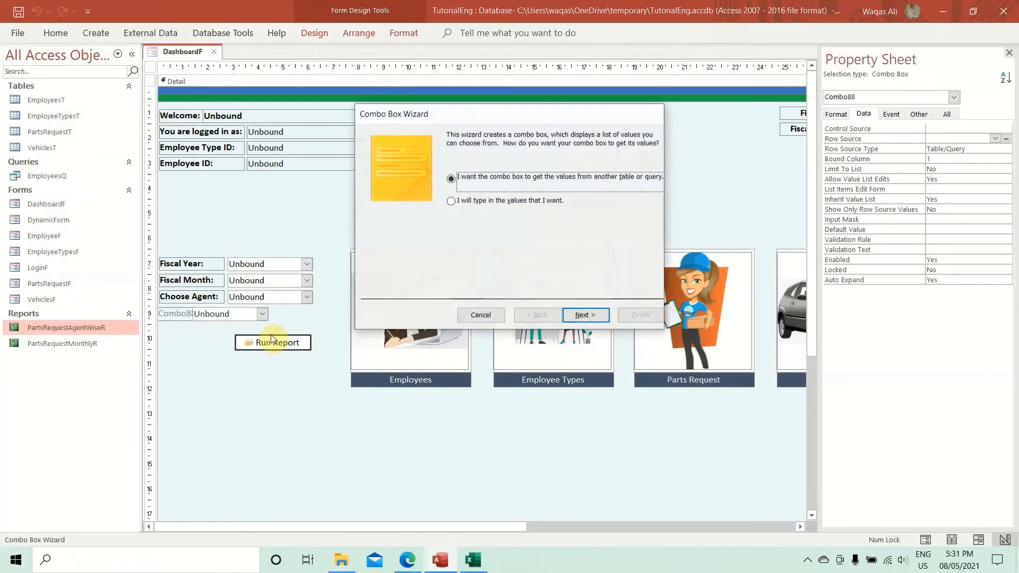
{"action": "left_click", "coordinate": [475, 315]}
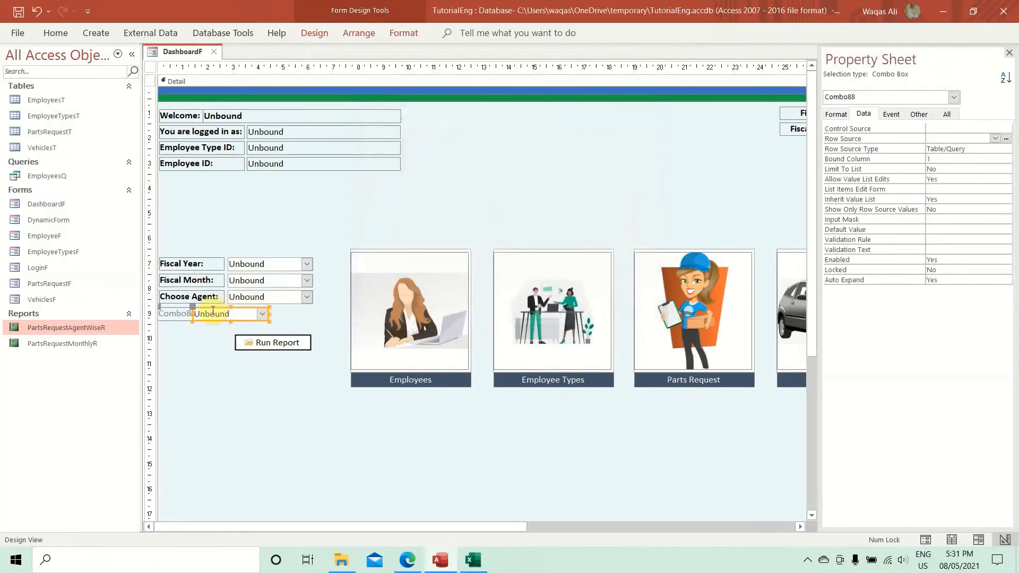
Step: Change the caption of the new combo box's label to Choose Report:
{"action": "left_click", "coordinate": [169, 313]}
{"action": "double_click", "coordinate": [165, 314]}
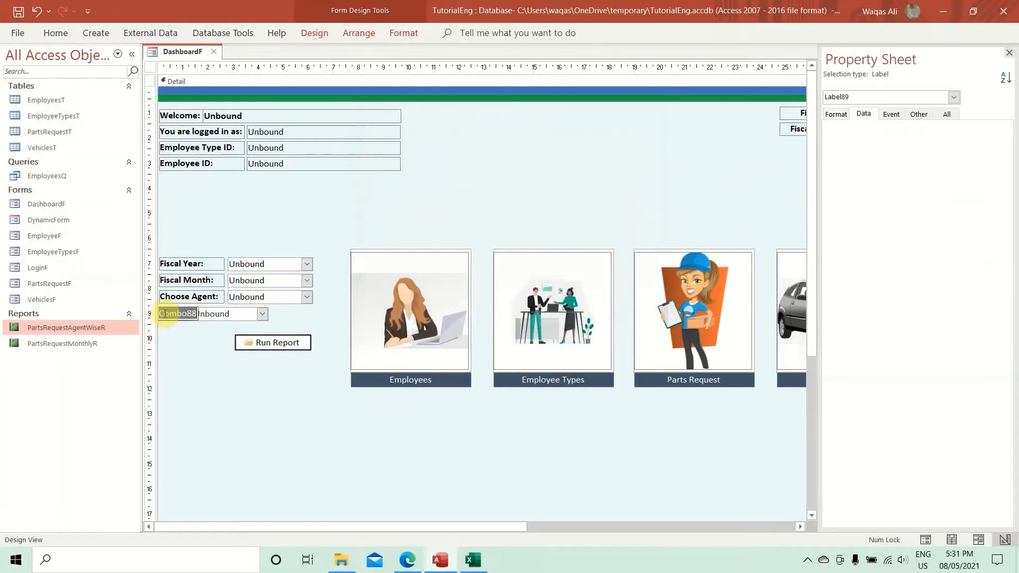
{"action": "type", "text": "Run Report"}
{"action": "key", "text": "BackSpace"}
{"action": "key", "text": "BackSpace"}
{"action": "key", "text": "BackSpace"}
{"action": "key", "text": "BackSpace"}
{"action": "key", "text": "BackSpace"}
{"action": "key", "text": "BackSpace"}
{"action": "key", "text": "BackSpace"}
{"action": "key", "text": "BackSpace"}
{"action": "key", "text": "BackSpace"}
{"action": "key", "text": "BackSpace"}
{"action": "type", "text": "Choose Report"}
{"action": "key", "text": "Return"}
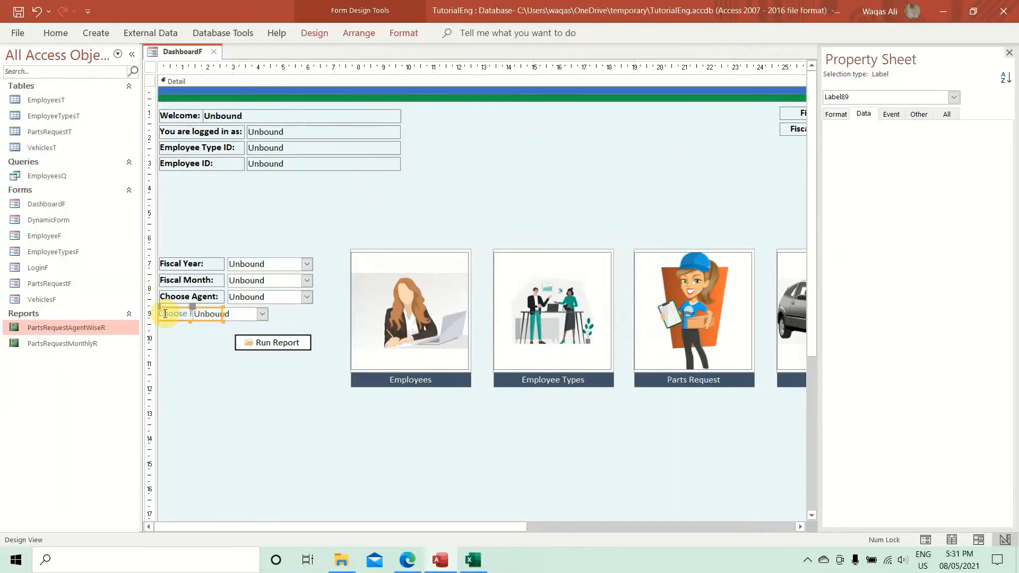
Step: Move the new Choose Report label and combo box to the top of the stack, above Fiscal Year
{"action": "left_click_drag", "start_coordinate": [180, 313], "coordinate": [183, 259]}
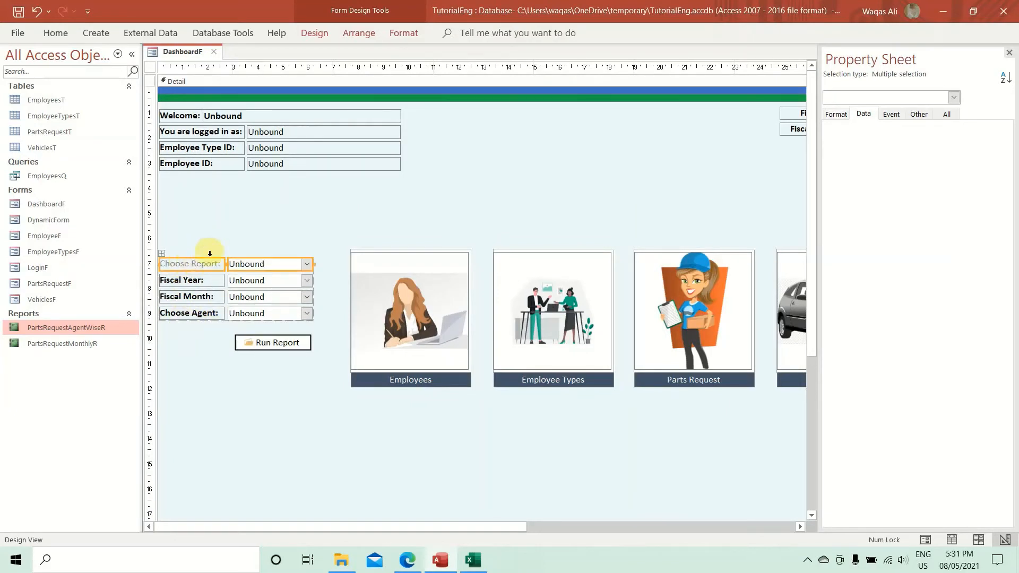
{"action": "left_click", "coordinate": [202, 287]}
{"action": "left_click_drag", "start_coordinate": [323, 281], "coordinate": [252, 281]}
Step: Copy the Fiscal Year label's formatting onto the Choose Report label with Format Painter
{"action": "left_click", "coordinate": [202, 282]}
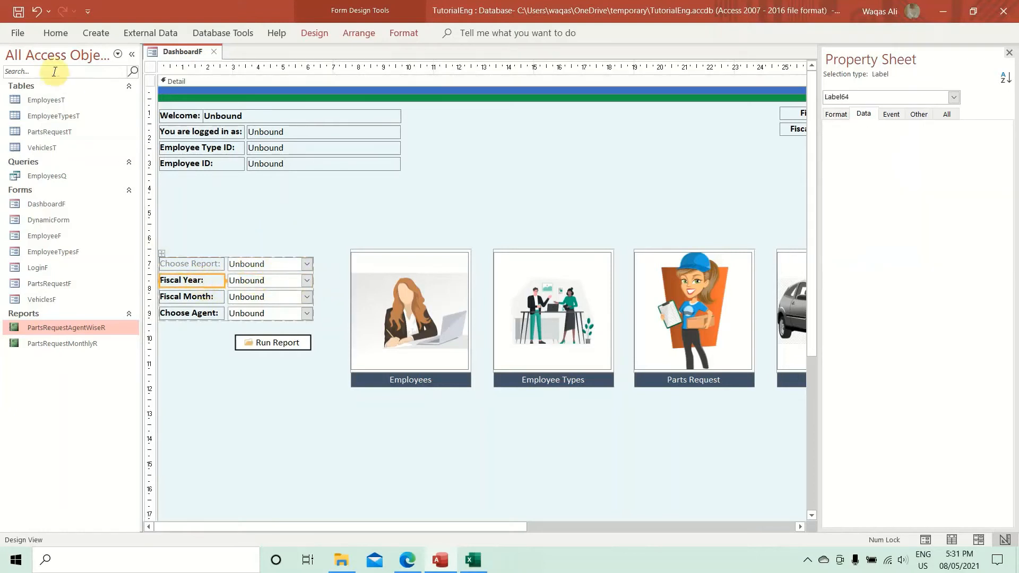
{"action": "left_click", "coordinate": [55, 33]}
{"action": "left_click", "coordinate": [100, 85]}
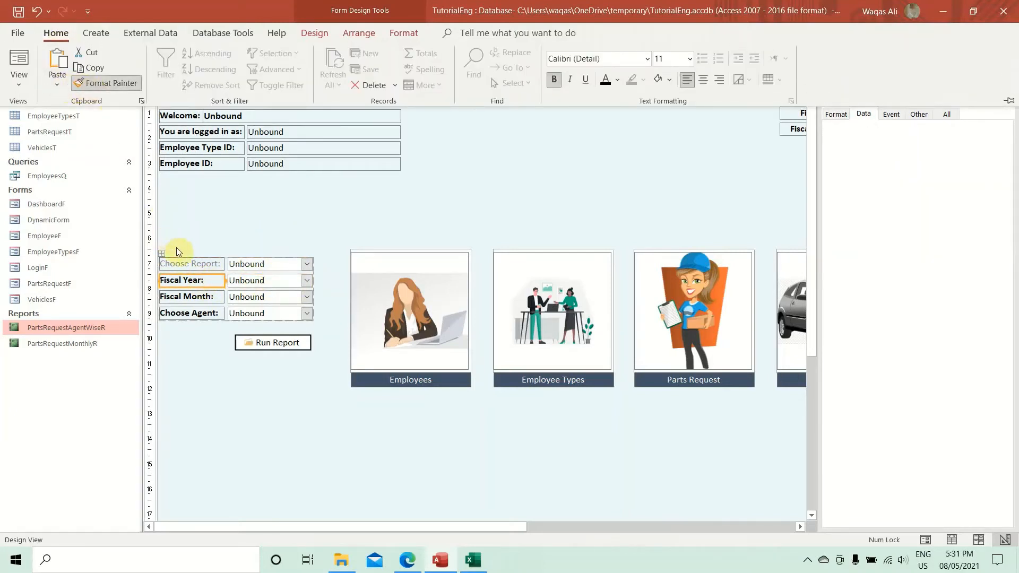
{"action": "left_click", "coordinate": [190, 263]}
{"action": "left_click", "coordinate": [265, 238]}
{"action": "left_click", "coordinate": [276, 264]}
{"action": "left_click", "coordinate": [335, 225]}
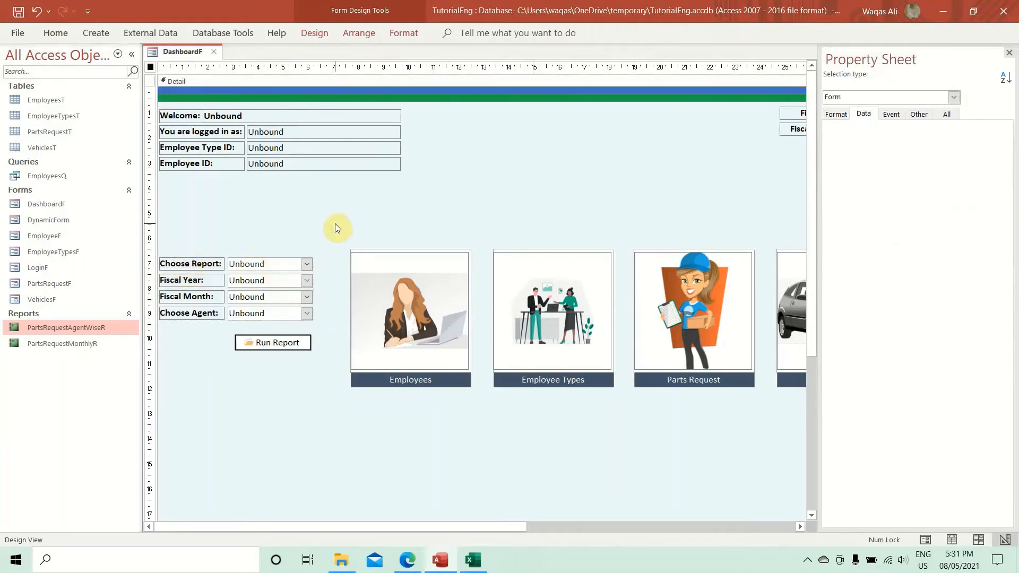
Step: Set the Row Source Type of the new Choose Report combo box to Value List
{"action": "left_click", "coordinate": [311, 269]}
{"action": "left_click", "coordinate": [978, 151]}
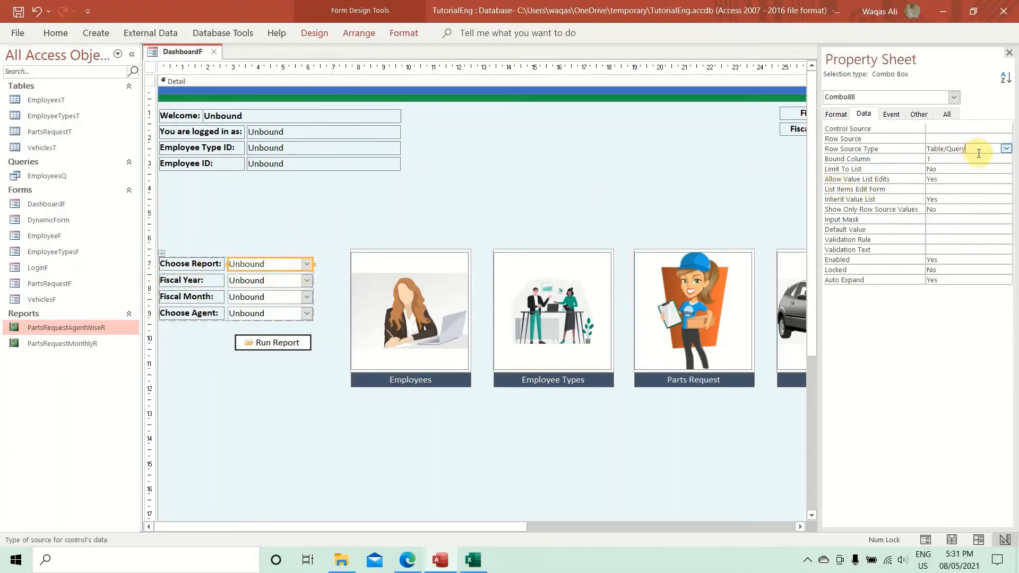
{"action": "left_click", "coordinate": [1006, 149]}
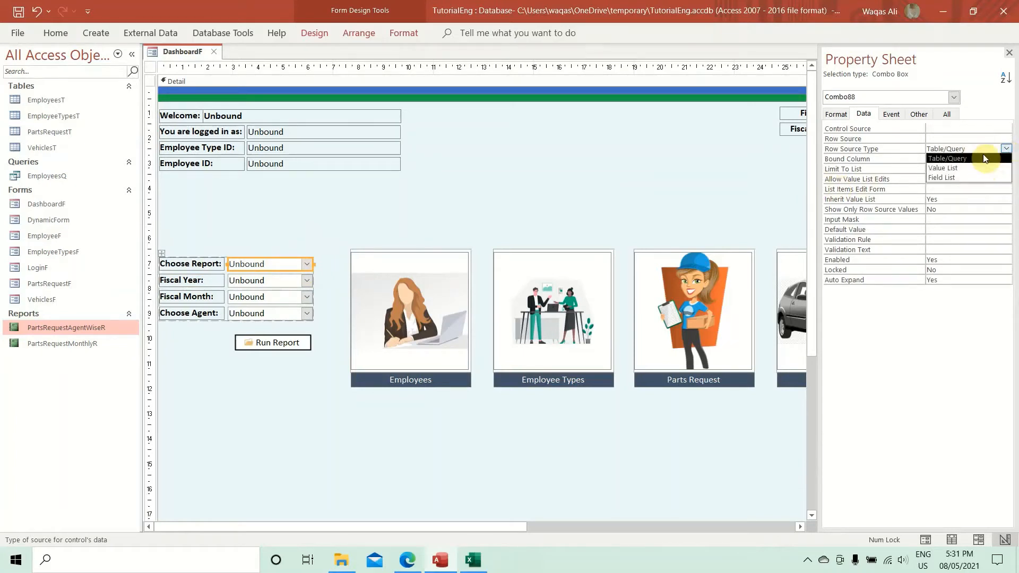
{"action": "left_click", "coordinate": [977, 168]}
Step: Enter Agent Wise Report and Monthly Report as the list items of the Choose Report combo box
{"action": "left_click", "coordinate": [970, 137]}
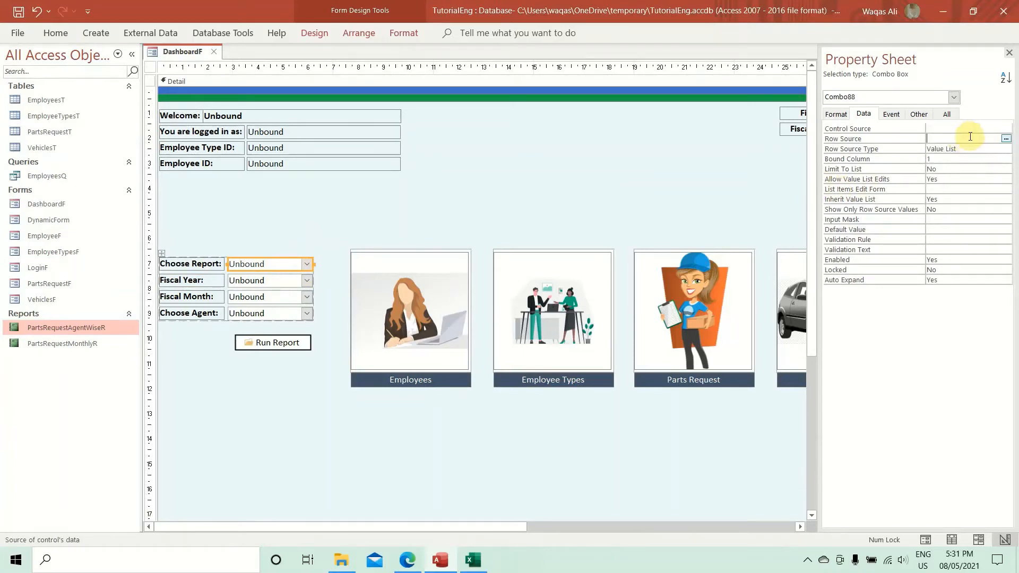
{"action": "left_click", "coordinate": [1005, 139]}
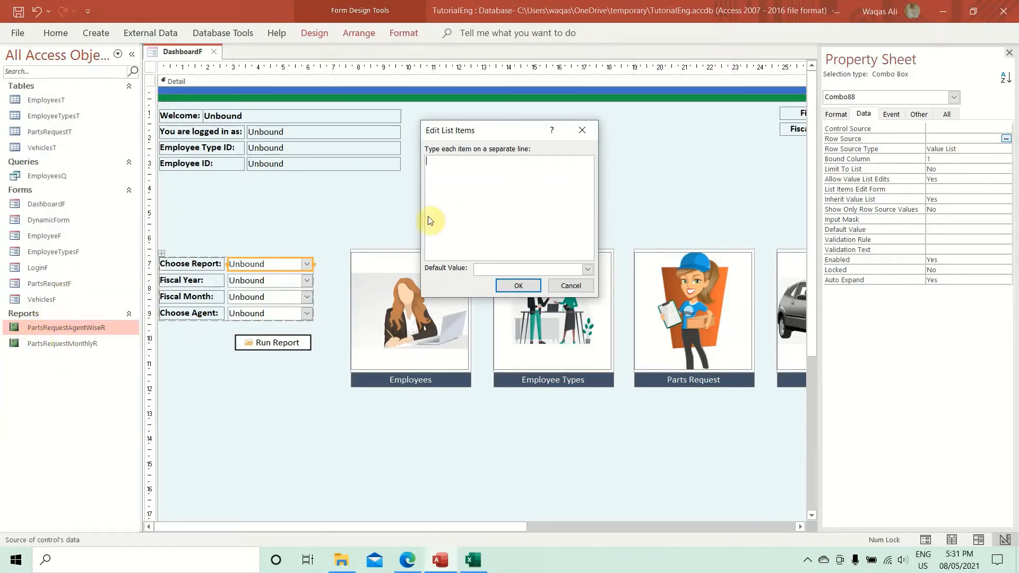
{"action": "type", "text": "Agent Wise Report"}
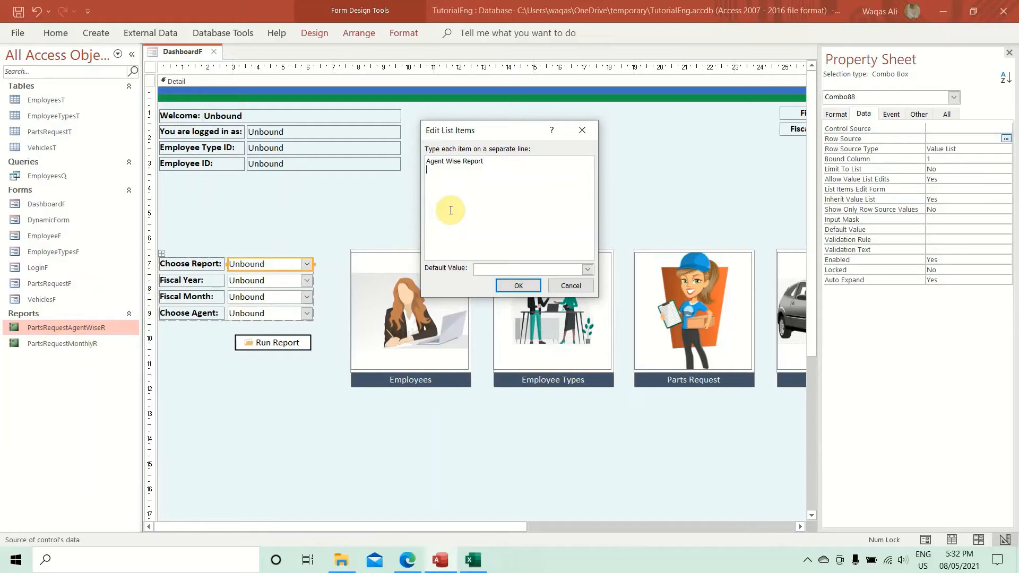
{"action": "type", "text": "Monthly Report"}
{"action": "left_click", "coordinate": [513, 285]}
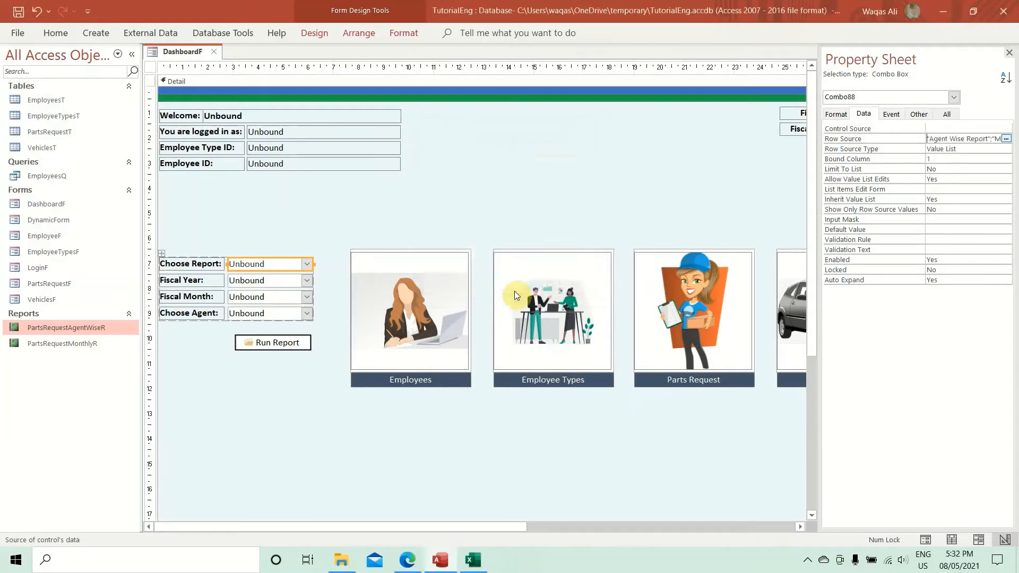
Step: View the dashboard in Form View and examine the Choose Report and Fiscal Year lists and the list item editing option
{"action": "right_click", "coordinate": [180, 52]}
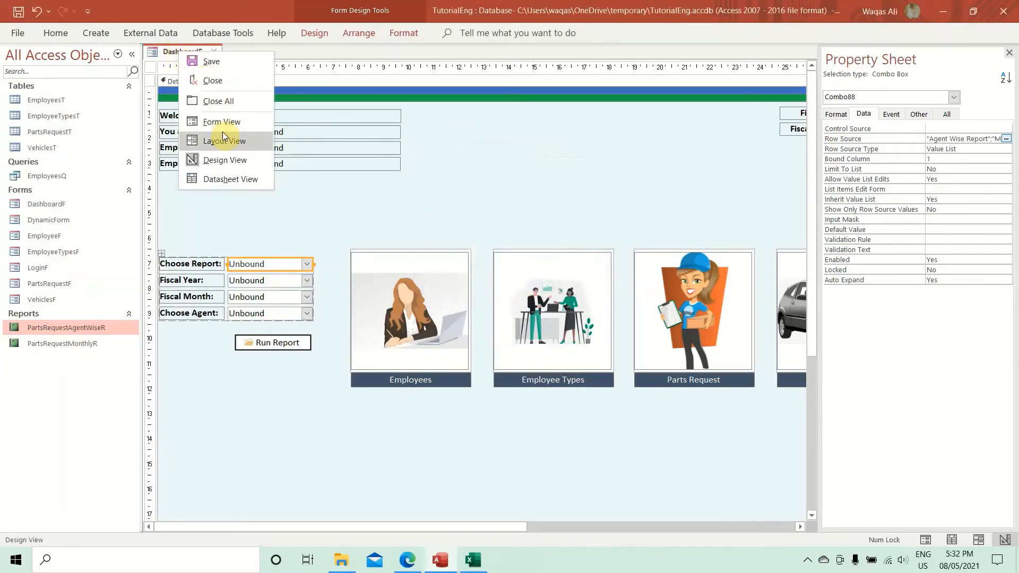
{"action": "left_click", "coordinate": [222, 125]}
{"action": "left_click", "coordinate": [148, 195]}
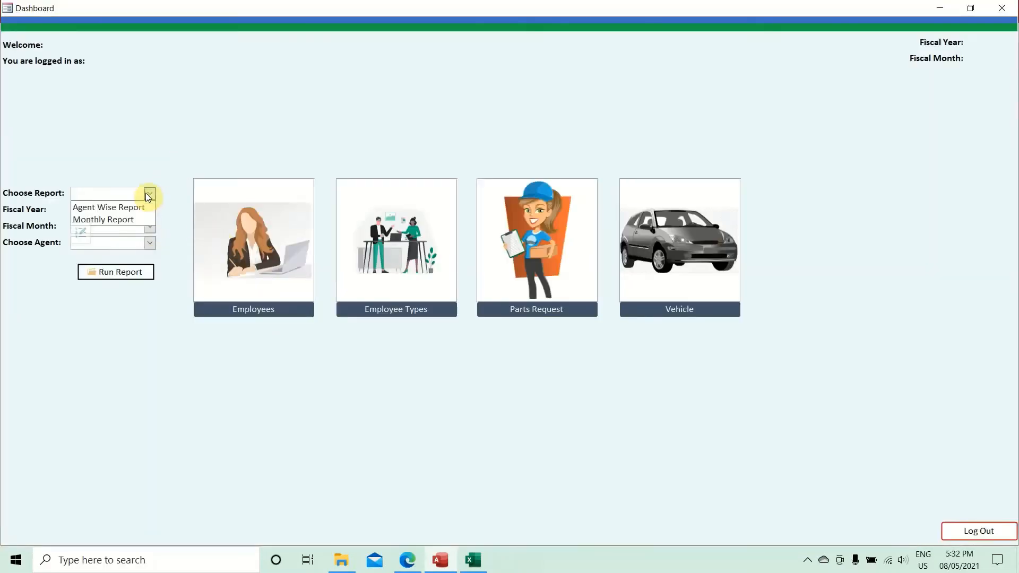
{"action": "left_click", "coordinate": [185, 166]}
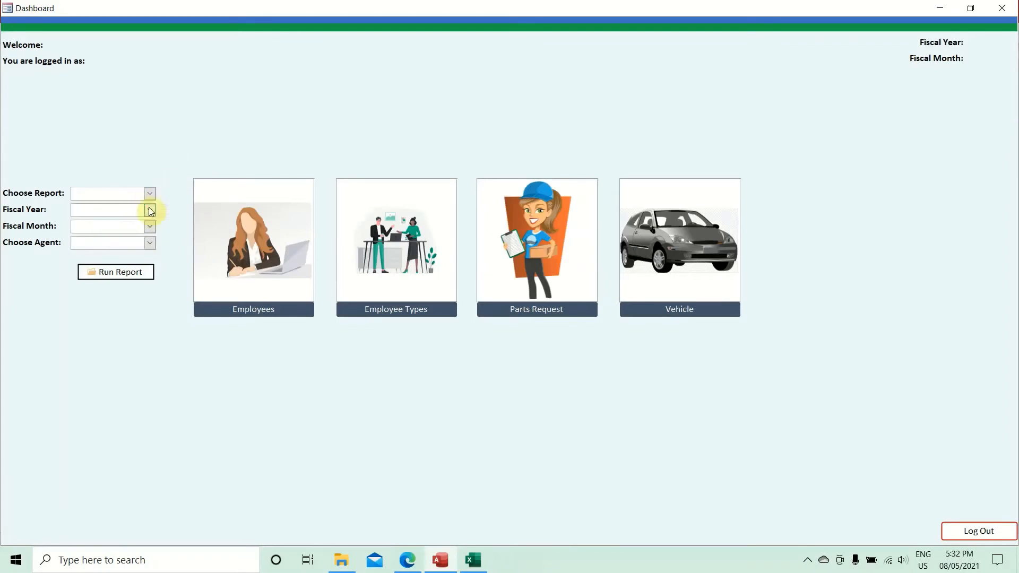
{"action": "left_click", "coordinate": [150, 210]}
{"action": "left_click", "coordinate": [125, 153]}
{"action": "left_click", "coordinate": [123, 193]}
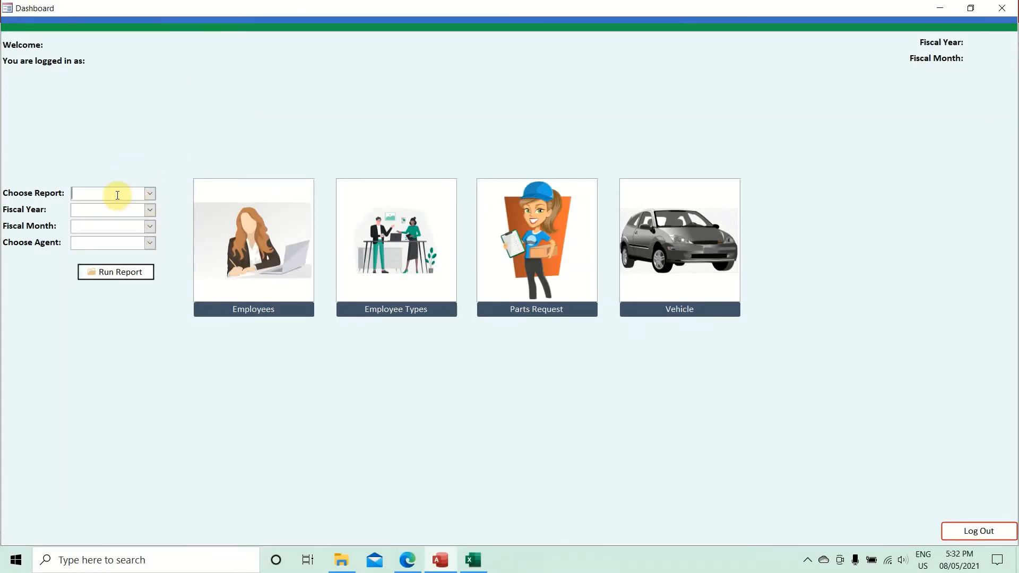
{"action": "left_click", "coordinate": [150, 193]}
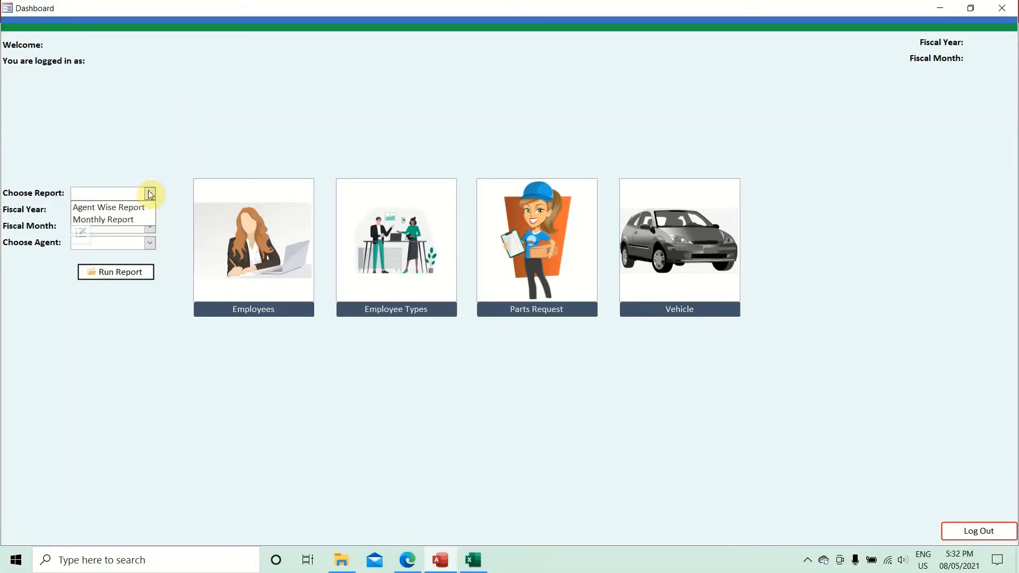
{"action": "left_click", "coordinate": [82, 234]}
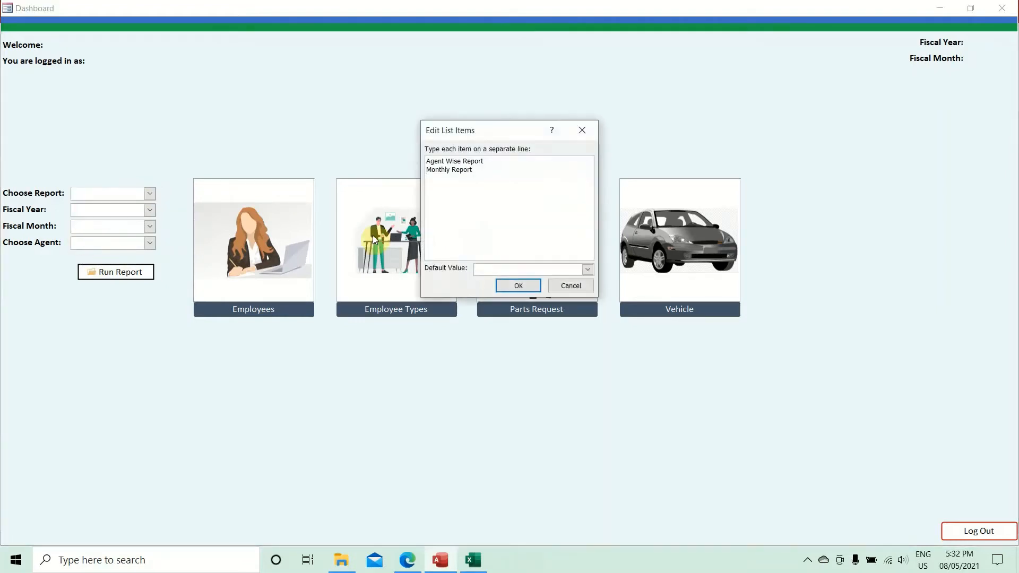
{"action": "left_click", "coordinate": [588, 130]}
Step: In Design View, set Allow Value List Edits to No for the Choose Report, Fiscal Year and Fiscal Month combo boxes
{"action": "right_click", "coordinate": [444, 95]}
{"action": "left_click", "coordinate": [459, 123]}
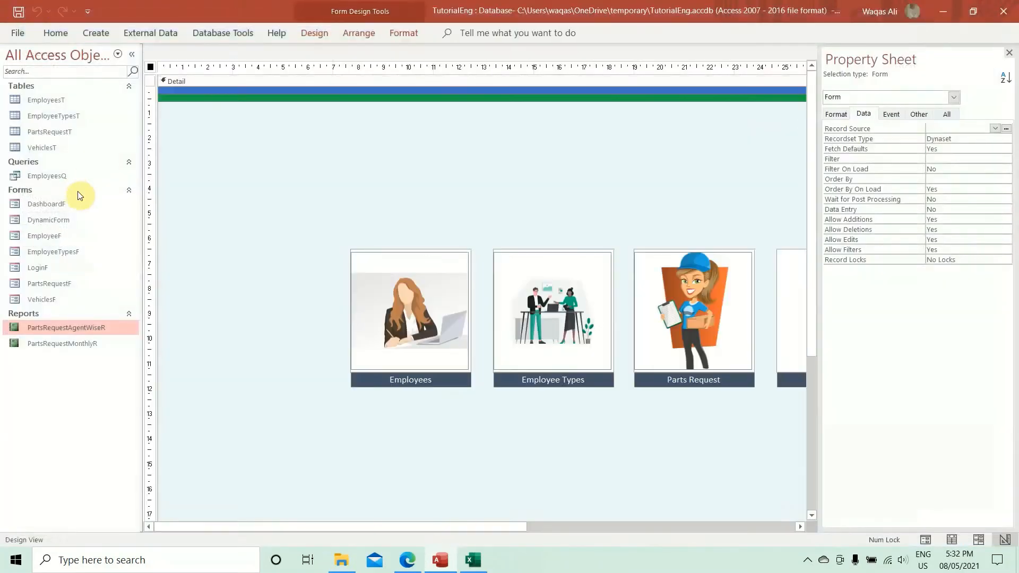
{"action": "left_click", "coordinate": [268, 263]}
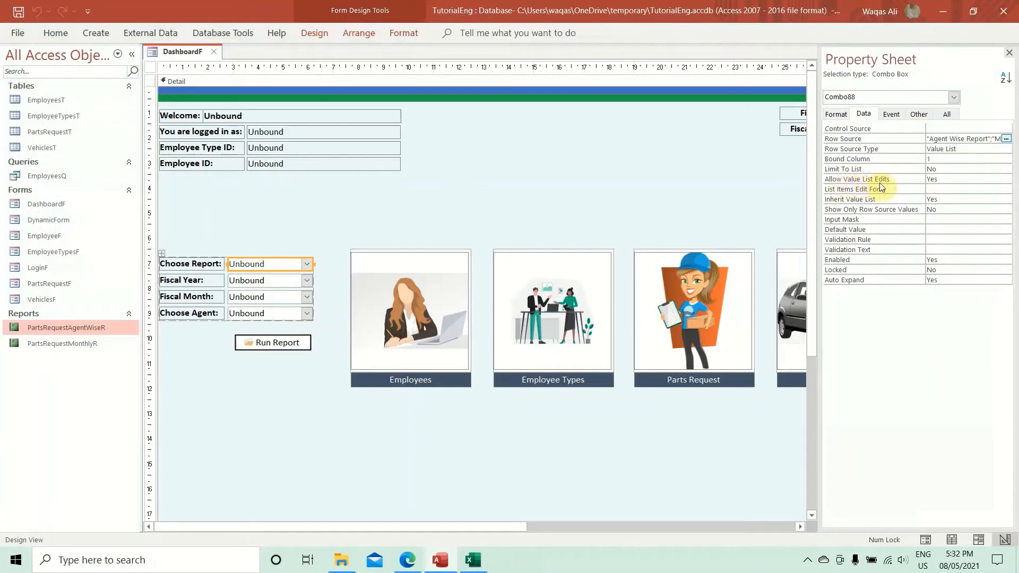
{"action": "double_click", "coordinate": [944, 178]}
{"action": "left_click", "coordinate": [294, 281]}
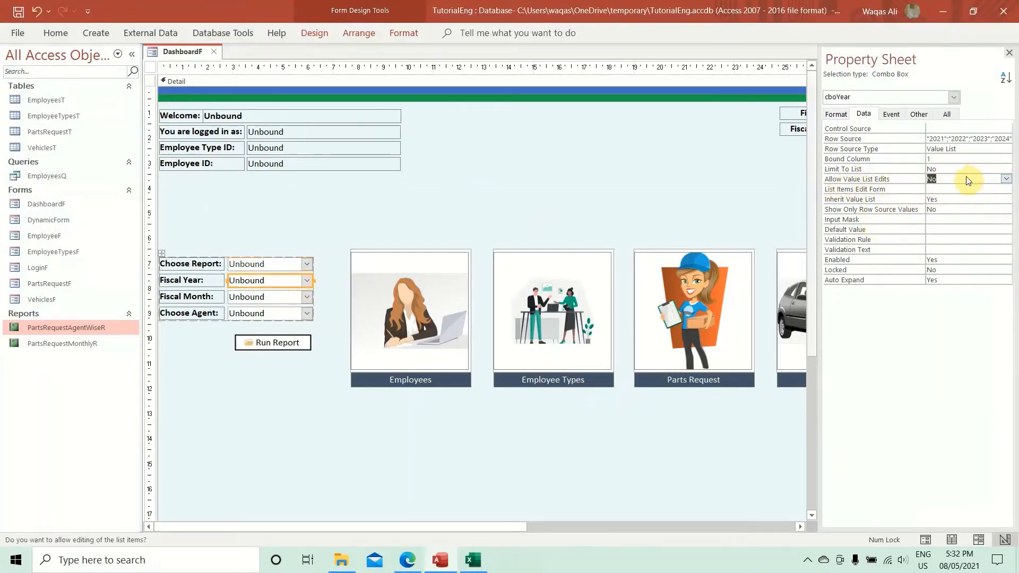
{"action": "left_click", "coordinate": [291, 296]}
{"action": "double_click", "coordinate": [947, 178]}
Step: Test the Choose Report list in Form View by choosing Agent Wise Report and Monthly Report
{"action": "right_click", "coordinate": [176, 54]}
{"action": "left_click", "coordinate": [226, 127]}
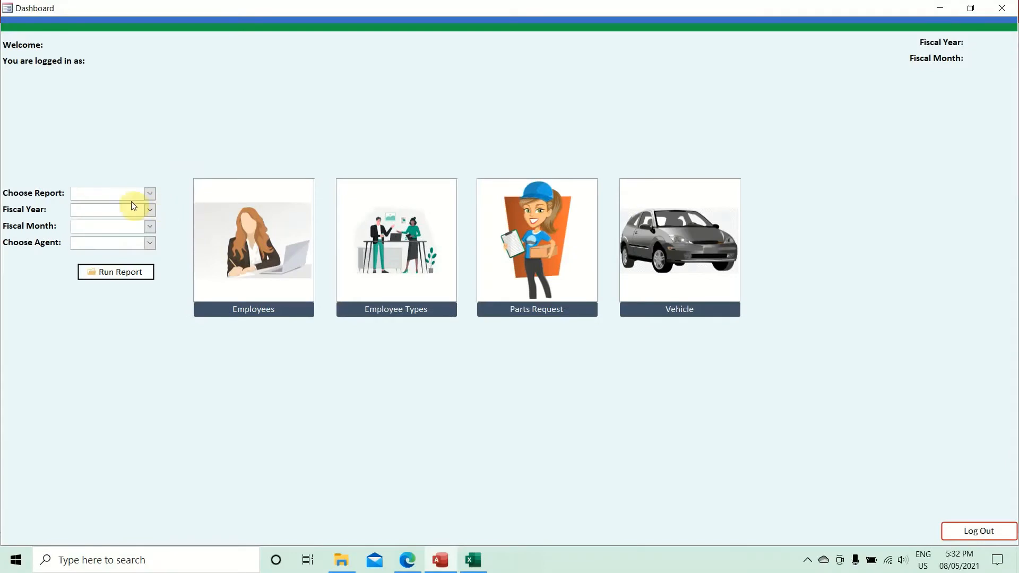
{"action": "left_click", "coordinate": [149, 193]}
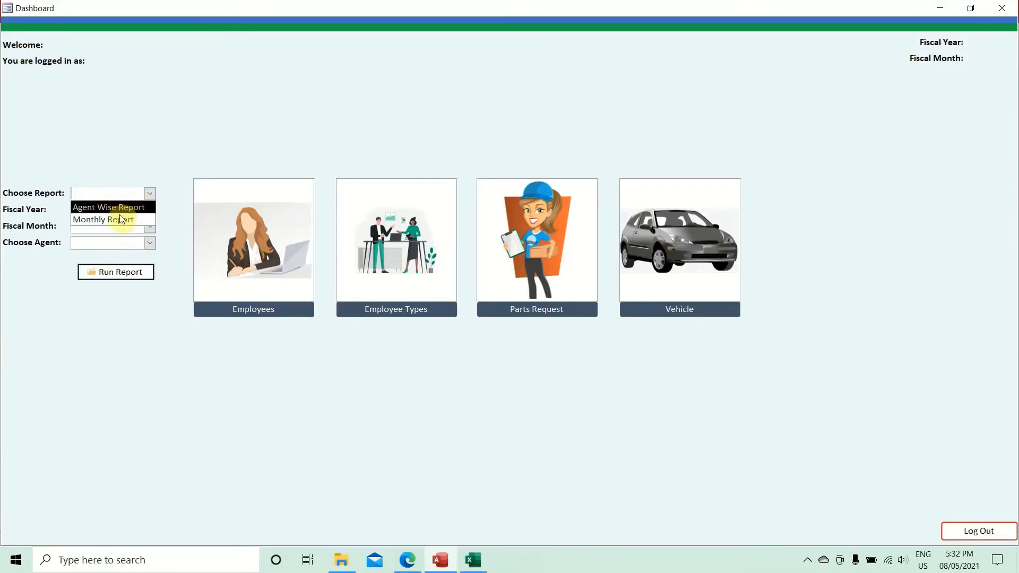
{"action": "left_click", "coordinate": [119, 209]}
{"action": "left_click", "coordinate": [151, 194]}
{"action": "left_click", "coordinate": [120, 218]}
{"action": "left_click", "coordinate": [150, 194]}
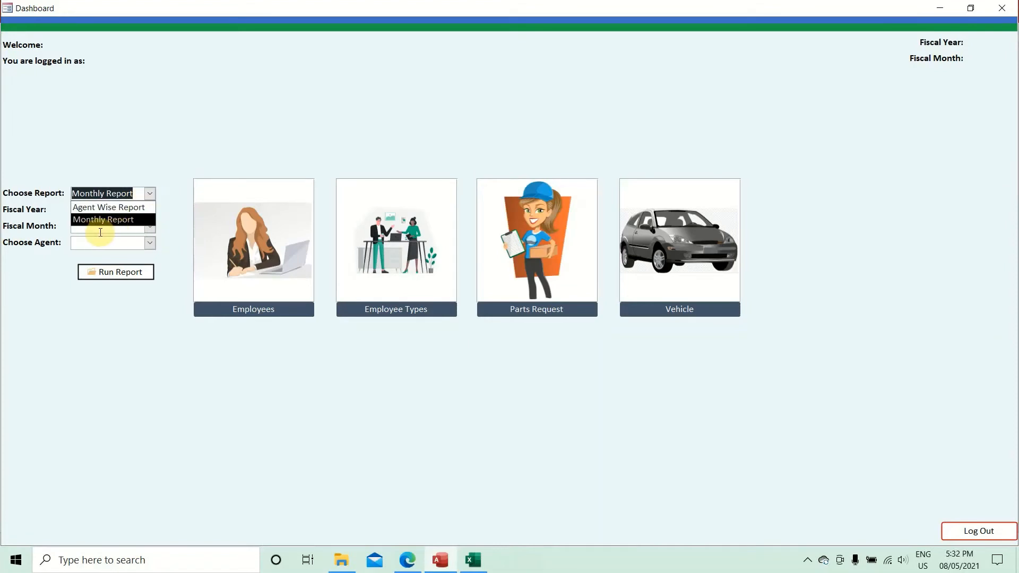
{"action": "left_click", "coordinate": [84, 221]}
Step: Return the dashboard to Design View and create an On Click event procedure in code for the Run Report button
{"action": "right_click", "coordinate": [366, 110]}
{"action": "left_click", "coordinate": [399, 146]}
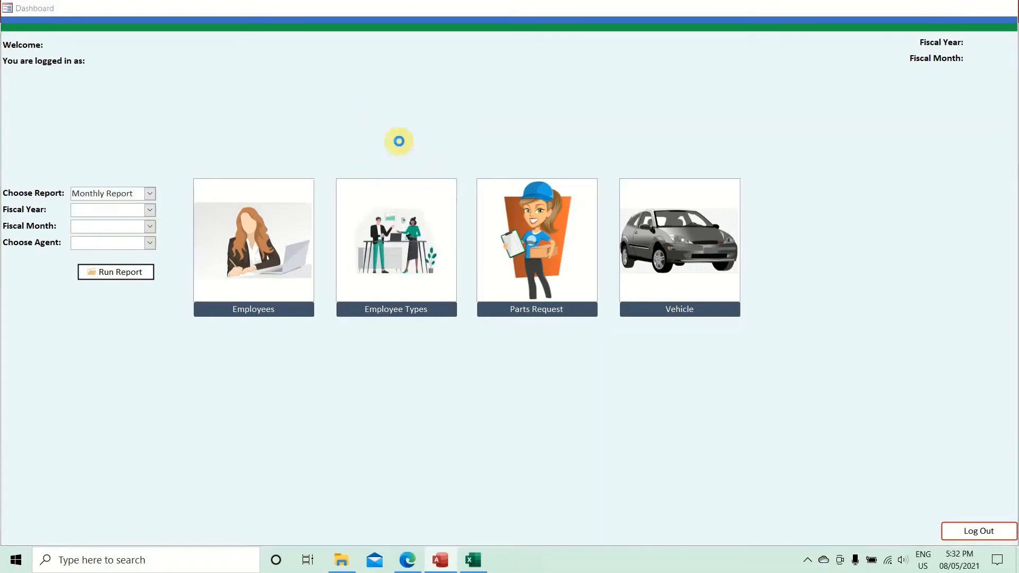
{"action": "left_click", "coordinate": [258, 339]}
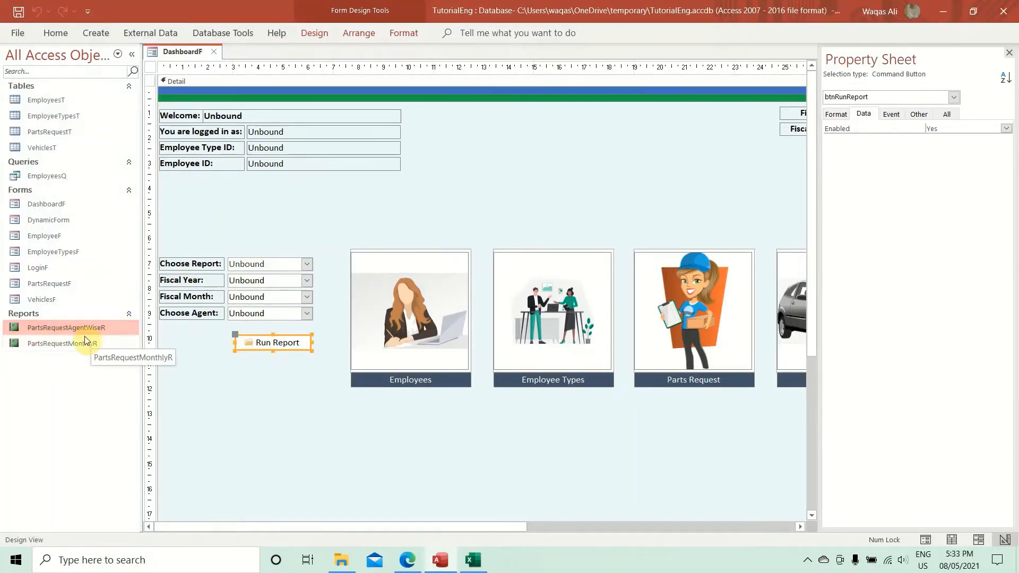
{"action": "left_click", "coordinate": [255, 315]}
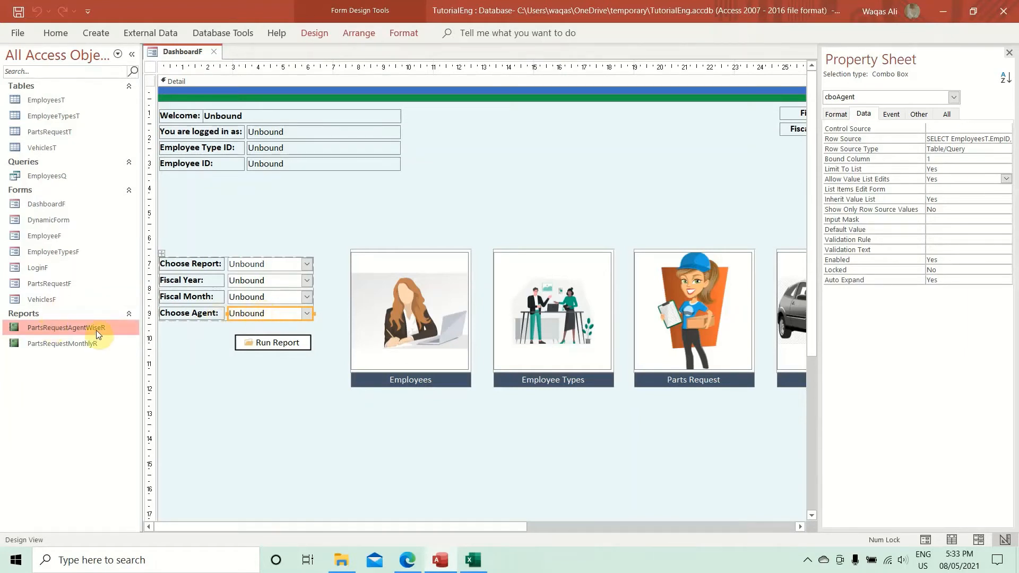
{"action": "left_click", "coordinate": [264, 342]}
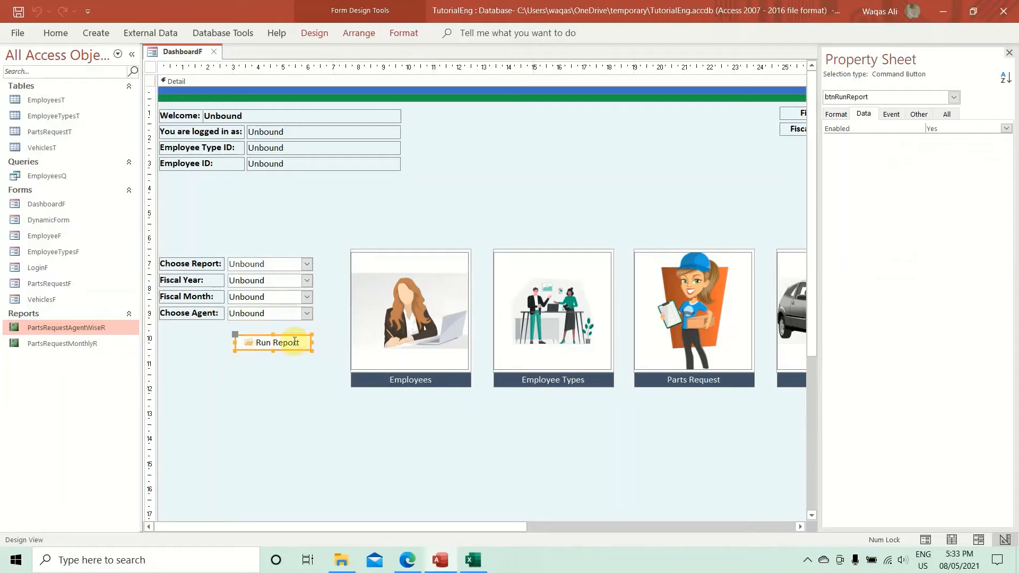
{"action": "left_click", "coordinate": [934, 127]}
{"action": "left_click", "coordinate": [891, 114]}
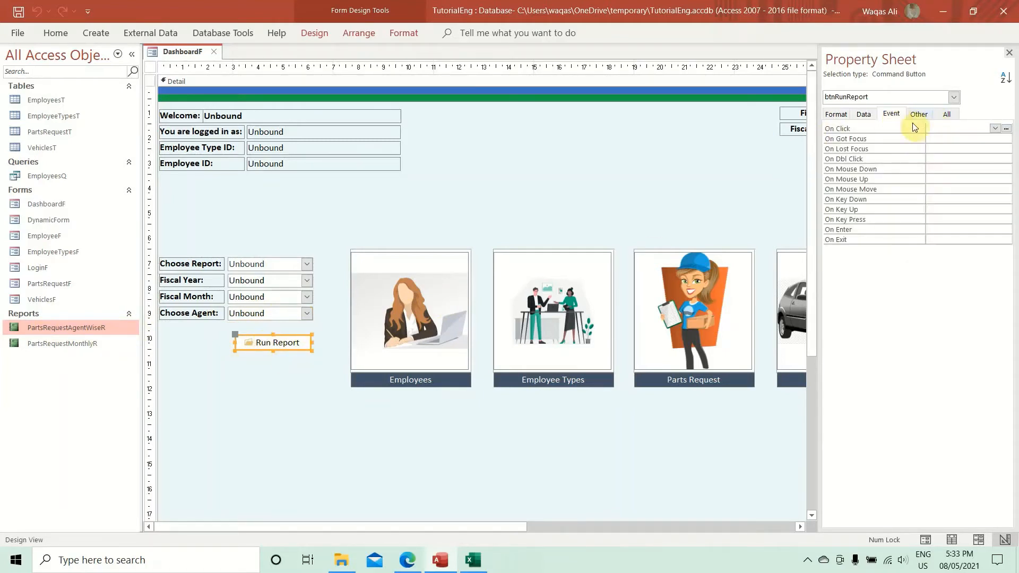
{"action": "left_click", "coordinate": [1005, 128]}
{"action": "double_click", "coordinate": [479, 166]}
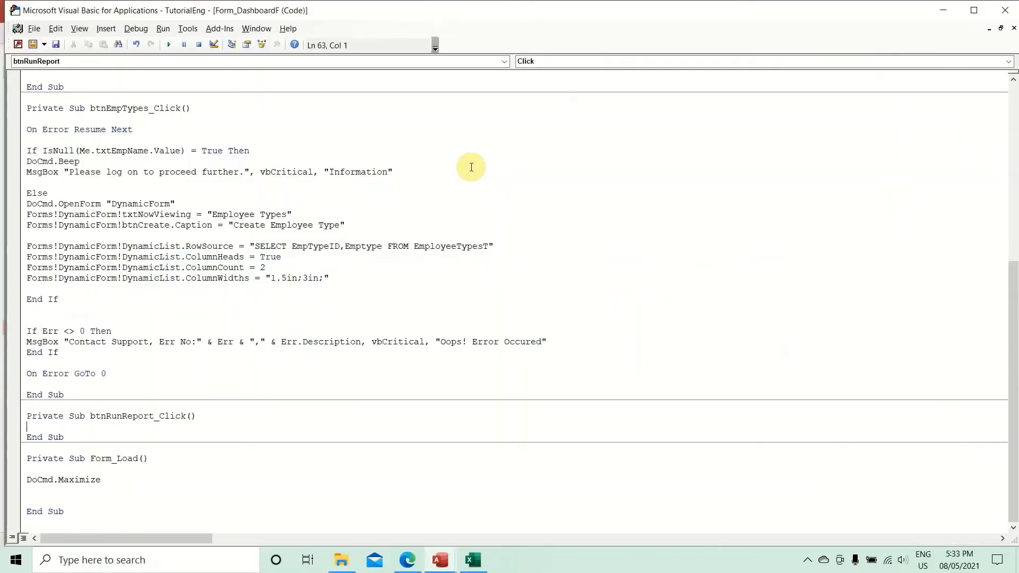
Step: Copy the error-handling block, from If Err <> 0 Then through On Error GoTo 0, from btnEmpTypes_Click into btnRunReport_Click
{"action": "key", "text": "Return"}
{"action": "key", "text": "Return"}
{"action": "key", "text": "Return"}
{"action": "key", "text": "Return"}
{"action": "key", "text": "Up"}
{"action": "key", "text": "Up"}
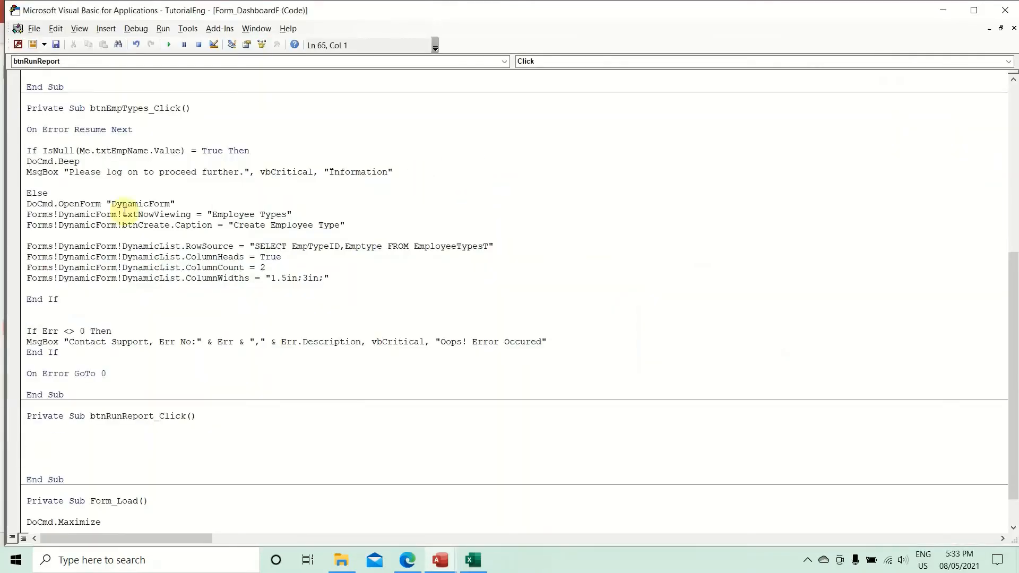
{"action": "left_click_drag", "start_coordinate": [116, 372], "coordinate": [18, 336]}
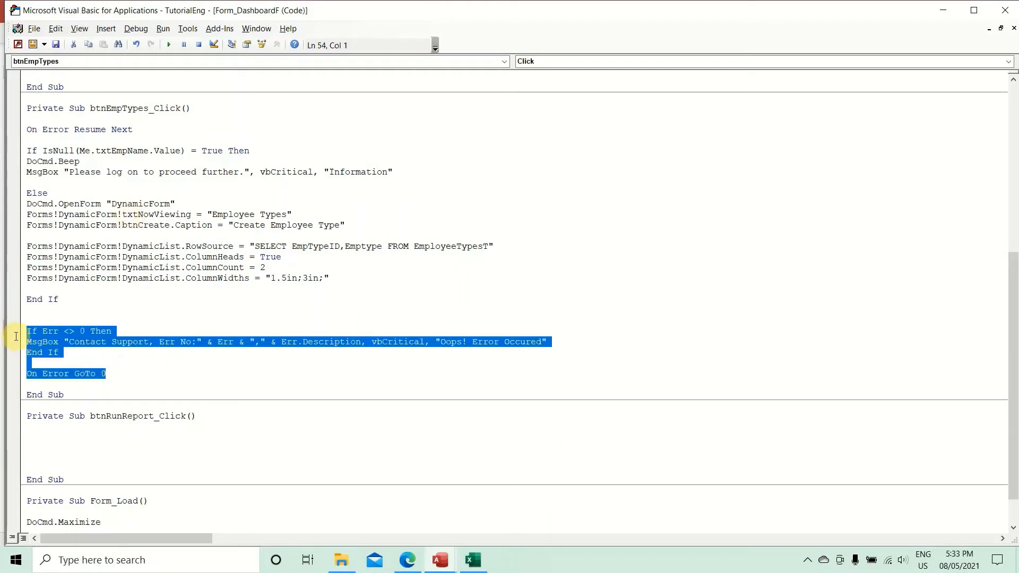
{"action": "key", "text": "ctrl+c"}
{"action": "left_click", "coordinate": [73, 453]}
{"action": "key", "text": "ctrl+v"}
Step: Add On Error Resume Next at the start of btnRunReport_Click, leaving blank lines before the error-handling block
{"action": "left_click", "coordinate": [65, 428]}
{"action": "key", "text": "Down"}
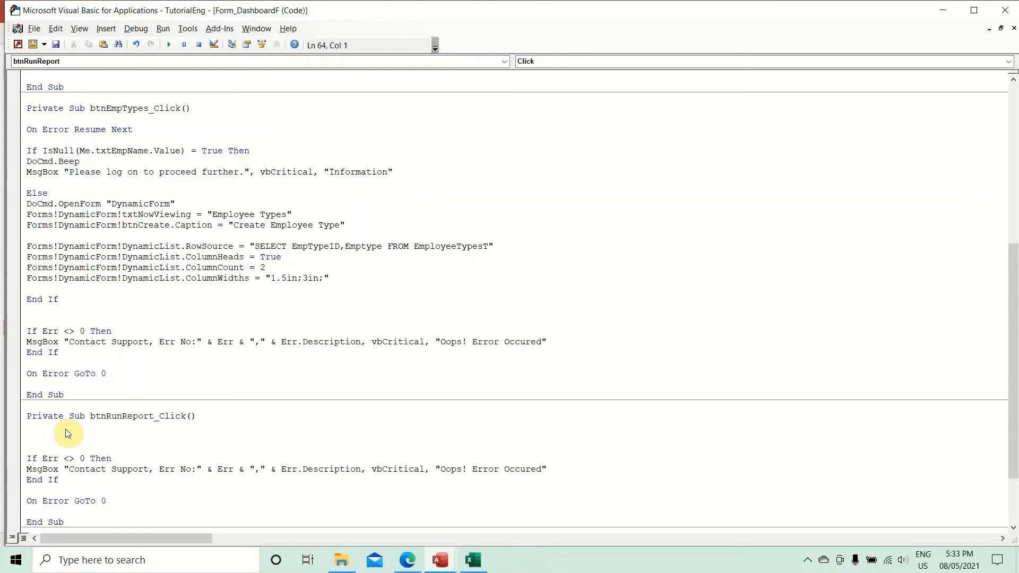
{"action": "type", "text": "on error resume next"}
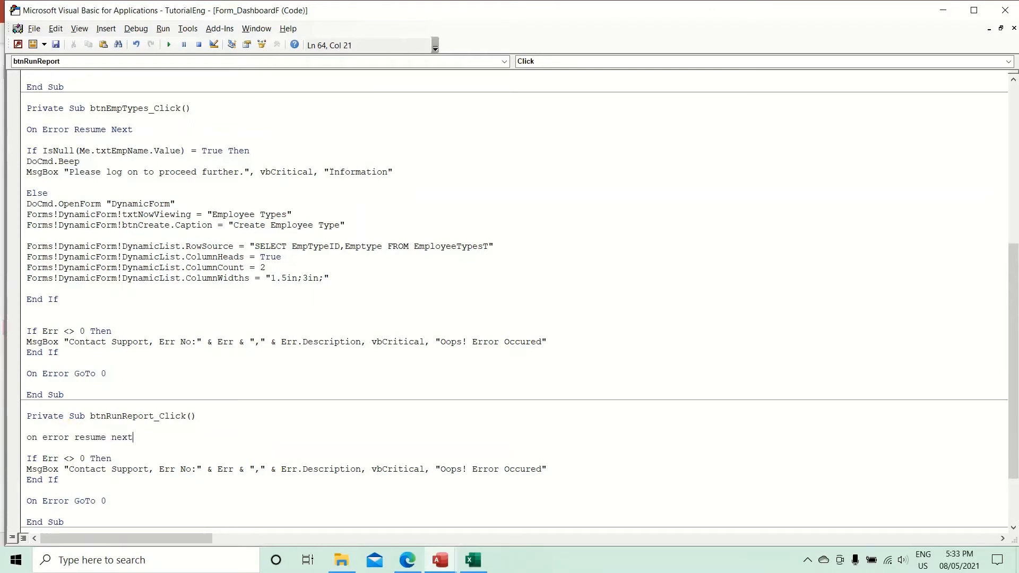
{"action": "key", "text": "Return"}
{"action": "key", "text": "Return"}
{"action": "key", "text": "Return"}
{"action": "key", "text": "Return"}
{"action": "key", "text": "Up"}
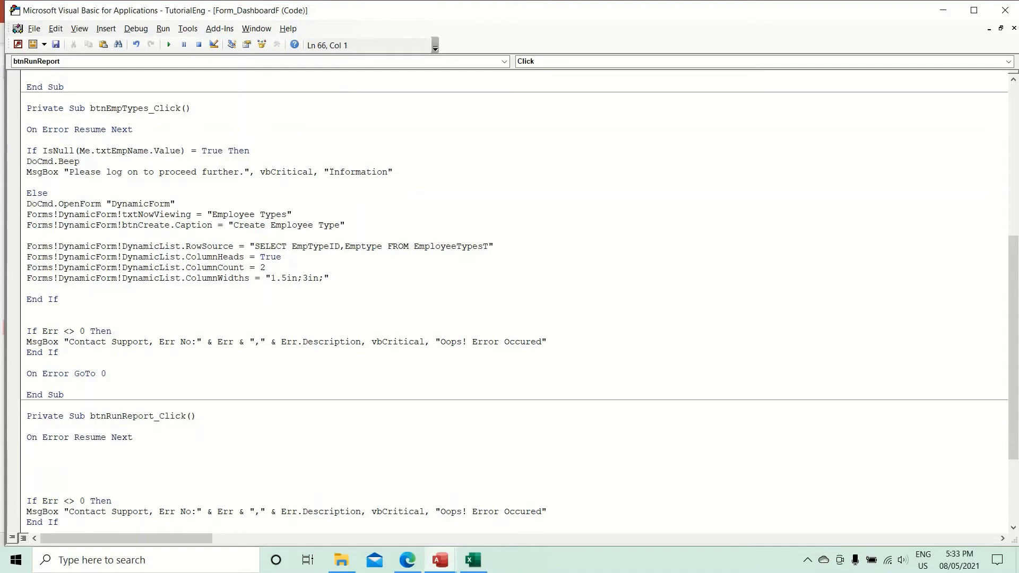
Step: Begin an If statement in btnRunReport_Click that tests IsNull(Me.cboAgent.Value)
{"action": "type", "text": "if isnull(me."}
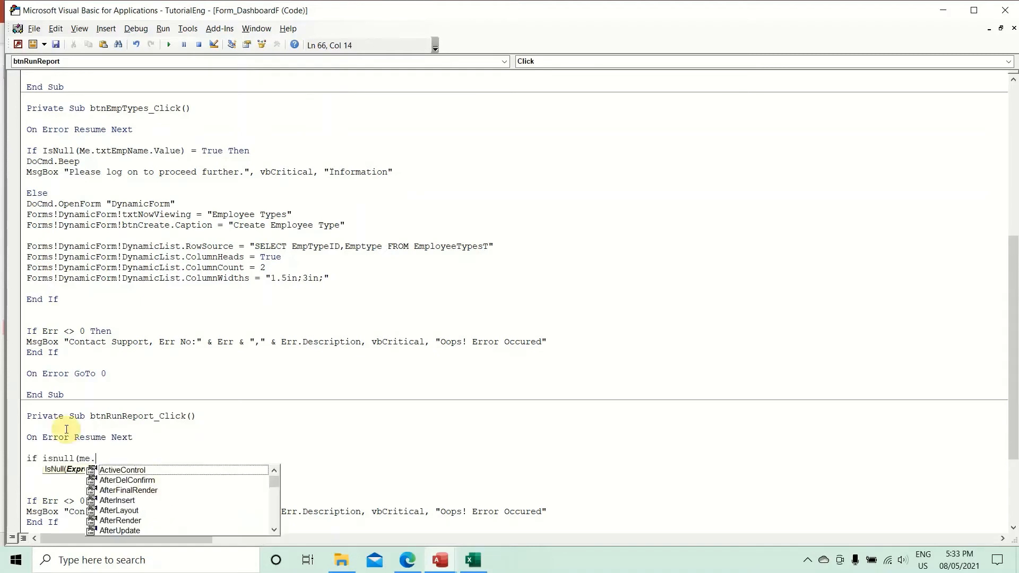
{"action": "type", "text": "cboAgent.val"}
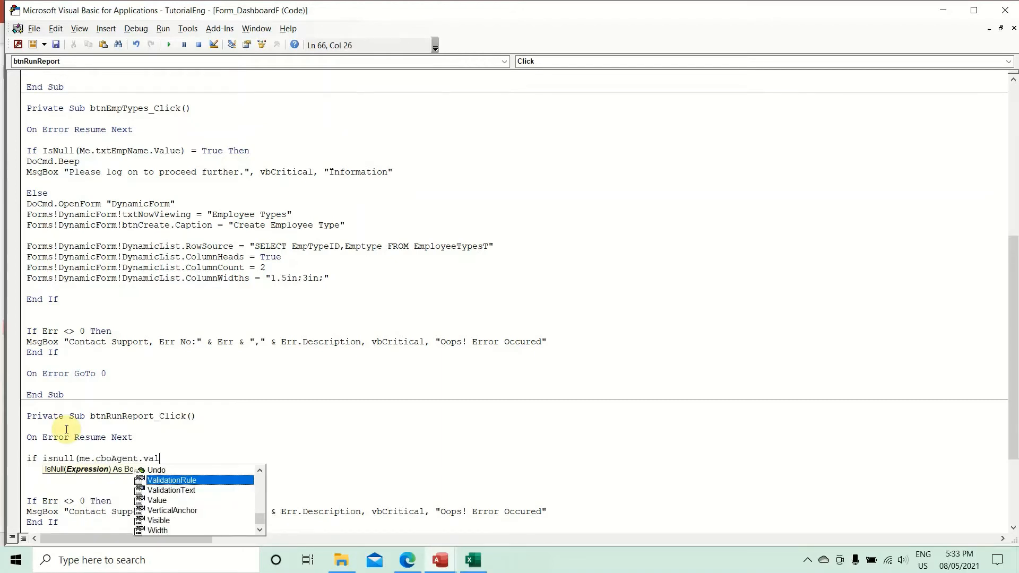
{"action": "type", "text": "ue)"}
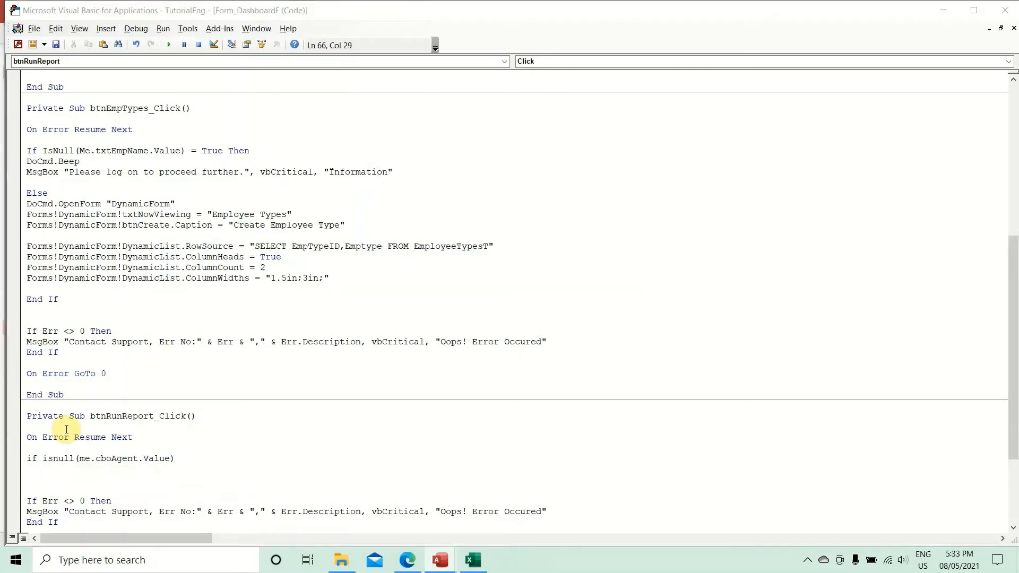
Step: Back in the dashboard's design, rename the Choose Report combo box as cboReportType
{"action": "key", "text": "alt+F11"}
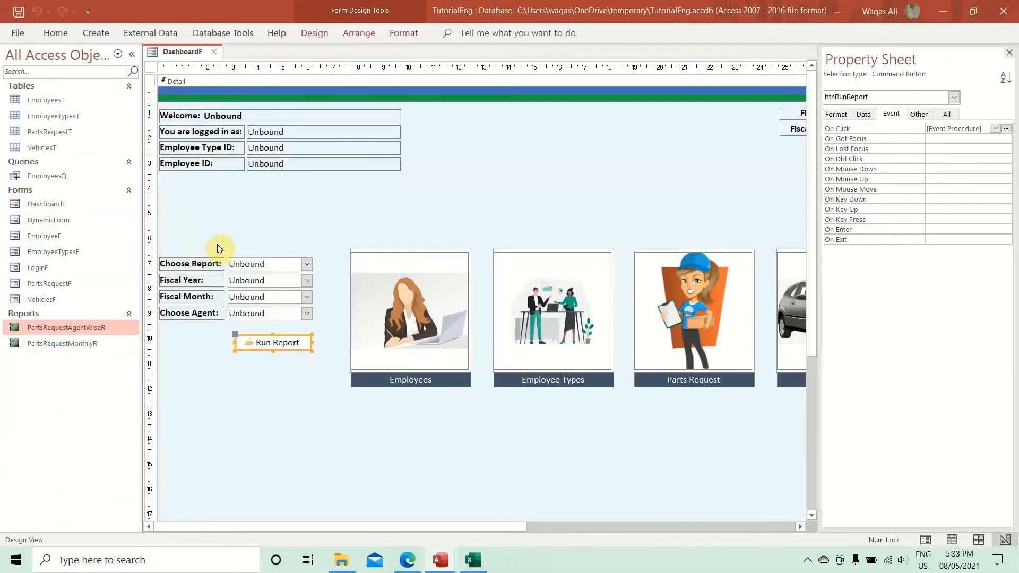
{"action": "left_click", "coordinate": [239, 260]}
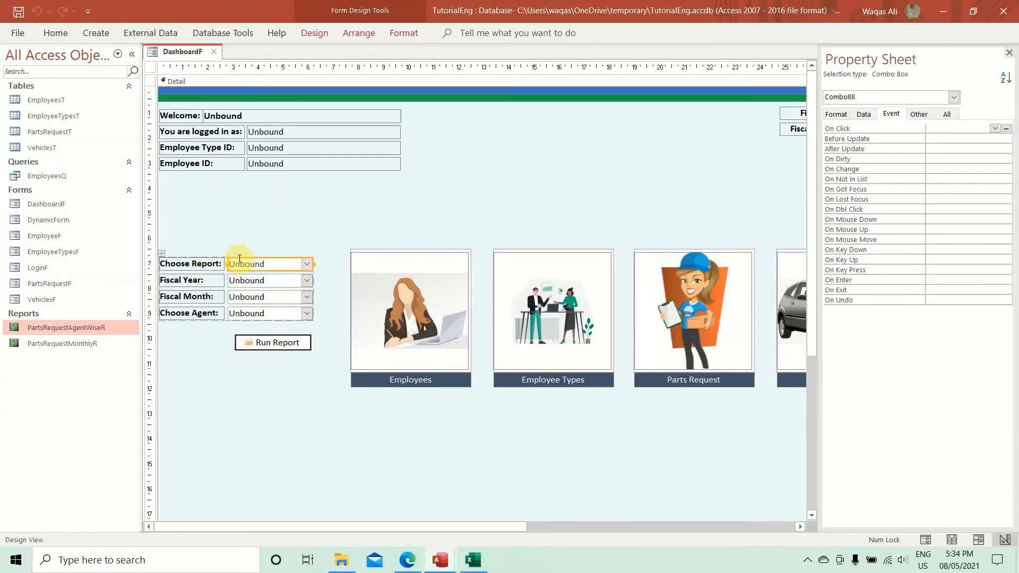
{"action": "left_click", "coordinate": [918, 114]}
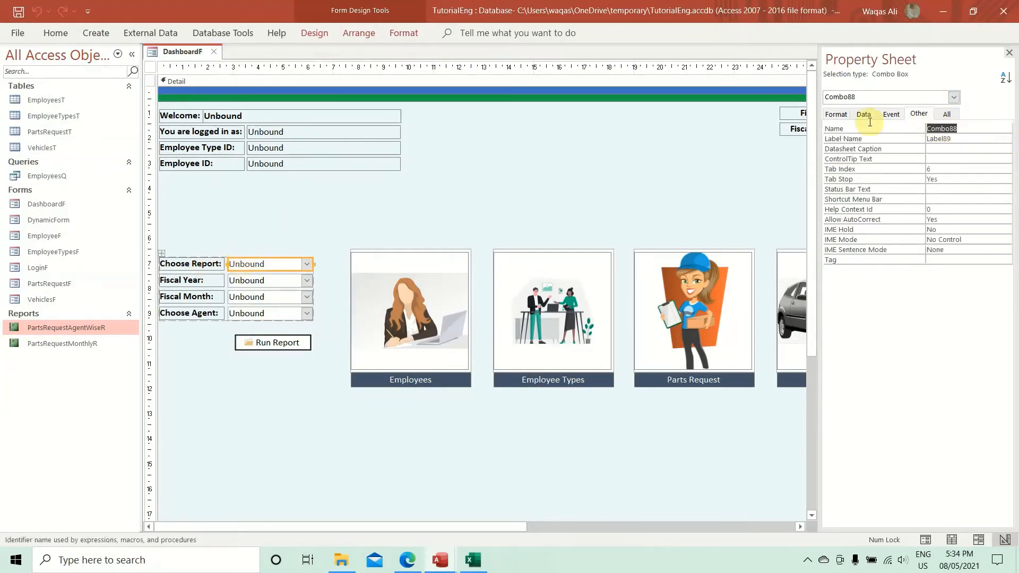
{"action": "type", "text": "cboReportT"}
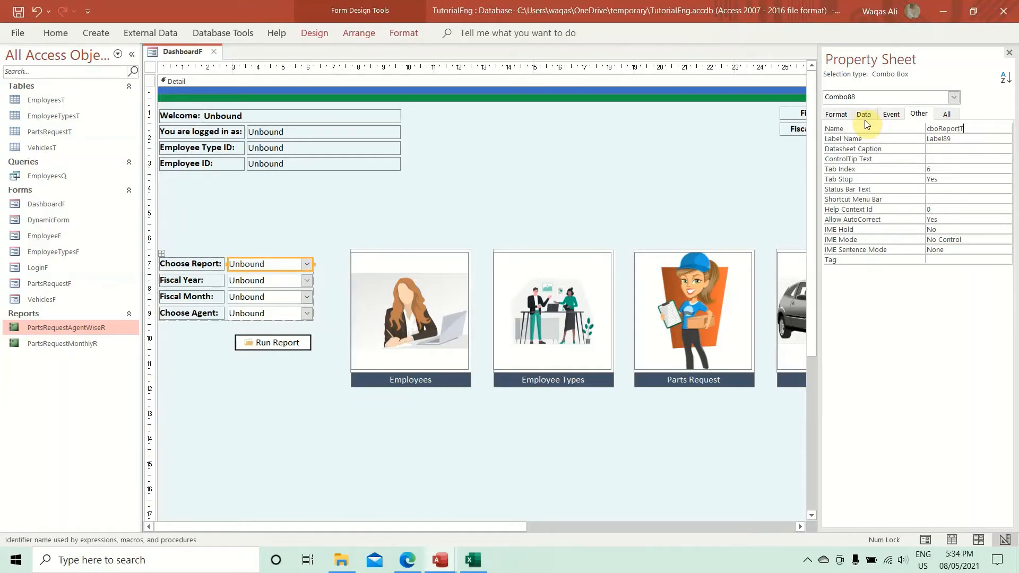
{"action": "key", "text": "Return"}
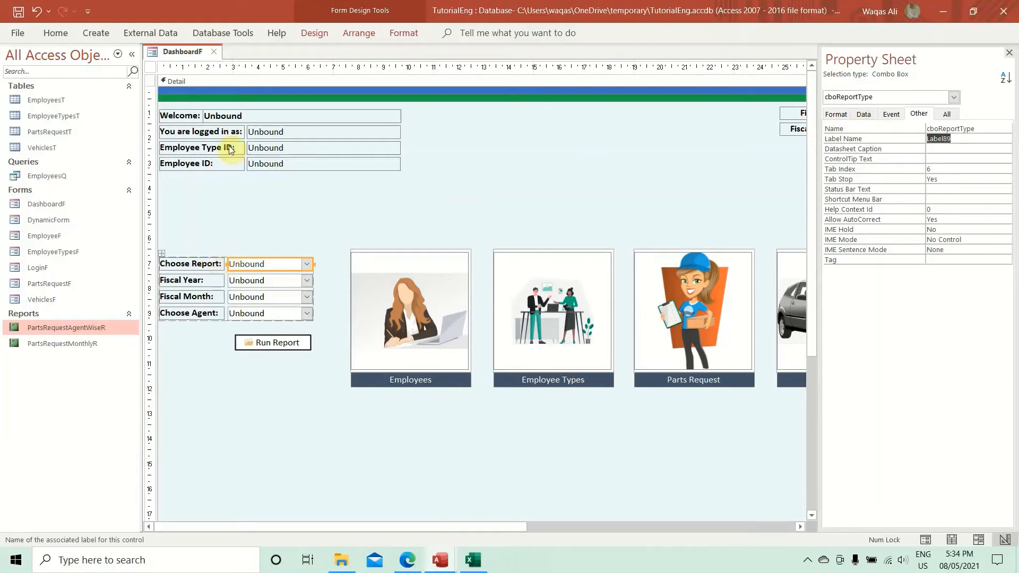
Step: Check the Agent Wise Report wording in the Choose Report combo box's Row Source and return to the btnRunReport_Click code
{"action": "left_click", "coordinate": [863, 114]}
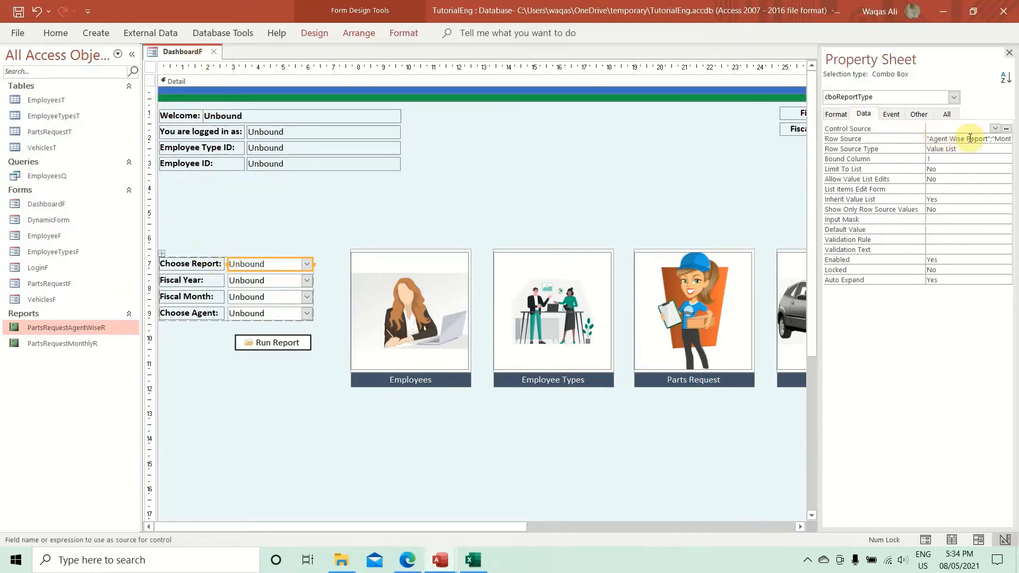
{"action": "left_click_drag", "start_coordinate": [988, 139], "coordinate": [929, 139]}
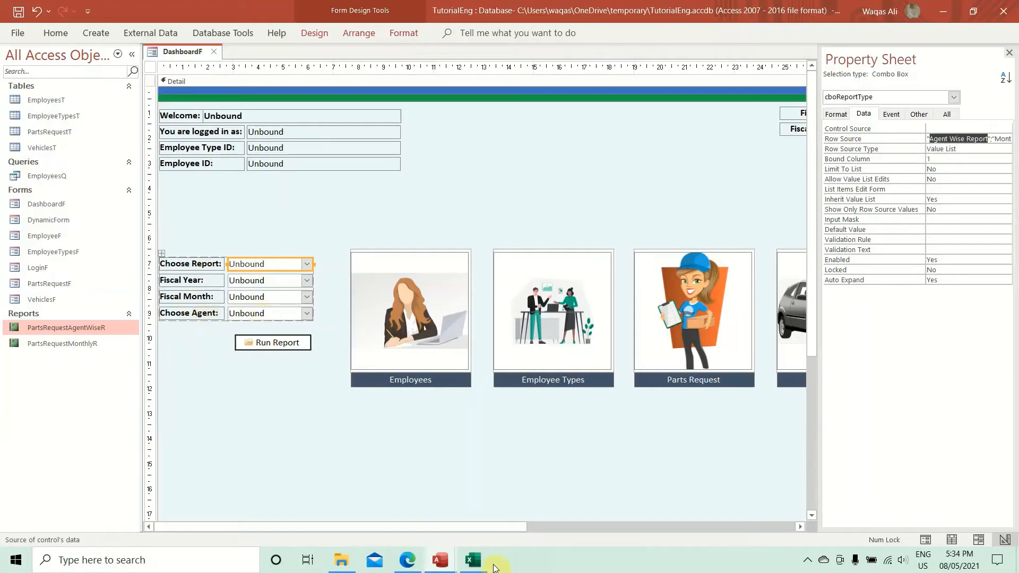
{"action": "left_click", "coordinate": [472, 560]}
{"action": "mouse_move", "coordinate": [439, 558]}
{"action": "left_click", "coordinate": [412, 507]}
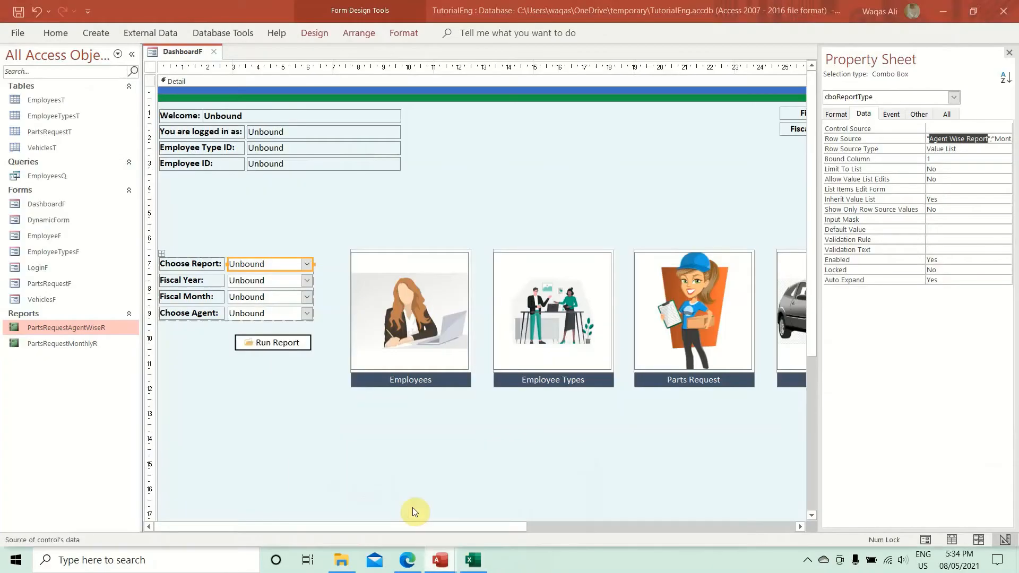
{"action": "left_click", "coordinate": [496, 503]}
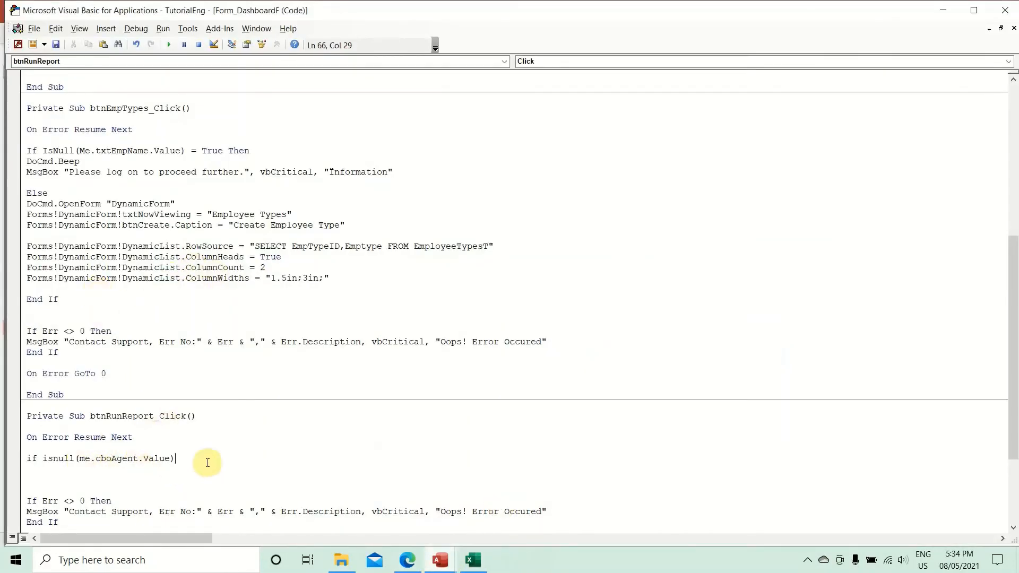
Step: Insert Me.cboReportType.Value into the If statement ahead of the IsNull test
{"action": "left_click_drag", "start_coordinate": [217, 458], "coordinate": [44, 460]}
{"action": "left_click", "coordinate": [44, 460]}
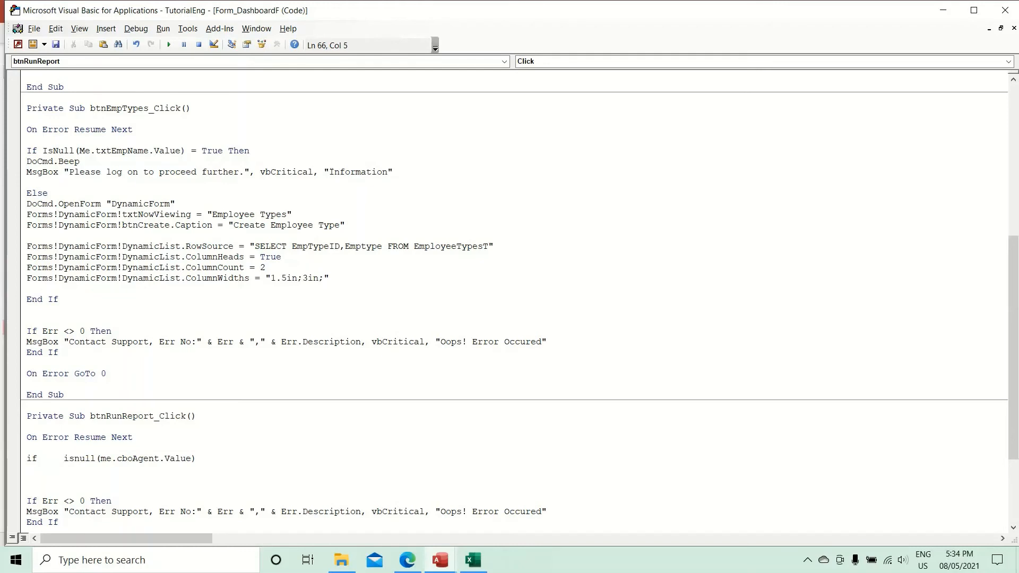
{"action": "type", "text": "me."}
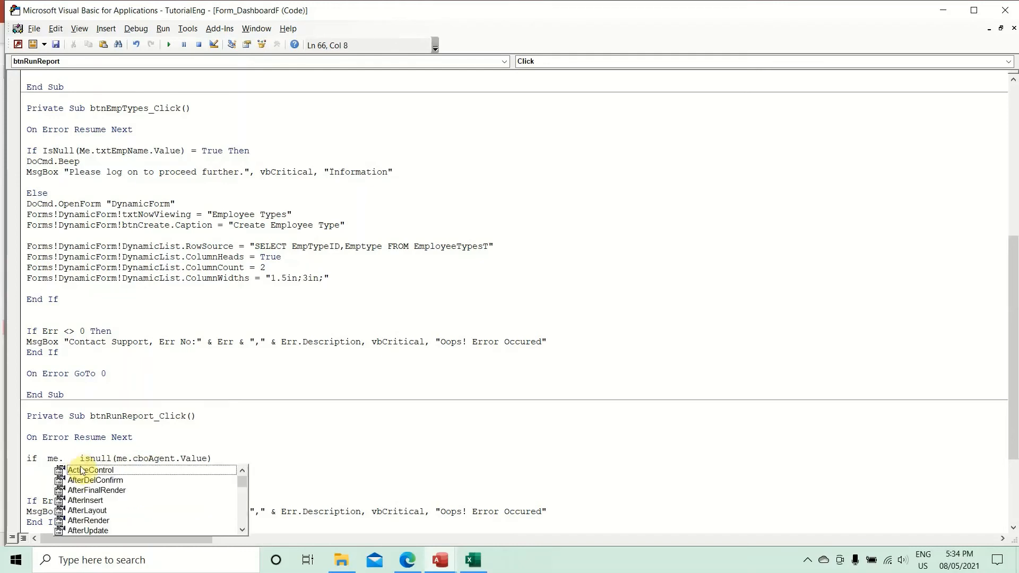
{"action": "type", "text": "cbo"}
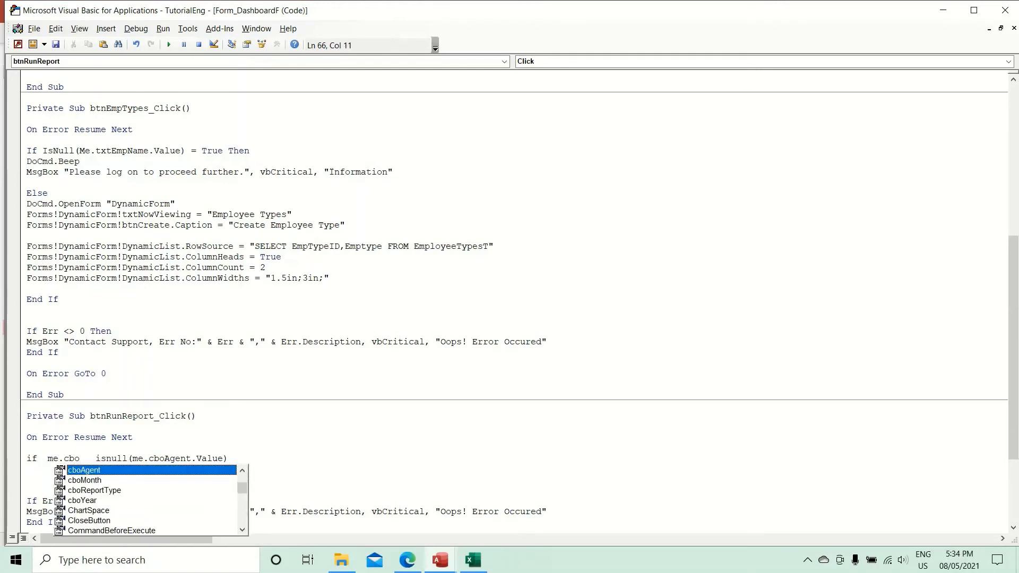
{"action": "key", "text": "Down"}
{"action": "key", "text": "Down"}
{"action": "key", "text": "Down"}
{"action": "key", "text": "Up"}
{"action": "key", "text": "Tab"}
{"action": "type", "text": "."}
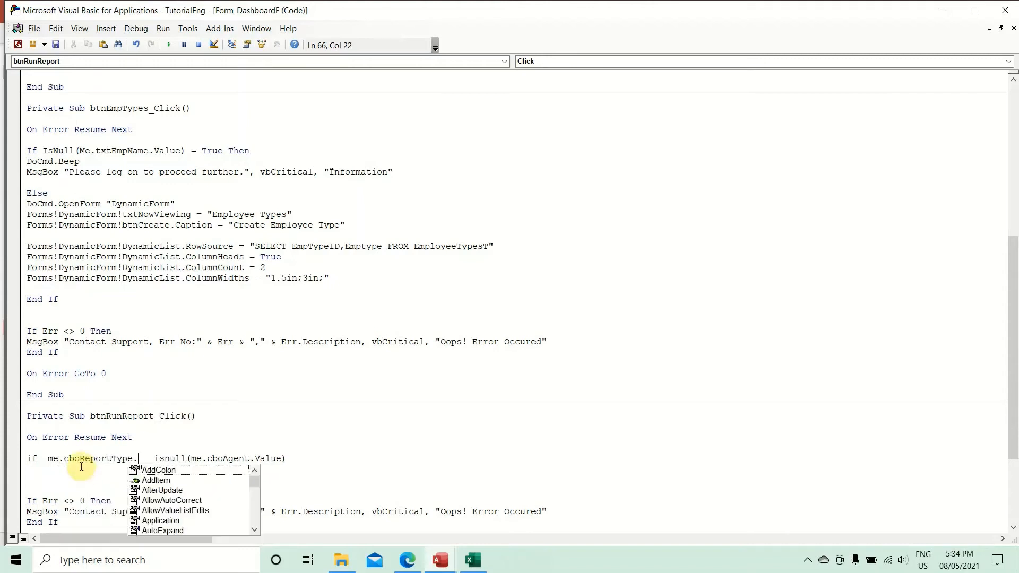
{"action": "type", "text": "val"}
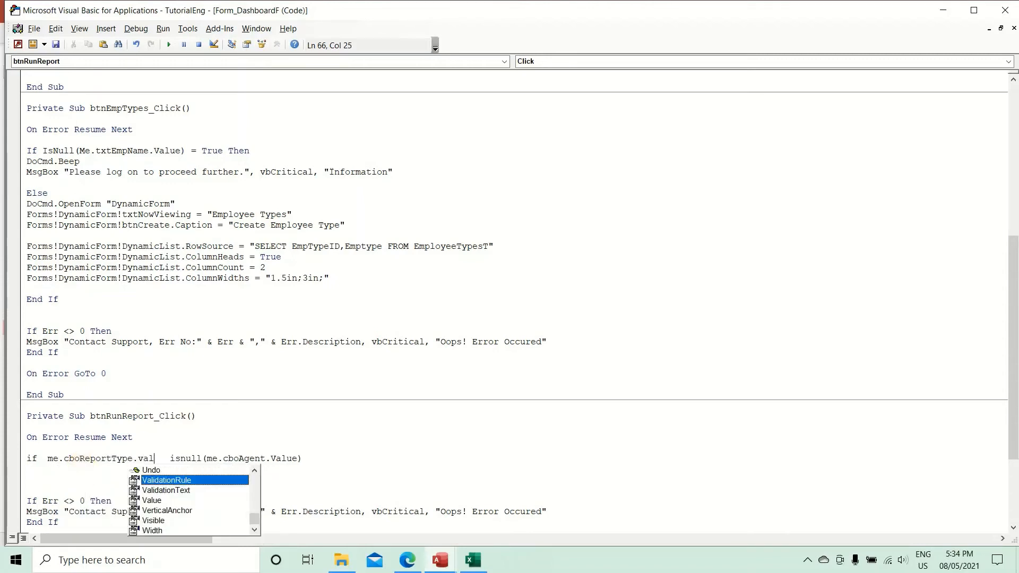
{"action": "key", "text": "Down"}
{"action": "key", "text": "Down"}
{"action": "key", "text": "Tab"}
Step: Compare the report type value with "Agent Wise Report" and join it to the IsNull test with And
{"action": "type", "text": "= \"Agent Wise Report"}
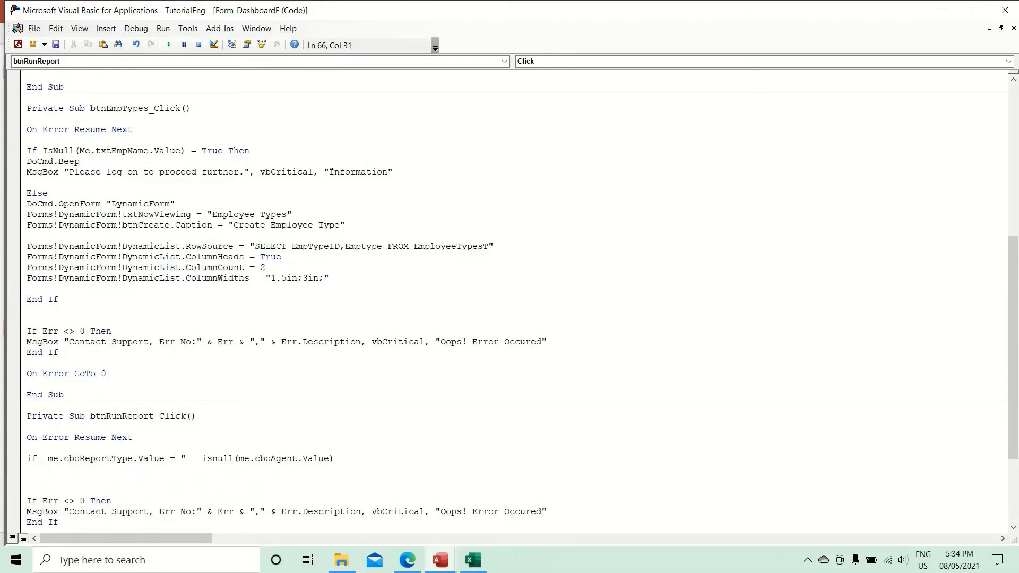
{"action": "type", "text": "\""}
{"action": "type", "text": " and"}
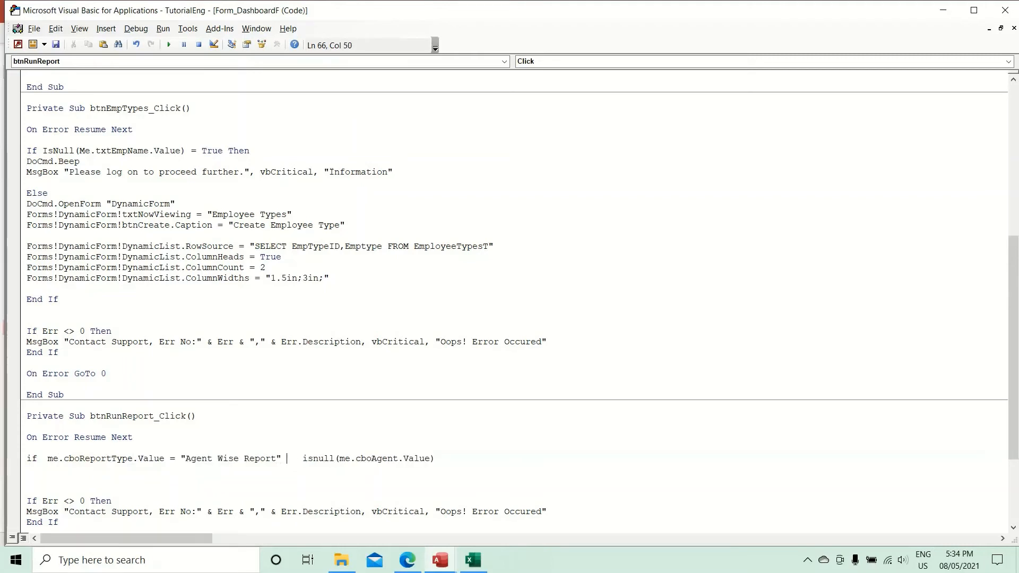
{"action": "key", "text": "BackSpace"}
{"action": "key", "text": "BackSpace"}
Step: Complete the If line by ending the IsNull test with = True Then, and start a new line below it
{"action": "left_click", "coordinate": [520, 450]}
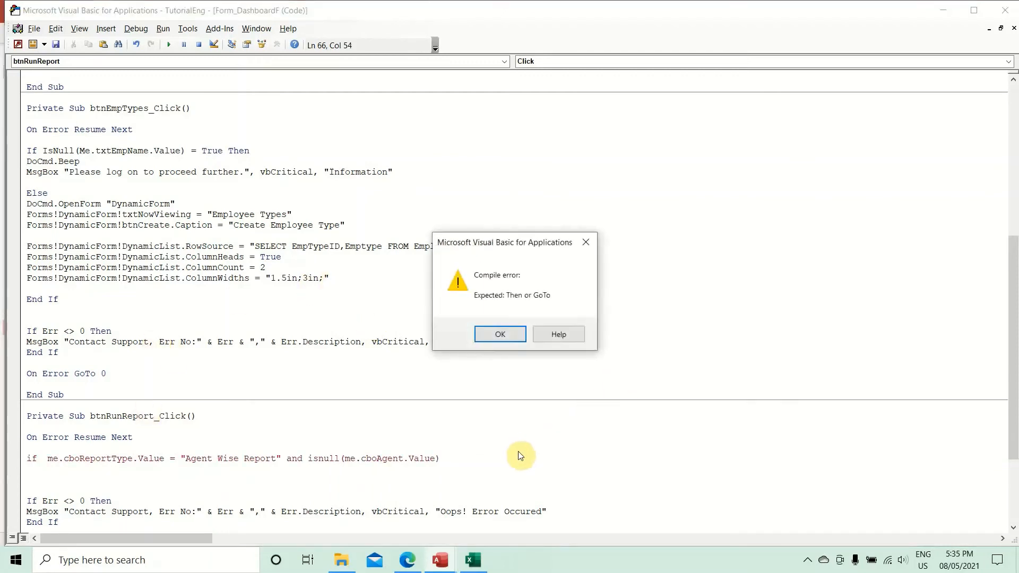
{"action": "key", "text": "Return"}
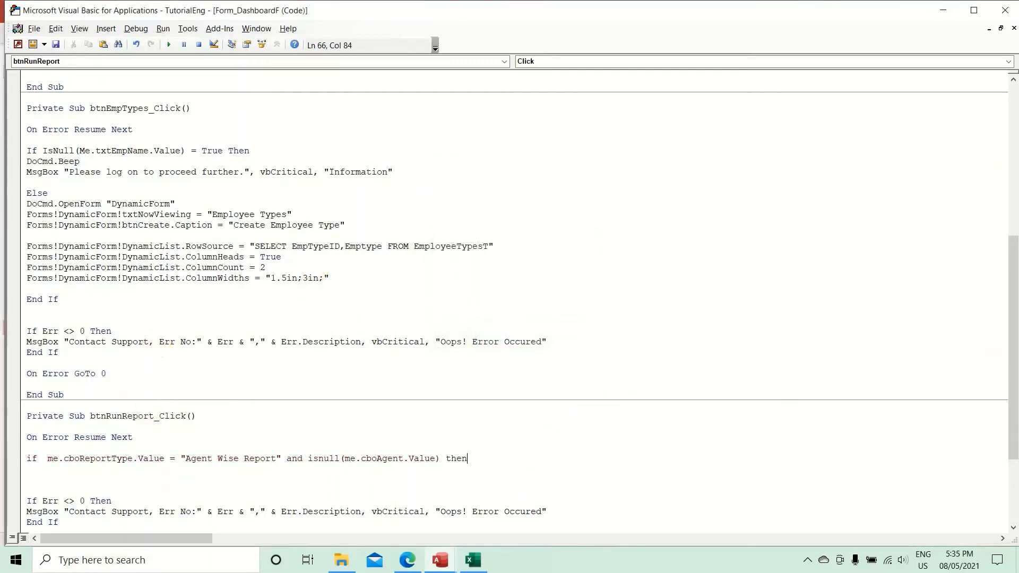
{"action": "type", "text": "= t"}
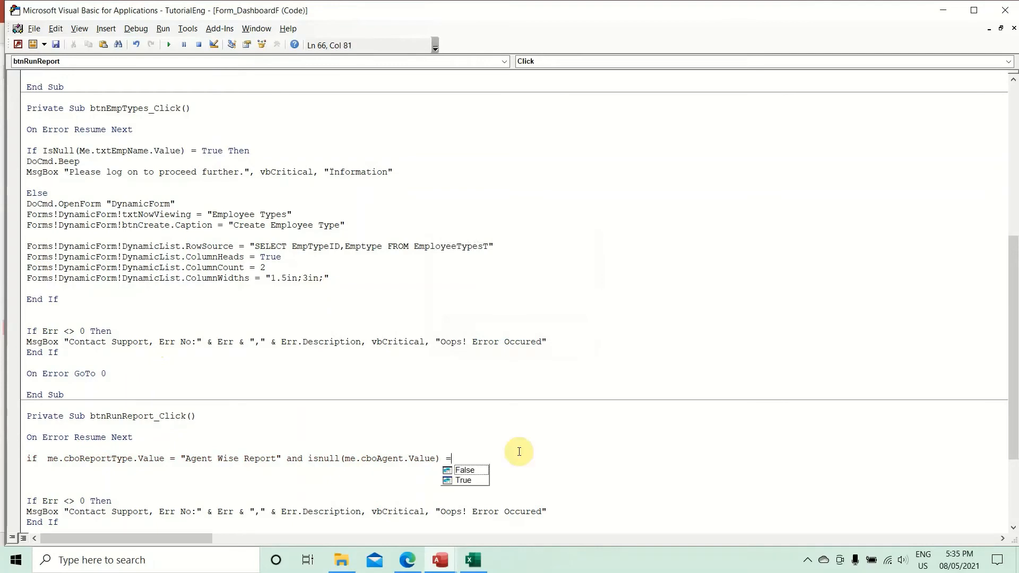
{"action": "type", "text": "hen"}
{"action": "key", "text": "BackSpace"}
{"action": "key", "text": "BackSpace"}
{"action": "type", "text": "en"}
{"action": "key", "text": "Return"}
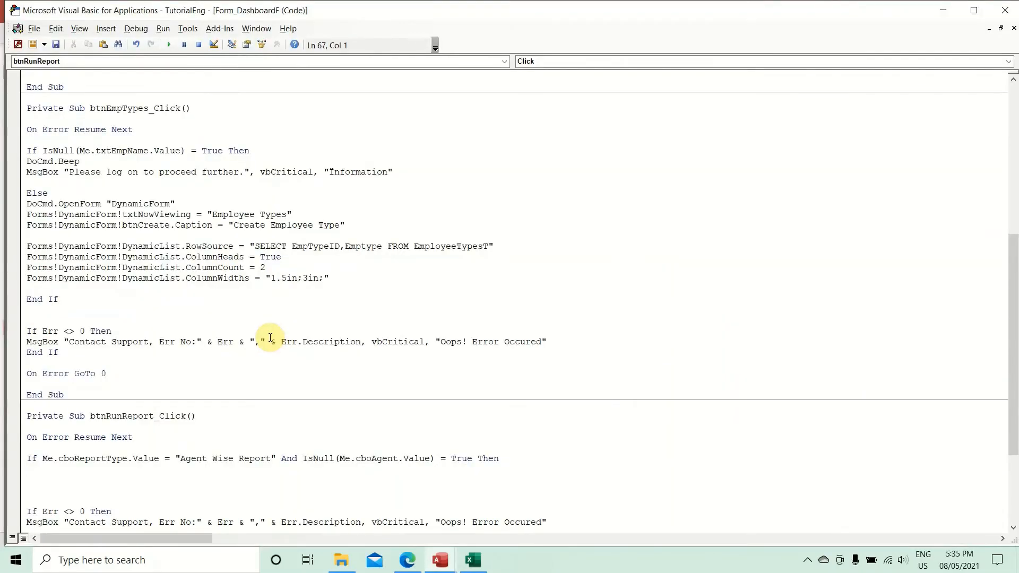
Step: Add DoCmd.Beep and a vbCritical message box saying "Please choose the agent from drop down list." titled "Input Required"
{"action": "type", "text": "docmd.Beep"}
{"action": "key", "text": "Return"}
{"action": "type", "text": "msgbox"}
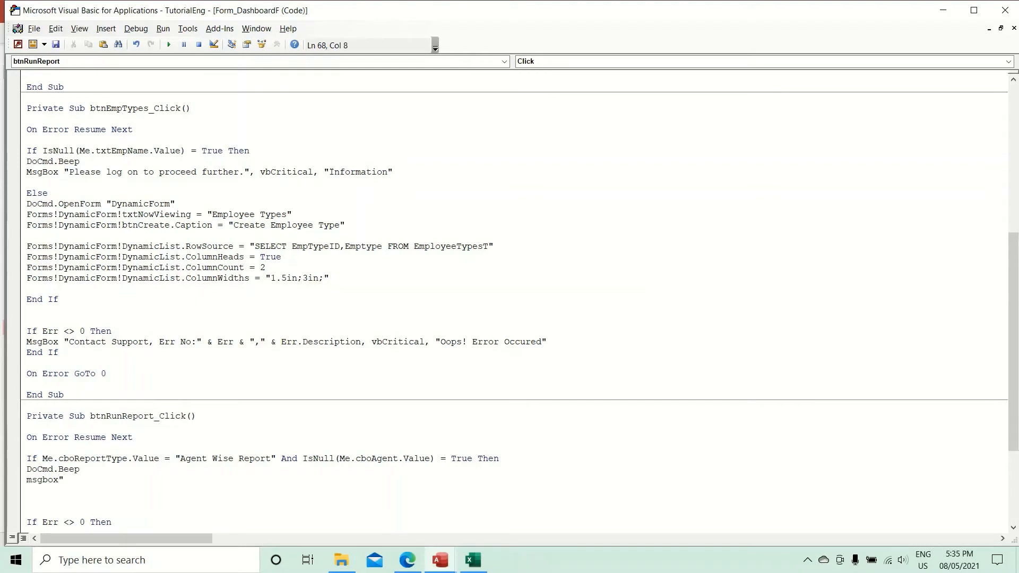
{"action": "type", "text": "\"Please choose the agent fro"}
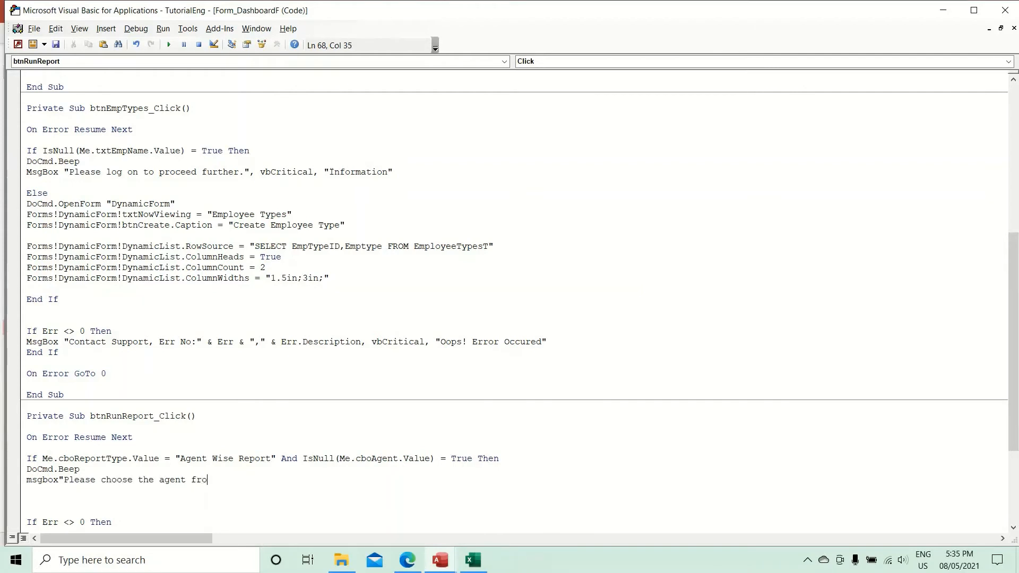
{"action": "type", "text": "m drop down list.\","}
{"action": "key", "text": "Down"}
{"action": "key", "text": "Down"}
{"action": "key", "text": "Down"}
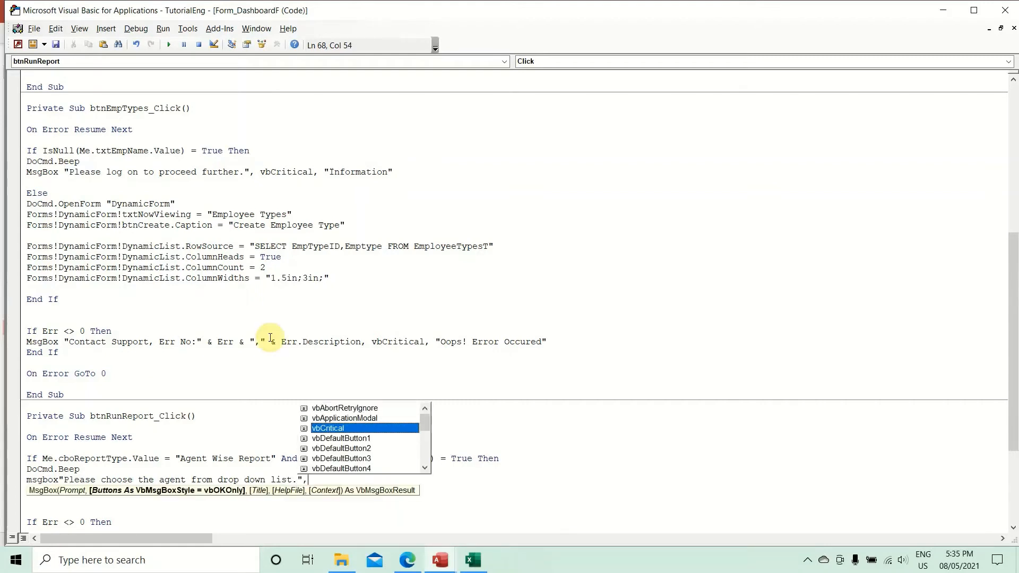
{"action": "key", "text": "Tab"}
{"action": "type", "text": ", "}
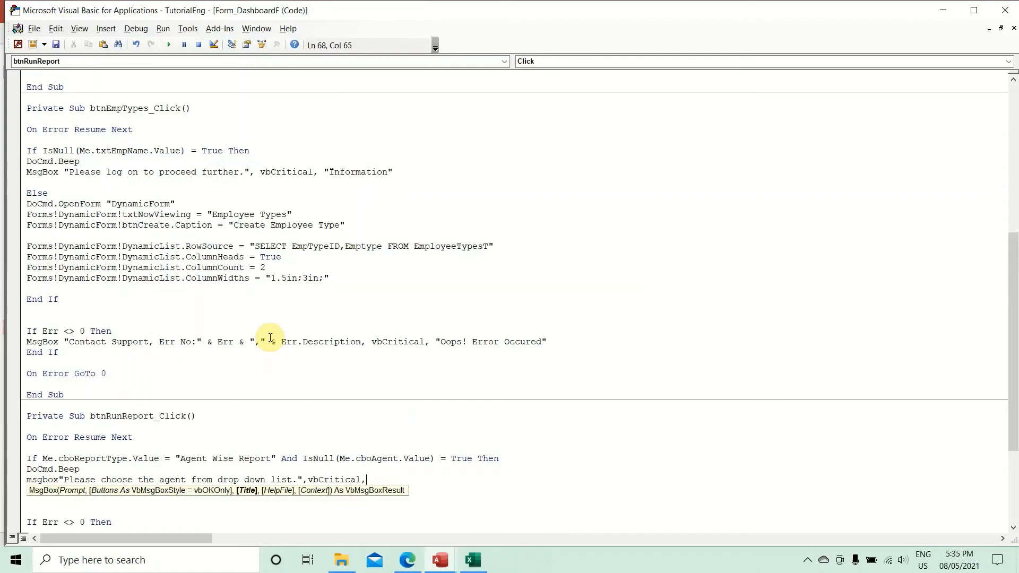
{"action": "type", "text": "\"Input Required\""}
{"action": "key", "text": "Return"}
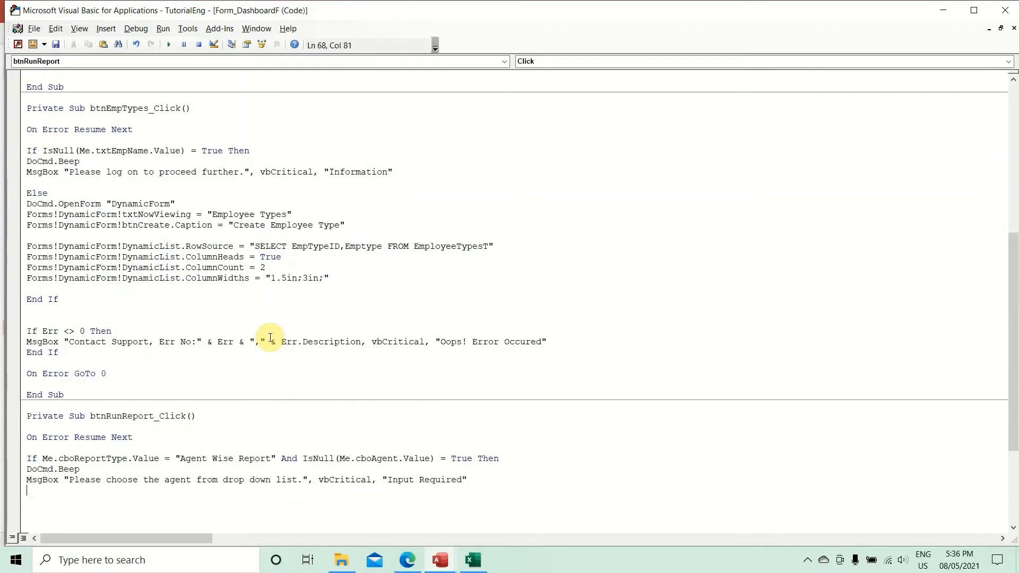
Step: Add an Else line below the message box statement, leaving blank lines above it
{"action": "key", "text": "Return"}
{"action": "type", "text": "else"}
{"action": "key", "text": "Return"}
{"action": "key", "text": "Up"}
{"action": "key", "text": "Return"}
{"action": "key", "text": "Return"}
Step: Add Me.cboAgent.SetFocus directly below the message box line and remove the extra blank line before Else
{"action": "key", "text": "Up"}
{"action": "key", "text": "Up"}
{"action": "type", "text": "me.cbo"}
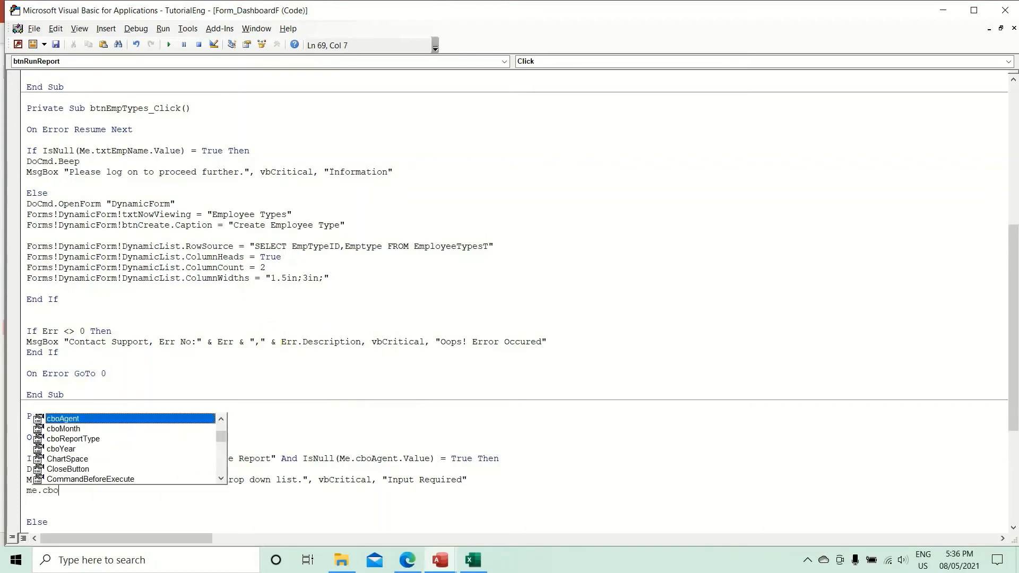
{"action": "type", "text": "Agent.SetFocus"}
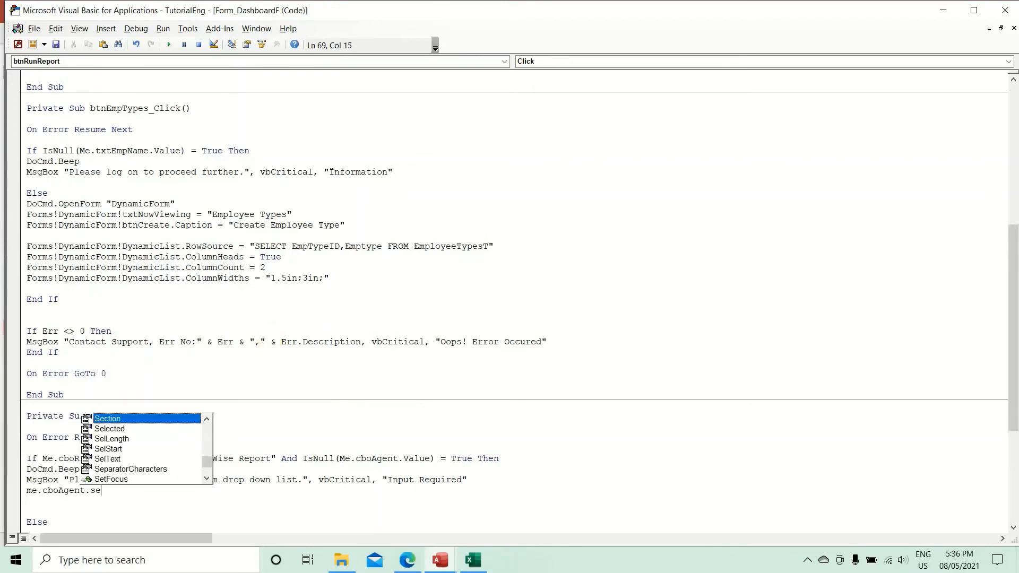
{"action": "key", "text": "Down"}
{"action": "key", "text": "Down"}
{"action": "key", "text": "BackSpace"}
{"action": "key", "text": "Down"}
{"action": "key", "text": "Down"}
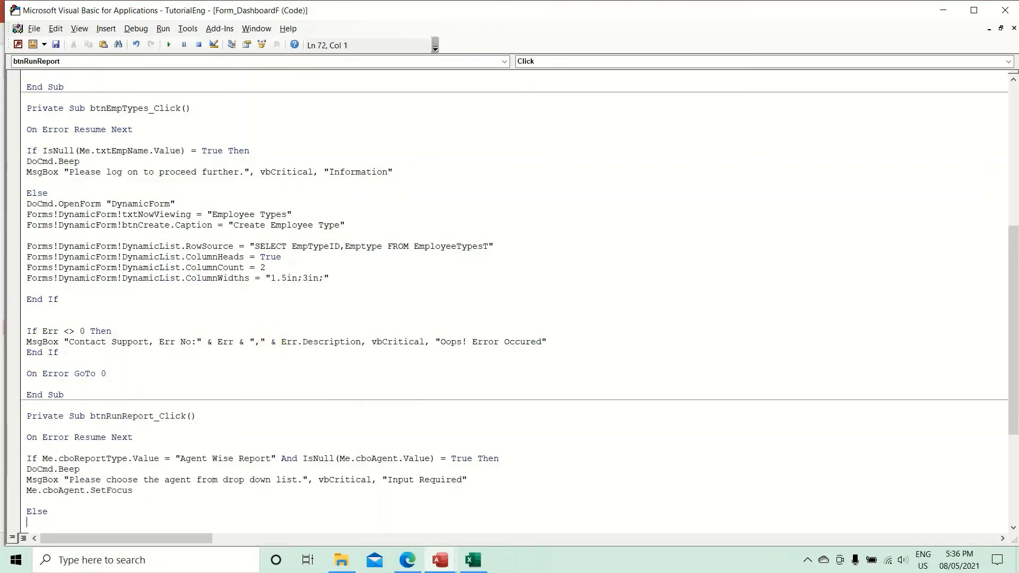
Step: Begin an indented nested If statement on the form's Me object in the Else branch
{"action": "scroll", "coordinate": [317, 387], "scroll_direction": "down", "scroll_amount": 6}
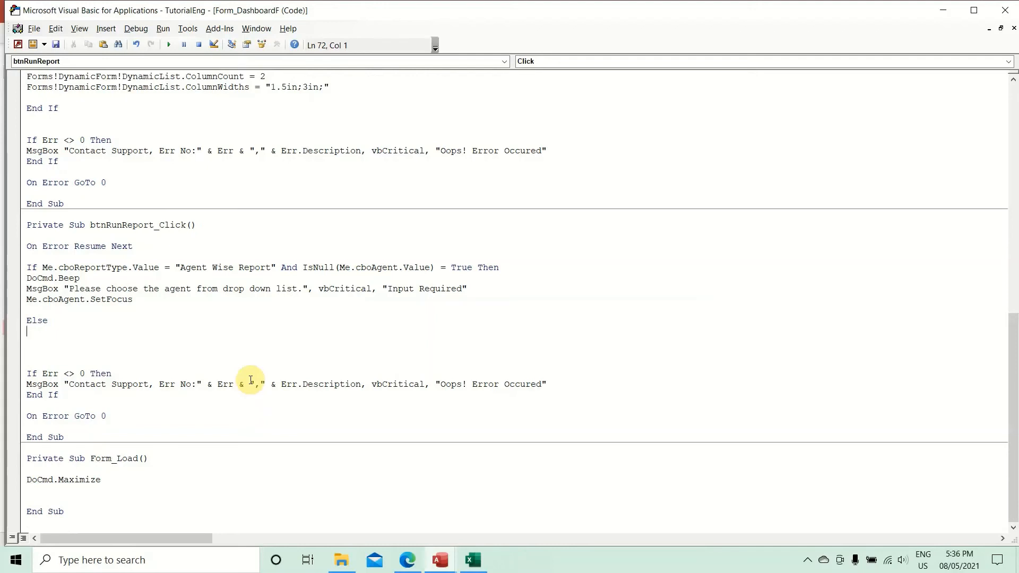
{"action": "key", "text": "Tab"}
{"action": "type", "text": "if me.cb"}
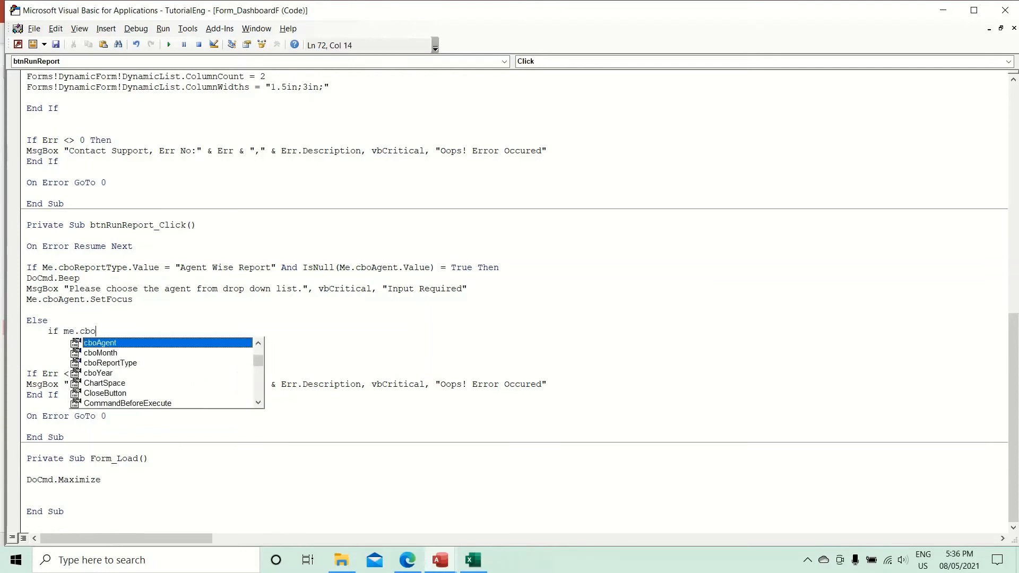
{"action": "type", "text": "oAgen"}
{"action": "key", "text": "BackSpace"}
{"action": "key", "text": "BackSpace"}
{"action": "key", "text": "BackSpace"}
{"action": "key", "text": "BackSpace"}
{"action": "key", "text": "BackSpace"}
{"action": "key", "text": "BackSpace"}
{"action": "key", "text": "BackSpace"}
{"action": "key", "text": "BackSpace"}
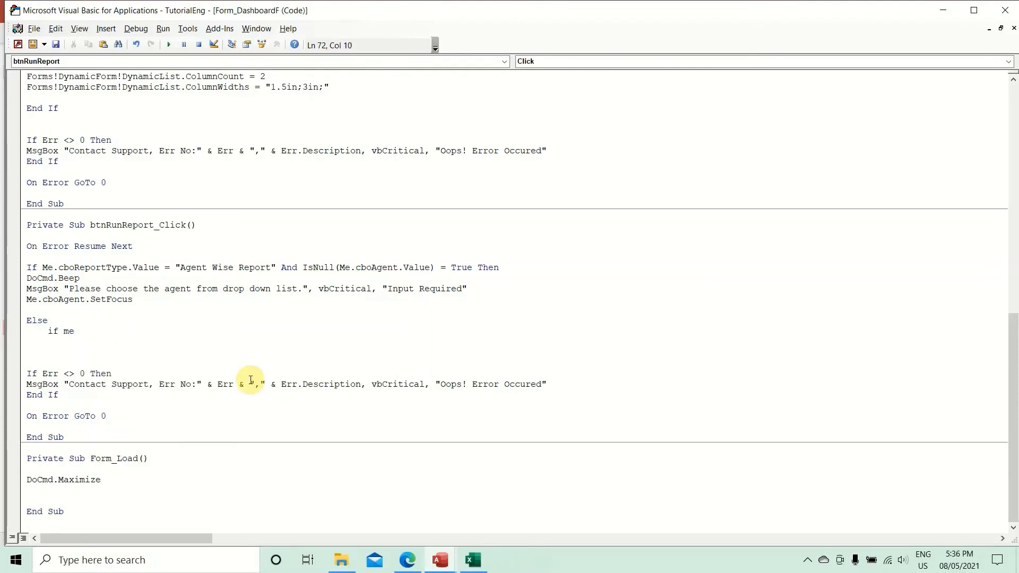
Step: Complete the nested If line as Me.cboReportType.Value = "Agent Wise Report" Then and start a new line below it
{"action": "type", "text": ".cbo"}
{"action": "key", "text": "Down"}
{"action": "key", "text": "Down"}
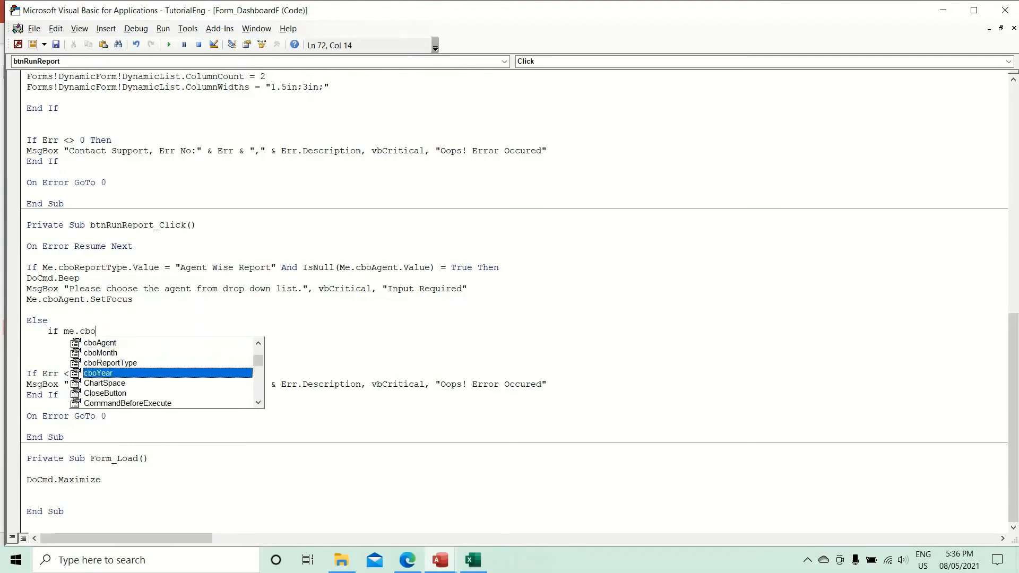
{"action": "key", "text": "Tab"}
{"action": "type", "text": ".va"}
{"action": "key", "text": "Down"}
{"action": "key", "text": "Tab"}
{"action": "type", "text": "= \"Agent Wise Report"}
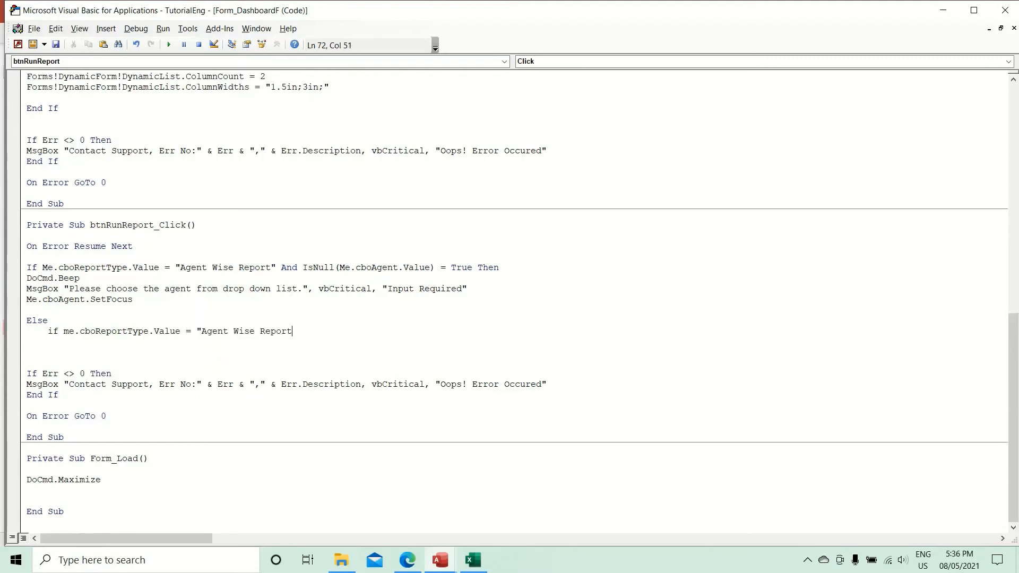
{"action": "type", "text": "\""}
{"action": "type", "text": " Then"}
{"action": "key", "text": "Return"}
Step: Add a DoCmd.OpenReport statement using the report name PartsRequestAgentWiseR, copied from the database's report list
{"action": "type", "text": "docmd."}
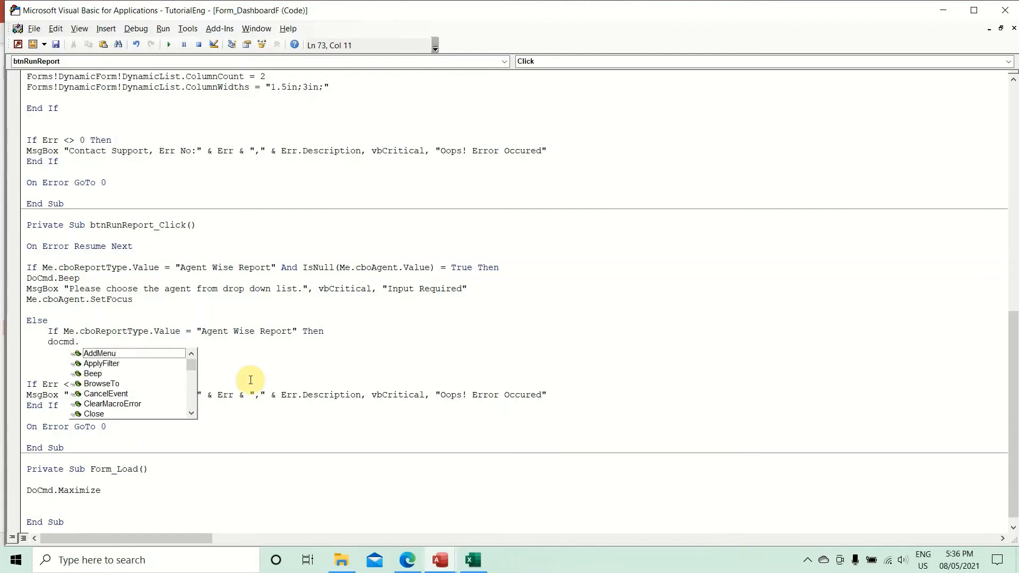
{"action": "type", "text": "openre"}
{"action": "key", "text": "Tab"}
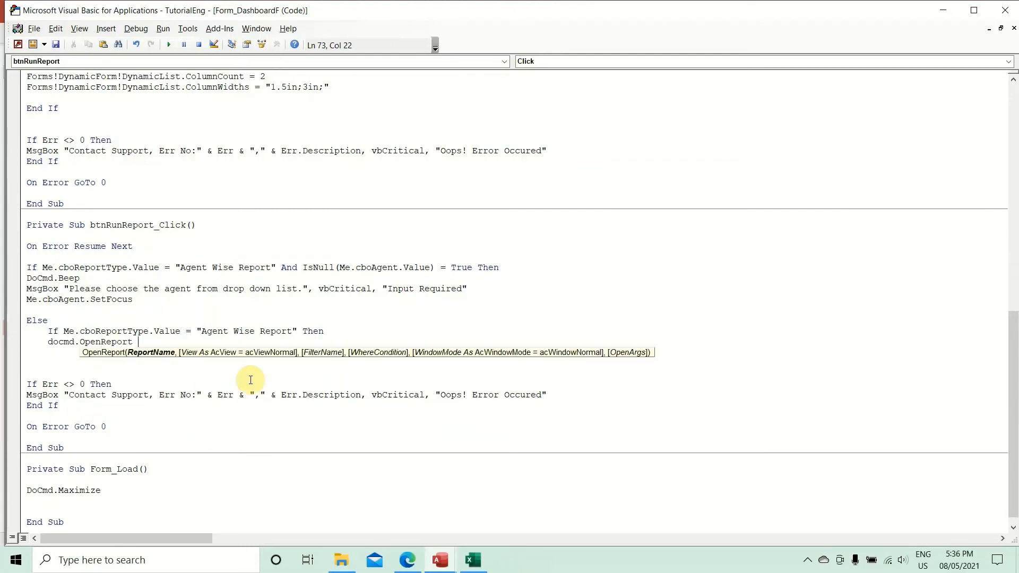
{"action": "key", "text": "alt+Tab"}
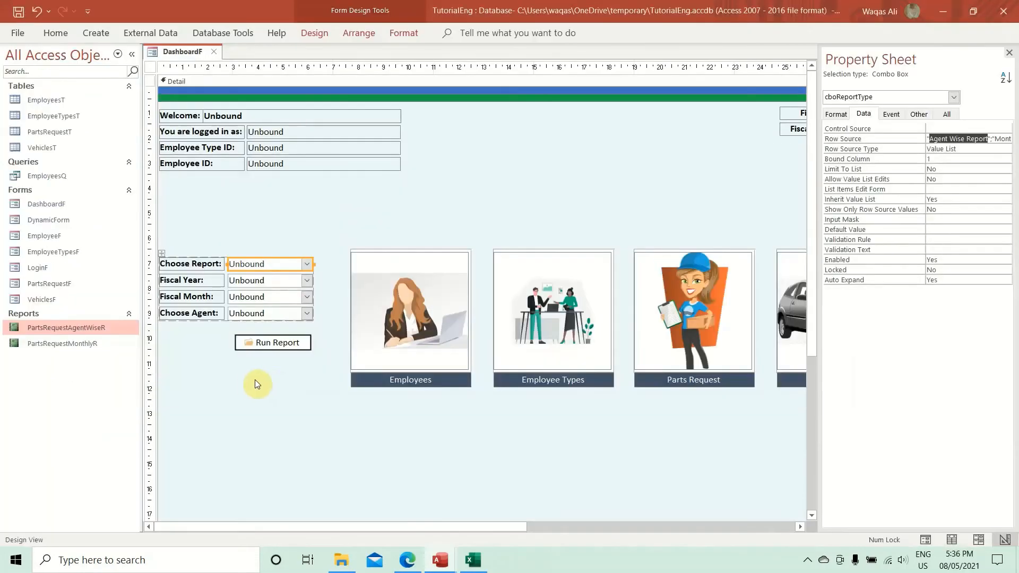
{"action": "right_click", "coordinate": [81, 324]}
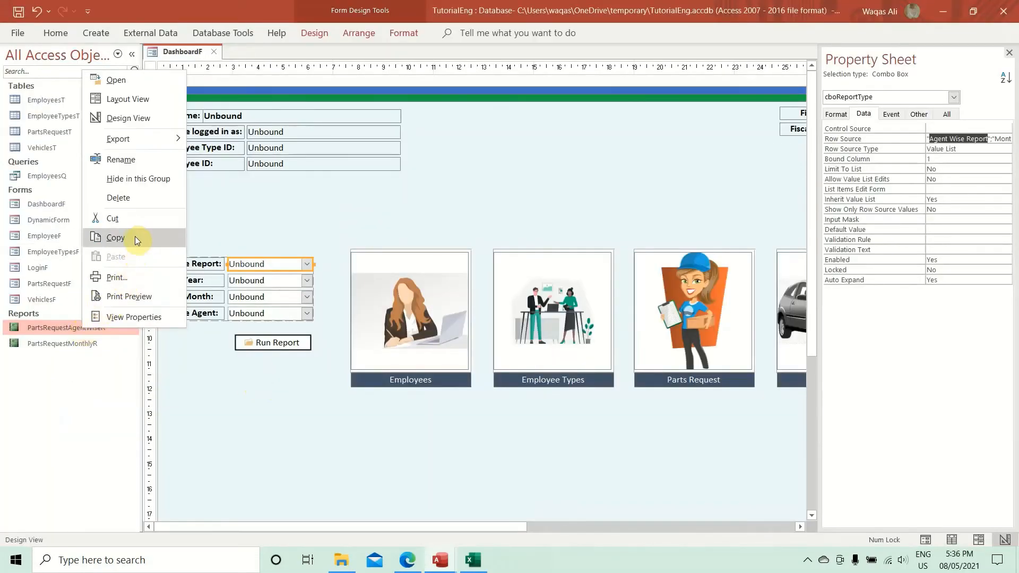
{"action": "left_click", "coordinate": [135, 157]}
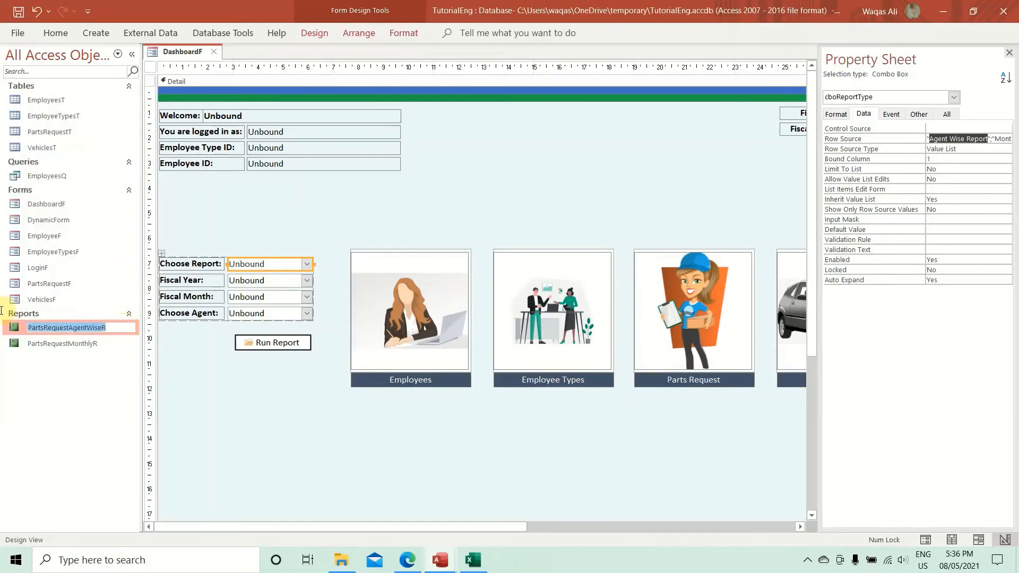
{"action": "key", "text": "ctrl+c"}
{"action": "key", "text": "alt+Tab"}
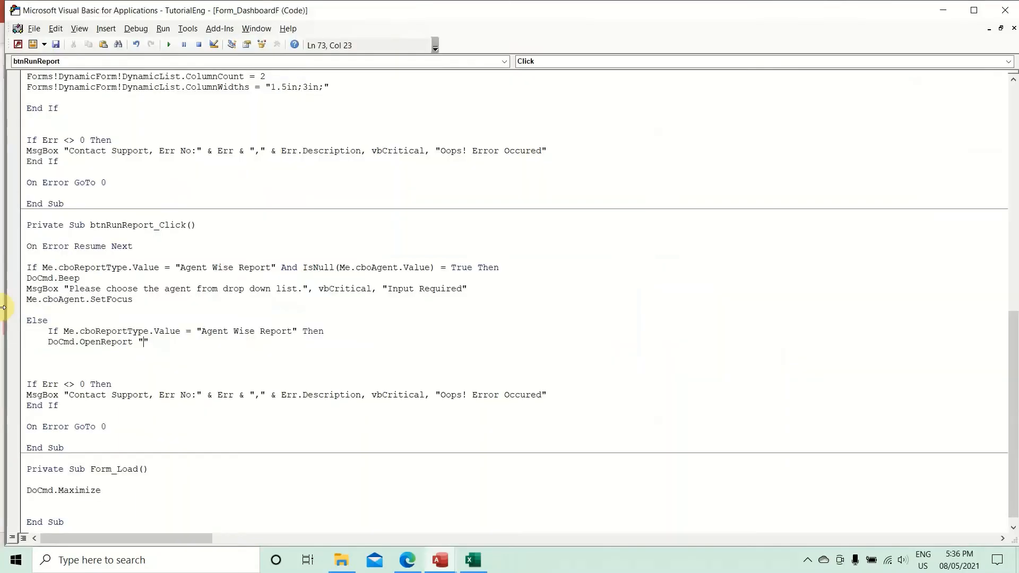
{"action": "key", "text": "ctrl+v"}
Step: Set the OpenReport view to acViewReport and the window mode to acDialog, leaving the filter and where arguments empty
{"action": "type", "text": ","}
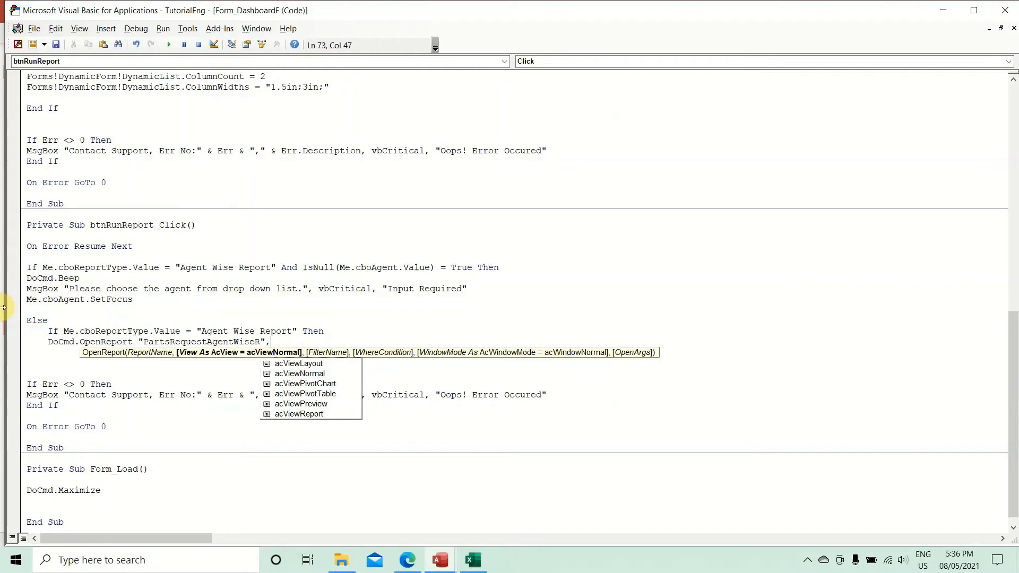
{"action": "key", "text": "Down"}
{"action": "key", "text": "Down"}
{"action": "key", "text": "Down"}
{"action": "key", "text": "Down"}
{"action": "key", "text": "Down"}
{"action": "key", "text": "Down"}
{"action": "key", "text": "Down"}
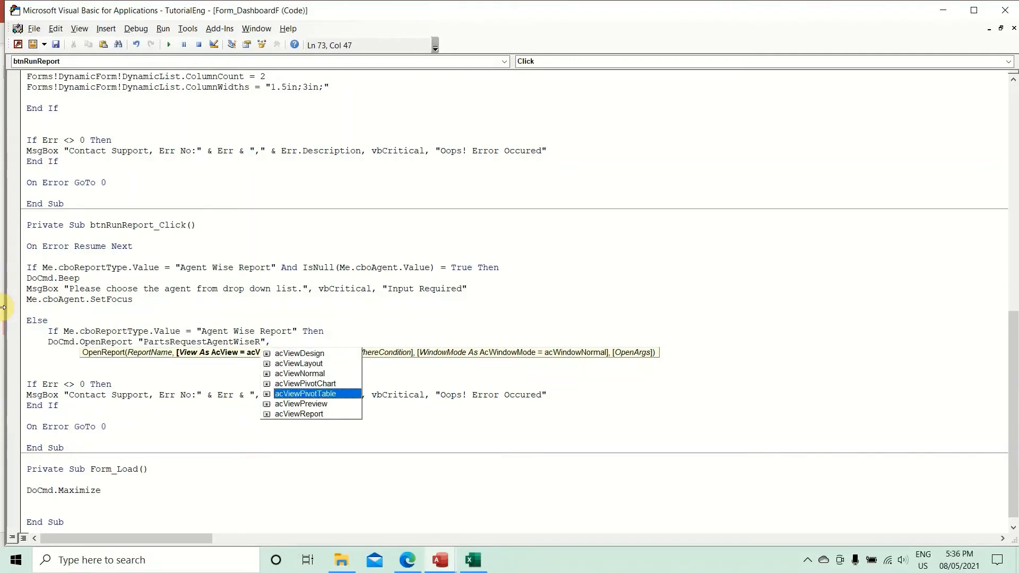
{"action": "key", "text": "Tab"}
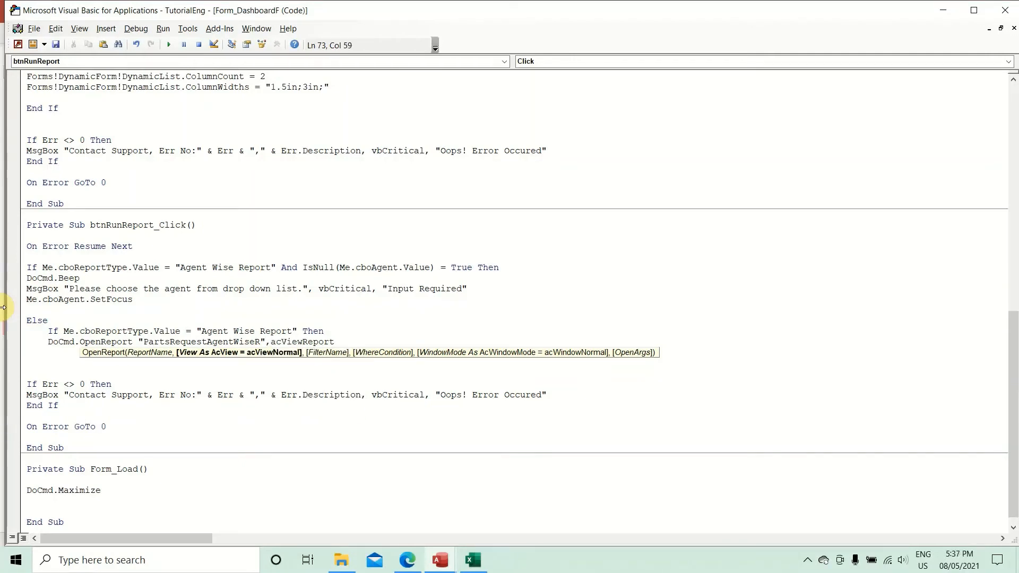
{"action": "type", "text": ","}
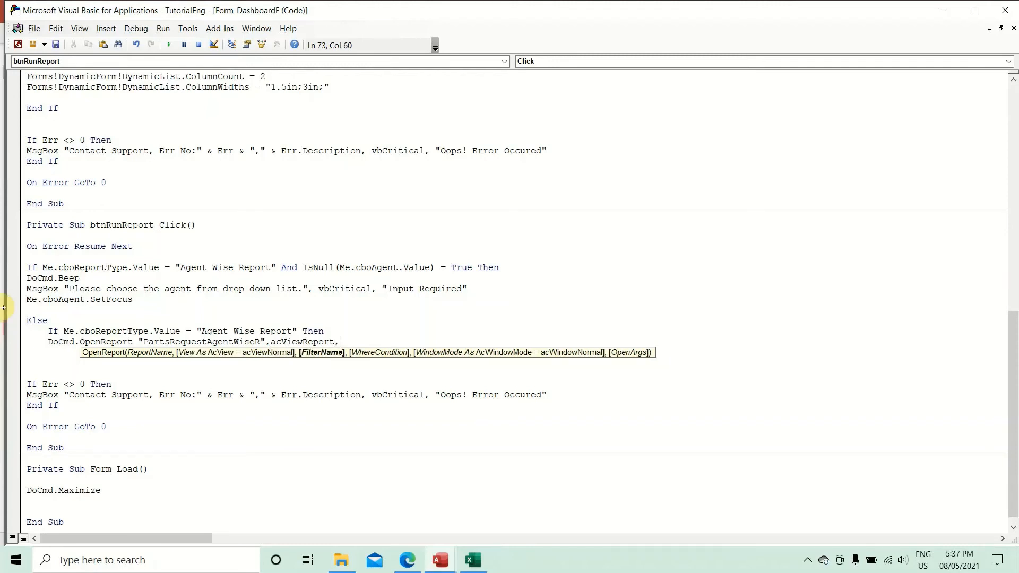
{"action": "type", "text": ",,"}
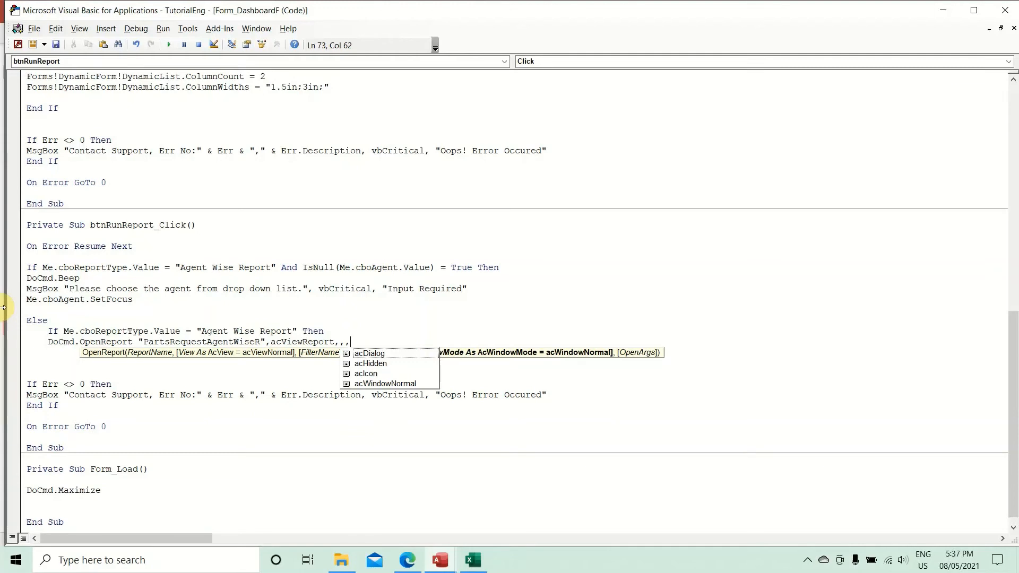
{"action": "key", "text": "Tab"}
Step: Close the nested If with End If and compile the project
{"action": "key", "text": "Return"}
{"action": "type", "text": "End If"}
{"action": "key", "text": "Return"}
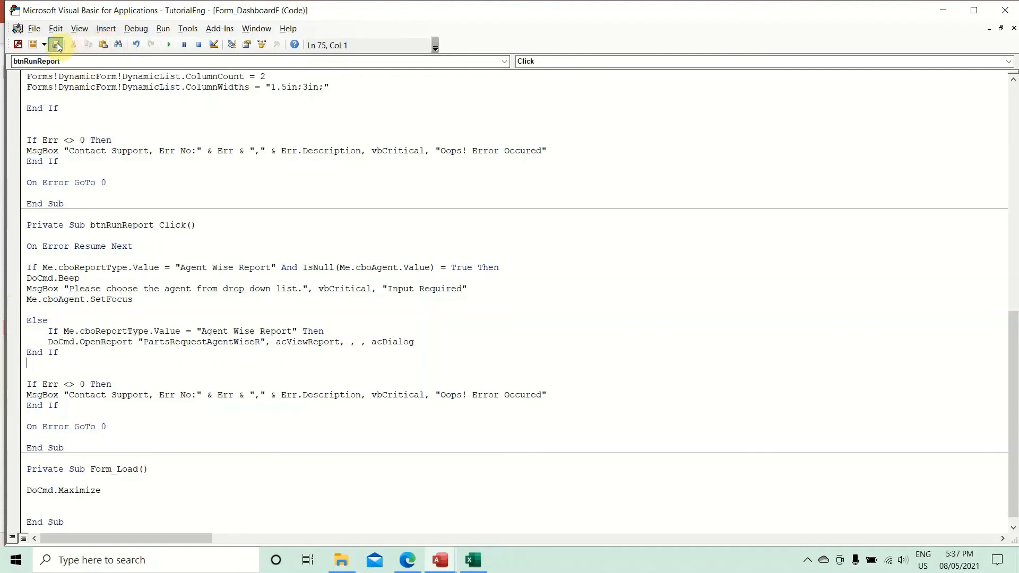
{"action": "left_click", "coordinate": [136, 28]}
{"action": "left_click", "coordinate": [144, 42]}
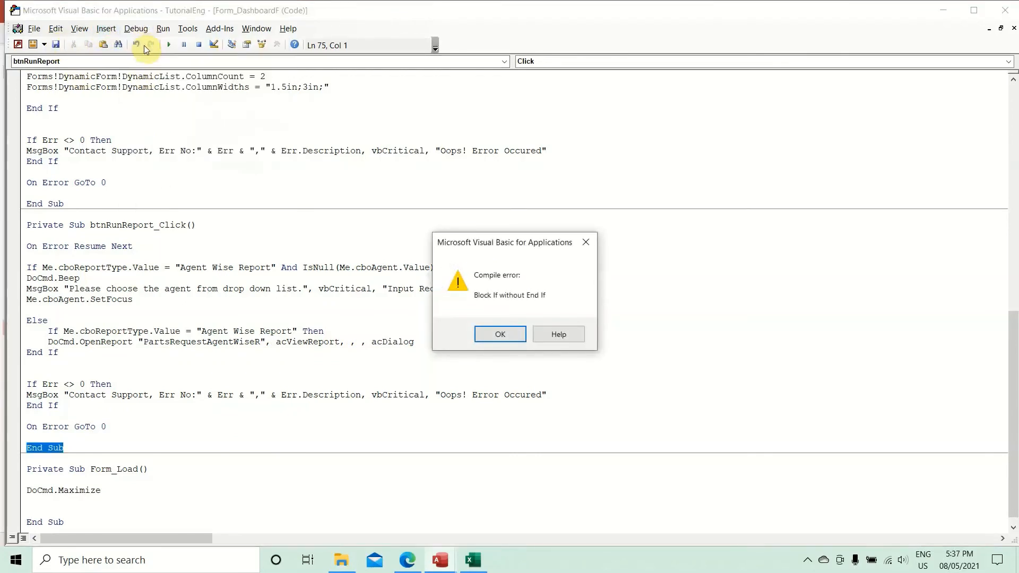
{"action": "left_click", "coordinate": [490, 333]}
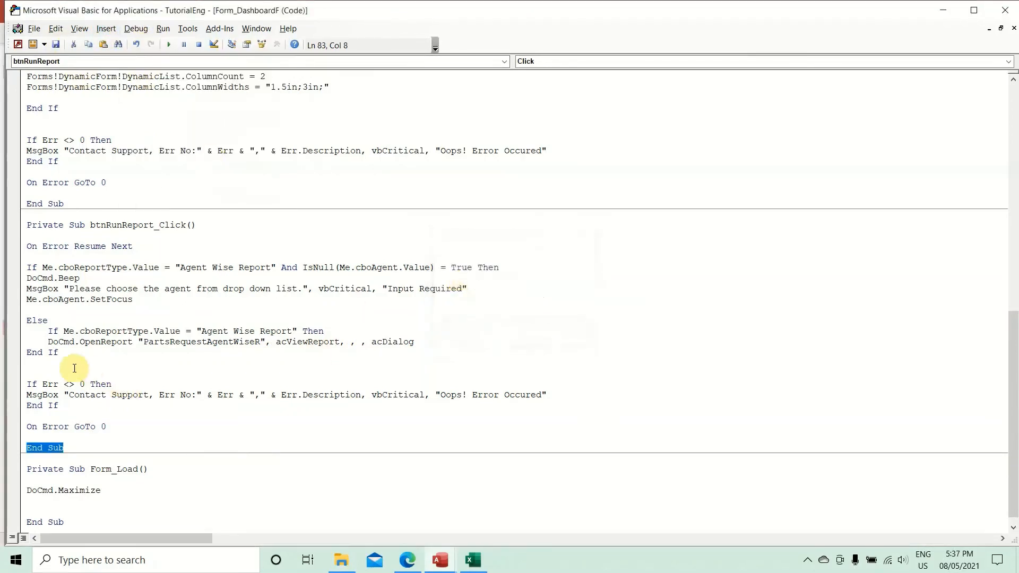
Step: Add a second End If to close the outer If block and compile the project again
{"action": "left_click", "coordinate": [74, 367]}
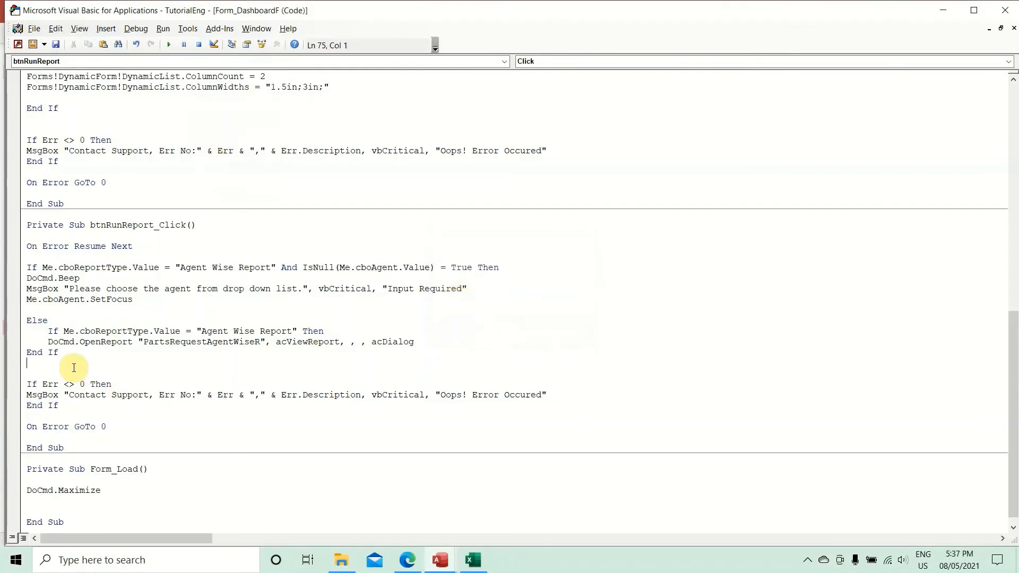
{"action": "type", "text": "endif"}
{"action": "key", "text": "Down"}
{"action": "left_click", "coordinate": [136, 28]}
{"action": "left_click", "coordinate": [139, 41]}
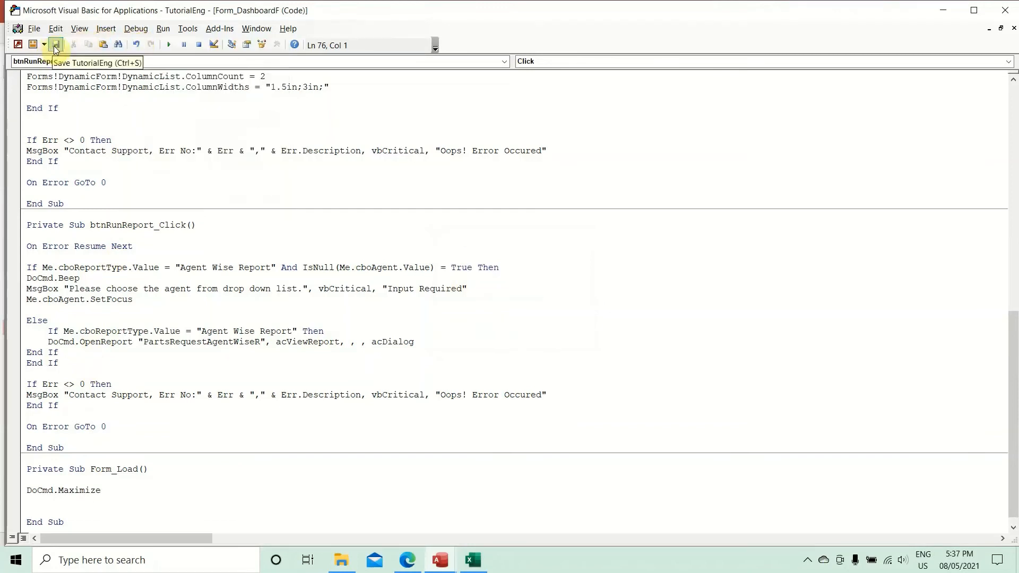
Step: Close the code editor and switch the DashboardF form to Form View
{"action": "left_click", "coordinate": [1004, 10]}
{"action": "right_click", "coordinate": [170, 53]}
{"action": "left_click", "coordinate": [210, 128]}
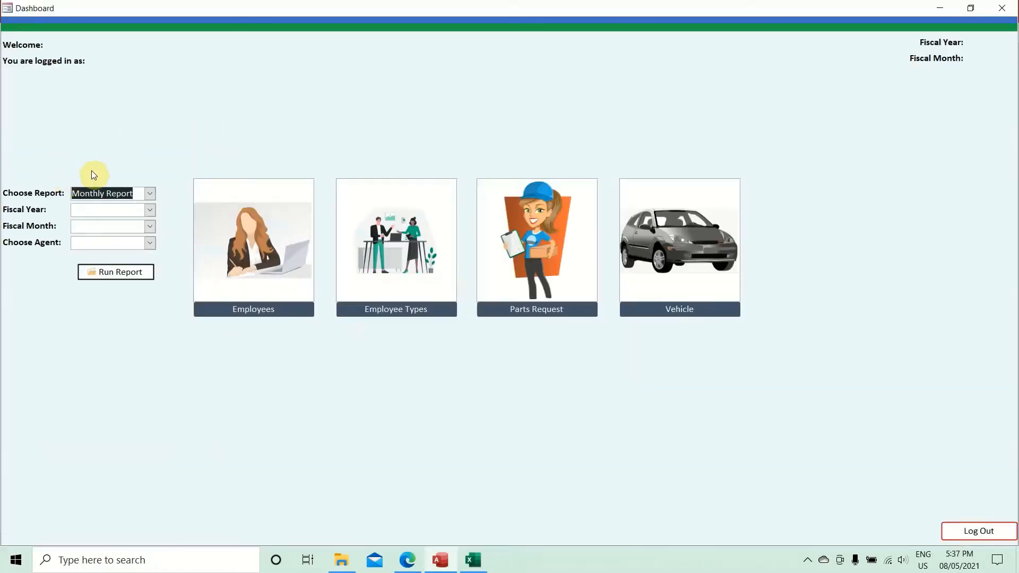
Step: Run the Agent Wise Report for agent Tom Cruise and check the Requested By name in the opened report
{"action": "left_click", "coordinate": [151, 194]}
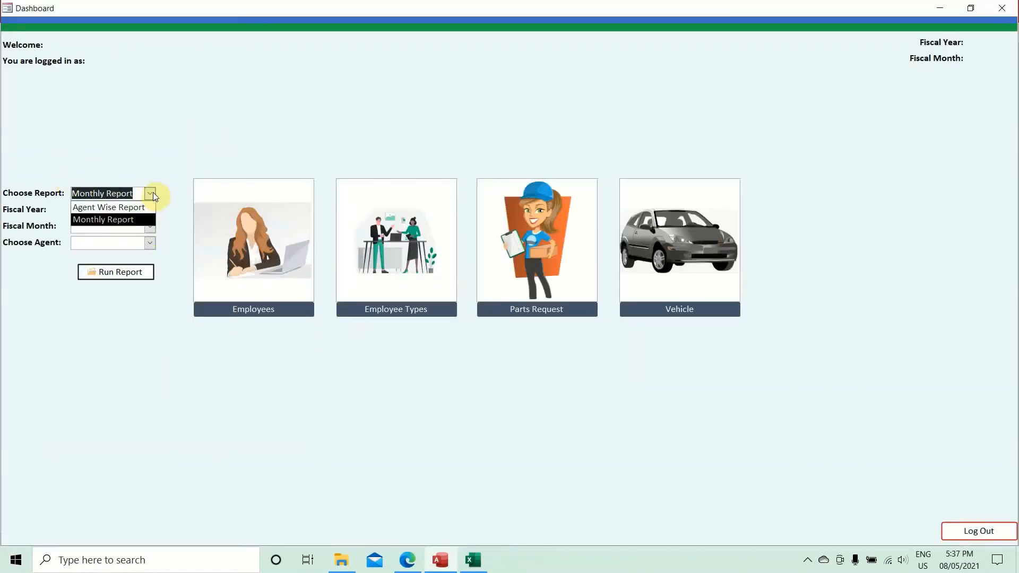
{"action": "left_click", "coordinate": [123, 207]}
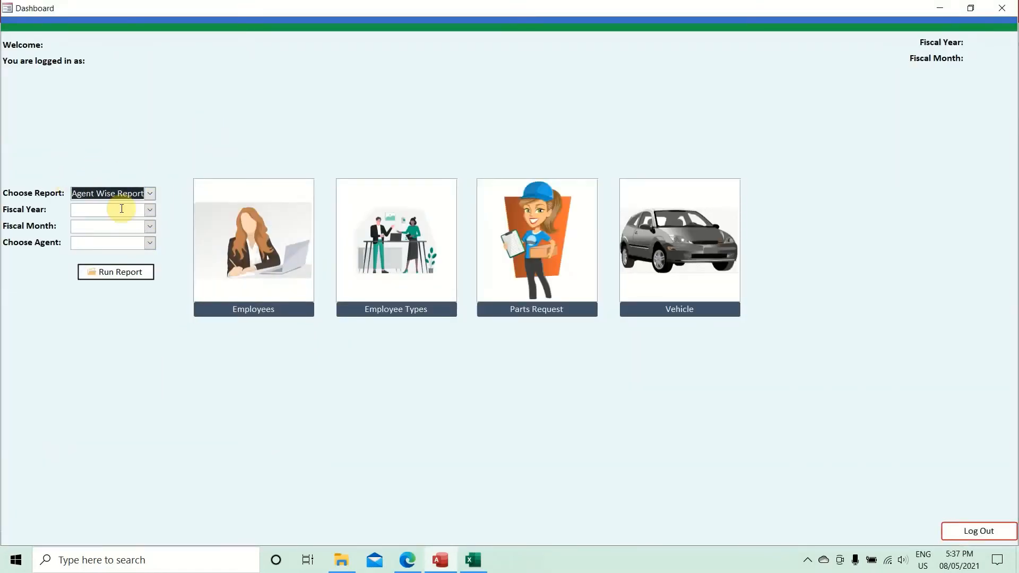
{"action": "left_click", "coordinate": [148, 243]}
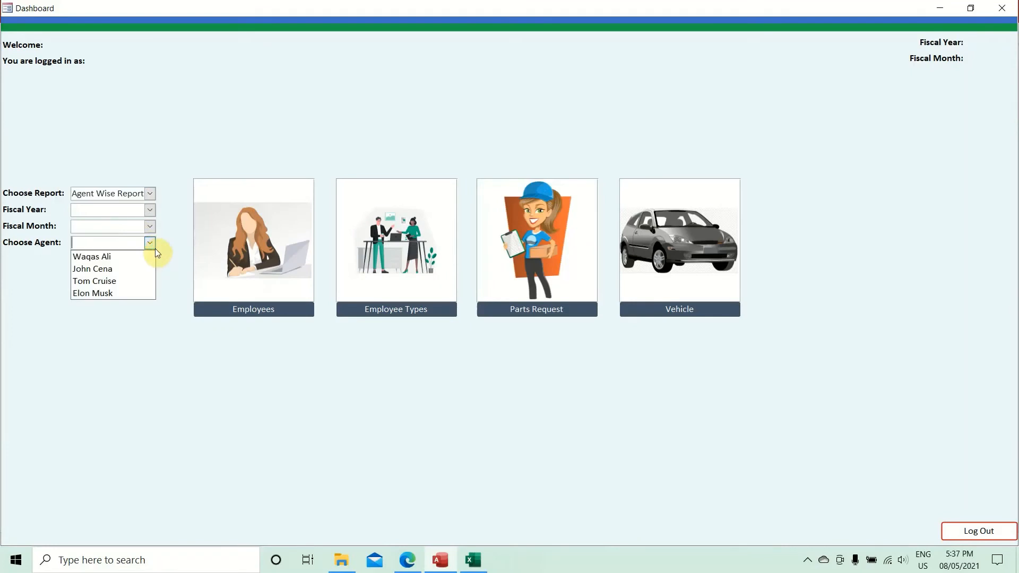
{"action": "left_click", "coordinate": [118, 285]}
{"action": "left_click", "coordinate": [108, 276]}
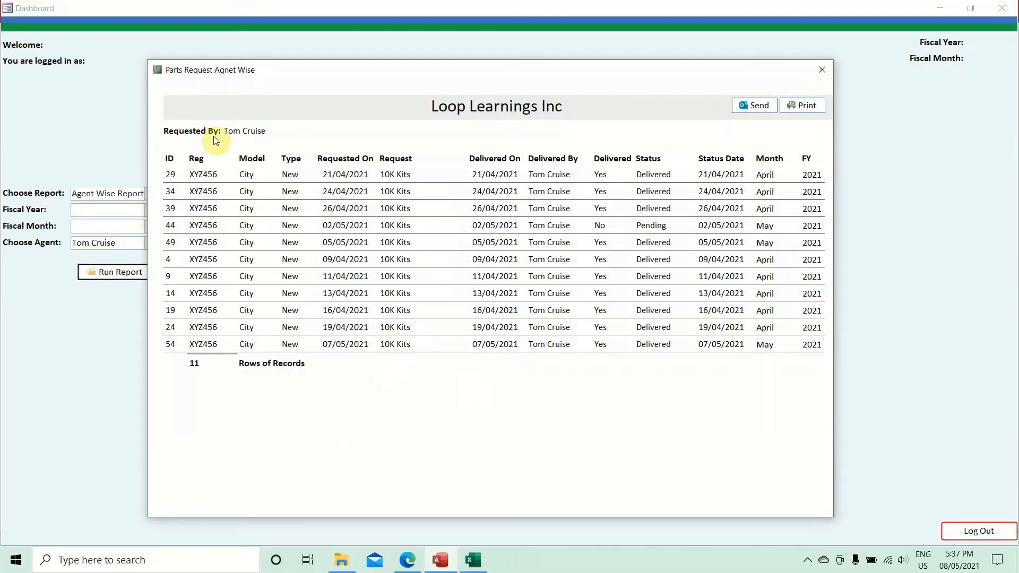
{"action": "left_click_drag", "start_coordinate": [223, 132], "coordinate": [300, 132]}
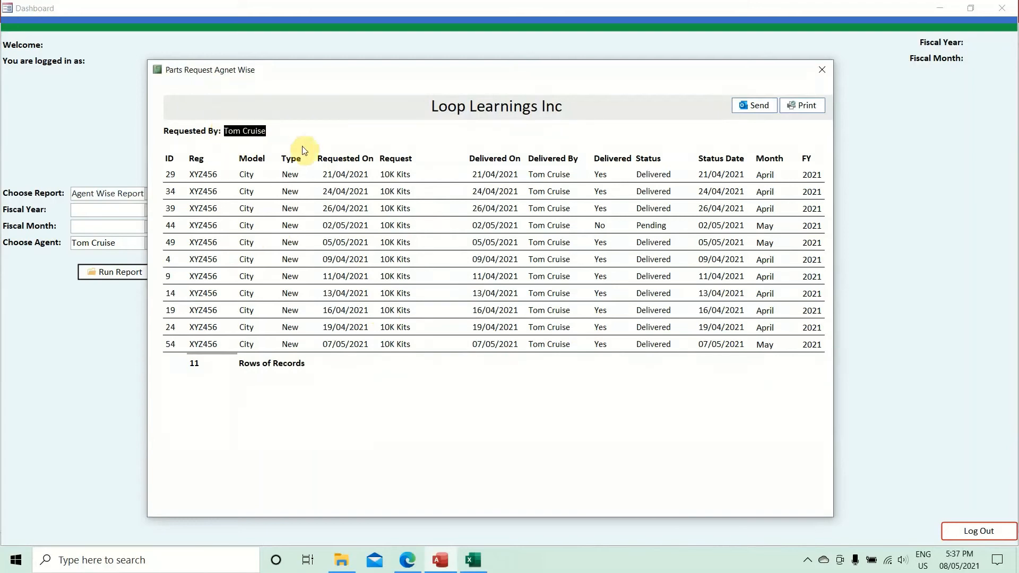
Step: Close the open report, run the Agent Wise Report for agent John Cena and look through its records
{"action": "left_click", "coordinate": [336, 260]}
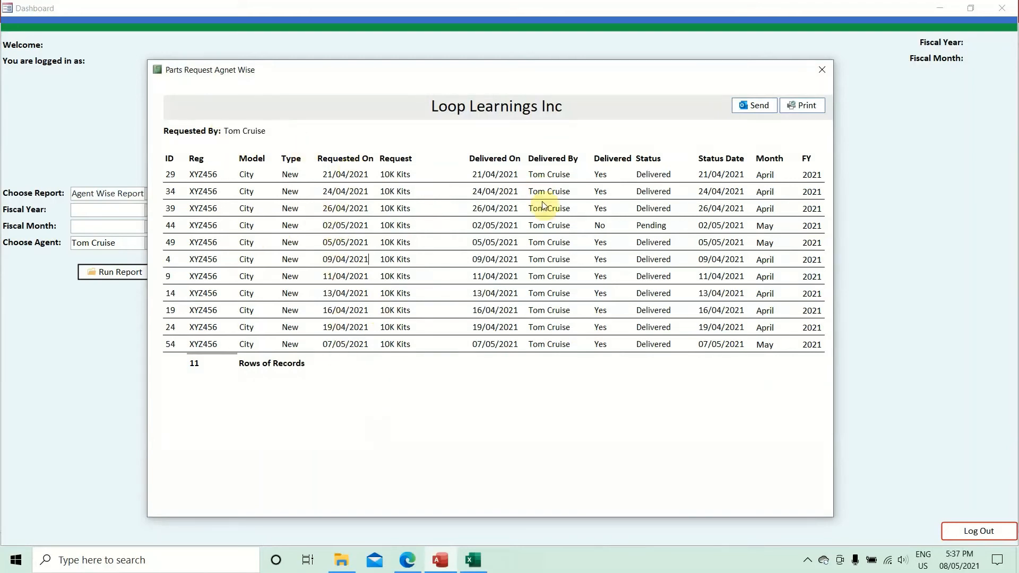
{"action": "left_click", "coordinate": [822, 71]}
{"action": "left_click", "coordinate": [149, 243]}
{"action": "left_click", "coordinate": [149, 271]}
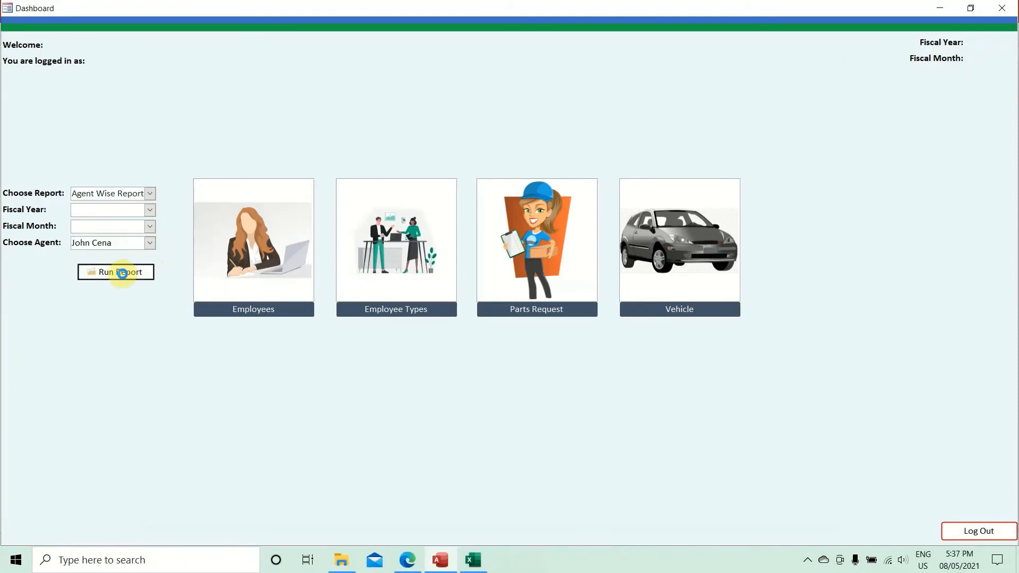
{"action": "left_click", "coordinate": [146, 272]}
{"action": "scroll", "coordinate": [591, 277], "scroll_direction": "down", "scroll_amount": 3}
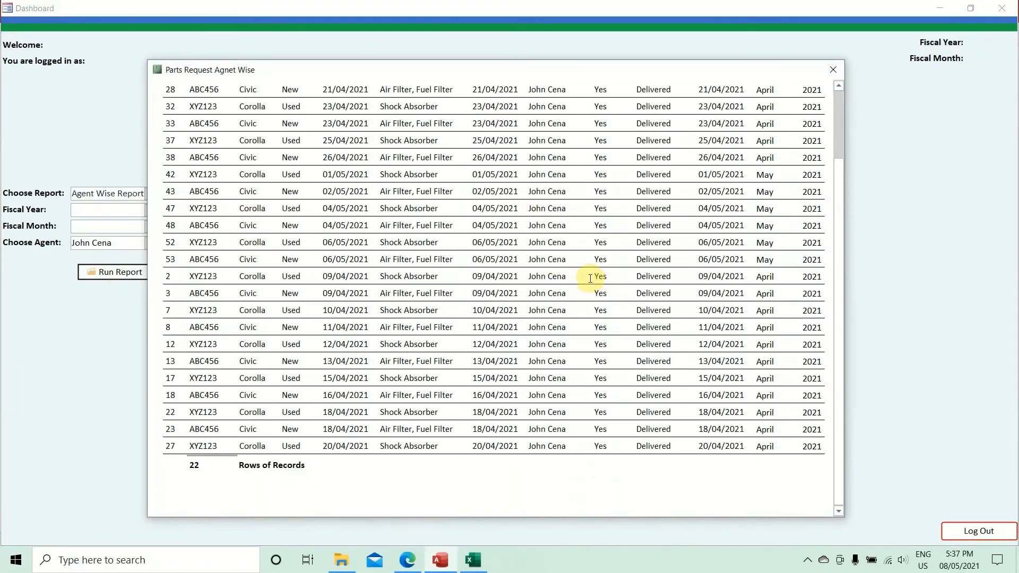
{"action": "scroll", "coordinate": [455, 357], "scroll_direction": "up", "scroll_amount": 3}
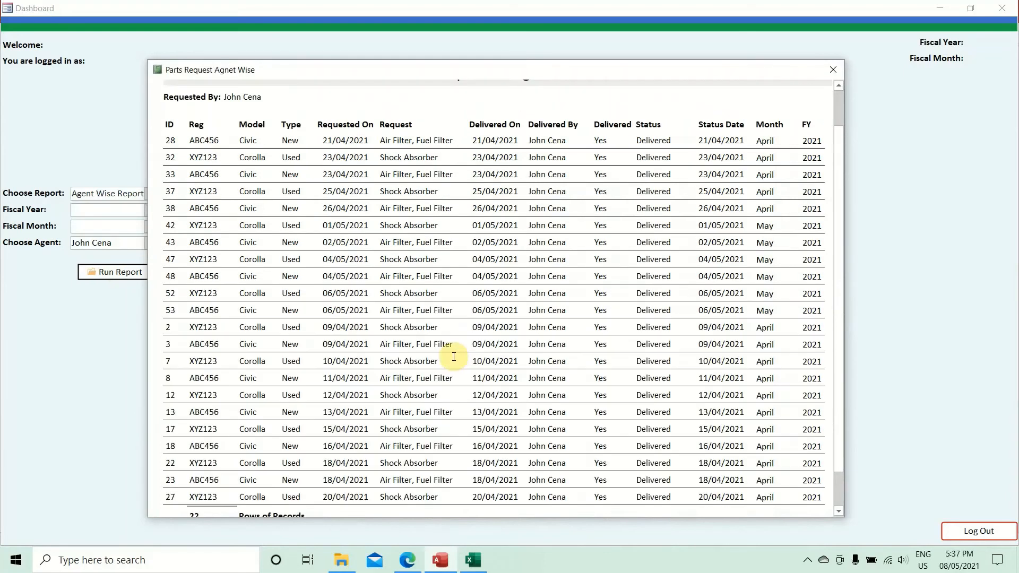
{"action": "left_click", "coordinate": [831, 70]}
Step: Run the Agent Wise Report for agent Elon Musk, check the listed records and close the report
{"action": "left_click", "coordinate": [147, 247]}
{"action": "left_click", "coordinate": [135, 292]}
{"action": "left_click", "coordinate": [114, 271]}
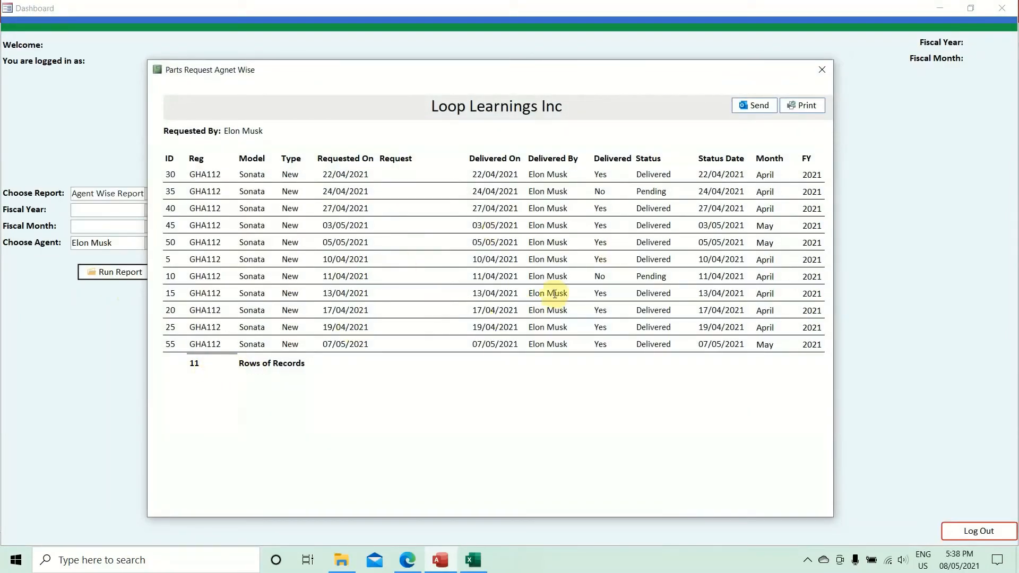
{"action": "left_click", "coordinate": [820, 71]}
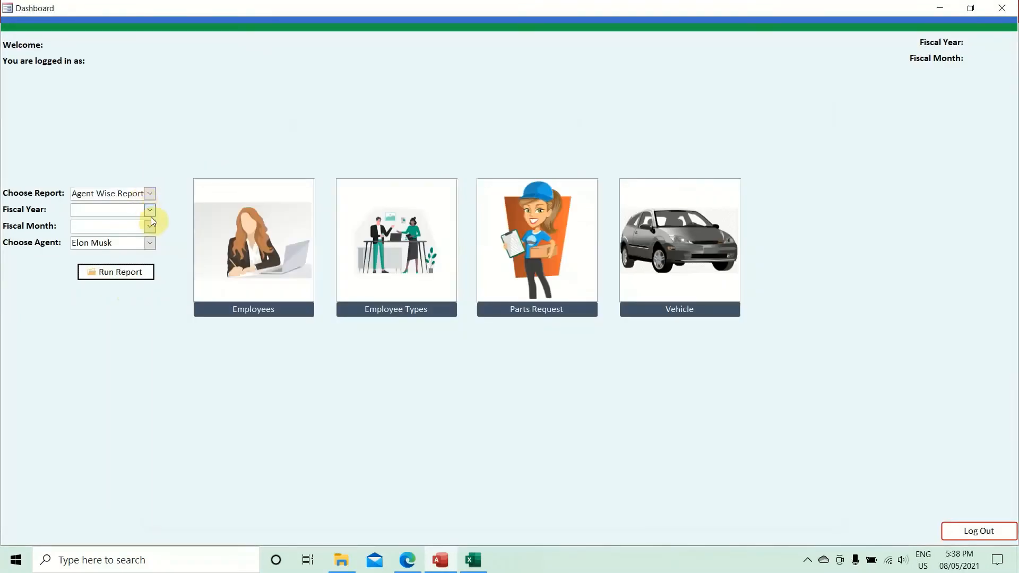
Step: Run the Agent Wise Report for the first agent in the list, check the records and close the report
{"action": "left_click", "coordinate": [150, 243]}
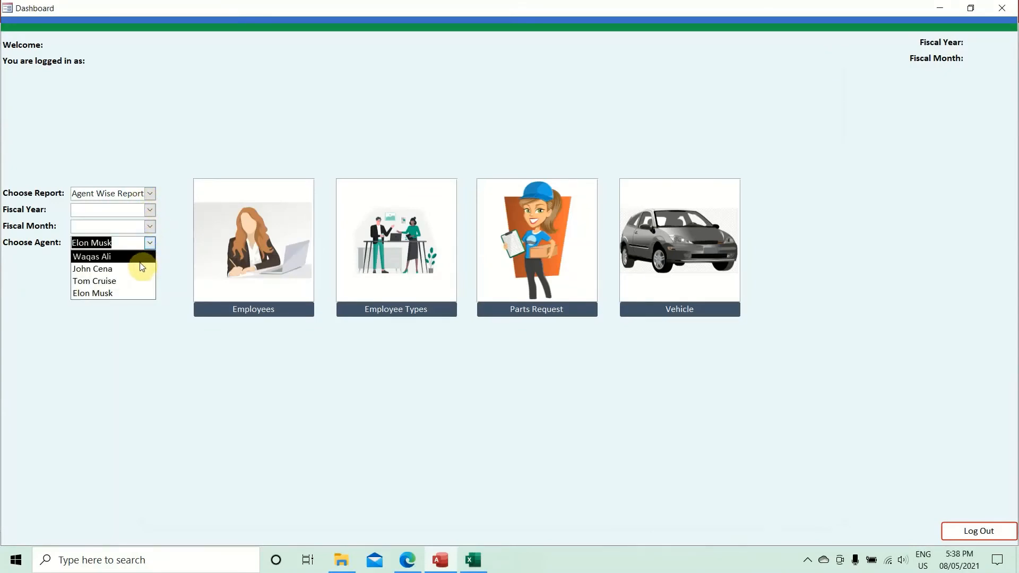
{"action": "left_click", "coordinate": [139, 257]}
{"action": "left_click", "coordinate": [127, 272]}
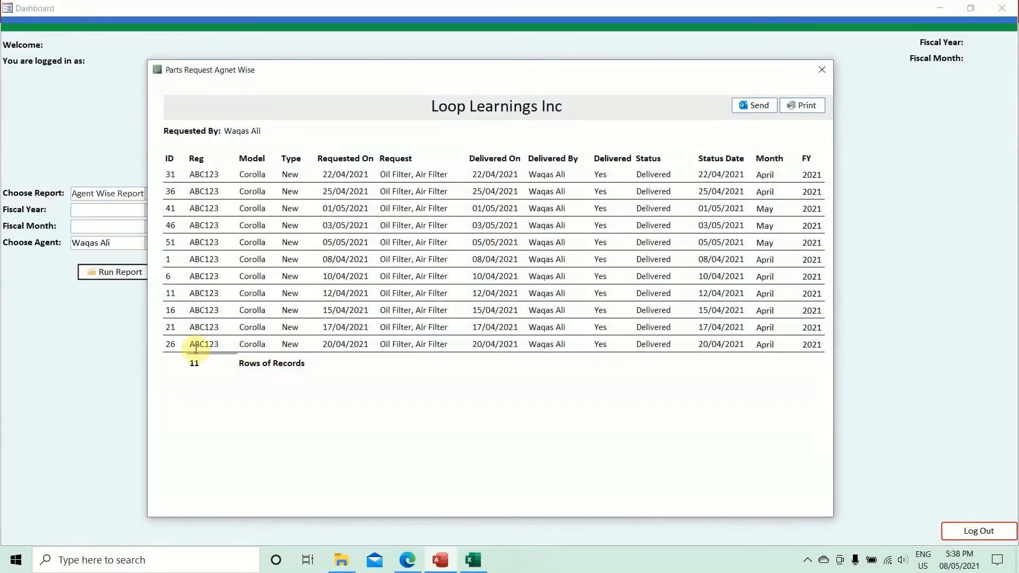
{"action": "left_click", "coordinate": [822, 69]}
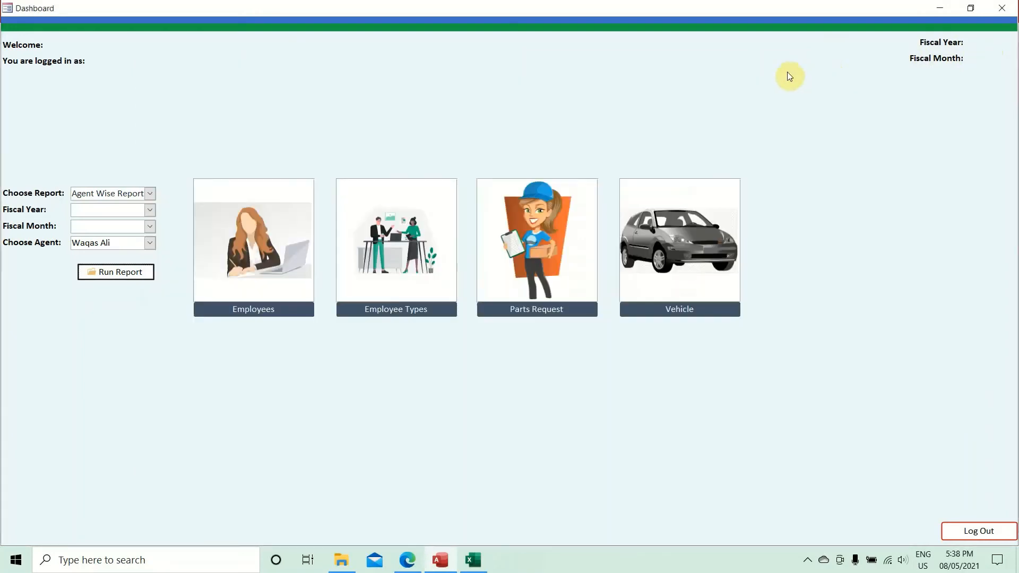
Step: Test running the Monthly Report with the fiscal year and fiscal month left empty
{"action": "left_click", "coordinate": [146, 194]}
{"action": "left_click", "coordinate": [130, 218]}
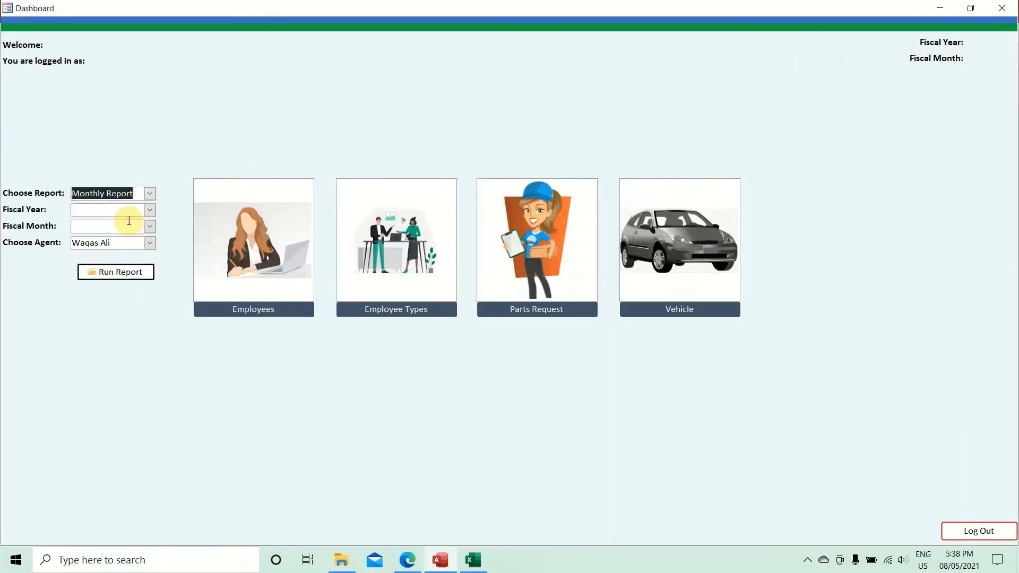
{"action": "left_click", "coordinate": [119, 276]}
{"action": "left_click", "coordinate": [118, 273]}
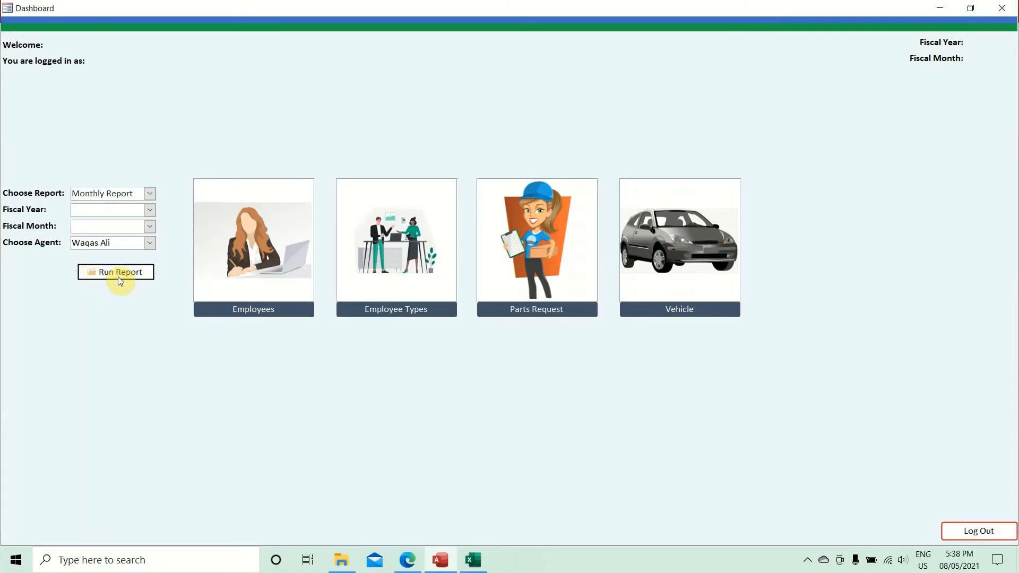
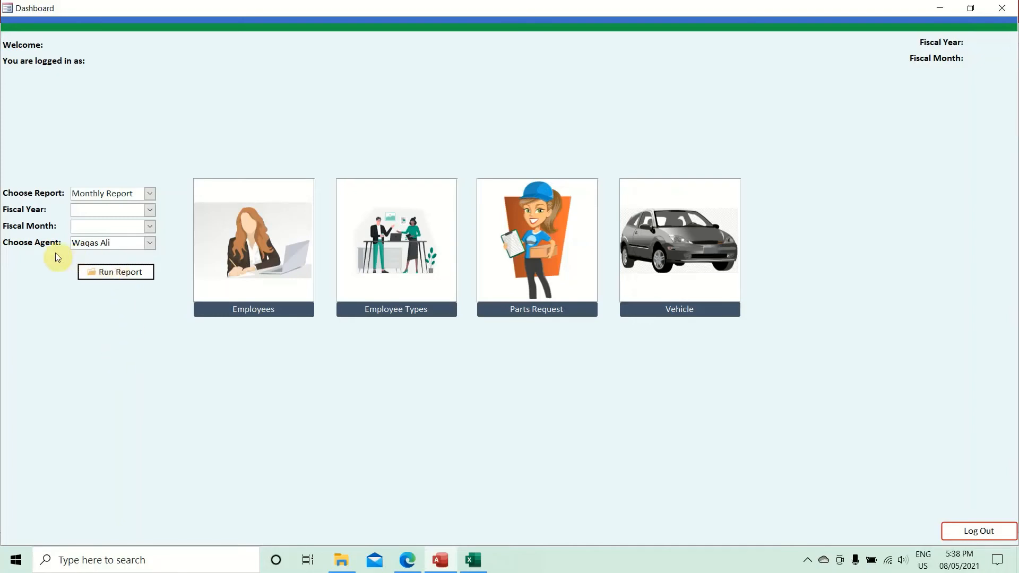
Step: Switch back to the Agent Wise Report, run it for the same agent and check its dates and Requested By field
{"action": "left_click", "coordinate": [151, 196]}
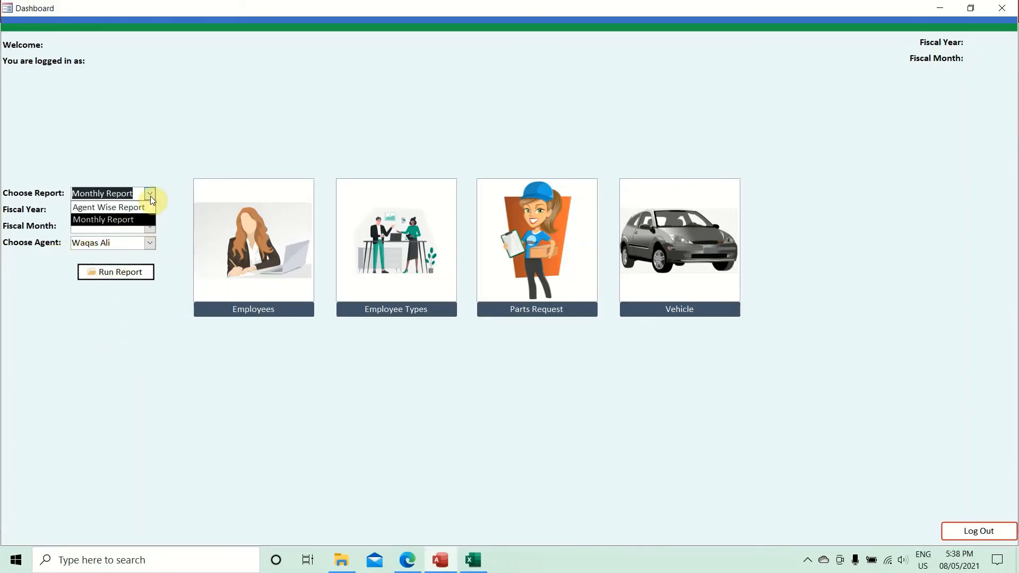
{"action": "left_click", "coordinate": [122, 210]}
{"action": "left_click", "coordinate": [118, 273]}
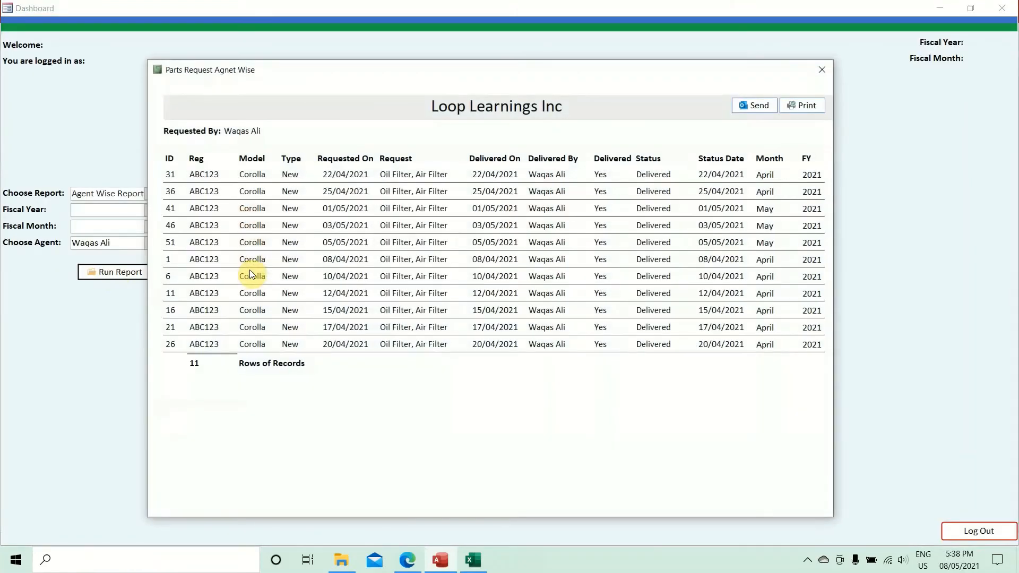
{"action": "left_click", "coordinate": [499, 225]}
{"action": "left_click", "coordinate": [493, 327]}
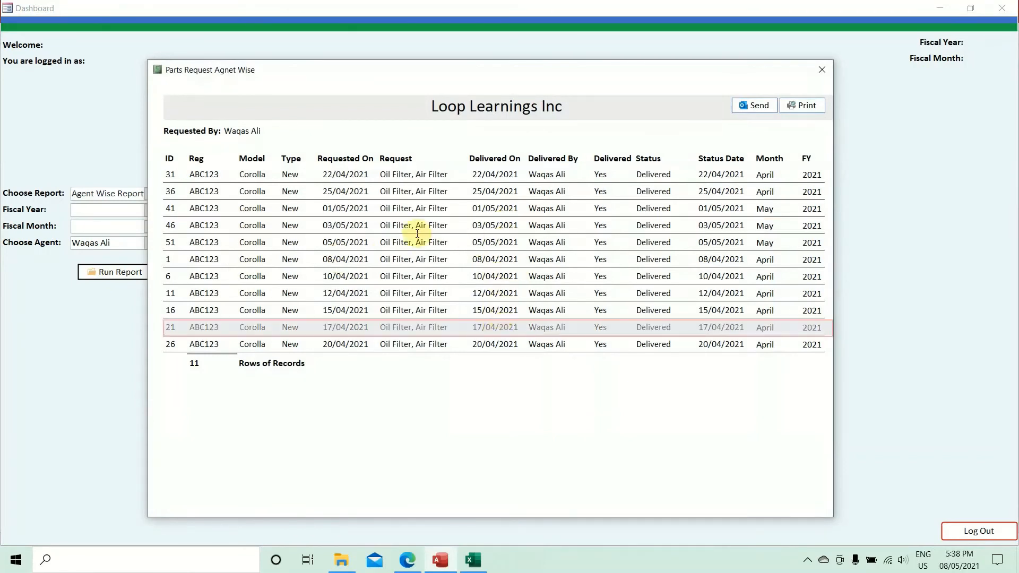
{"action": "left_click", "coordinate": [255, 130]}
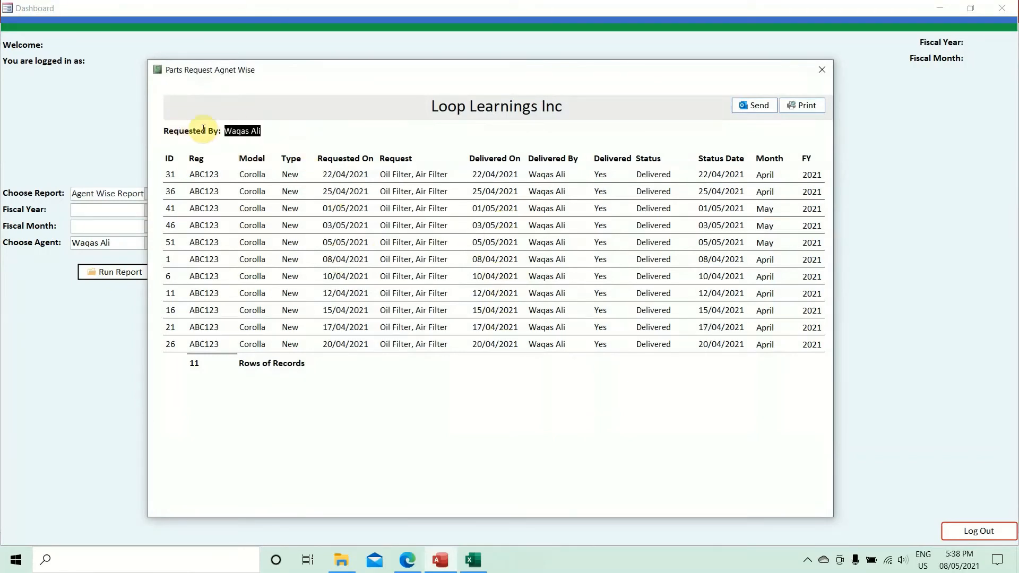
{"action": "left_click", "coordinate": [821, 69]}
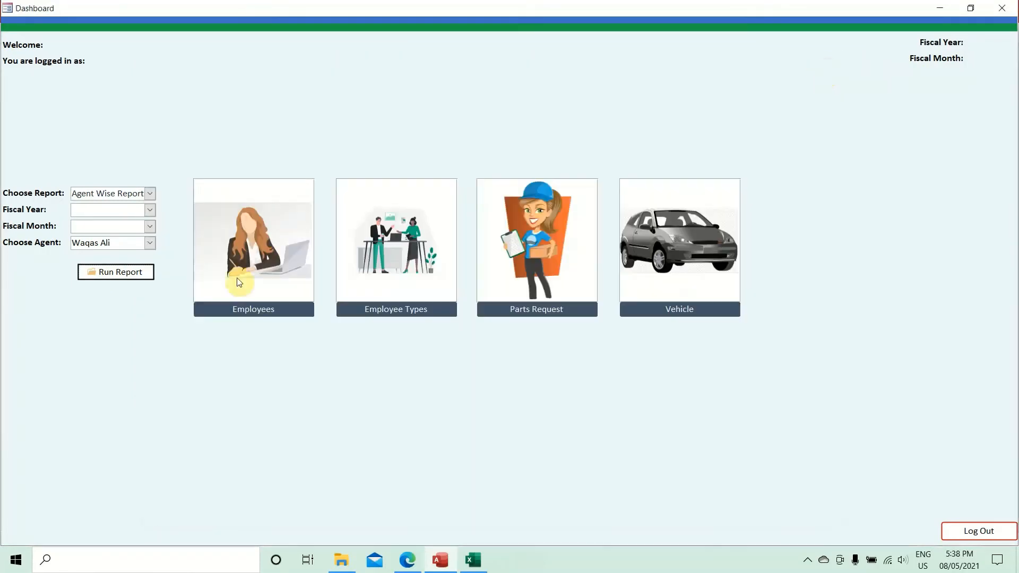
Step: Switch the dashboard form to Design View and open the Run Report button's On Click event code
{"action": "left_click", "coordinate": [150, 193]}
{"action": "right_click", "coordinate": [648, 76]}
{"action": "left_click", "coordinate": [689, 120]}
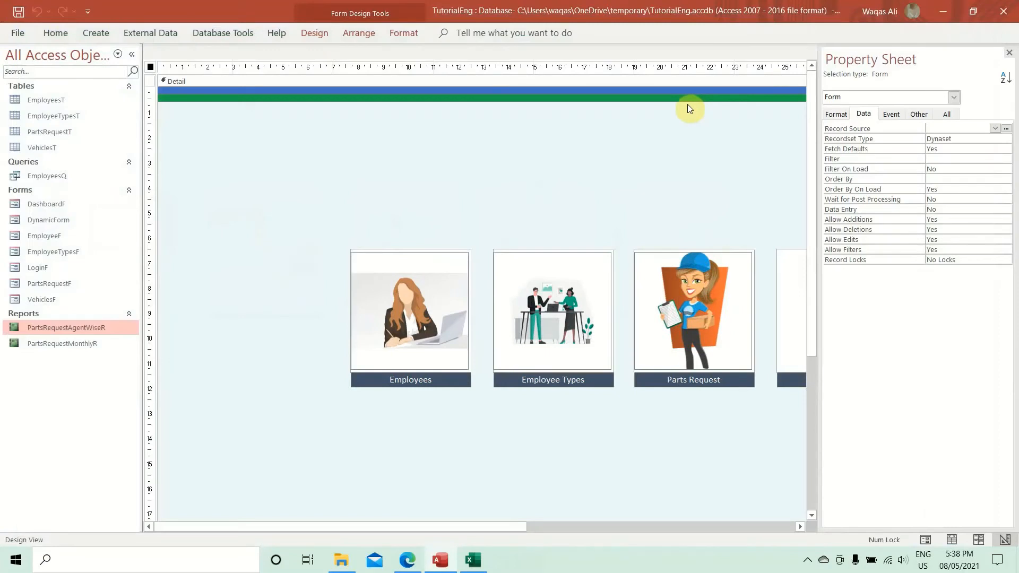
{"action": "left_click", "coordinate": [277, 342]}
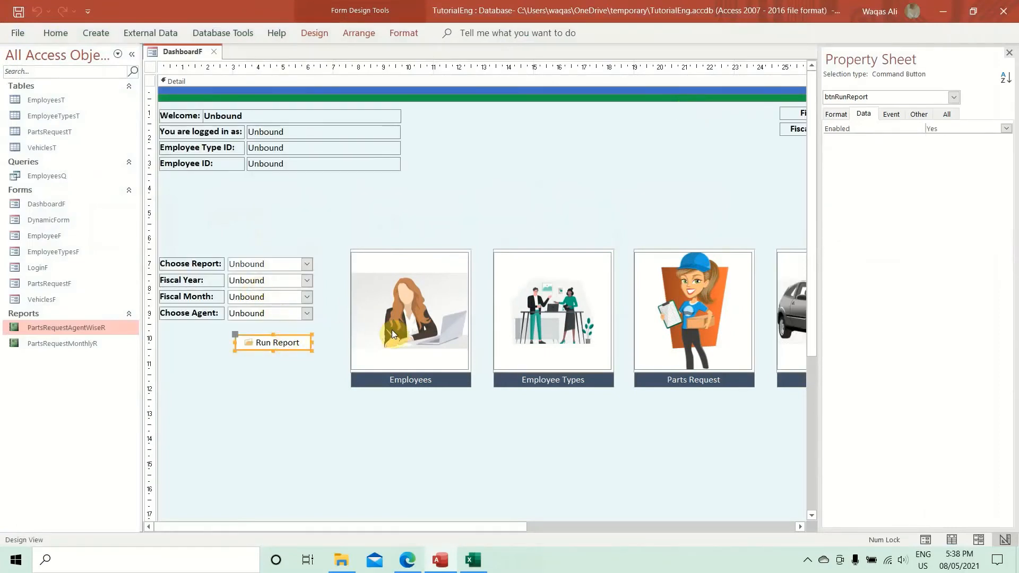
{"action": "left_click", "coordinate": [891, 114]}
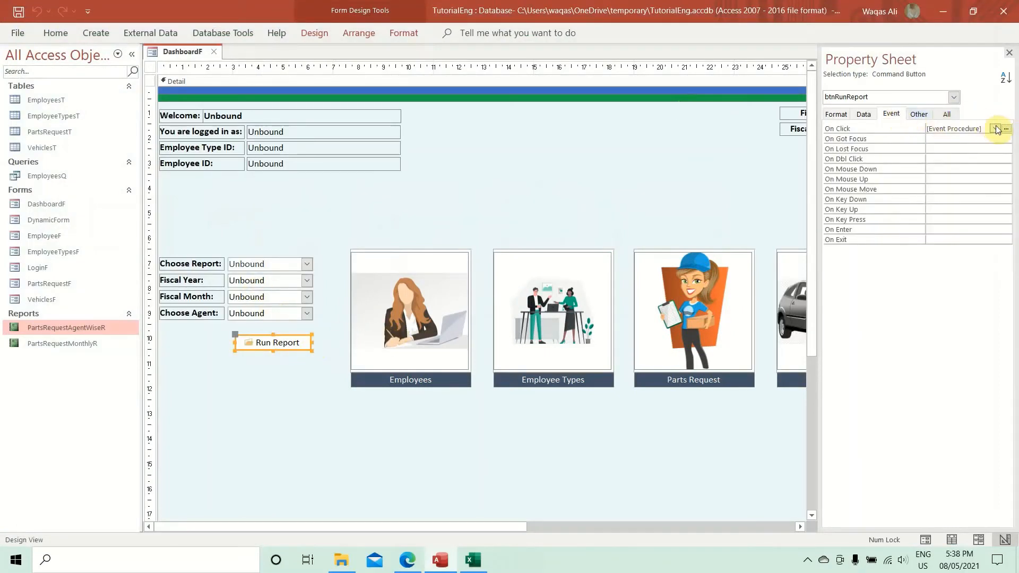
{"action": "left_click", "coordinate": [1008, 128]}
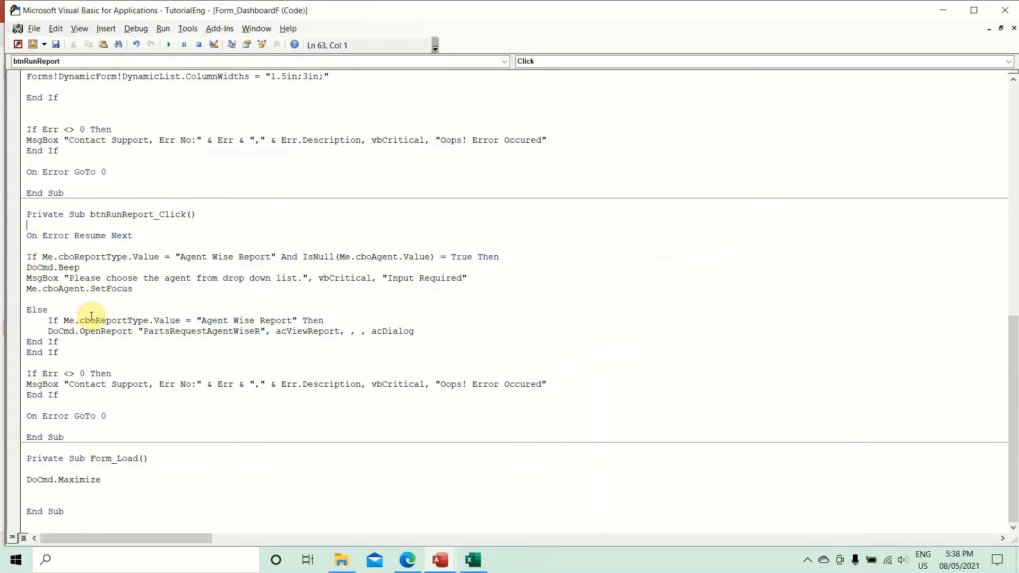
Step: Duplicate the agent validation block, from its If line through Me.cboAgent.SetFocus, above the Else line in btnRunReport_Click
{"action": "left_click_drag", "start_coordinate": [194, 291], "coordinate": [29, 252]}
{"action": "key", "text": "ctrl+c"}
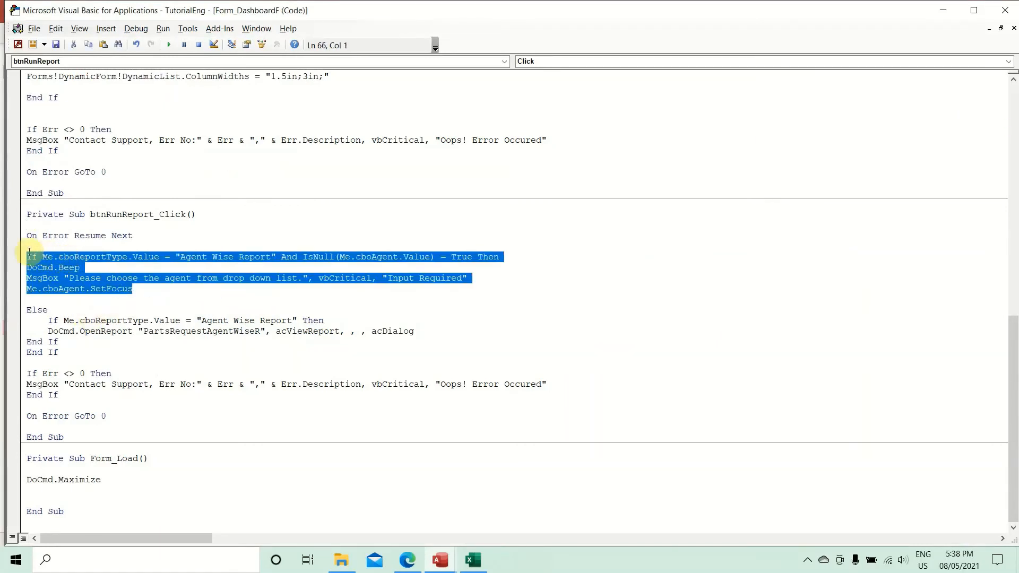
{"action": "left_click", "coordinate": [137, 291]}
{"action": "key", "text": "Return"}
{"action": "key", "text": "Return"}
{"action": "key", "text": "Return"}
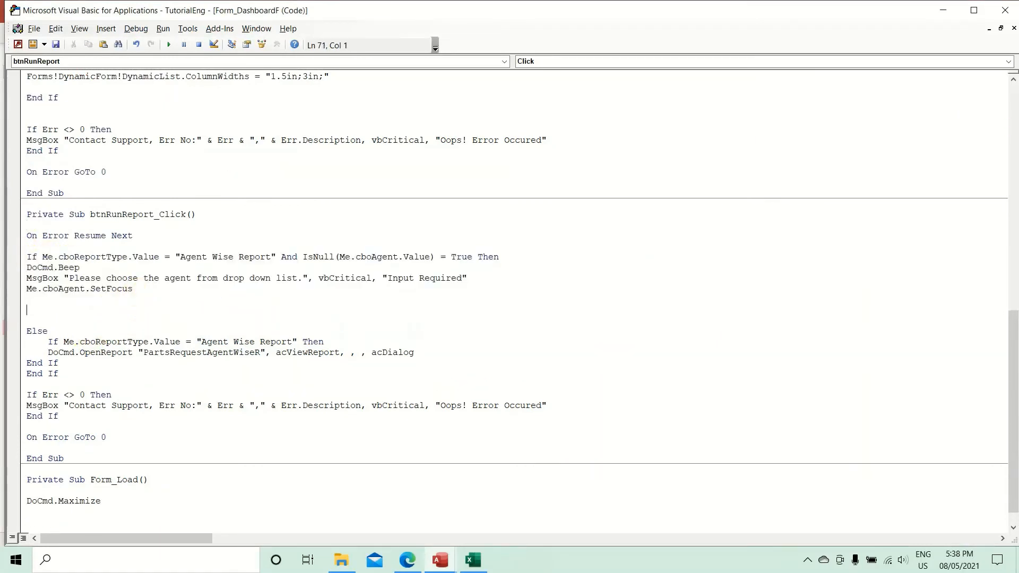
{"action": "key", "text": "Up"}
{"action": "key", "text": "ctrl+v"}
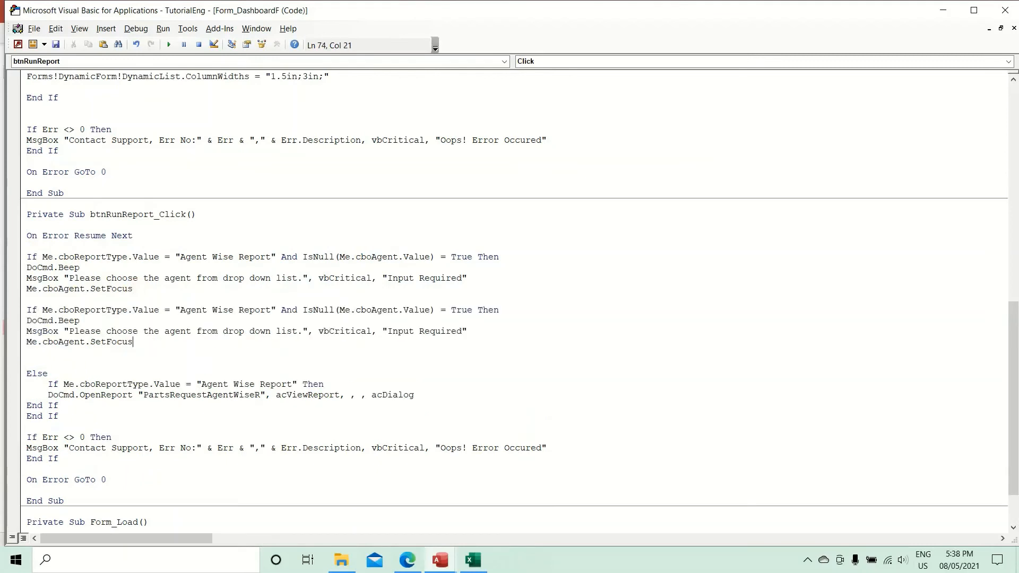
Step: Copy "Monthly Report" from the cboReportType row source and use it in place of "Agent Wise Report" in the duplicated condition
{"action": "key", "text": "alt+F11"}
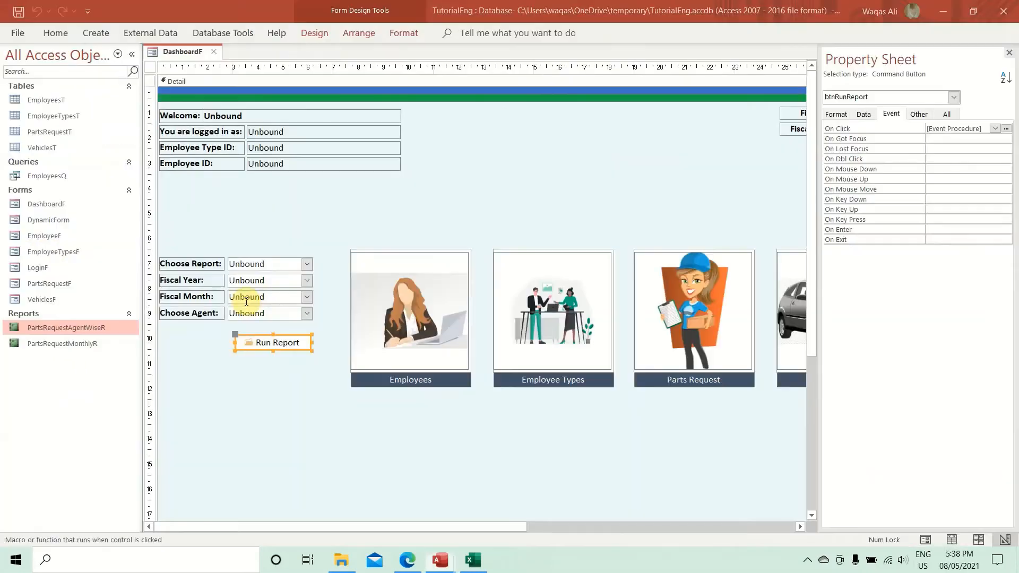
{"action": "left_click", "coordinate": [274, 264]}
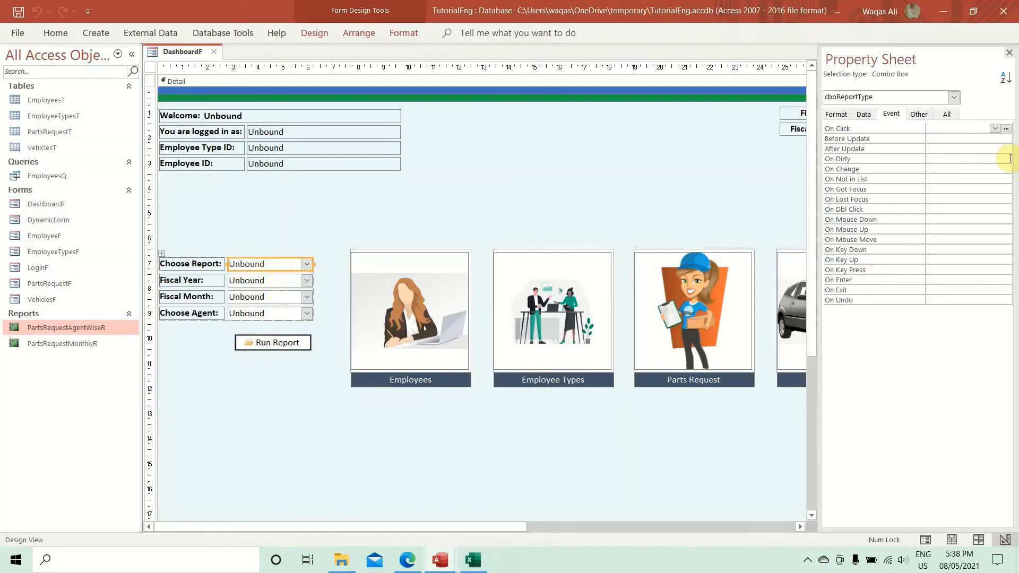
{"action": "left_click", "coordinate": [864, 114]}
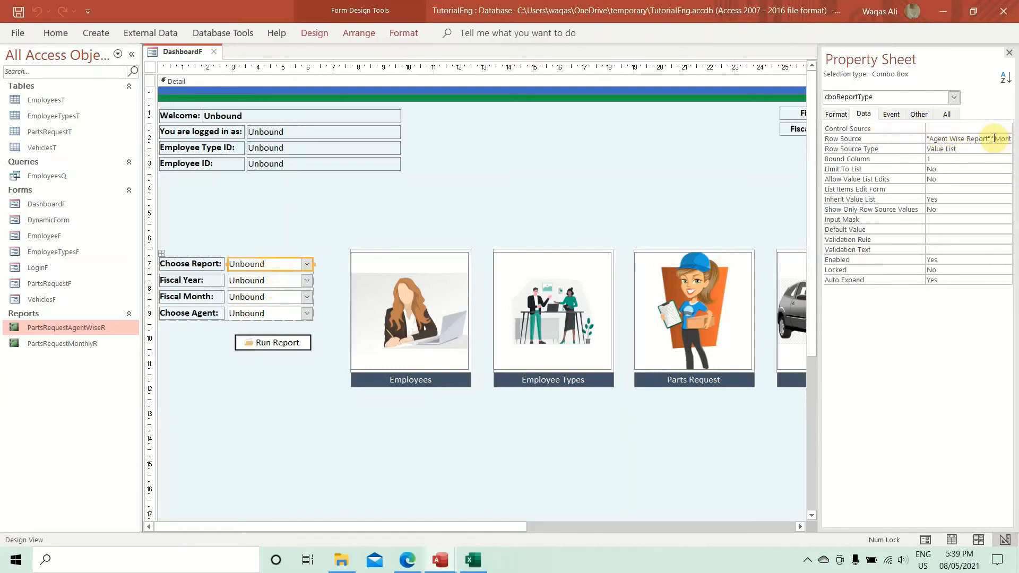
{"action": "left_click_drag", "start_coordinate": [996, 138], "coordinate": [1013, 138]}
{"action": "key", "text": "ctrl+c"}
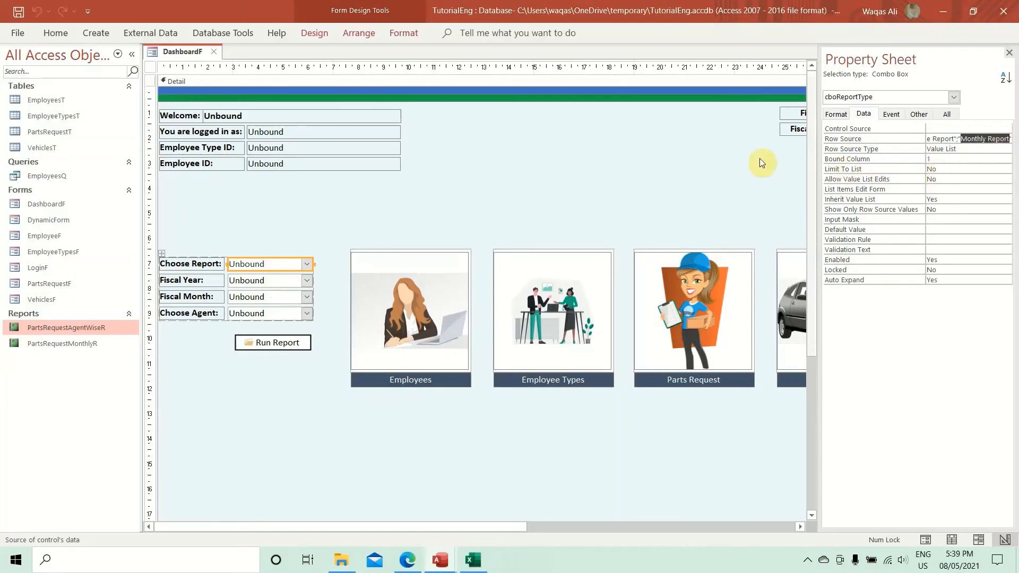
{"action": "key", "text": "alt+Tab"}
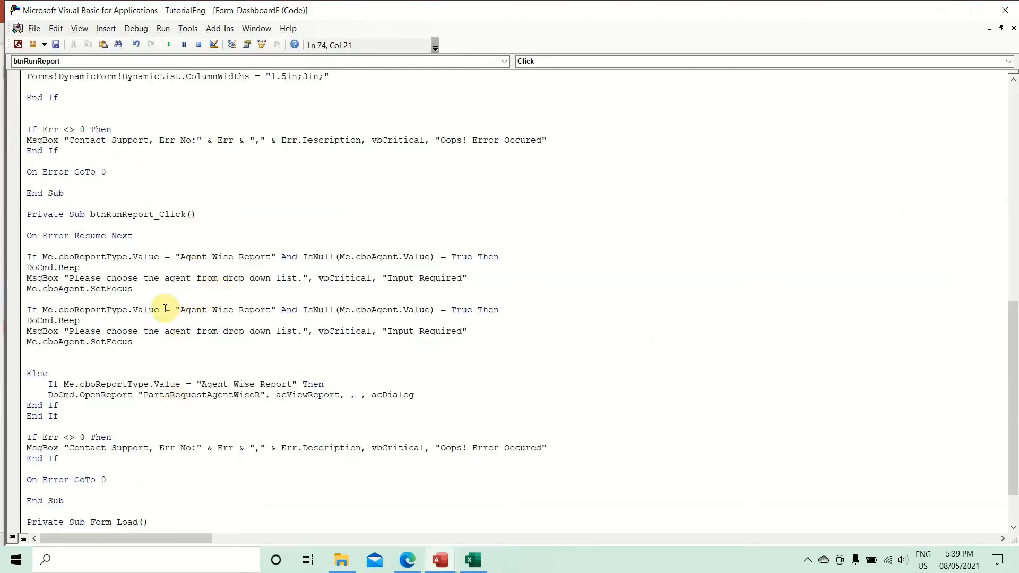
{"action": "left_click_drag", "start_coordinate": [270, 310], "coordinate": [179, 310]}
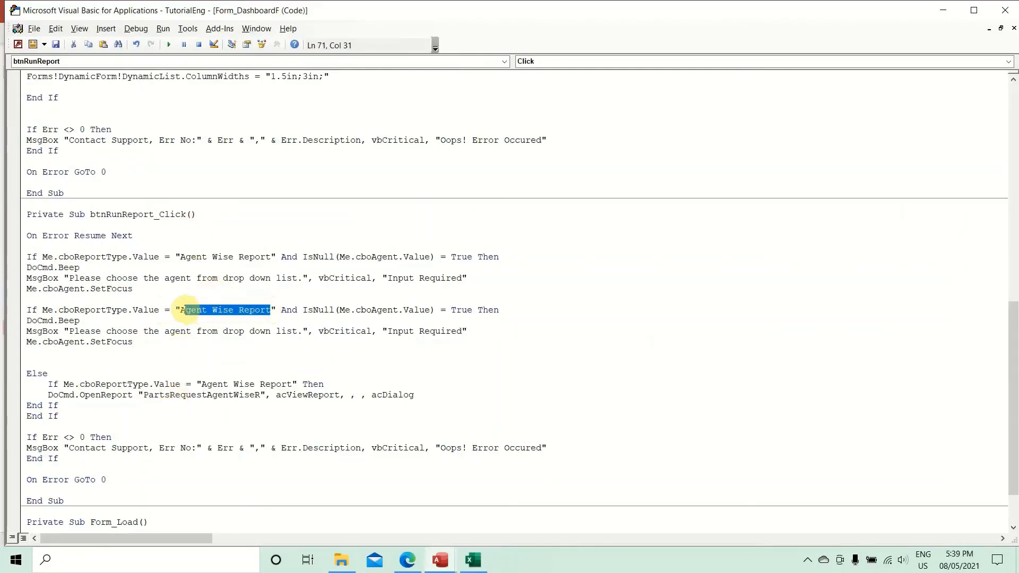
{"action": "key", "text": "ctrl+v"}
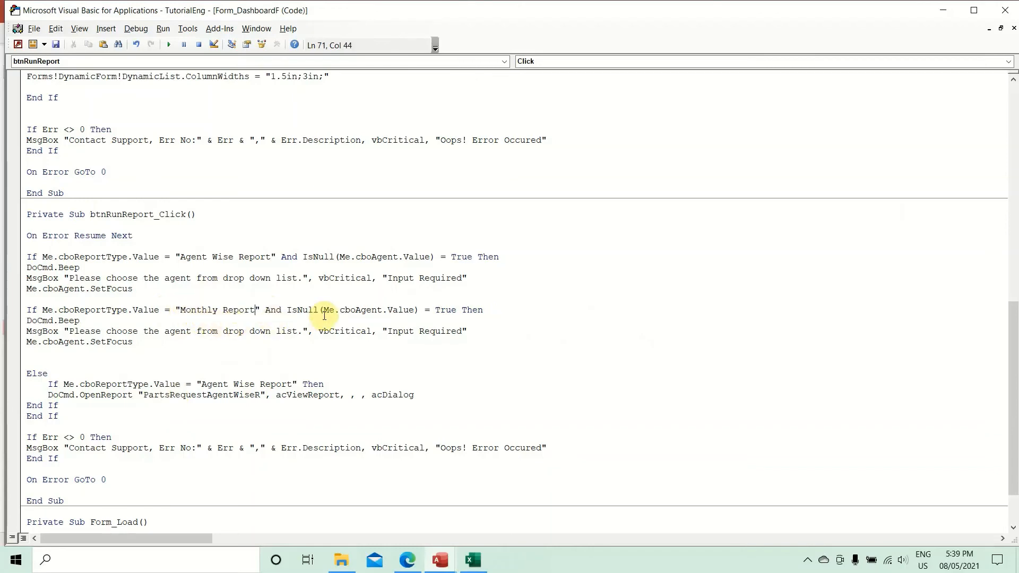
Step: Check the fiscal combo box names on the form and replace cboAgent with cboYear in the "Monthly Report" validation condition
{"action": "key", "text": "alt+Tab"}
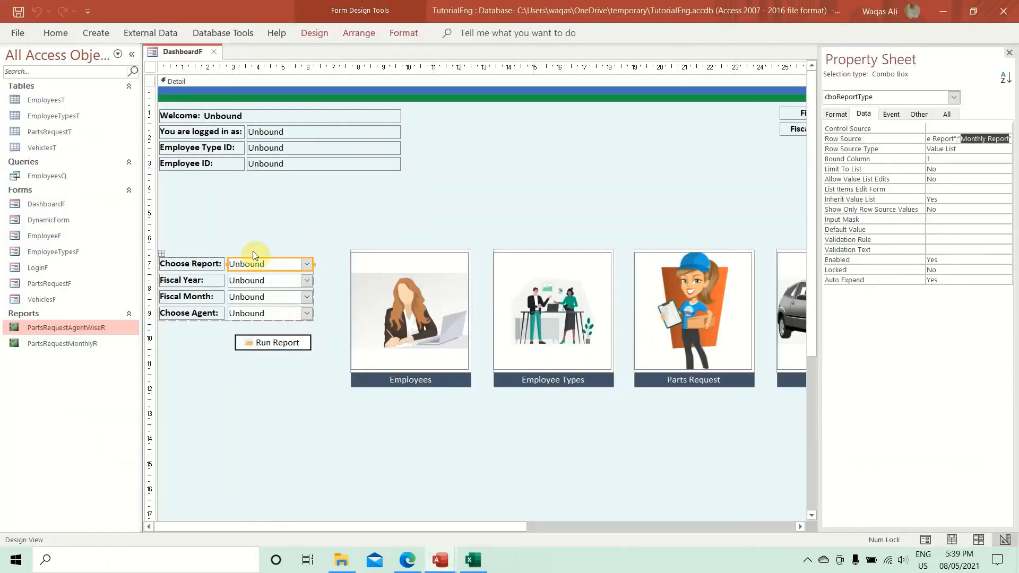
{"action": "left_click", "coordinate": [234, 287]}
{"action": "left_click", "coordinate": [237, 297]}
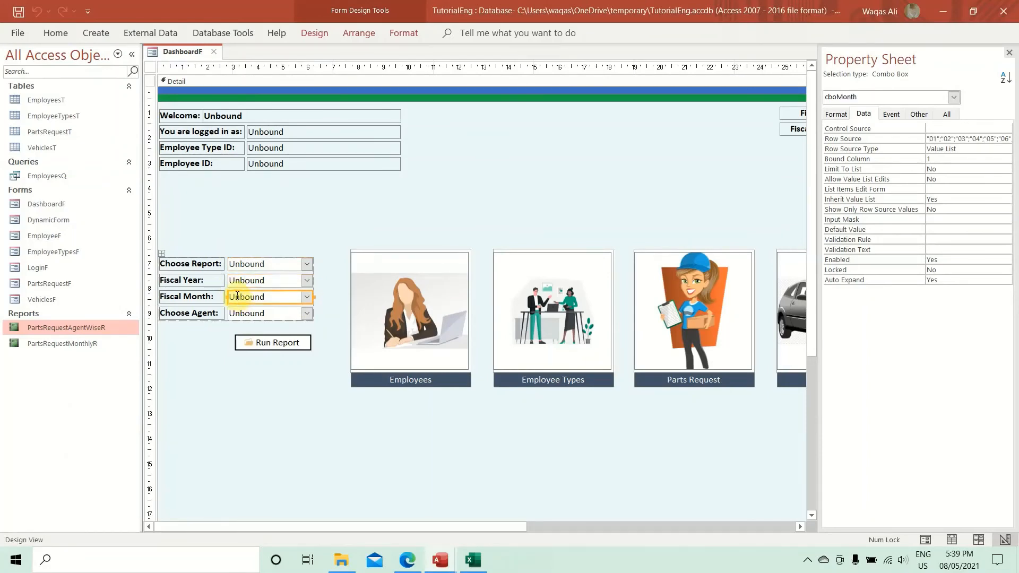
{"action": "key", "text": "alt+Tab"}
{"action": "double_click", "coordinate": [359, 311]}
{"action": "key", "text": "BackSpace"}
{"action": "key", "text": "BackSpace"}
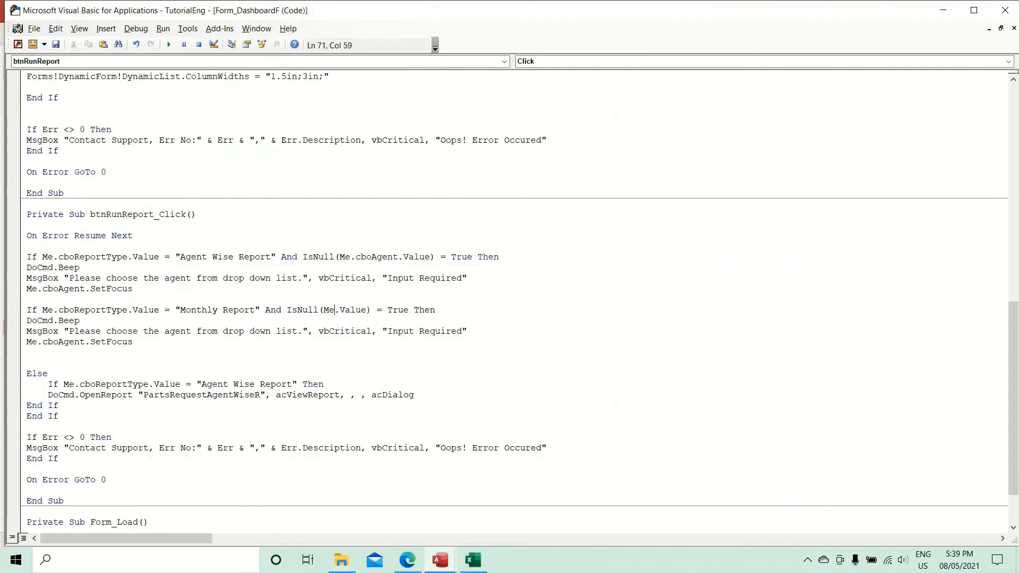
{"action": "type", "text": ".cbo"}
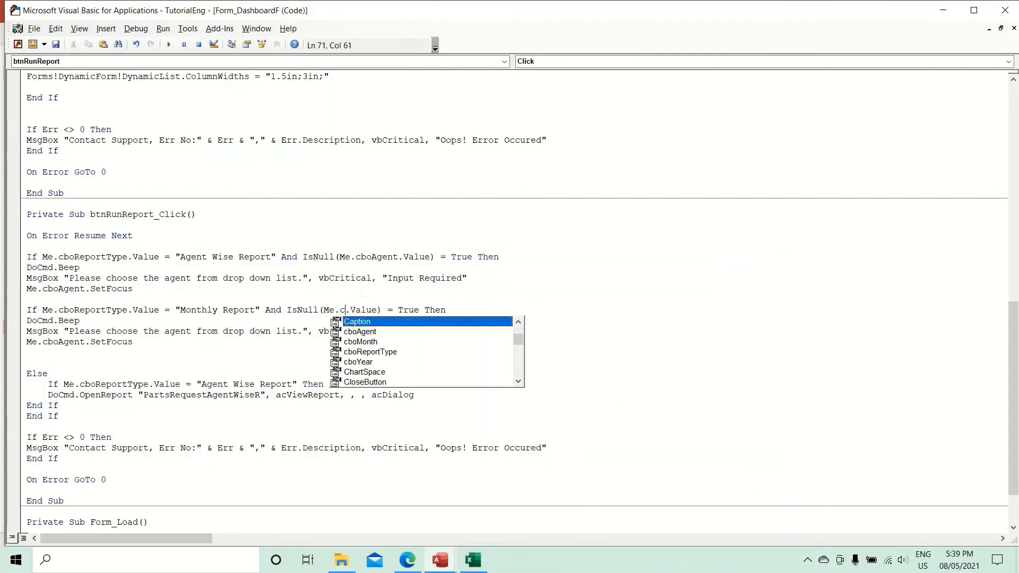
{"action": "key", "text": "Down"}
{"action": "key", "text": "Down"}
{"action": "key", "text": "Down"}
{"action": "key", "text": "Tab"}
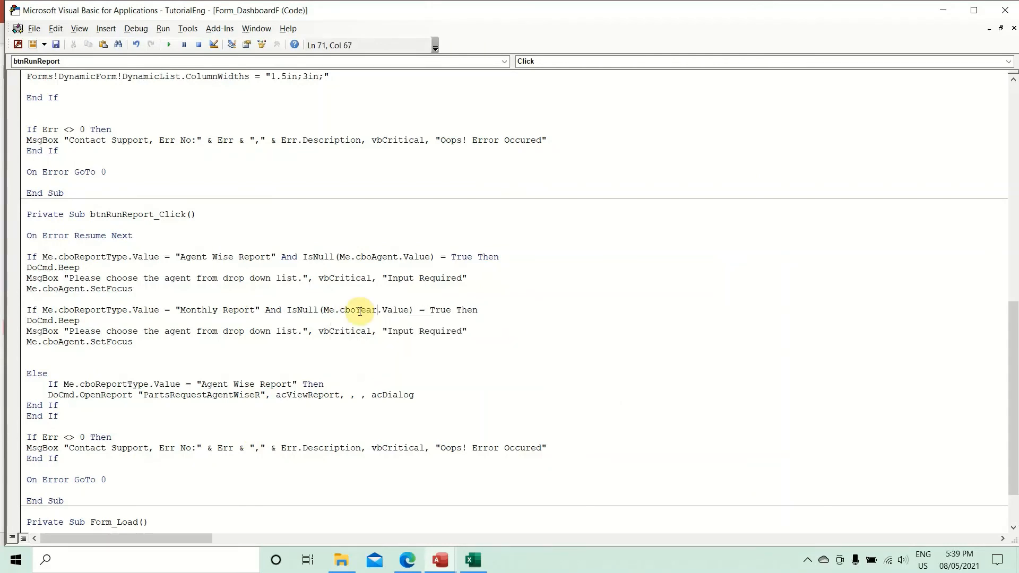
Step: Extend the "Monthly Report" validation condition with Or IsNull(Me.cboMonth.Value) = True before Then
{"action": "left_click", "coordinate": [452, 309]}
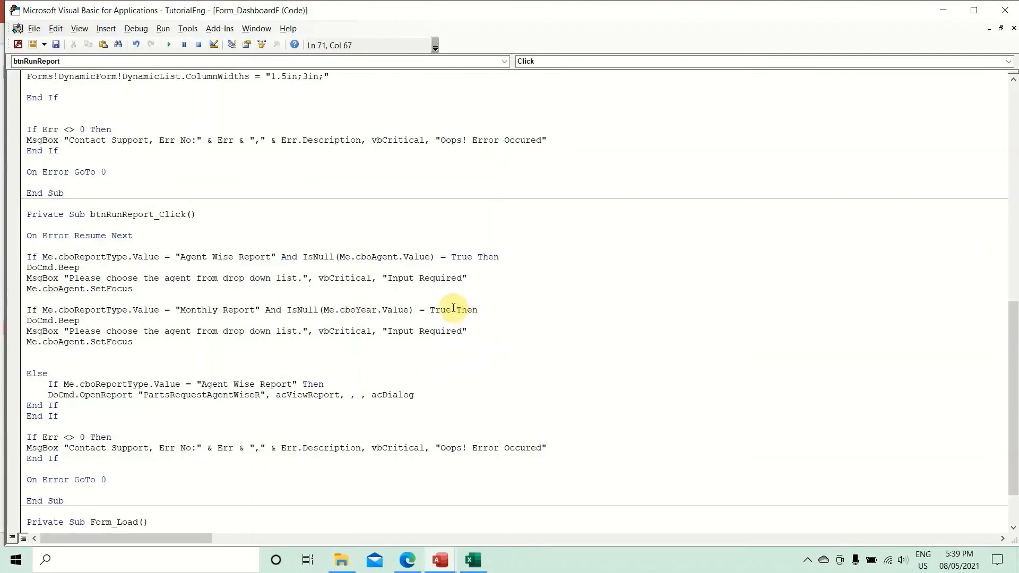
{"action": "type", "text": "or  "}
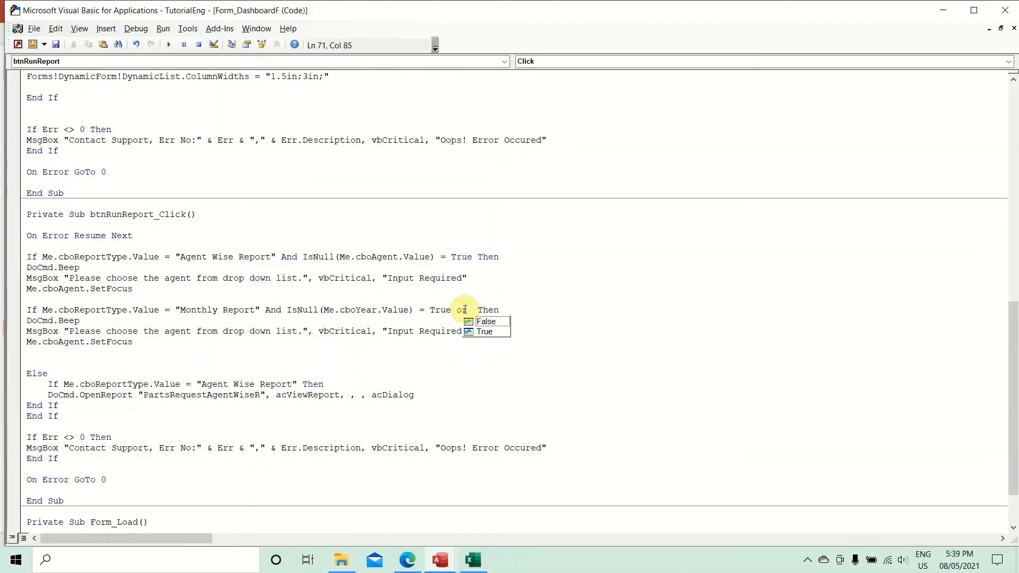
{"action": "type", "text": "me."}
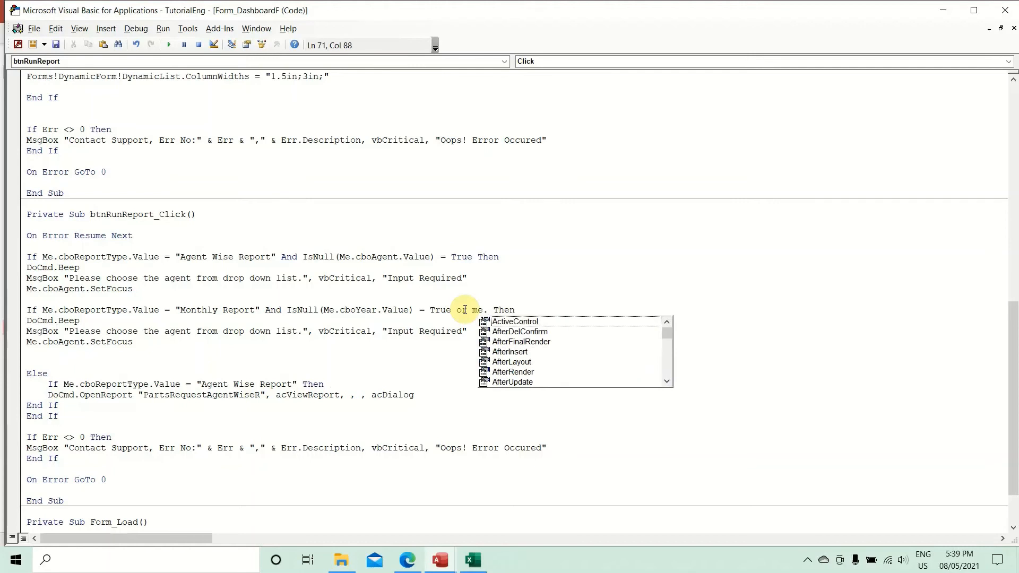
{"action": "key", "text": "BackSpace"}
{"action": "key", "text": "BackSpace"}
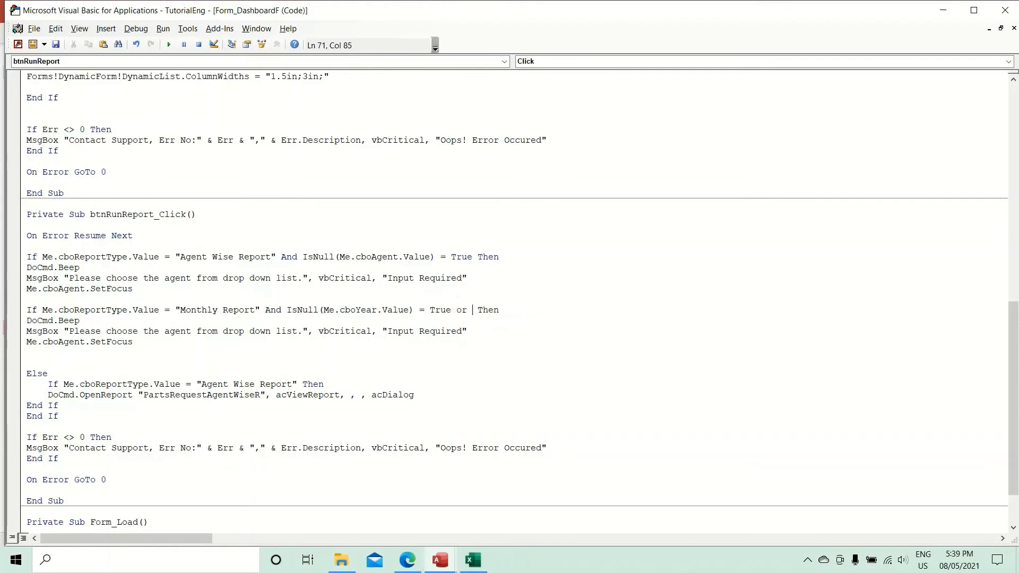
{"action": "type", "text": "isnull(me.cbomo"}
{"action": "key", "text": "Tab"}
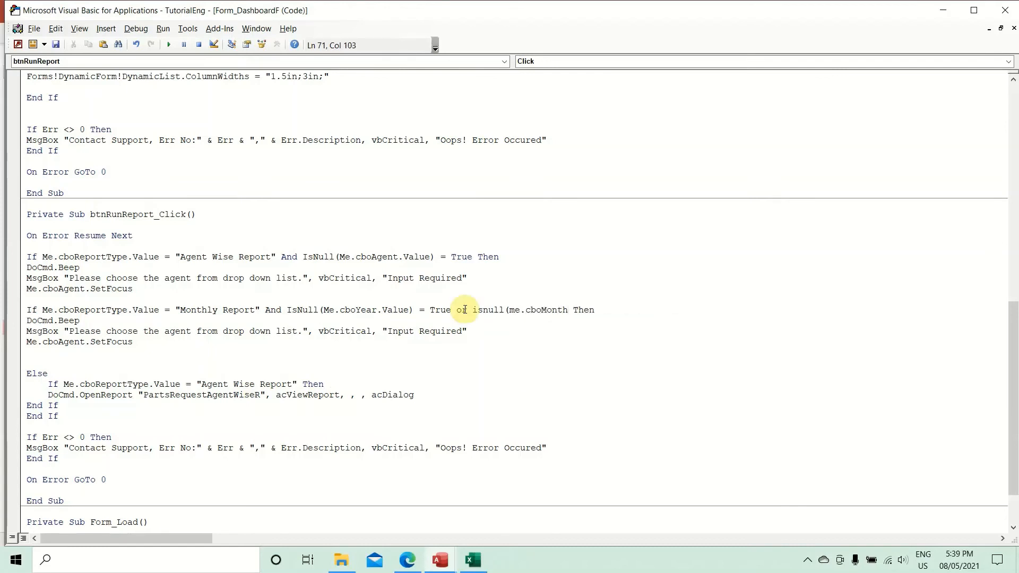
{"action": "type", "text": ".value( "}
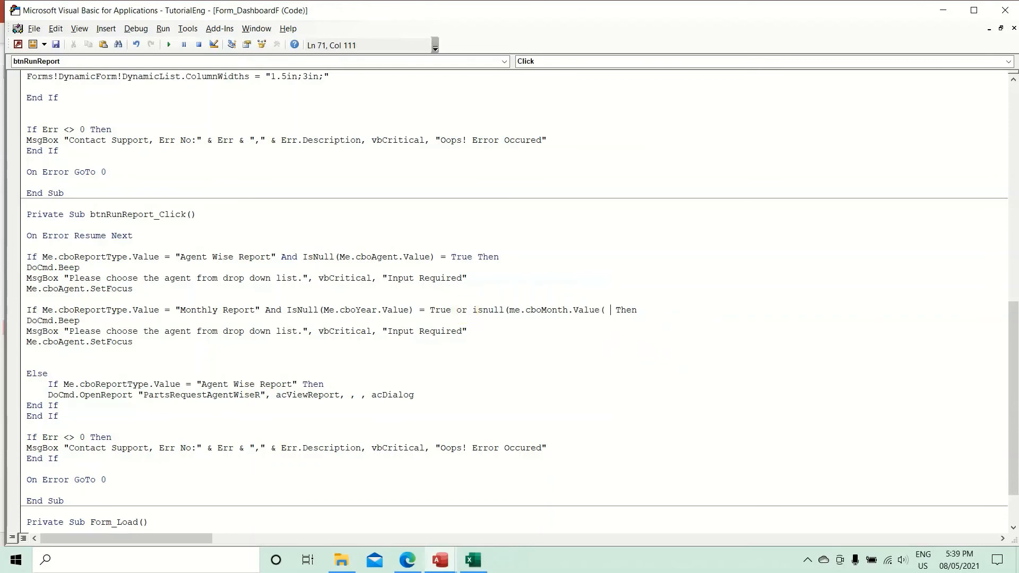
{"action": "type", "text": "= True"}
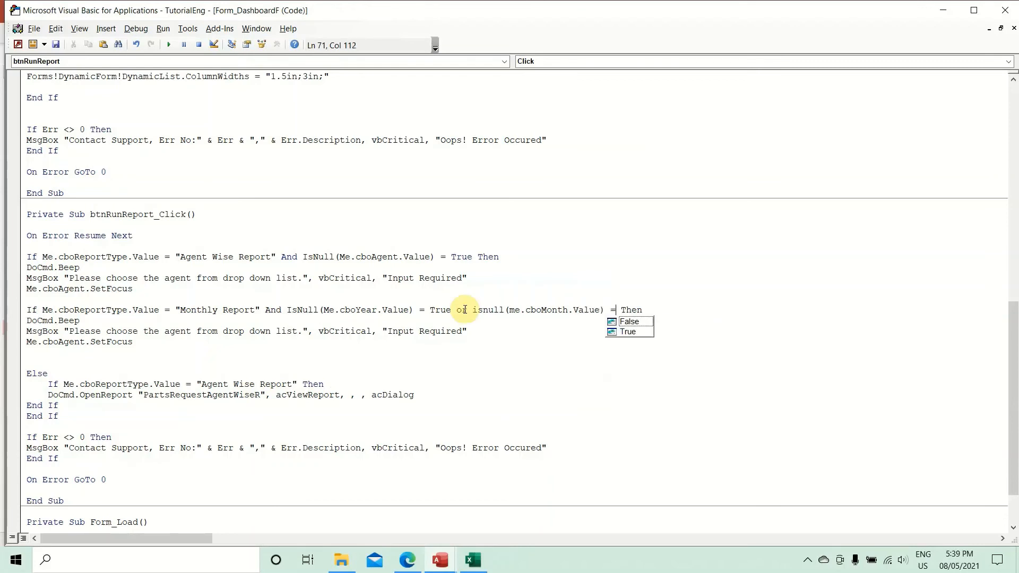
{"action": "key", "text": "Down"}
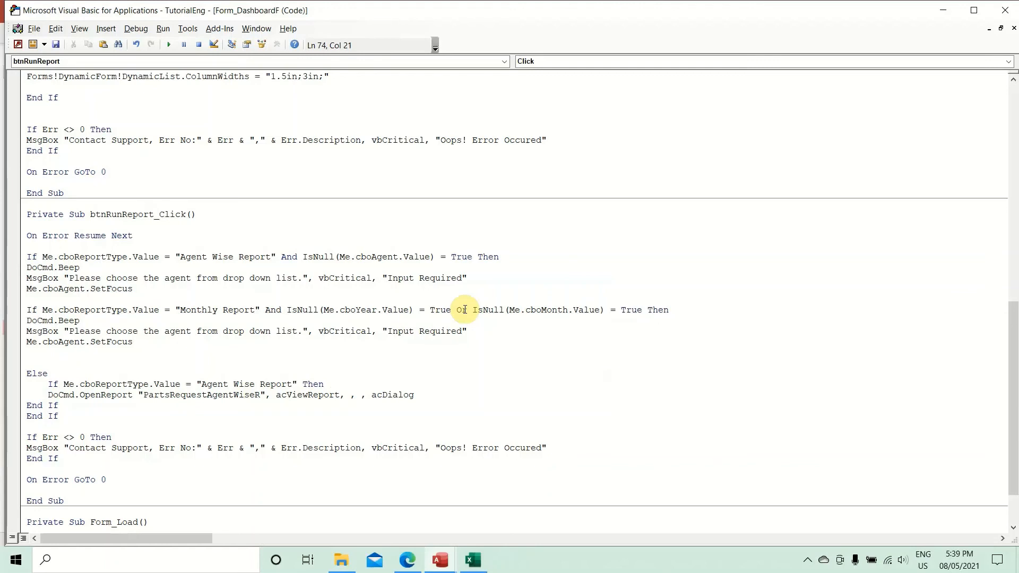
Step: Reword the monthly validation's message box text as "Please choose the fiscal year or fiscal month to run the report."
{"action": "left_click_drag", "start_coordinate": [296, 330], "coordinate": [171, 334]}
{"action": "type", "text": "fiscal "}
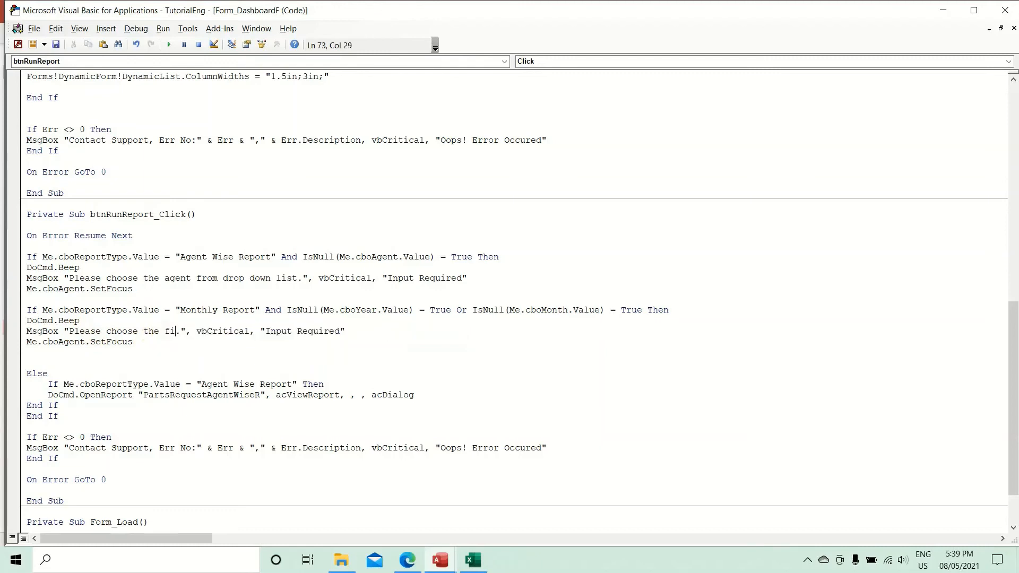
{"action": "type", "text": "year or d"}
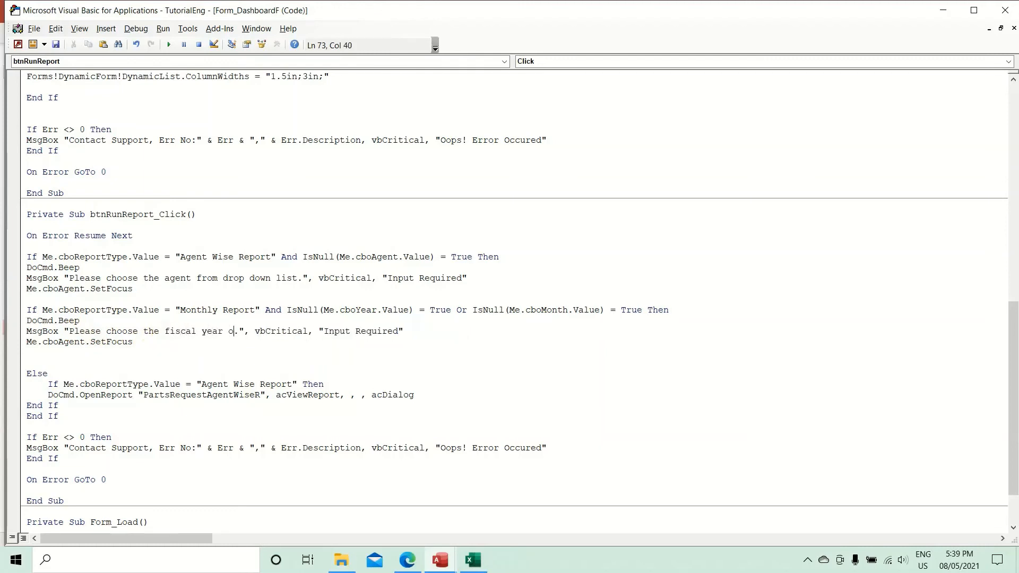
{"action": "key", "text": "BackSpace"}
{"action": "type", "text": "fiscal mon"}
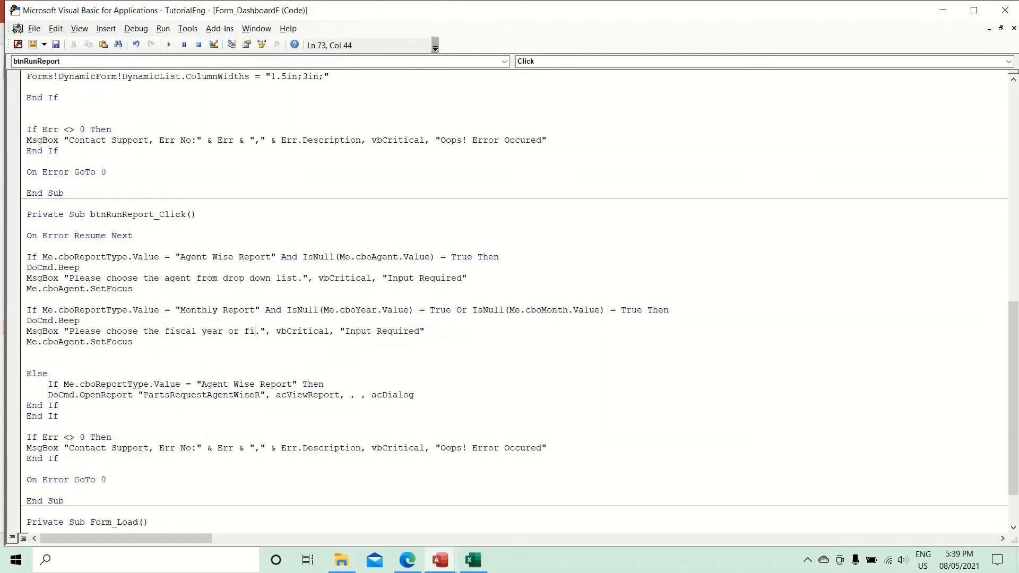
{"action": "type", "text": "th to rum"}
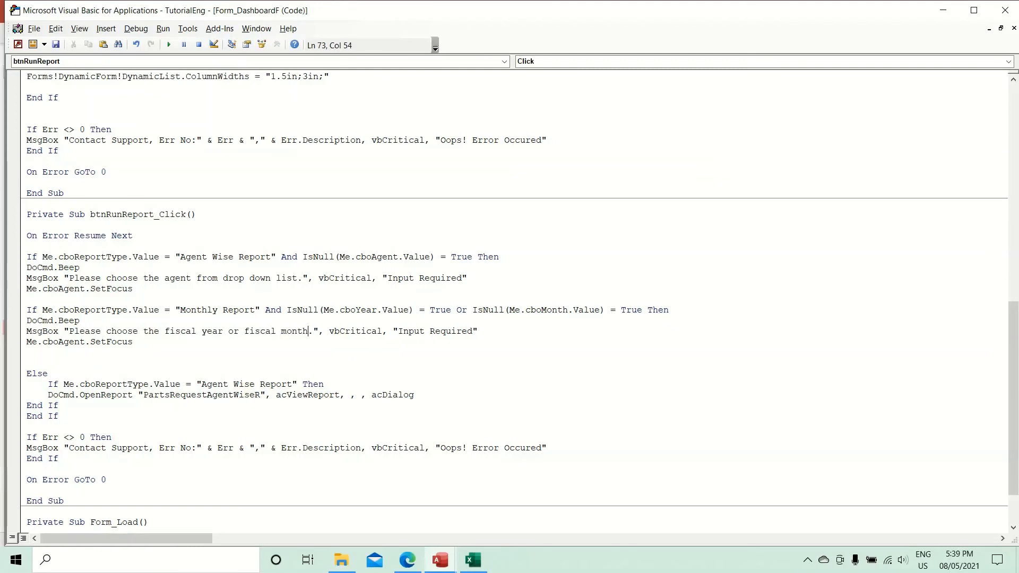
{"action": "key", "text": "BackSpace"}
{"action": "key", "text": "BackSpace"}
{"action": "type", "text": "un thn"}
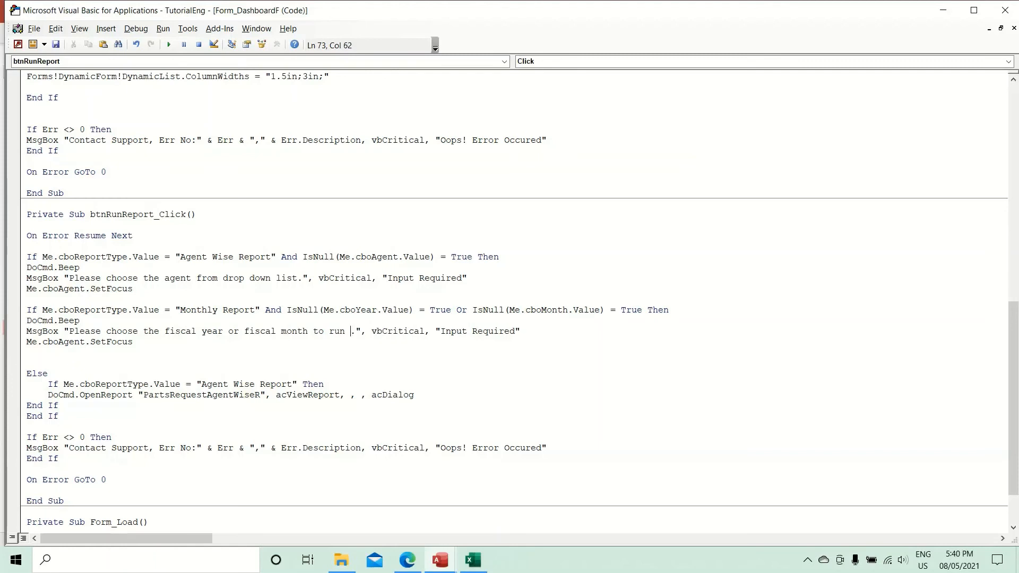
{"action": "key", "text": "BackSpace"}
{"action": "type", "text": "e report"}
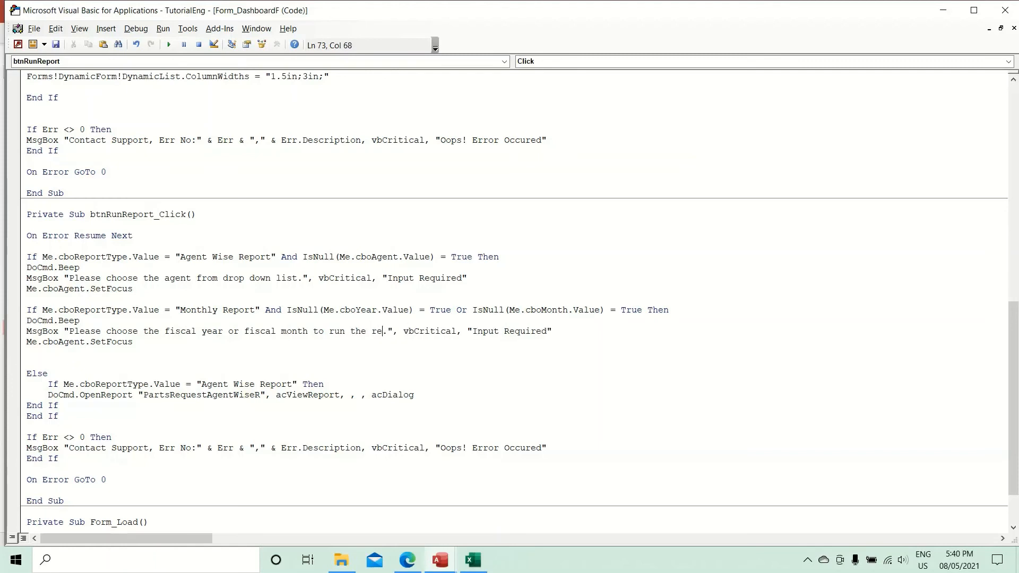
Step: Delete the Me.cboAgent.SetFocus line from the monthly validation block and remove a spare blank line above Else
{"action": "left_click_drag", "start_coordinate": [133, 342], "coordinate": [25, 341]}
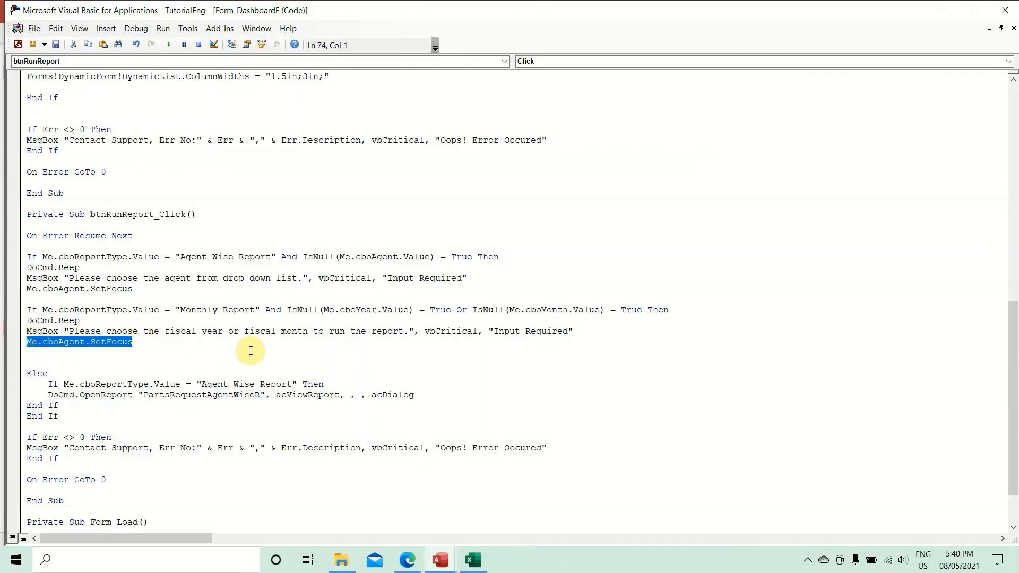
{"action": "key", "text": "Delete"}
{"action": "left_click", "coordinate": [88, 353]}
{"action": "key", "text": "BackSpace"}
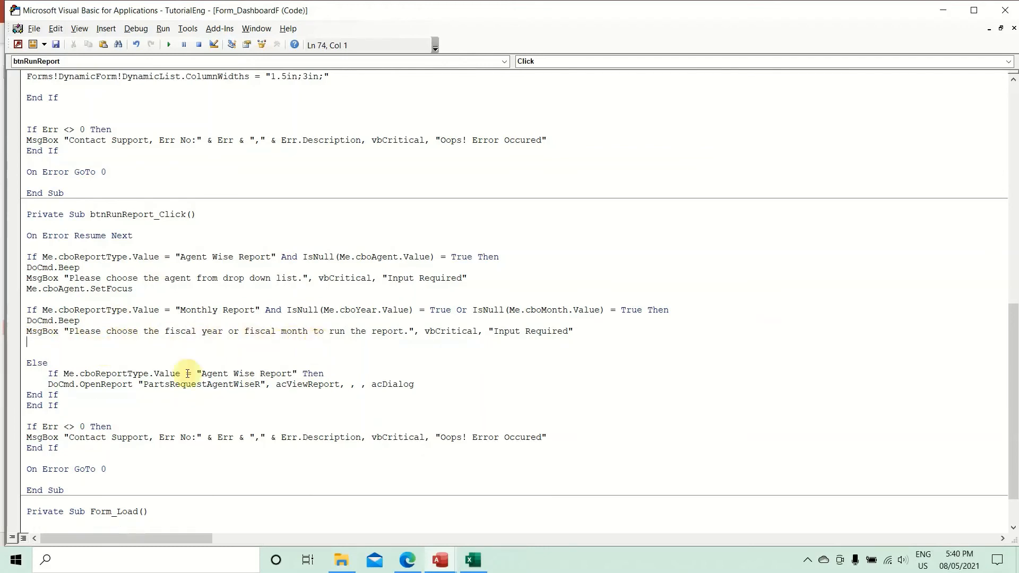
Step: Duplicate the "Agent Wise Report" If line and its DoCmd.OpenReport line below the originals in the Else branch
{"action": "left_click", "coordinate": [445, 384]}
{"action": "key", "text": "Return"}
{"action": "key", "text": "Return"}
{"action": "key", "text": "Return"}
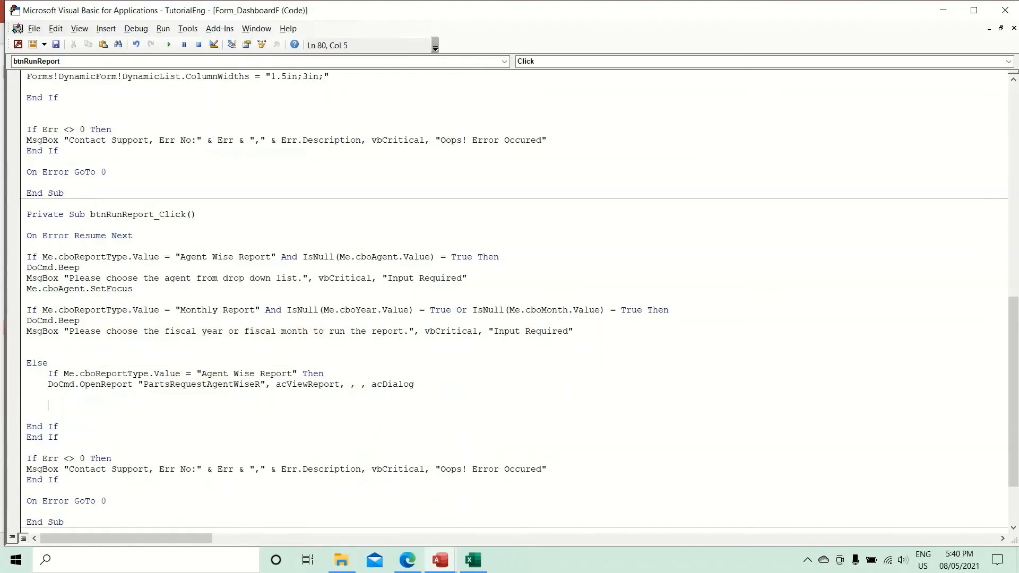
{"action": "left_click_drag", "start_coordinate": [425, 385], "coordinate": [8, 374]}
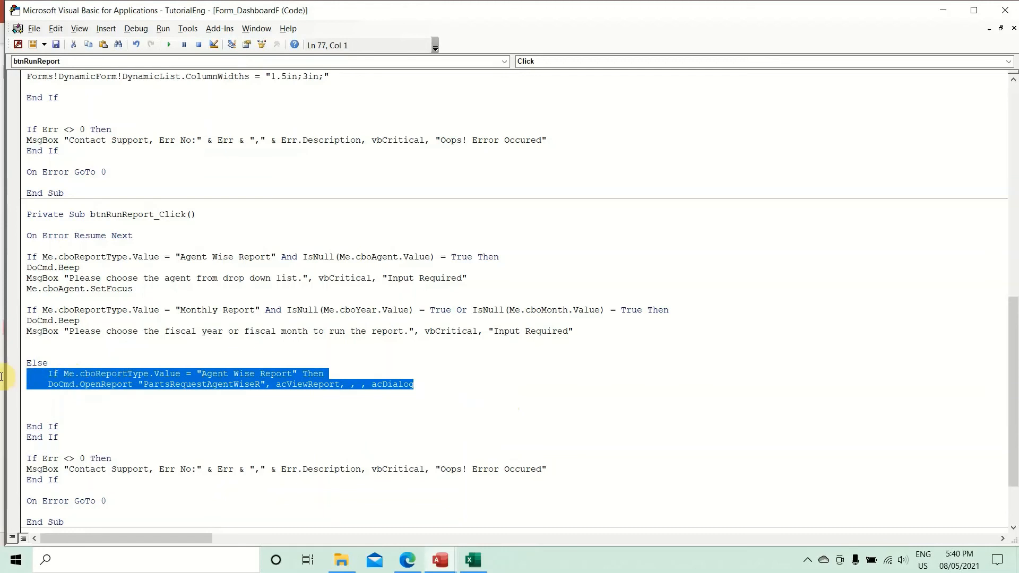
{"action": "key", "text": "ctrl+c"}
{"action": "left_click", "coordinate": [61, 405]}
{"action": "key", "text": "ctrl+v"}
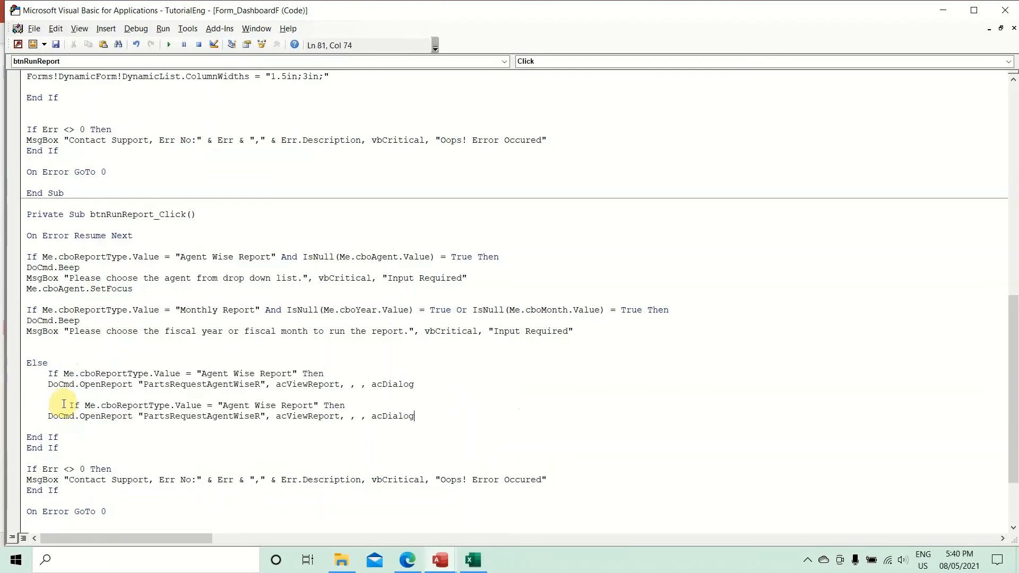
Step: Turn the duplicated If line into an ElseIf aligned with the DoCmd line and make it test for "Monthly Report"
{"action": "left_click", "coordinate": [73, 407]}
{"action": "key", "text": "BackSpace"}
{"action": "key", "text": "BackSpace"}
{"action": "key", "text": "BackSpace"}
{"action": "key", "text": "BackSpace"}
{"action": "type", "text": "else"}
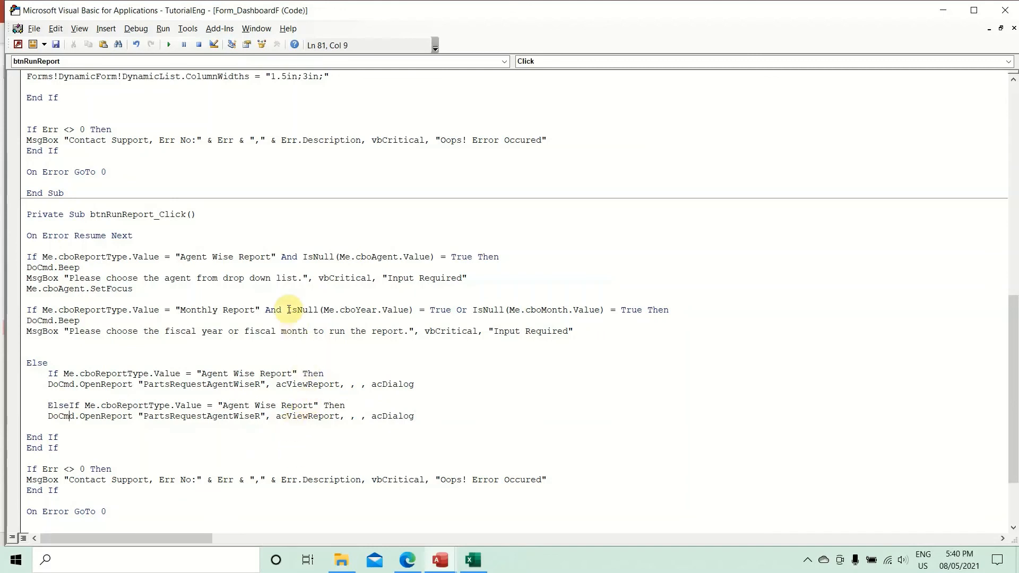
{"action": "left_click_drag", "start_coordinate": [179, 310], "coordinate": [255, 310]}
{"action": "left_click_drag", "start_coordinate": [313, 405], "coordinate": [219, 403]}
{"action": "key", "text": "ctrl+v"}
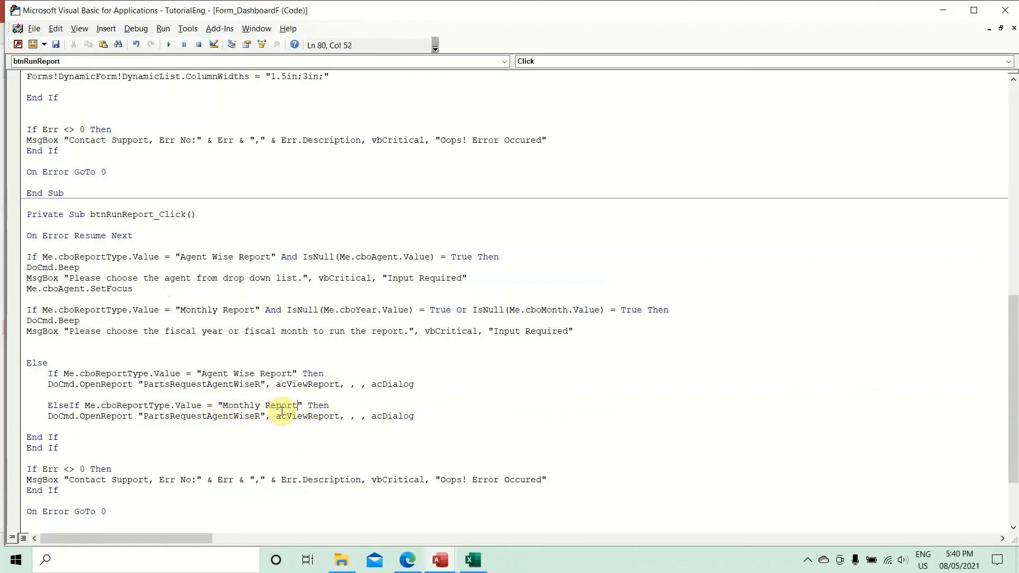
Step: Copy the name of the PartsRequestMonthlyR report and use it in the "Monthly Report" branch's DoCmd.OpenReport line
{"action": "key", "text": "alt+F11"}
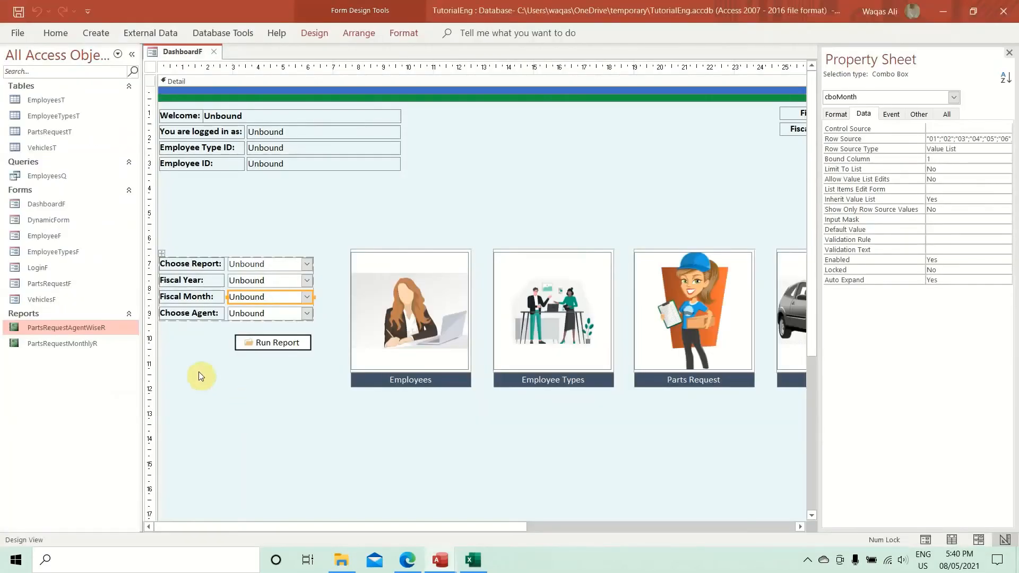
{"action": "right_click", "coordinate": [79, 344]}
{"action": "left_click", "coordinate": [134, 180]}
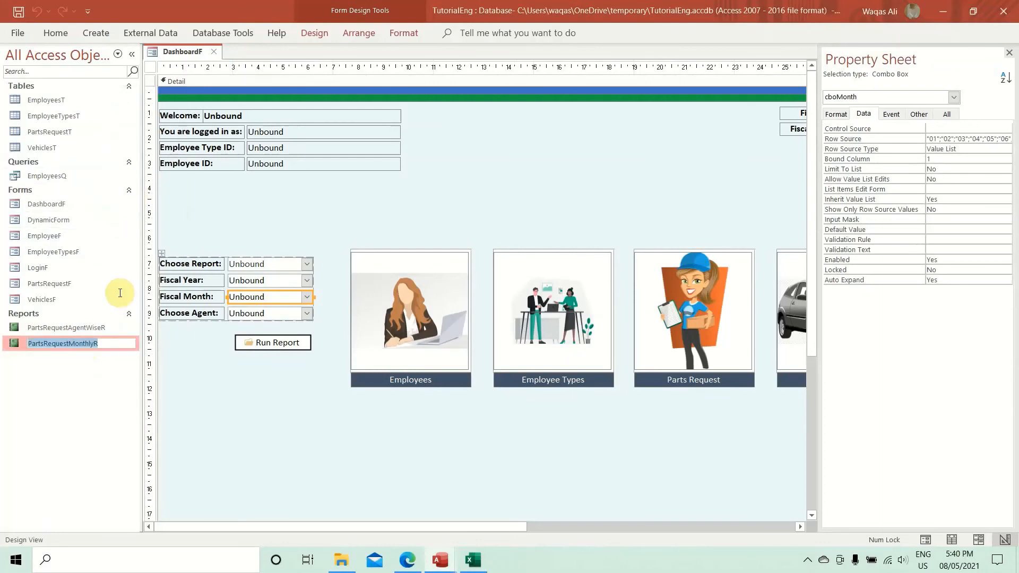
{"action": "key", "text": "ctrl+c"}
{"action": "key", "text": "alt+F11"}
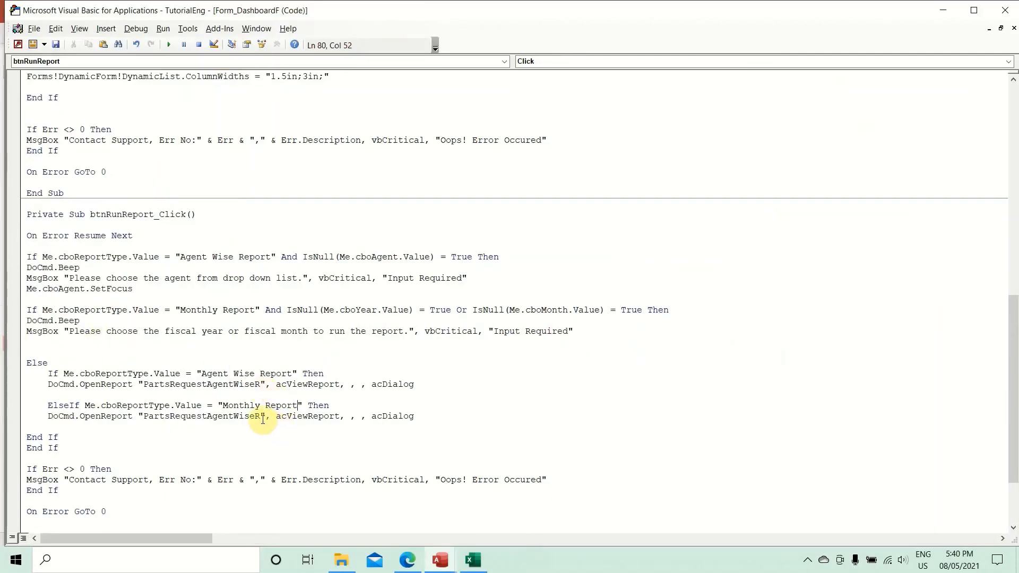
{"action": "left_click_drag", "start_coordinate": [261, 417], "coordinate": [141, 421]}
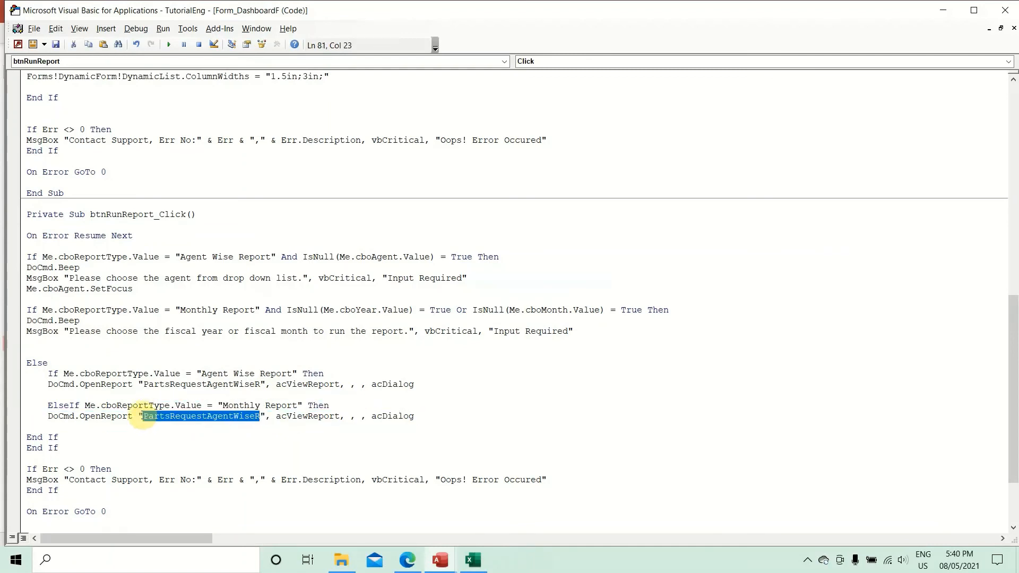
{"action": "key", "text": "ctrl+v"}
Step: Compile the TutorialEng project to check the code and dismiss the resulting message
{"action": "left_click", "coordinate": [236, 437]}
{"action": "left_click", "coordinate": [139, 29]}
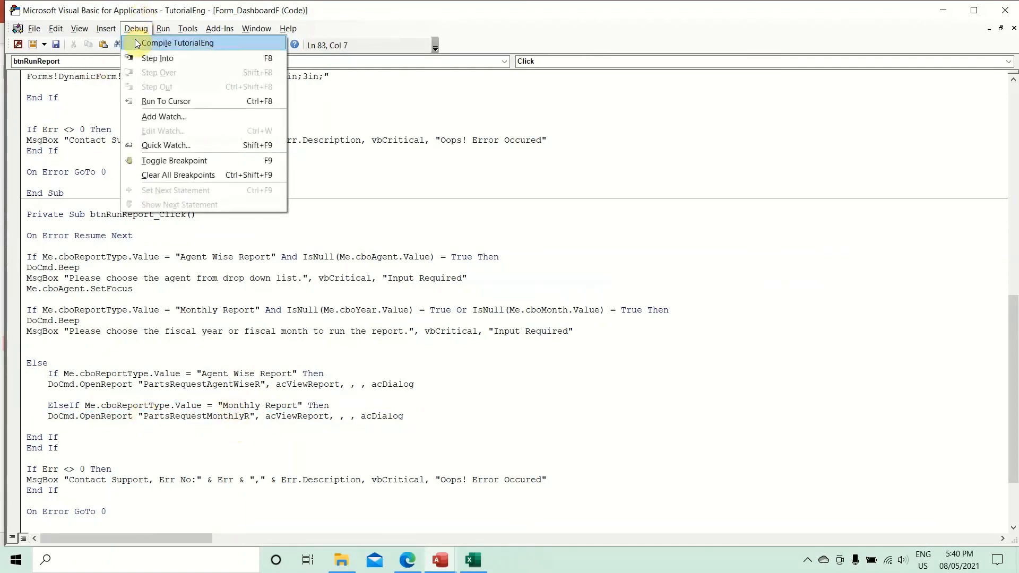
{"action": "left_click", "coordinate": [135, 40]}
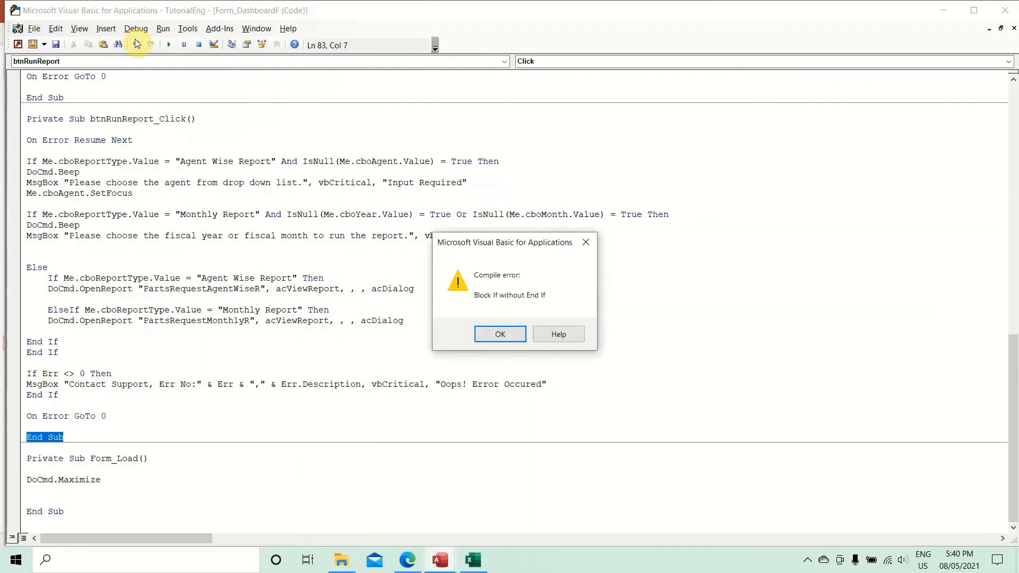
{"action": "left_click", "coordinate": [486, 333]}
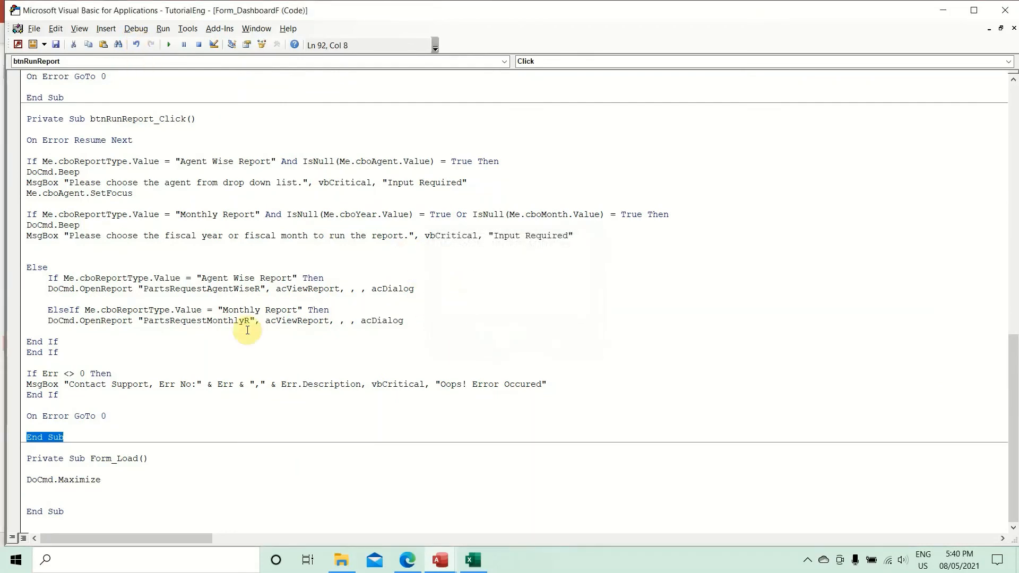
Step: Change the If that starts the "Monthly Report" validation block to ElseIf
{"action": "left_click", "coordinate": [28, 215]}
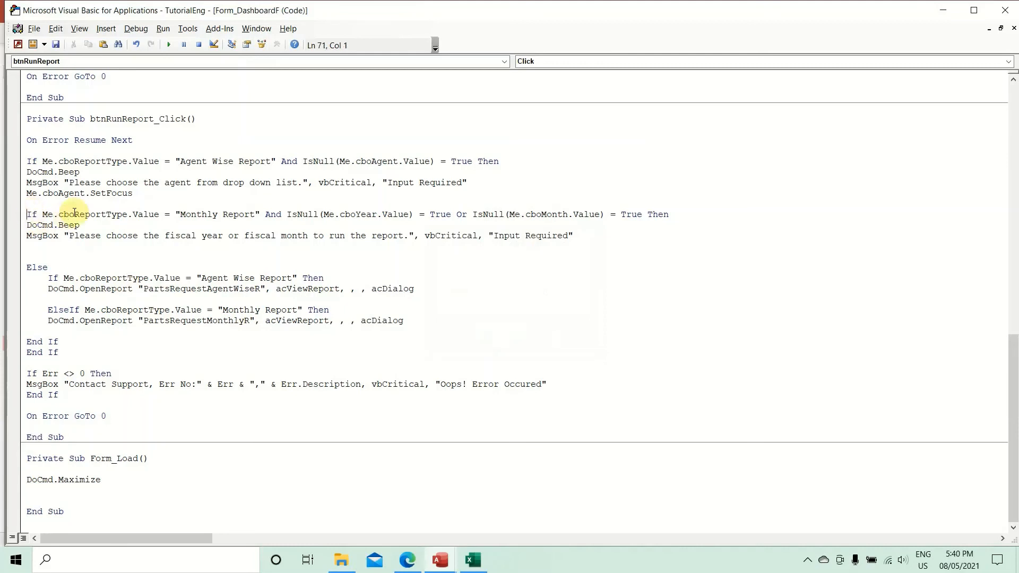
{"action": "type", "text": "Else"}
{"action": "key", "text": "Down"}
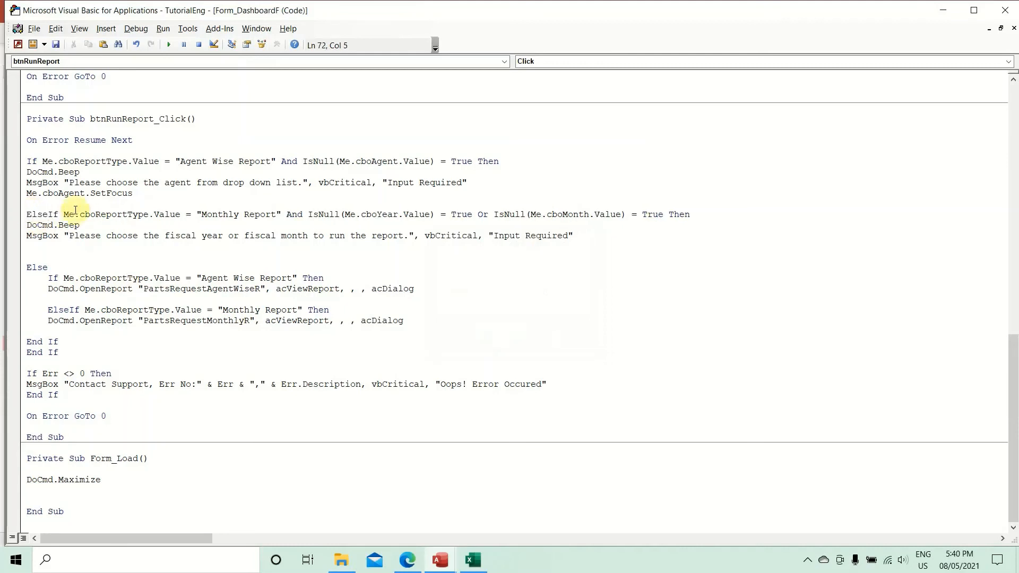
Step: Compile and save the project code, then return to the dashboard form and display it in Form View
{"action": "left_click", "coordinate": [138, 29]}
{"action": "left_click", "coordinate": [154, 43]}
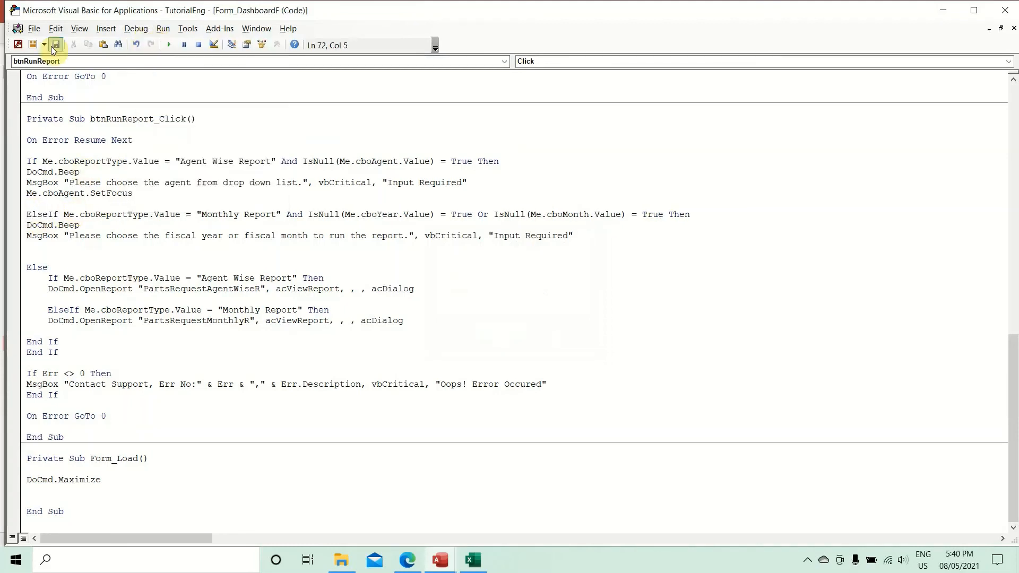
{"action": "left_click", "coordinate": [1000, 14]}
{"action": "right_click", "coordinate": [175, 52]}
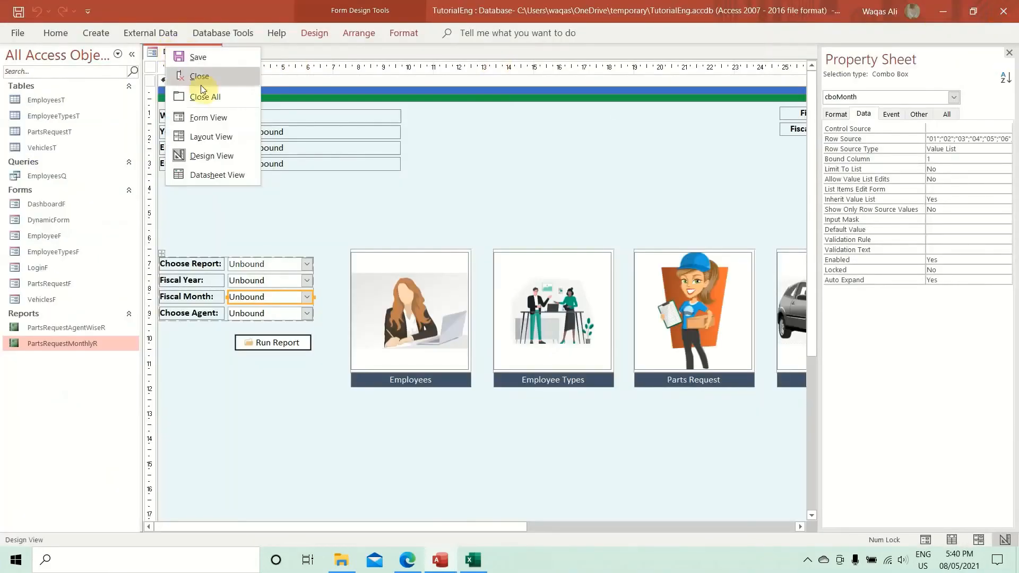
{"action": "left_click", "coordinate": [212, 118]}
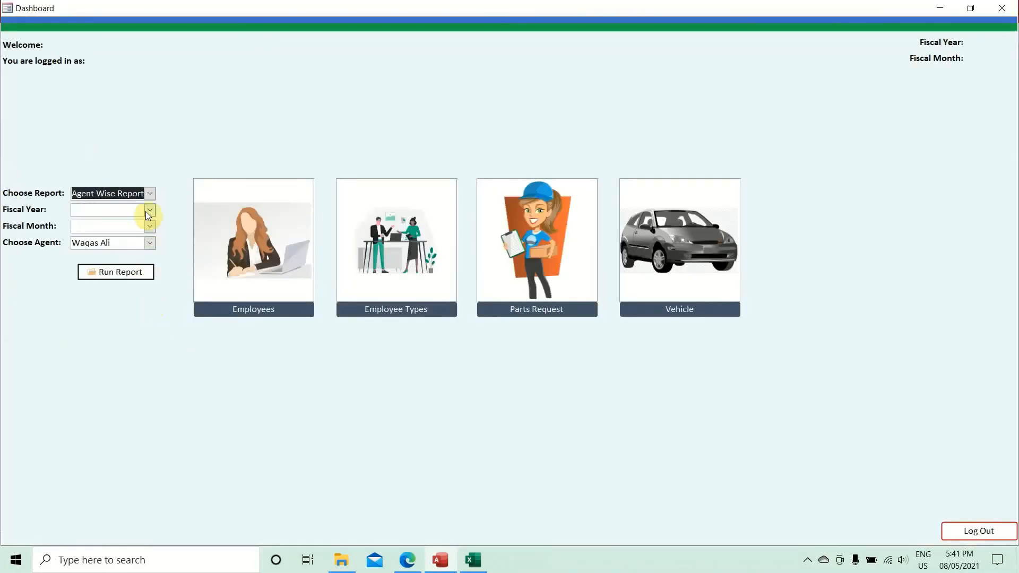
Step: Choose Monthly Report and test running it with the fiscal year and month left empty, dismissing the message
{"action": "left_click", "coordinate": [146, 211]}
{"action": "left_click", "coordinate": [197, 161]}
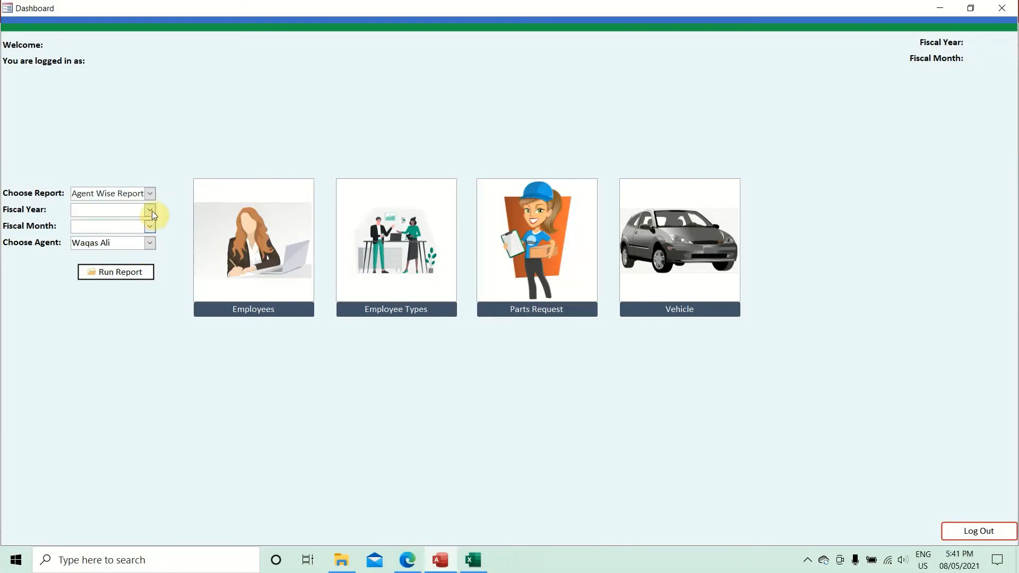
{"action": "left_click", "coordinate": [150, 193]}
{"action": "left_click", "coordinate": [133, 222]}
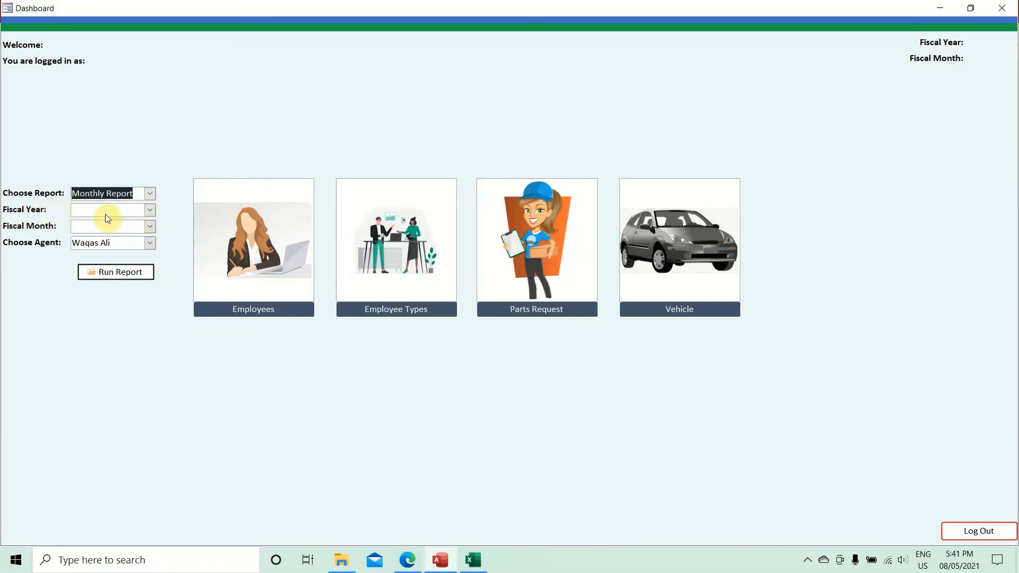
{"action": "left_click", "coordinate": [115, 277]}
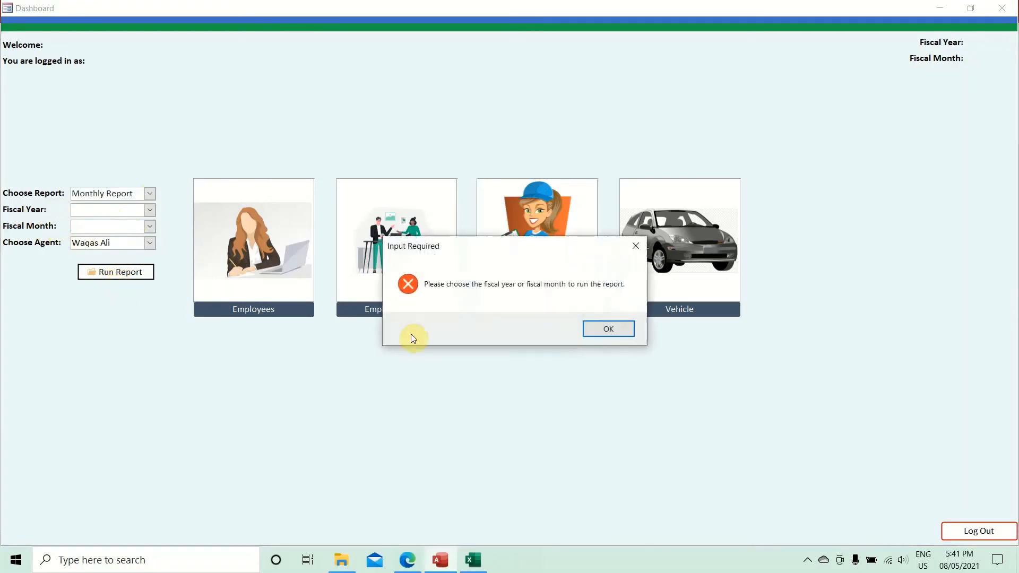
{"action": "left_click", "coordinate": [616, 329]}
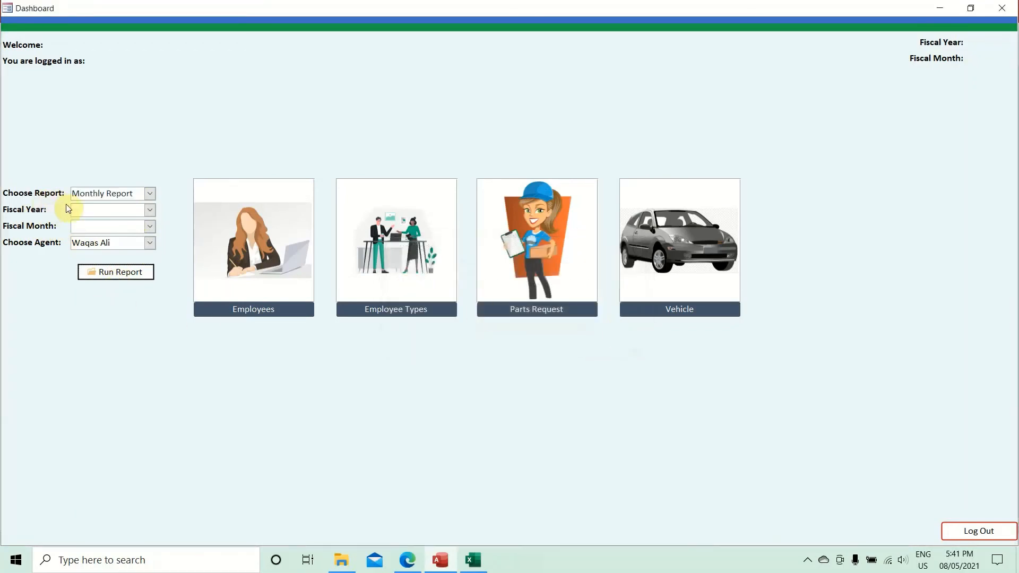
Step: Clear the chosen agent and set the fiscal year to 2021 and the fiscal month to 05
{"action": "left_click", "coordinate": [136, 242]}
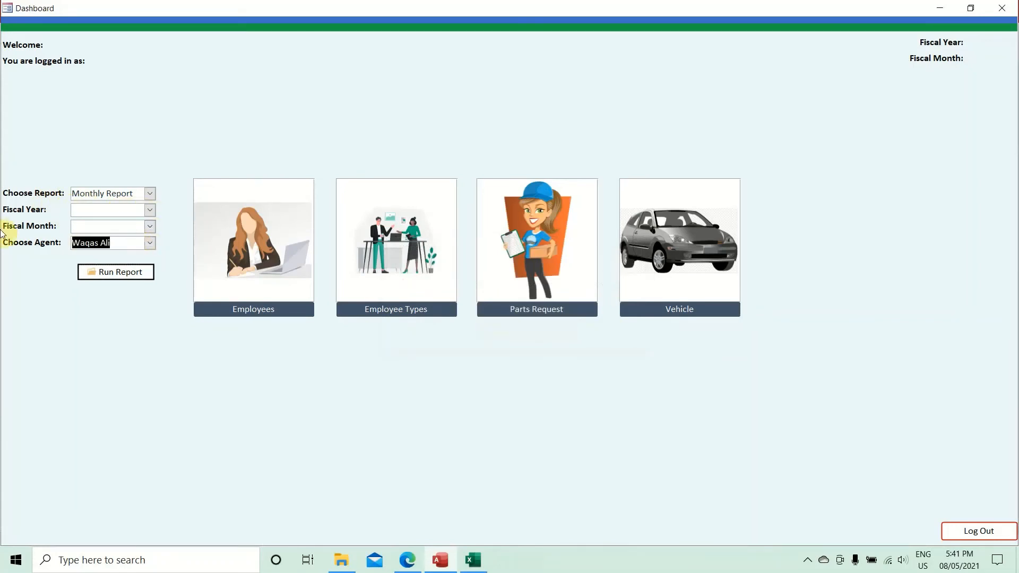
{"action": "key", "text": "Delete"}
{"action": "left_click", "coordinate": [151, 210]}
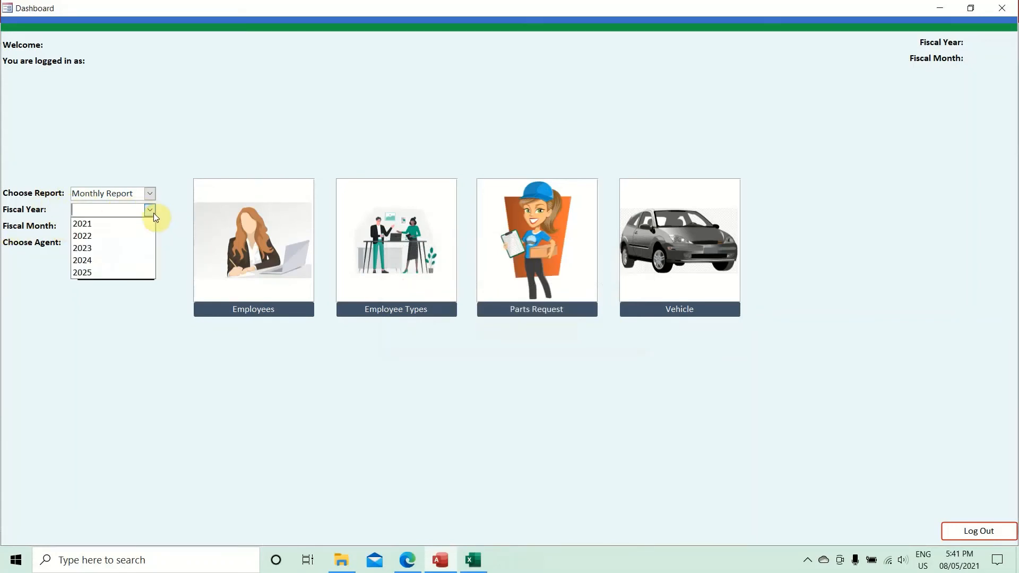
{"action": "left_click", "coordinate": [142, 227]}
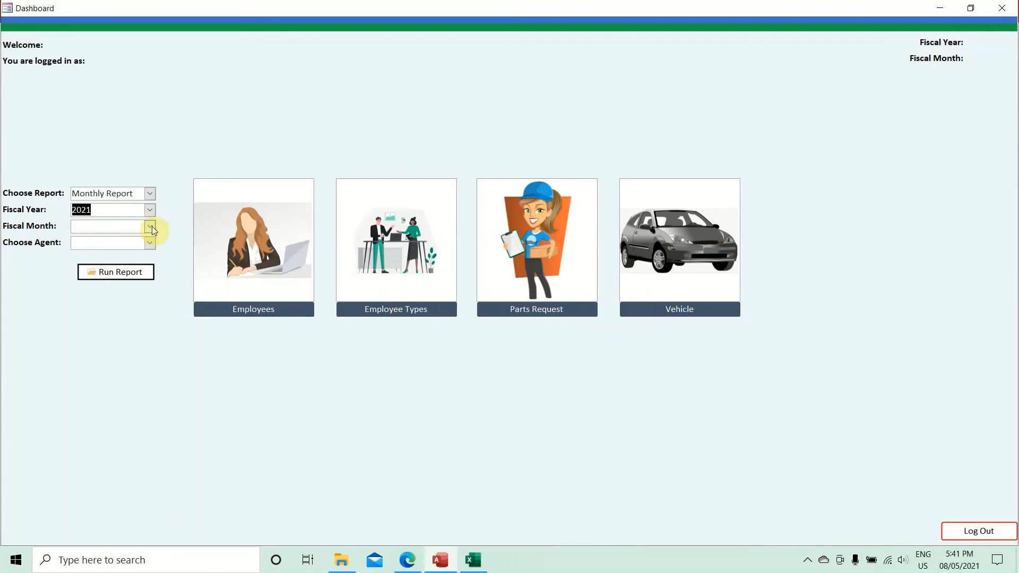
{"action": "left_click", "coordinate": [152, 226]}
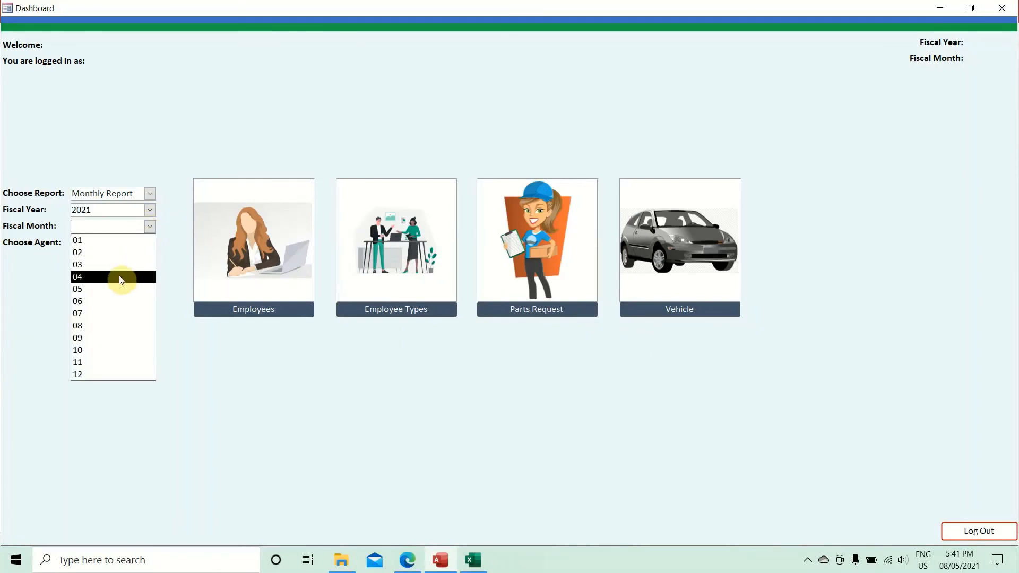
{"action": "left_click", "coordinate": [121, 290]}
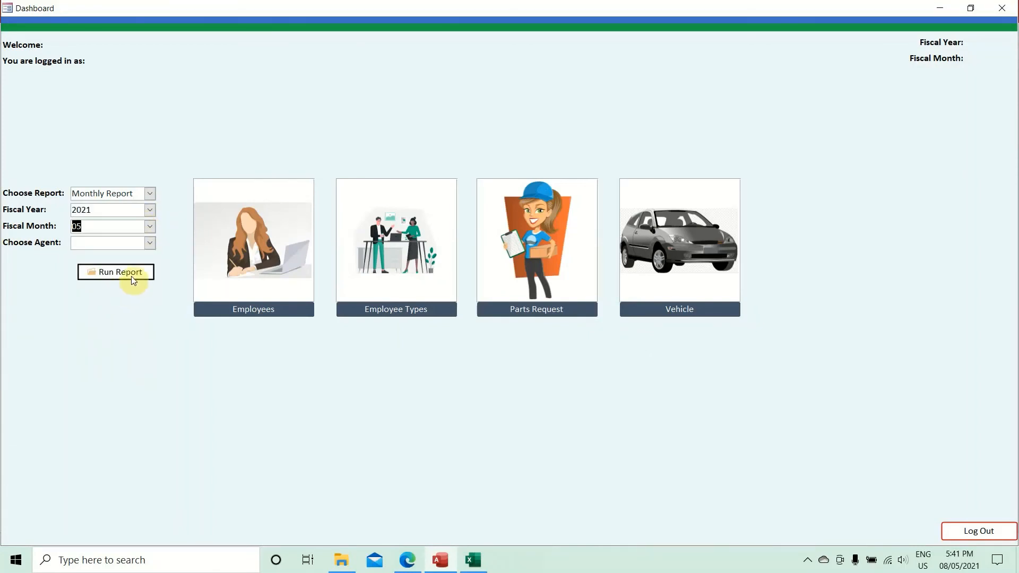
Step: Run the monthly report and examine whether its rows match the chosen fiscal year and month
{"action": "left_click", "coordinate": [108, 272]}
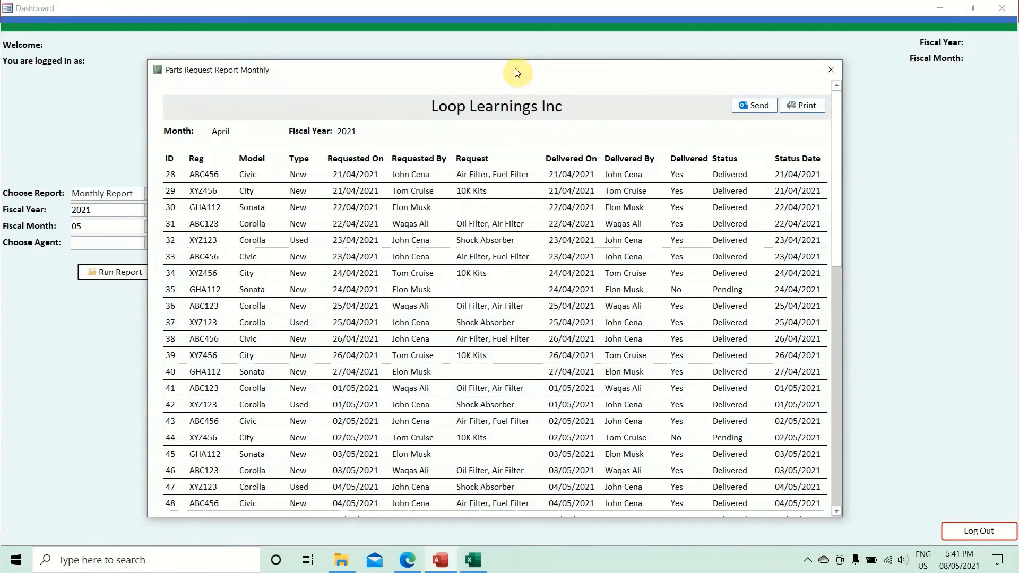
{"action": "left_click_drag", "start_coordinate": [515, 68], "coordinate": [489, 48]}
{"action": "scroll", "coordinate": [601, 259], "scroll_direction": "down", "scroll_amount": 2}
{"action": "scroll", "coordinate": [599, 254], "scroll_direction": "down", "scroll_amount": 3}
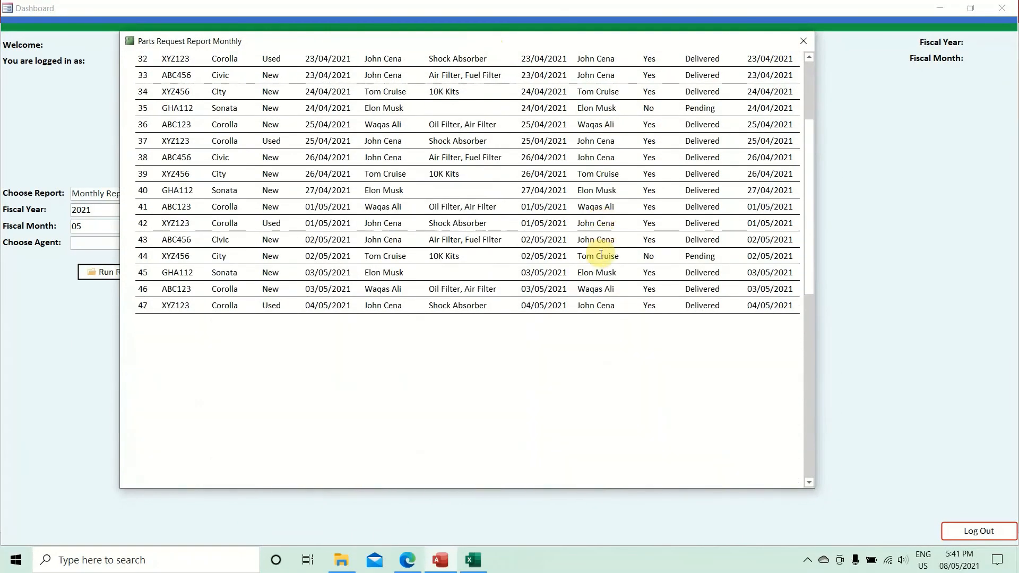
{"action": "scroll", "coordinate": [599, 257], "scroll_direction": "up", "scroll_amount": 5}
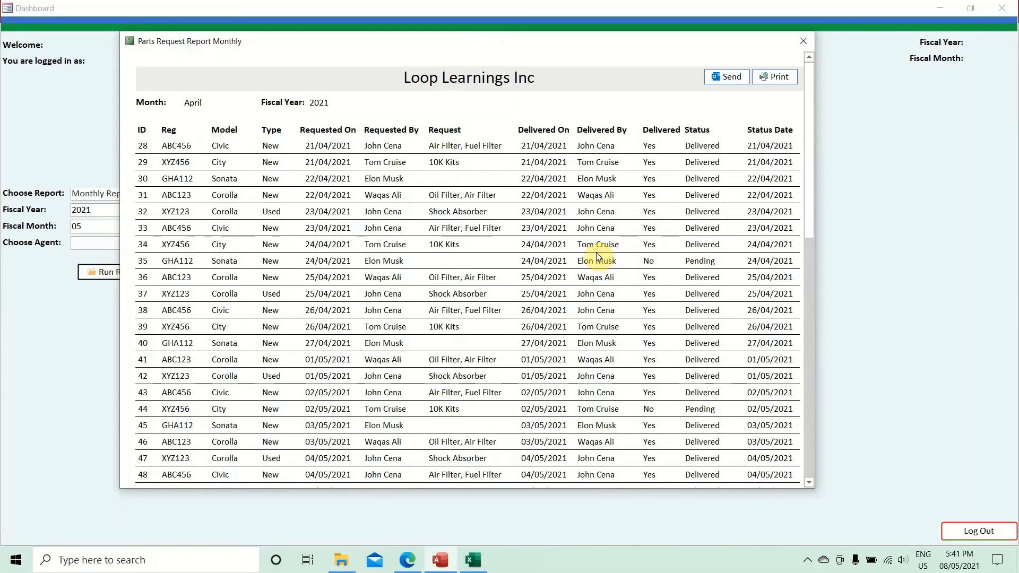
{"action": "left_click_drag", "start_coordinate": [404, 49], "coordinate": [545, 50]}
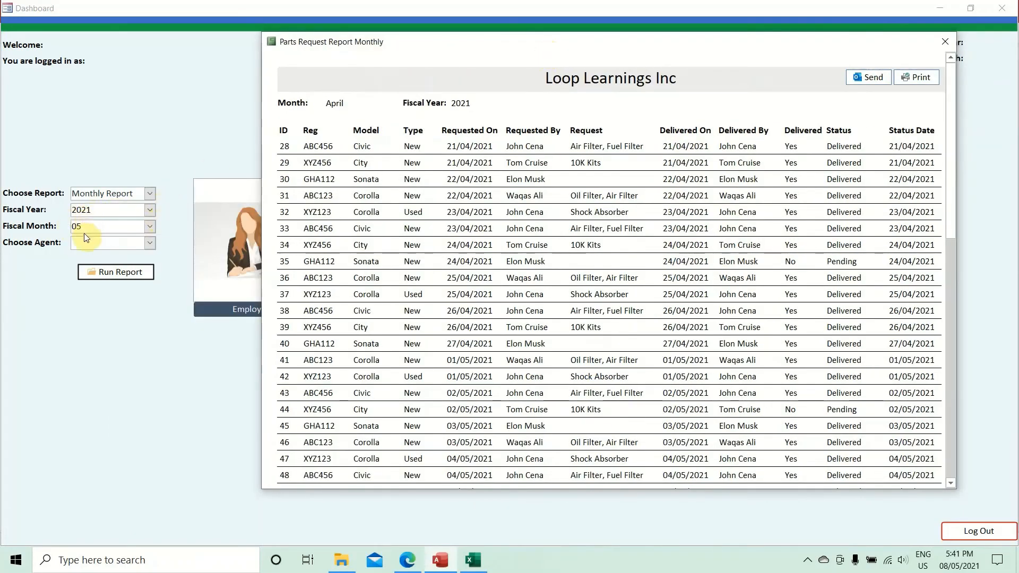
Step: Switch the monthly parts request report to Design View and close the dashboard form
{"action": "right_click", "coordinate": [690, 66]}
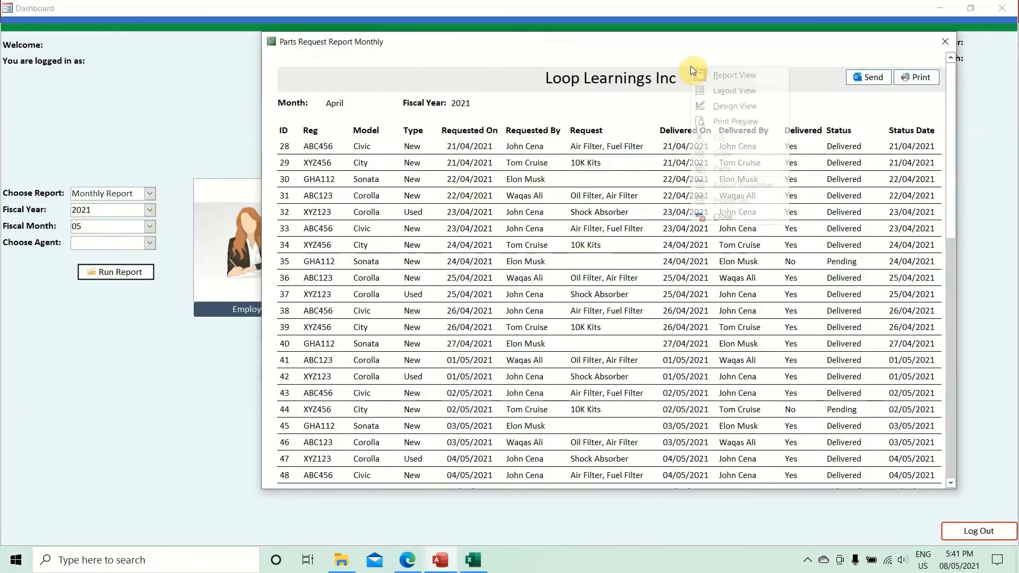
{"action": "left_click", "coordinate": [722, 109]}
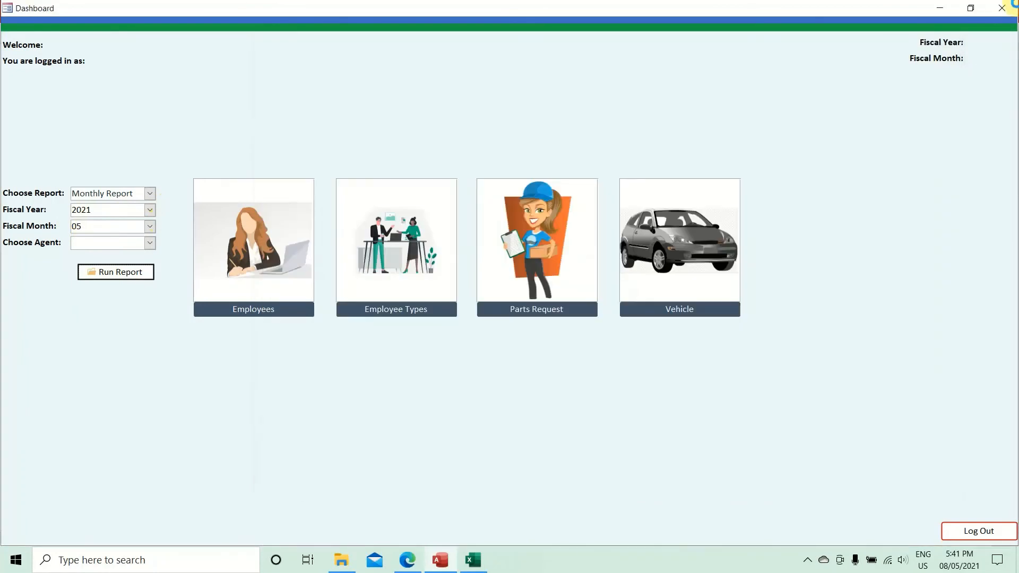
{"action": "left_click", "coordinate": [1014, 4]}
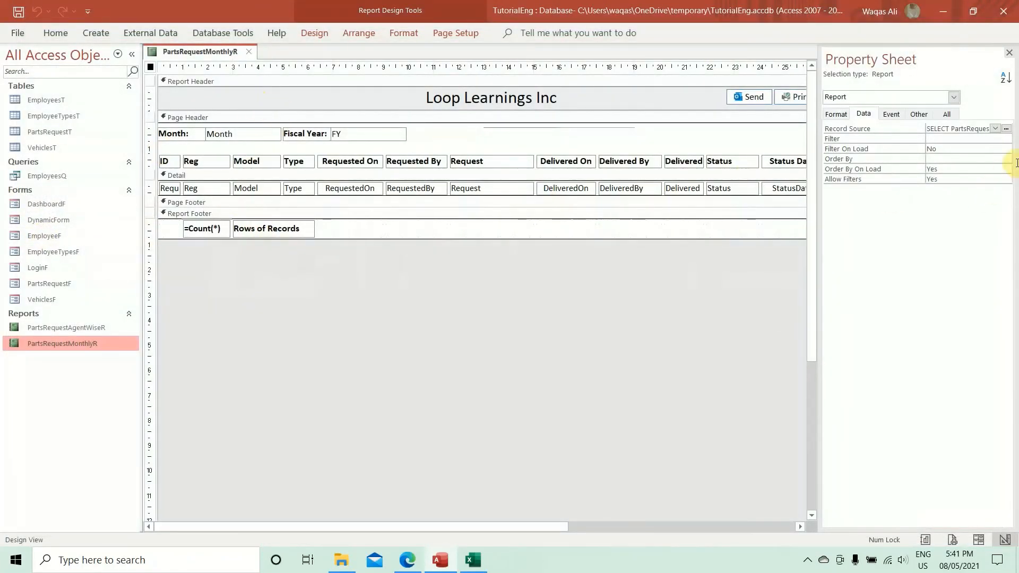
Step: Open the report's record source in the Query Builder and make room for the criteria grid
{"action": "left_click", "coordinate": [1005, 128]}
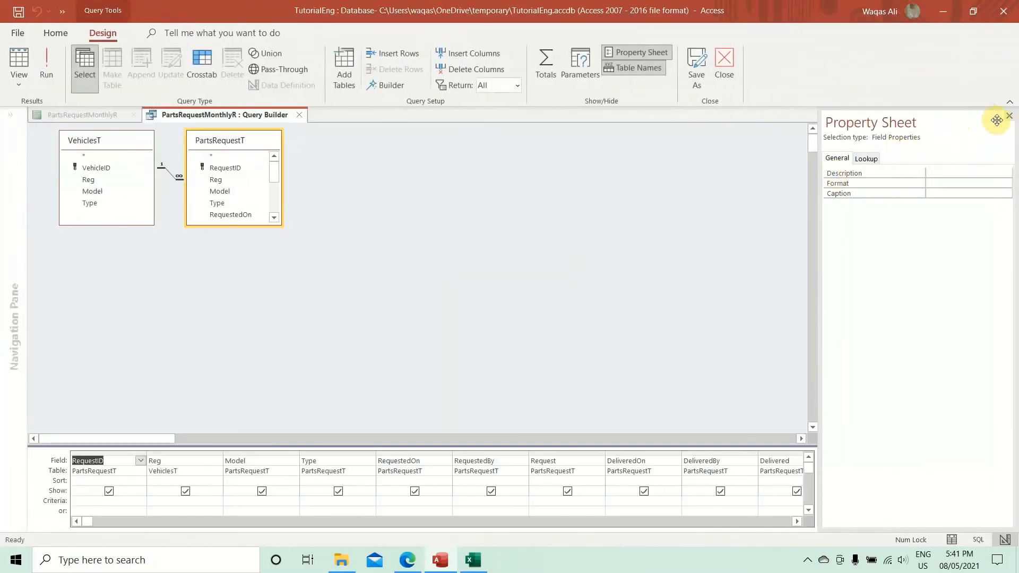
{"action": "left_click", "coordinate": [1009, 116]}
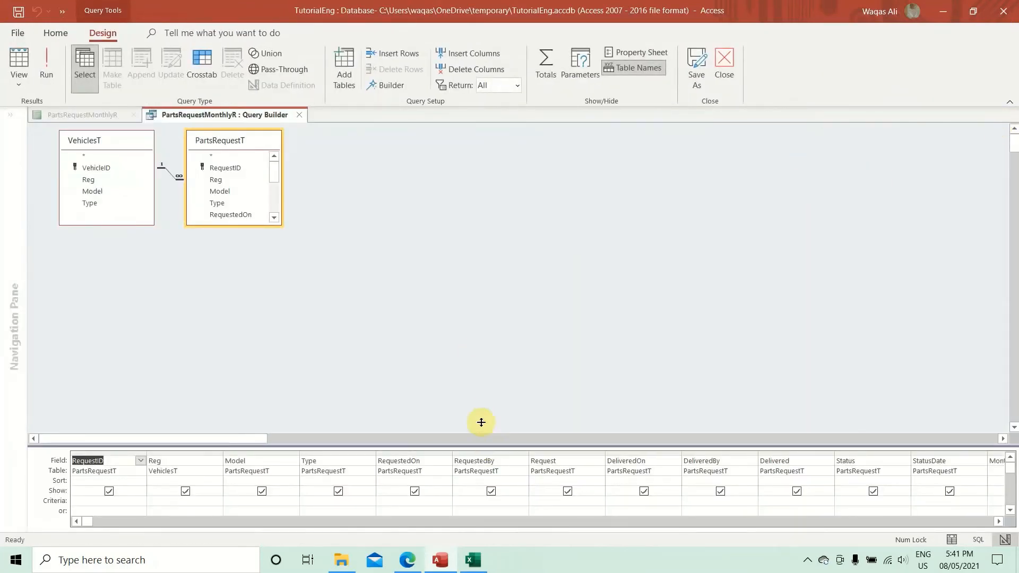
{"action": "left_click_drag", "start_coordinate": [488, 447], "coordinate": [470, 378]}
{"action": "left_click", "coordinate": [1010, 524]}
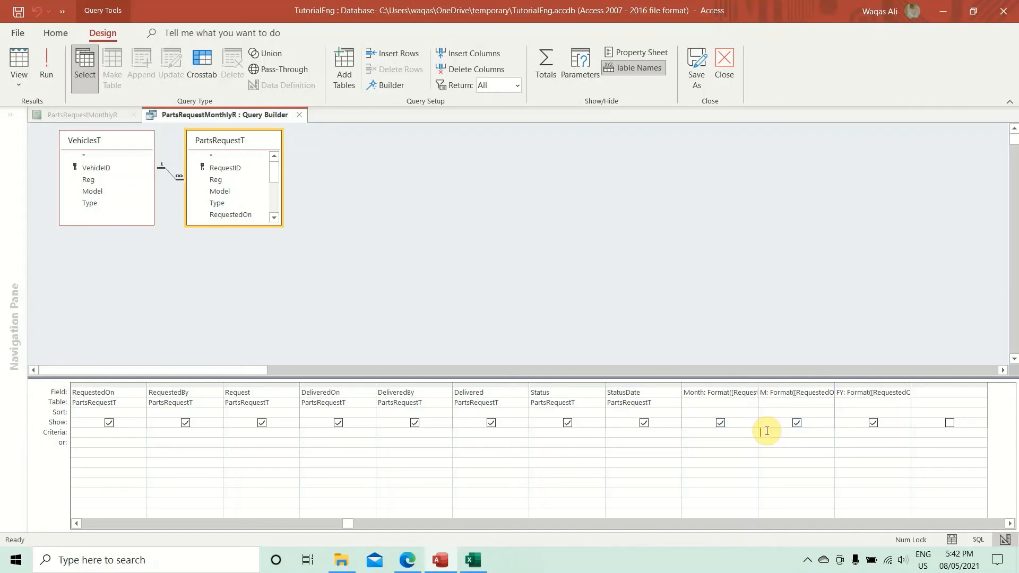
Step: Set the criteria of the M field to [Forms]![DashboardF]![cboMonth]
{"action": "type", "text": "forms!"}
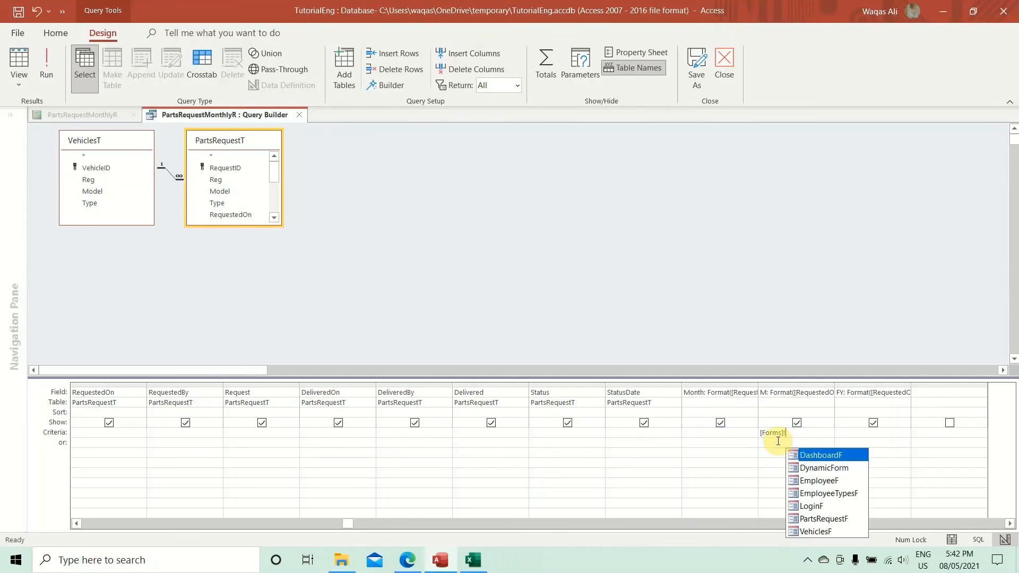
{"action": "key", "text": "Tab"}
{"action": "type", "text": "!["}
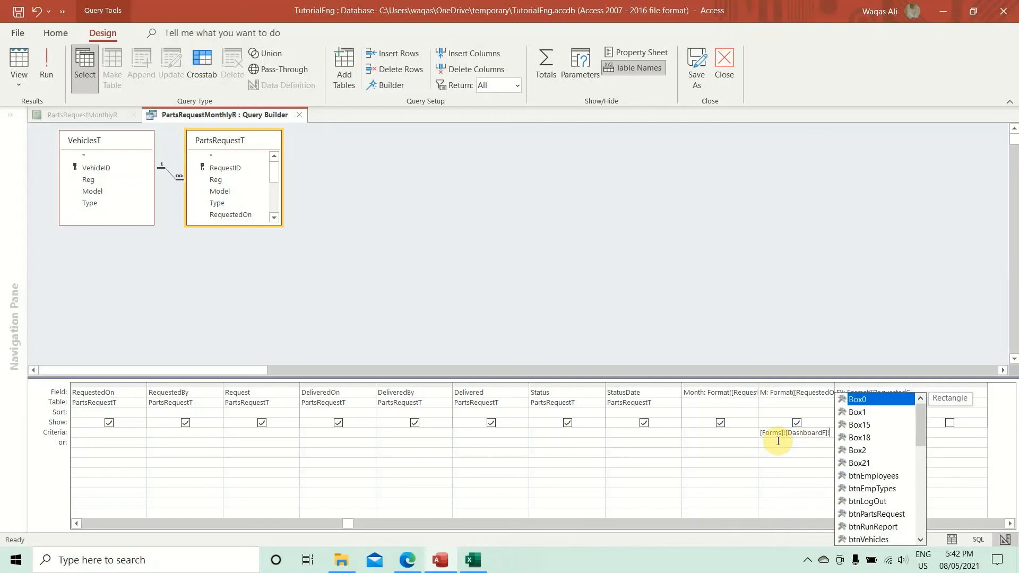
{"action": "type", "text": "cbo"}
{"action": "key", "text": "Down"}
{"action": "key", "text": "Tab"}
{"action": "key", "text": "Tab"}
Step: Set the criteria of the FY field to [Forms]![DashboardF]![cboYear]
{"action": "type", "text": "for"}
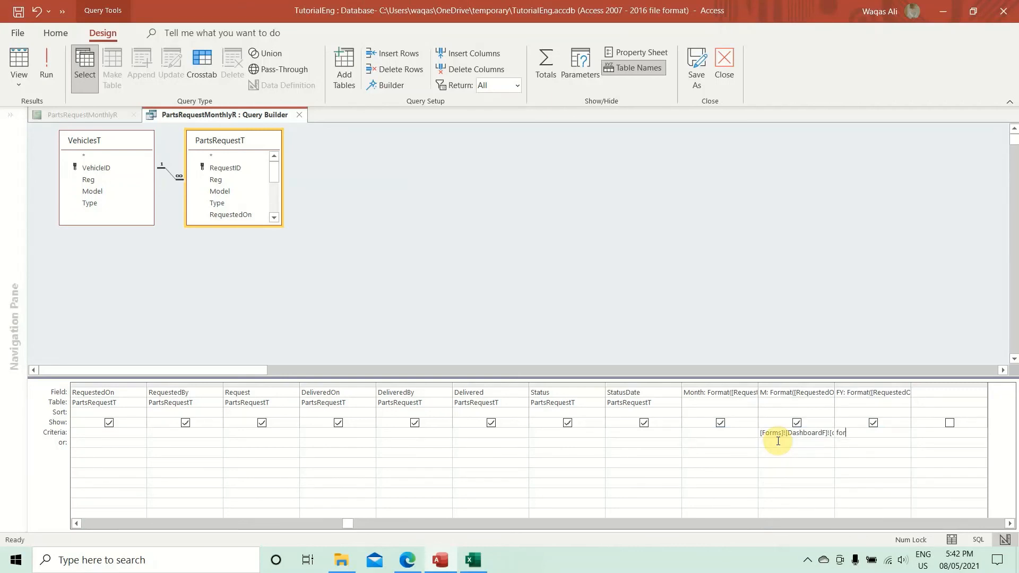
{"action": "type", "text": ",ms"}
{"action": "key", "text": "Tab"}
{"action": "type", "text": "!"}
{"action": "key", "text": "Tab"}
{"action": "type", "text": "!cbo"}
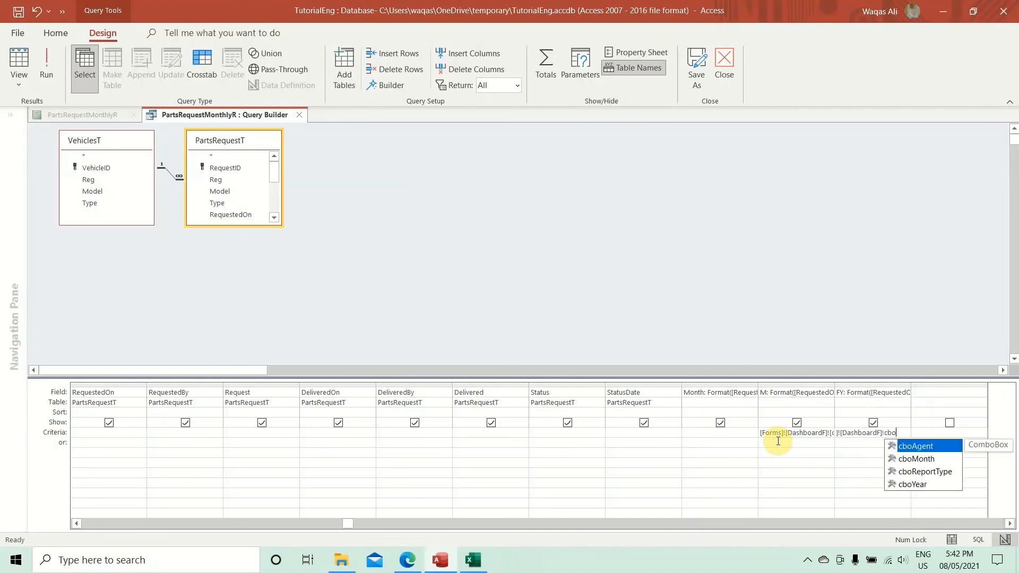
{"action": "key", "text": "Down"}
{"action": "key", "text": "Down"}
{"action": "key", "text": "Tab"}
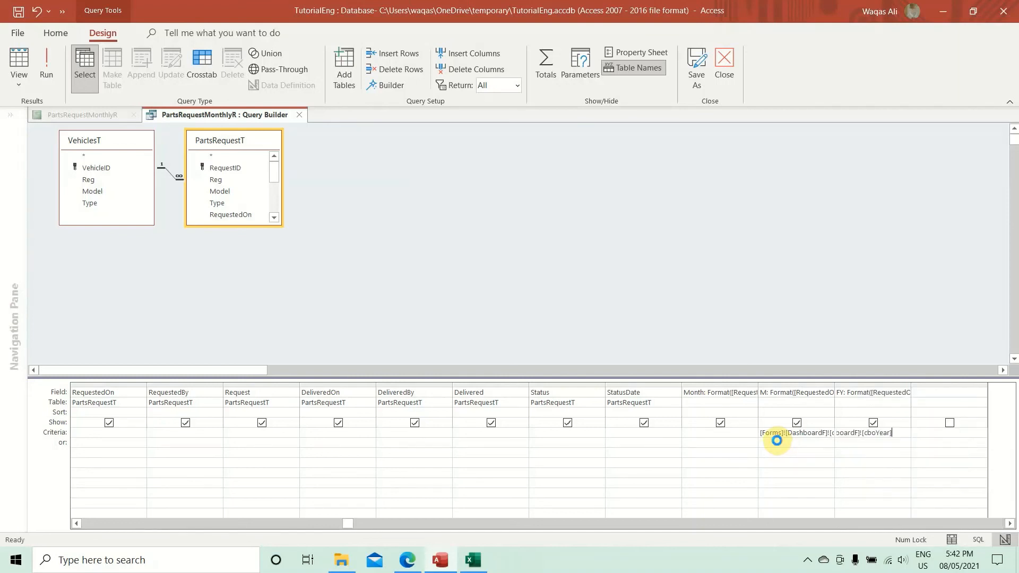
Step: Save and close the record source query, then close the PartsRequestMonthlyR report, keeping its changes
{"action": "right_click", "coordinate": [193, 116]}
{"action": "left_click", "coordinate": [215, 126]}
{"action": "left_click", "coordinate": [299, 115]}
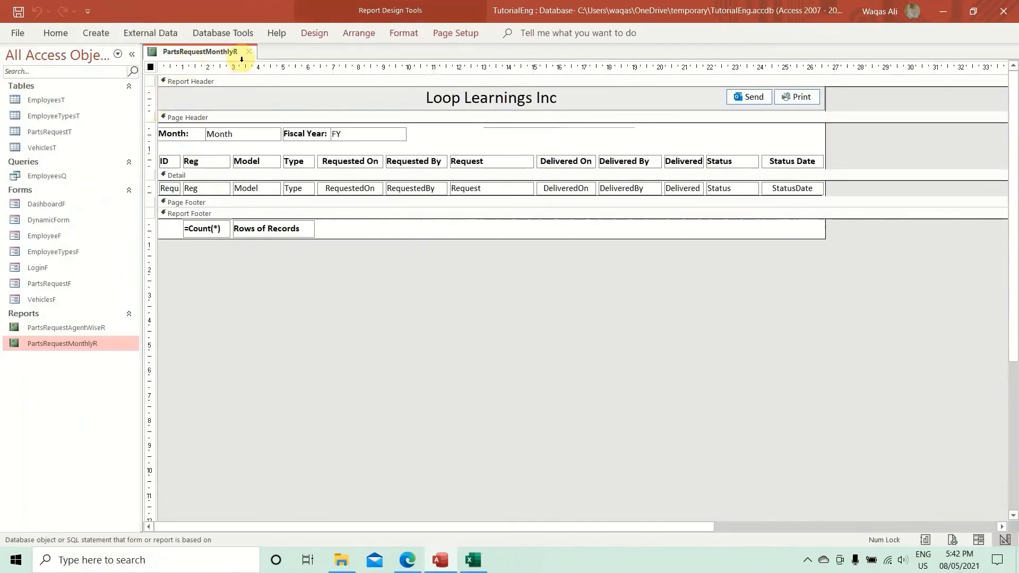
{"action": "left_click", "coordinate": [248, 52]}
{"action": "left_click", "coordinate": [475, 320]}
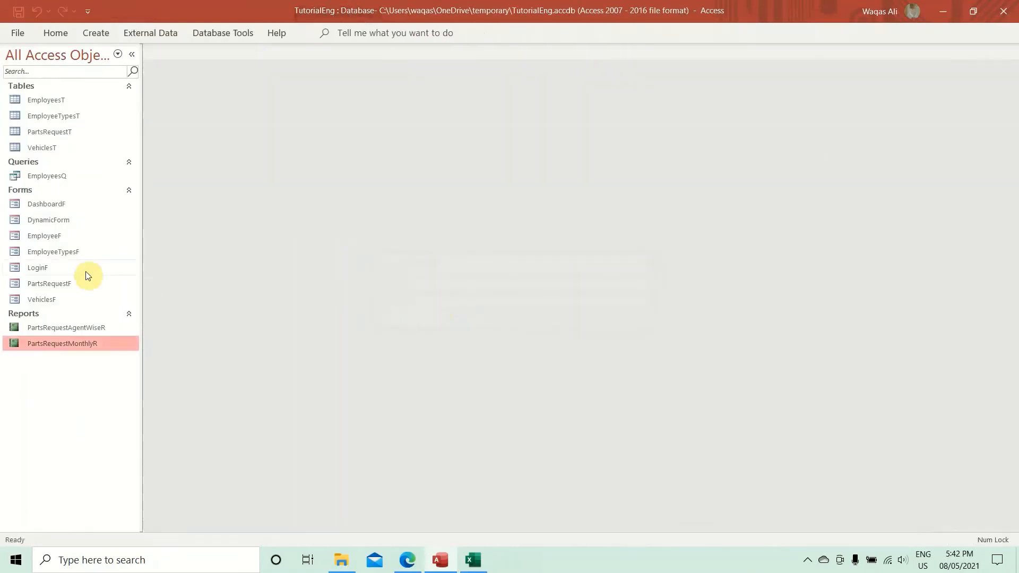
Step: Open DashboardF and run the Monthly Report for fiscal year 2021 and fiscal month 05
{"action": "left_click", "coordinate": [63, 205]}
{"action": "double_click", "coordinate": [64, 205]}
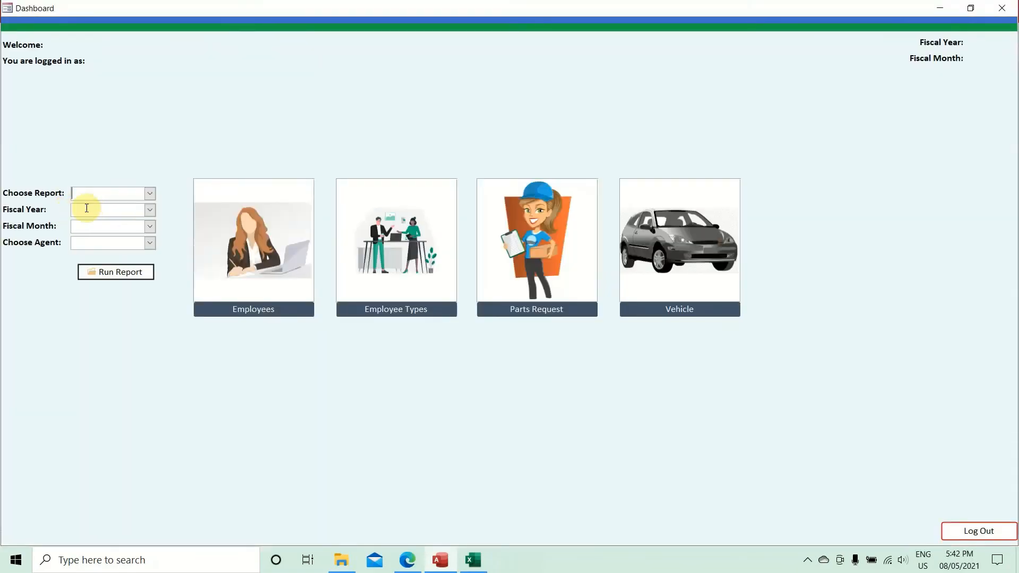
{"action": "left_click", "coordinate": [149, 193]}
{"action": "left_click", "coordinate": [136, 219]}
{"action": "left_click", "coordinate": [150, 210]}
{"action": "left_click", "coordinate": [139, 227]}
{"action": "left_click", "coordinate": [150, 226]}
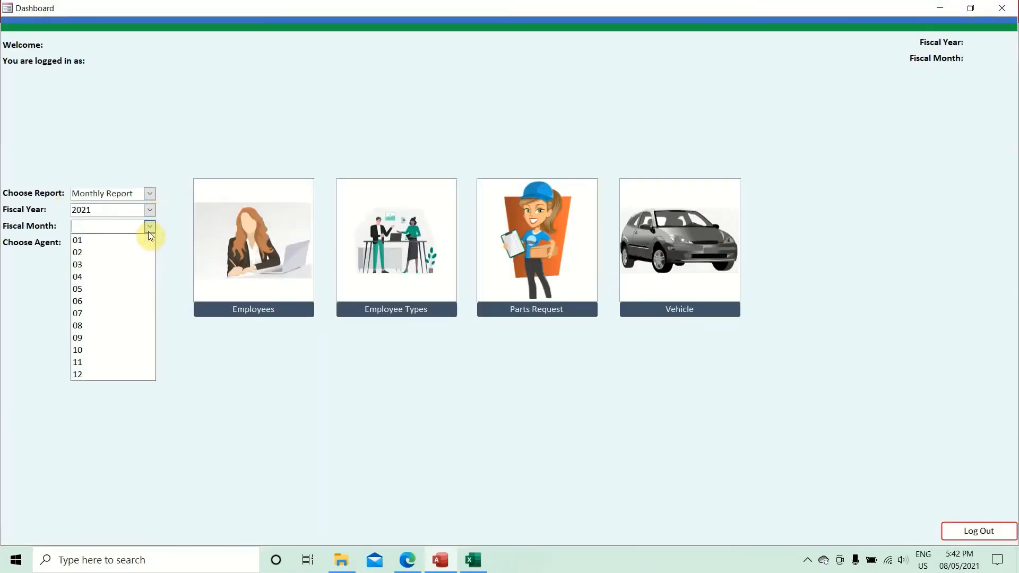
{"action": "left_click", "coordinate": [117, 287]}
{"action": "left_click", "coordinate": [120, 271]}
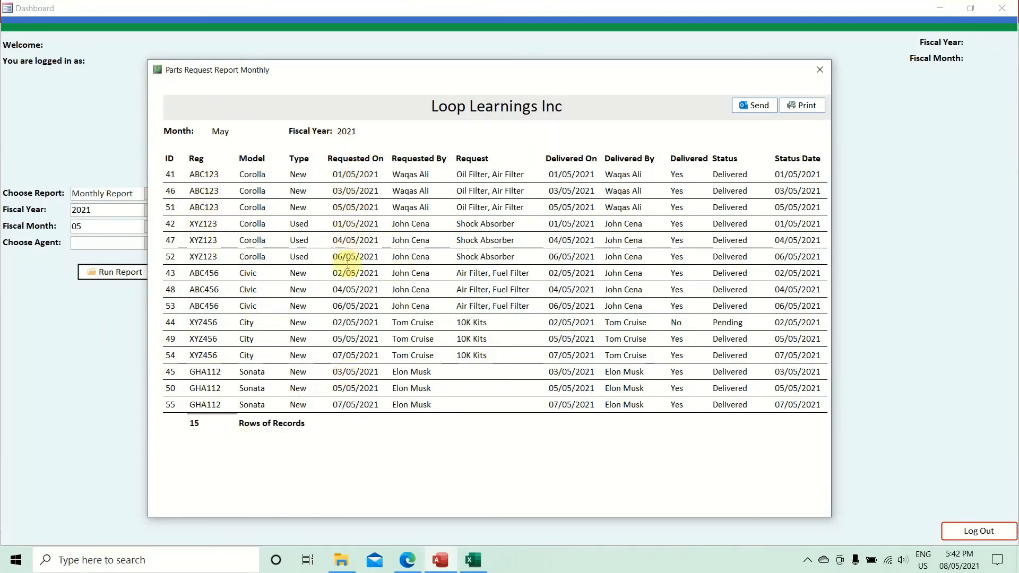
Step: Close the report, rerun it for fiscal month 04 and look through its rows
{"action": "left_click", "coordinate": [820, 69]}
{"action": "left_click", "coordinate": [150, 227]}
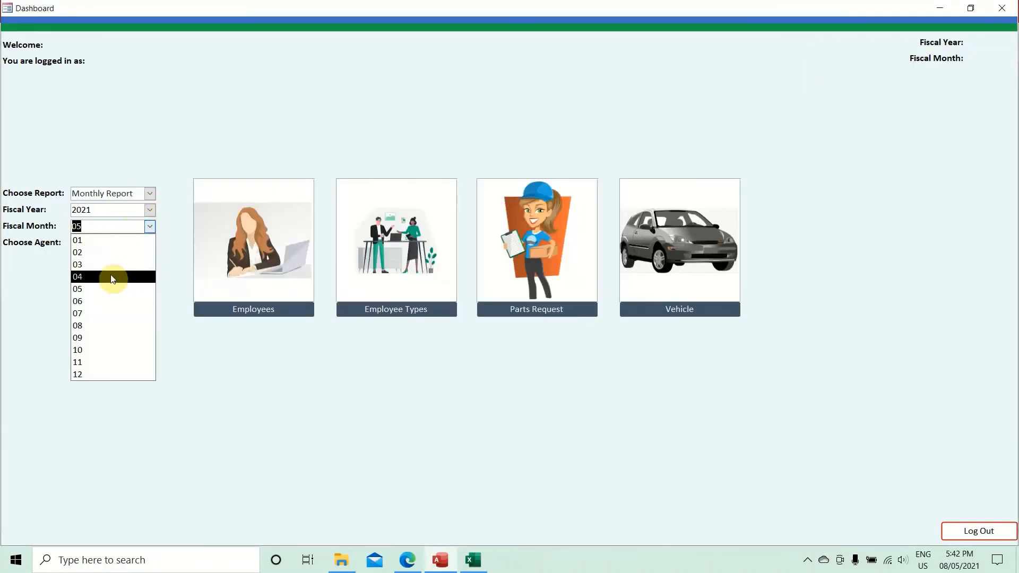
{"action": "left_click", "coordinate": [111, 277]}
{"action": "left_click", "coordinate": [129, 272]}
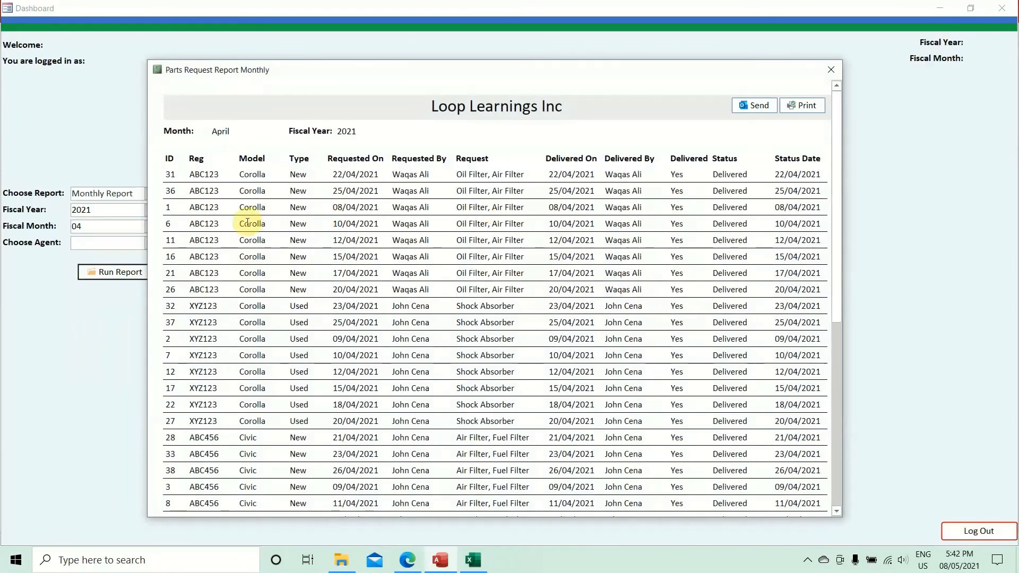
{"action": "scroll", "coordinate": [252, 224], "scroll_direction": "down", "scroll_amount": 8}
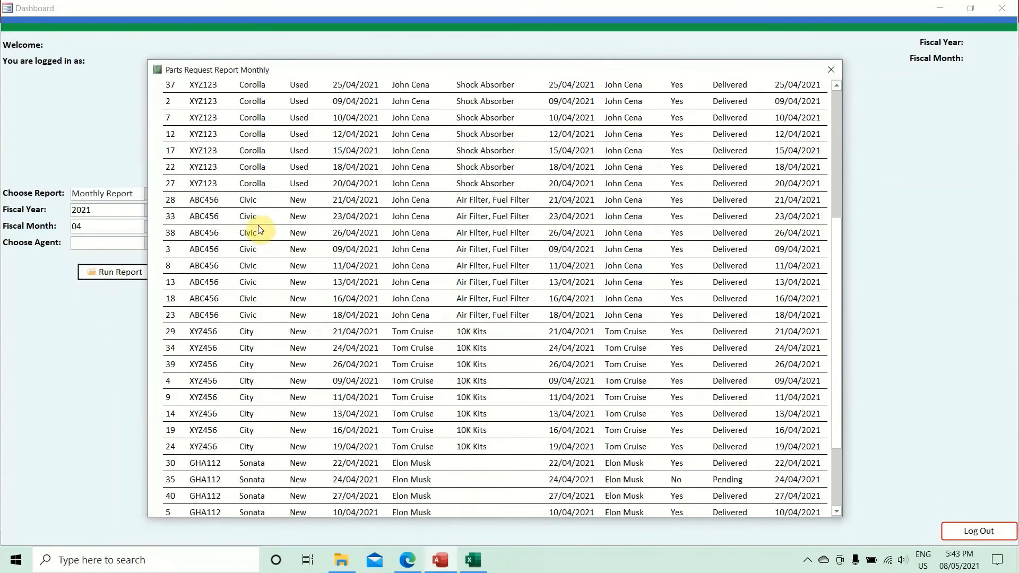
Step: Check the monthly report's record count and its month and fiscal year header, moving the report window clear of the dashboard's filter boxes
{"action": "scroll", "coordinate": [259, 229], "scroll_direction": "down", "scroll_amount": 4}
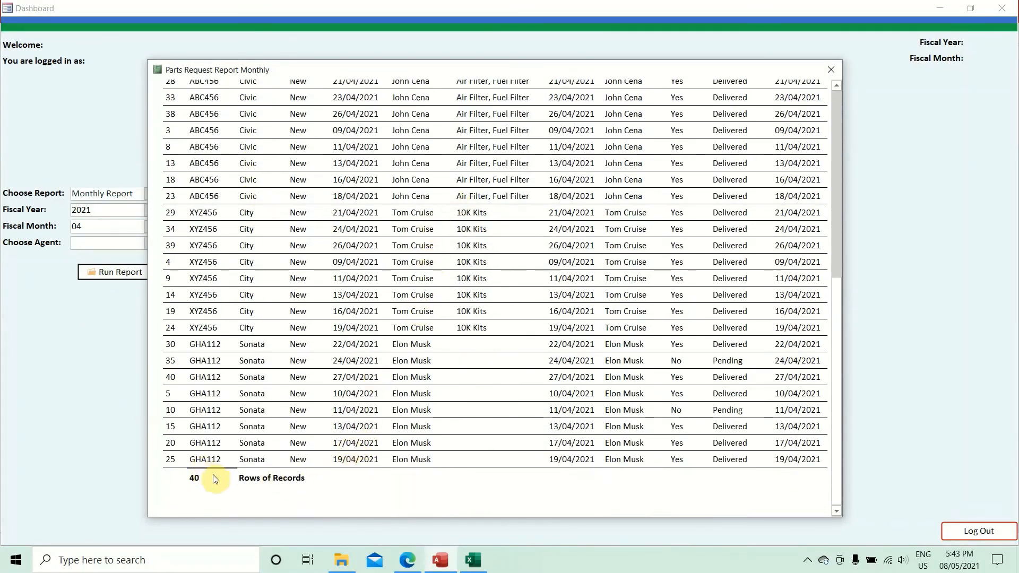
{"action": "scroll", "coordinate": [553, 228], "scroll_direction": "up", "scroll_amount": 12}
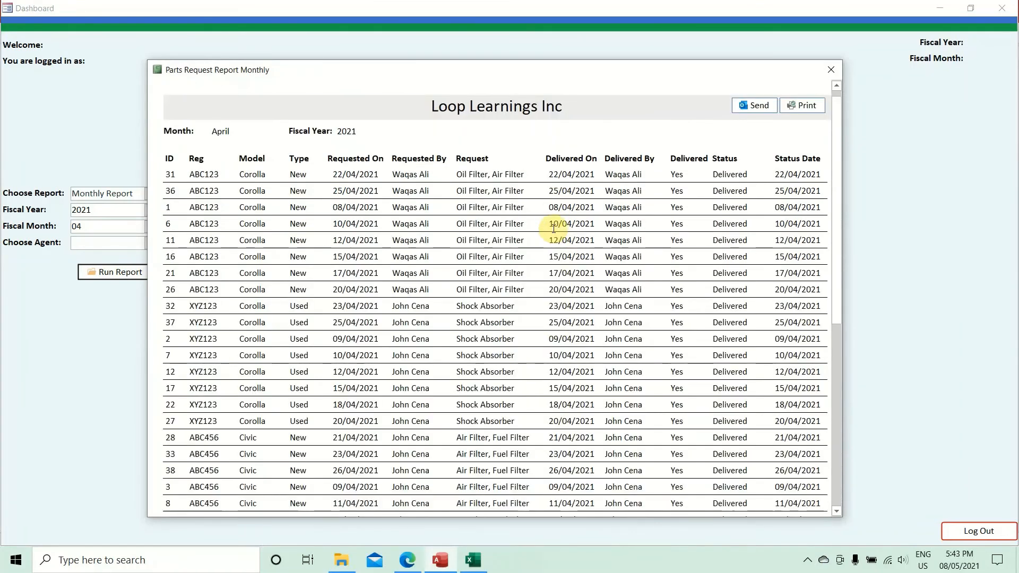
{"action": "left_click", "coordinate": [562, 149]}
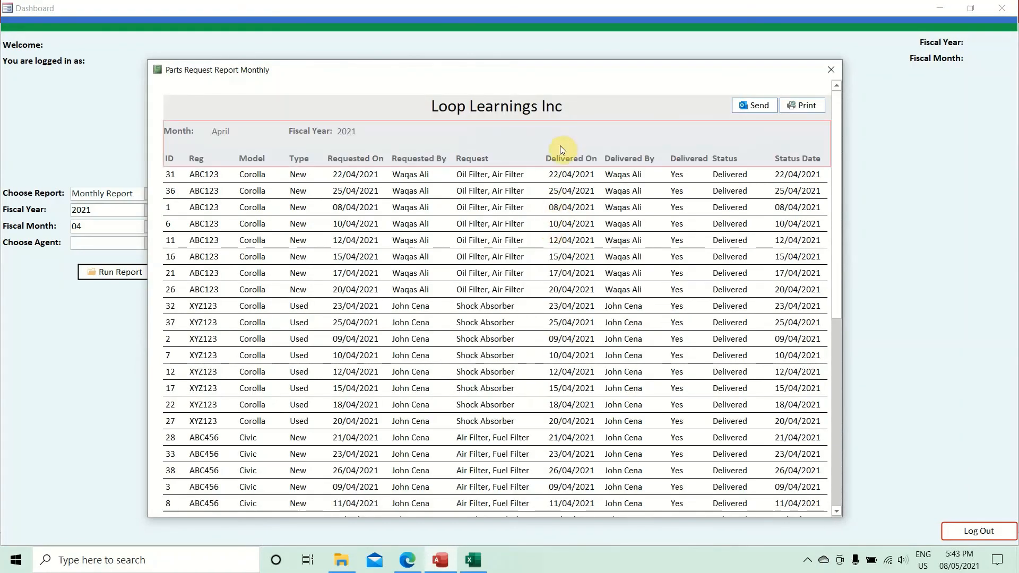
{"action": "left_click", "coordinate": [546, 227]}
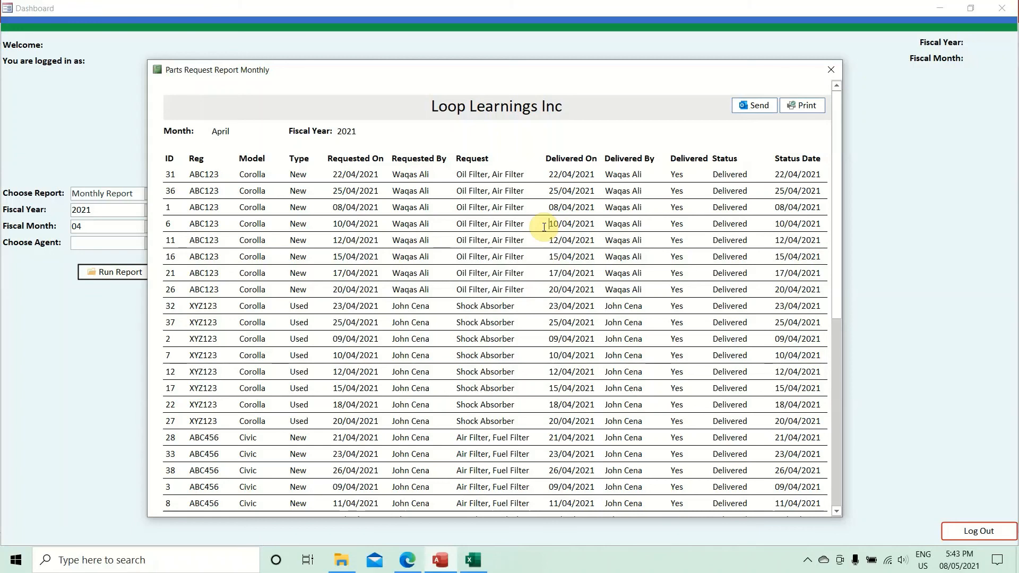
{"action": "left_click_drag", "start_coordinate": [348, 75], "coordinate": [503, 67]}
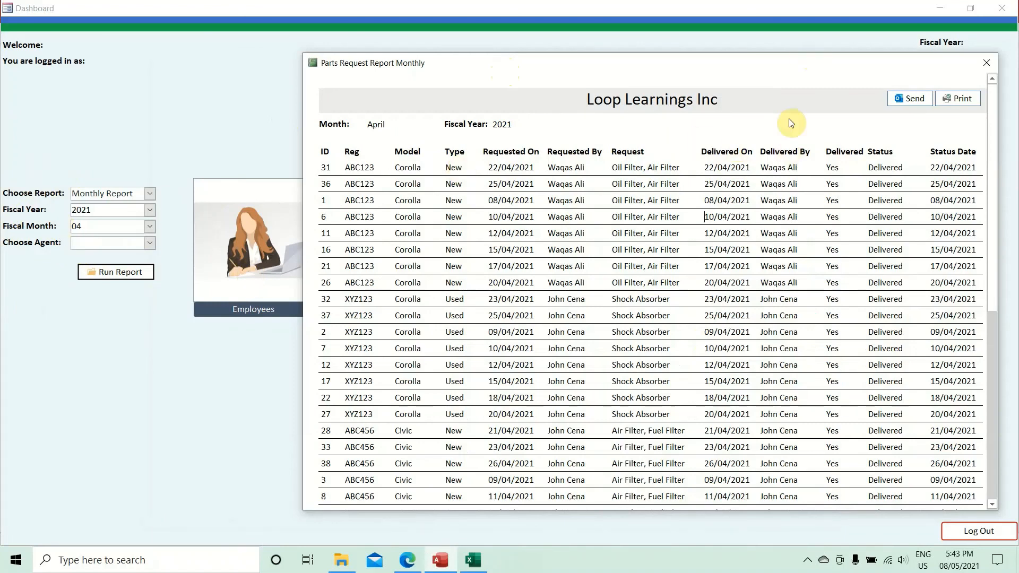
{"action": "left_click_drag", "start_coordinate": [703, 63], "coordinate": [586, 71]}
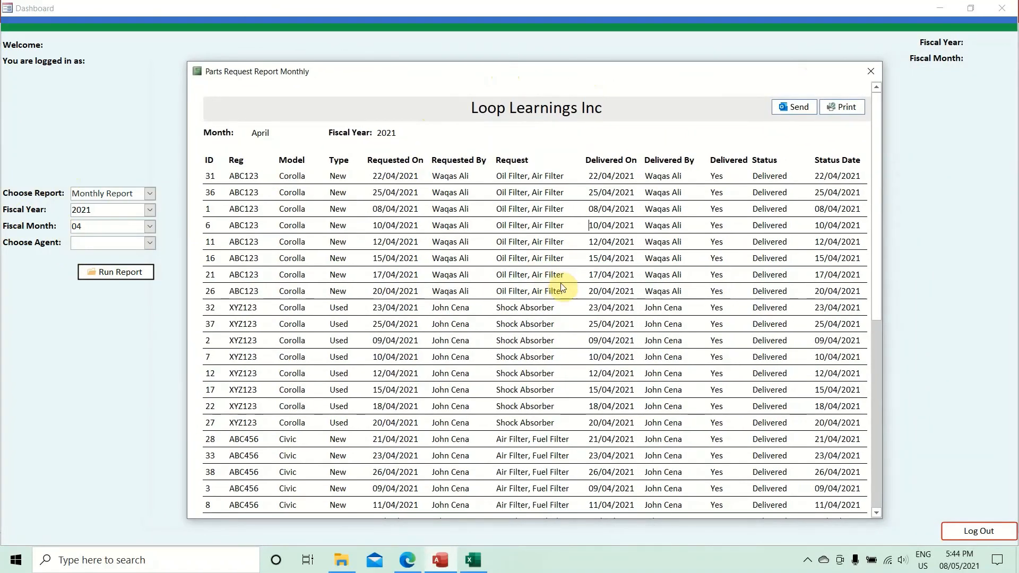